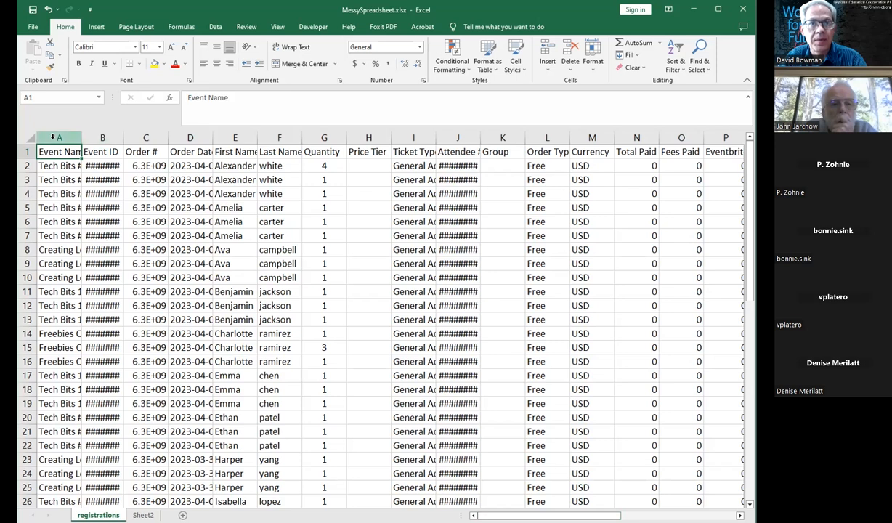
Step: Autofit the width of the Event Name column so the full event titles show
click(52, 137)
click(104, 138)
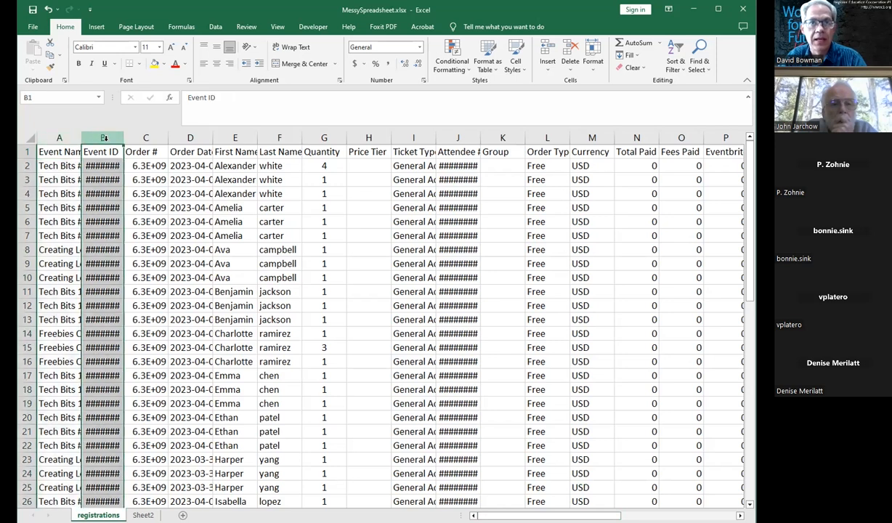
click(86, 165)
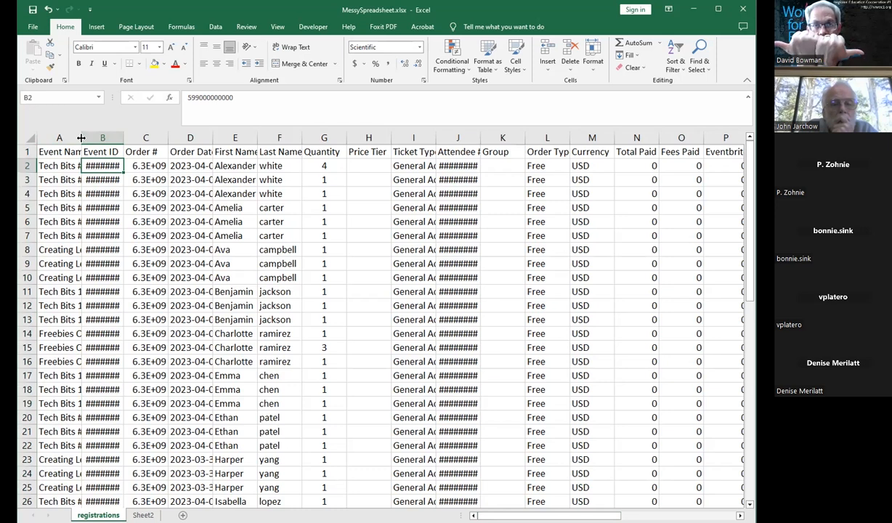
double_click(81, 138)
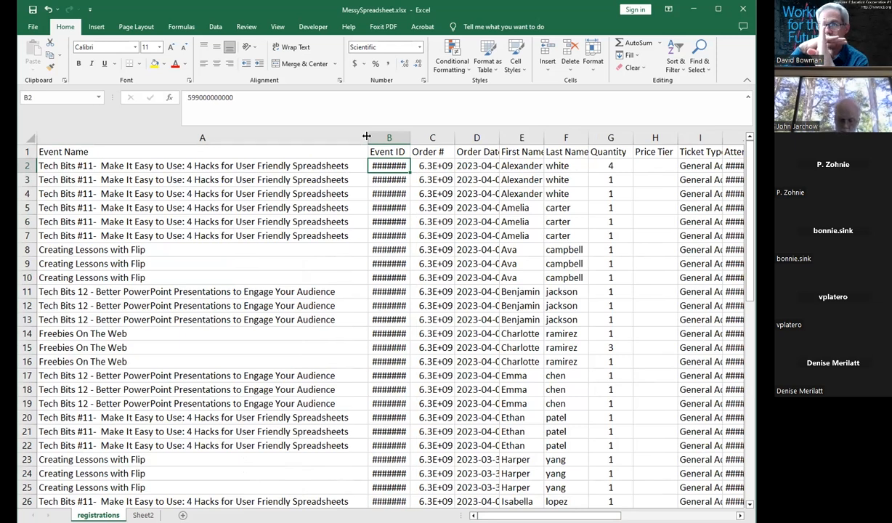
drag(366, 137, 143, 138)
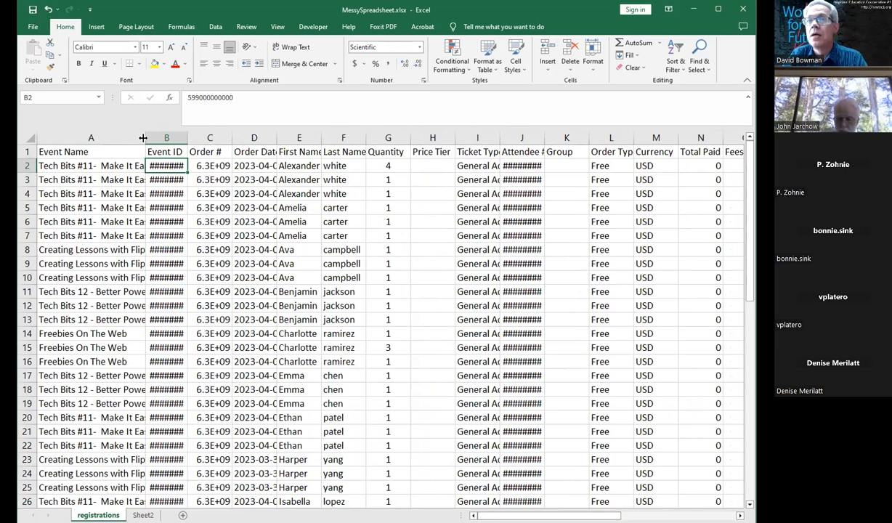
double_click(143, 138)
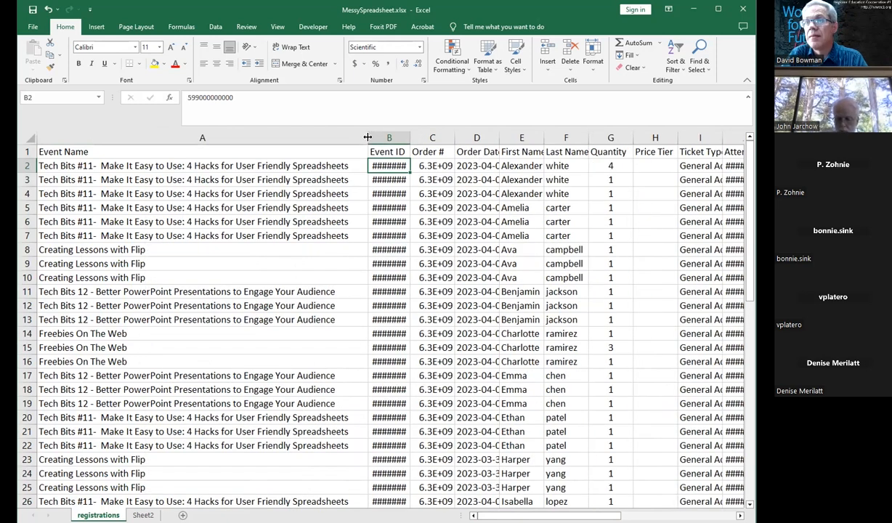
drag(368, 138, 256, 138)
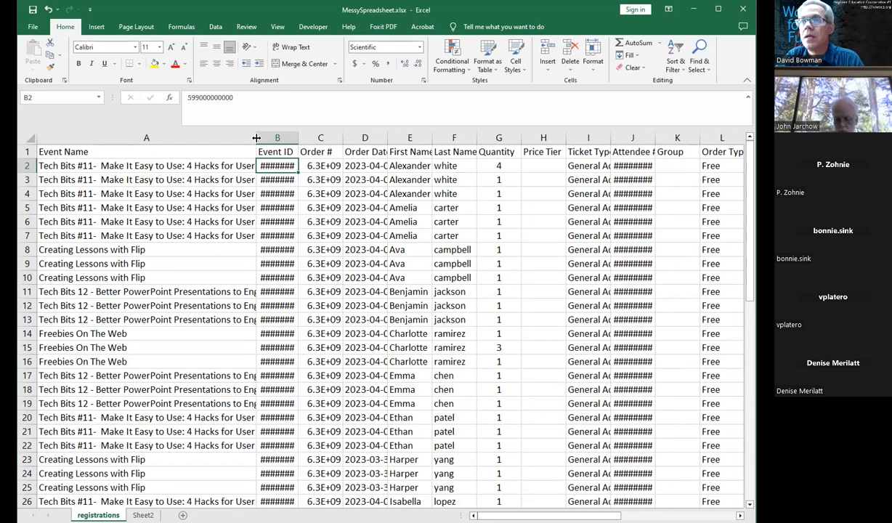
double_click(256, 137)
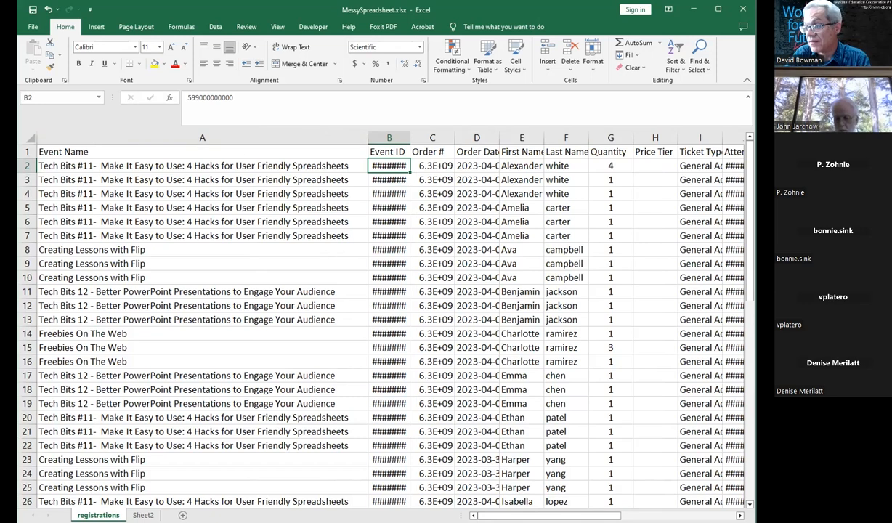
mouse_move(509, 515)
mouse_down()
mouse_move(623, 515)
mouse_move(501, 505)
mouse_up()
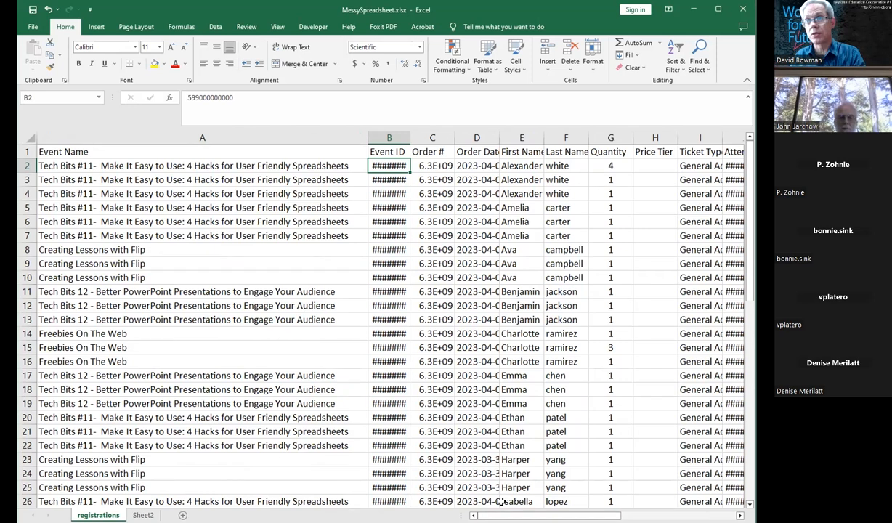
key(ctrl+a)
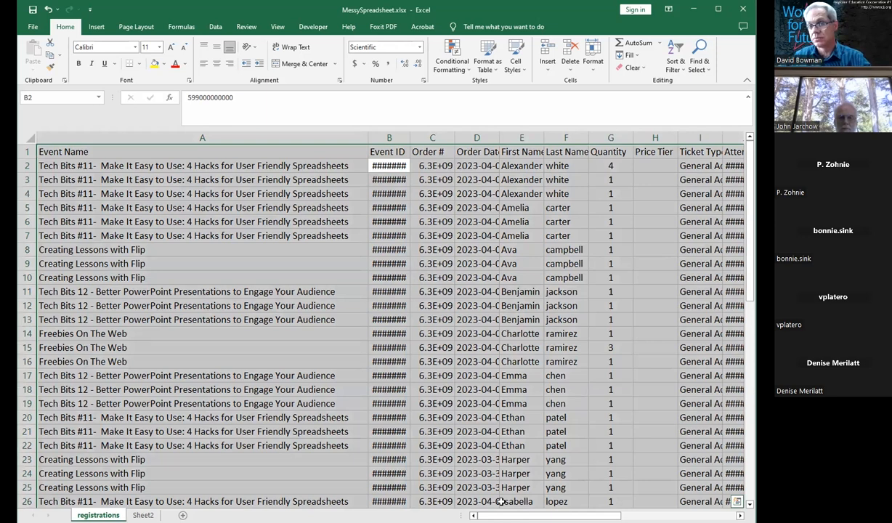
click(316, 178)
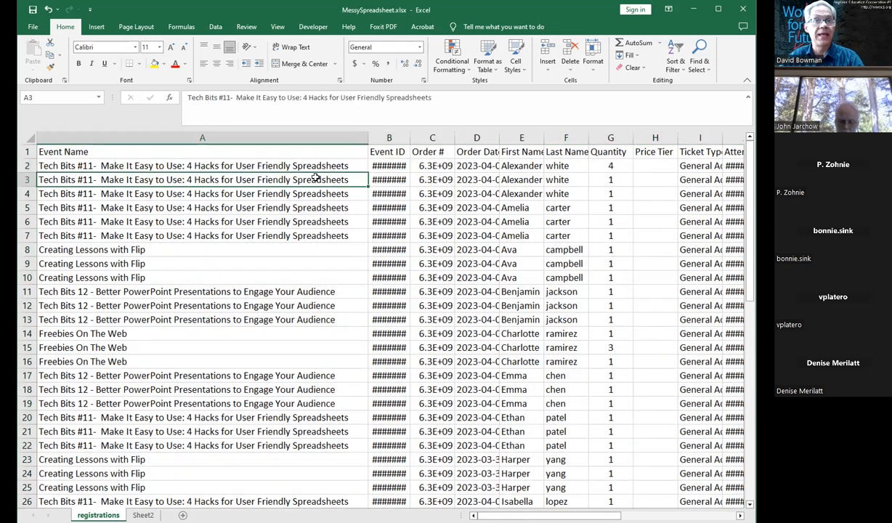
click(62, 135)
click(27, 151)
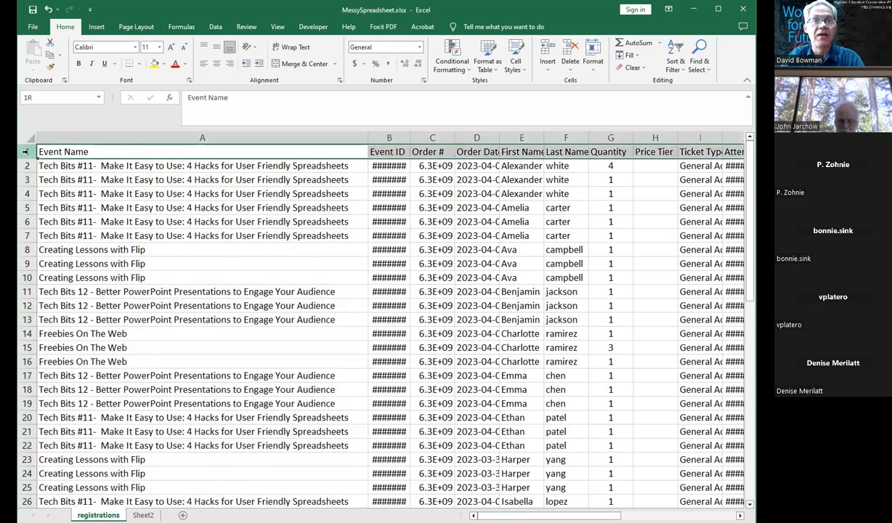
click(66, 149)
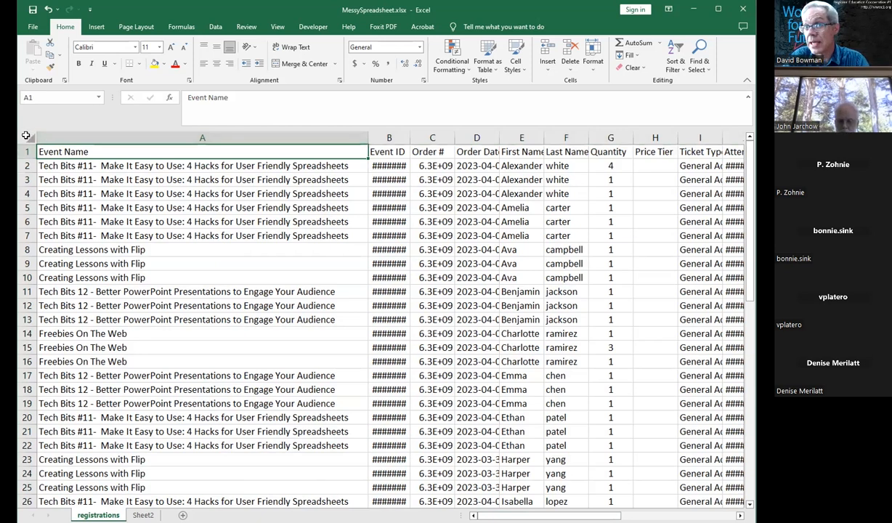
click(32, 137)
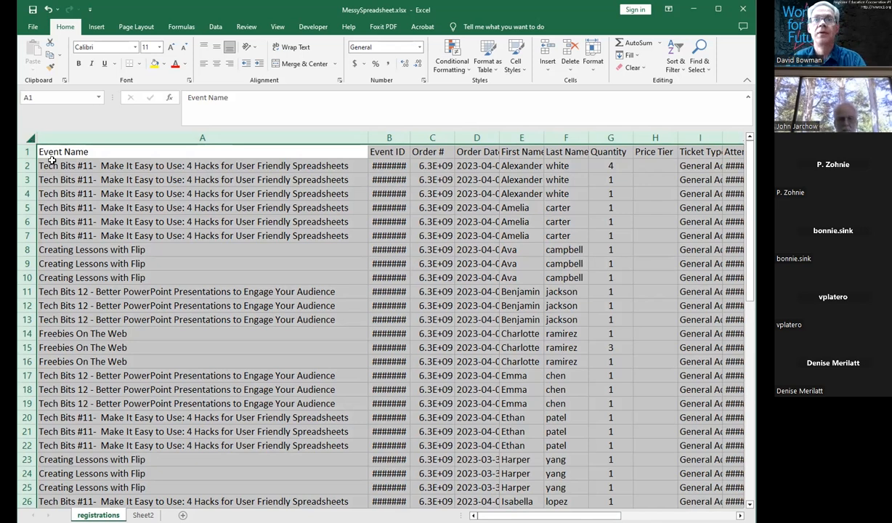
click(52, 161)
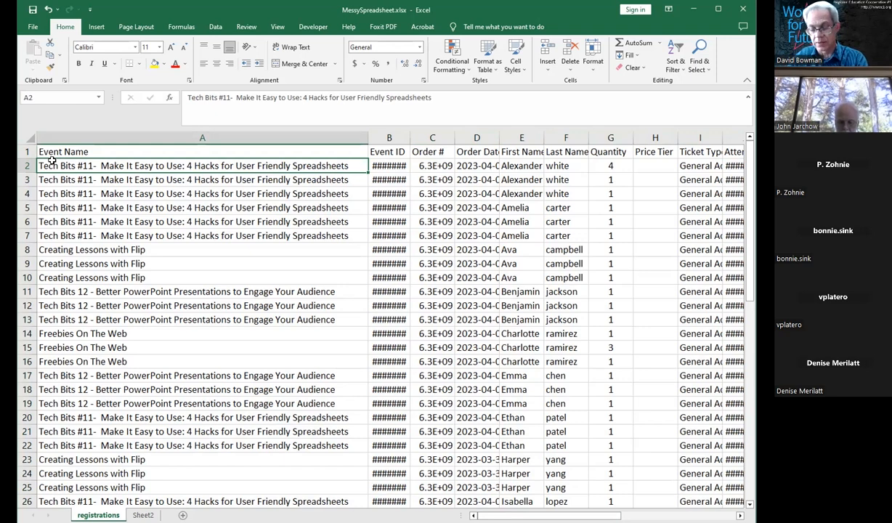
key(ctrl+a)
key(Home)
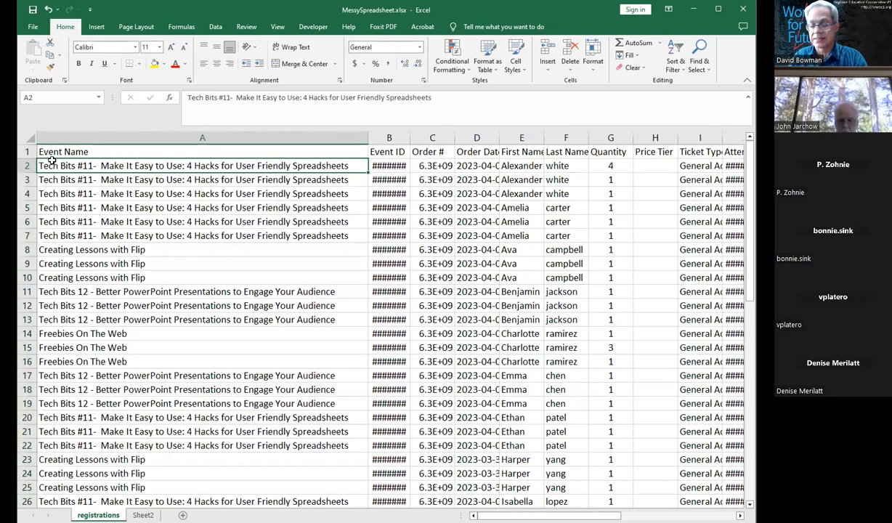
click(29, 138)
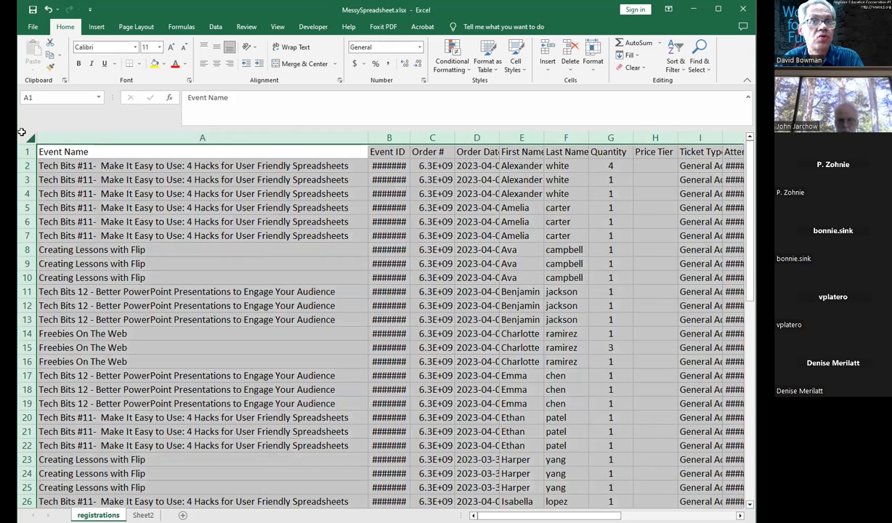
click(73, 152)
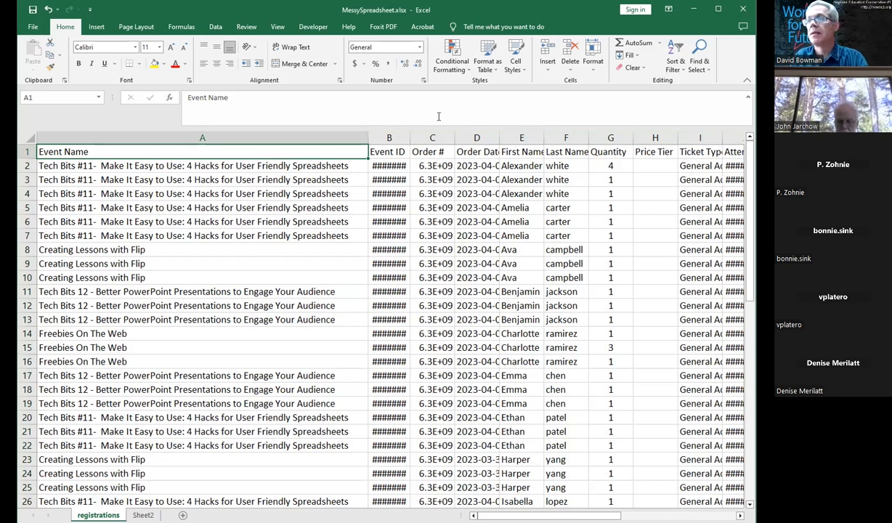
Step: Autofit the widths of all columns in the sheet and return to cell A1
click(388, 138)
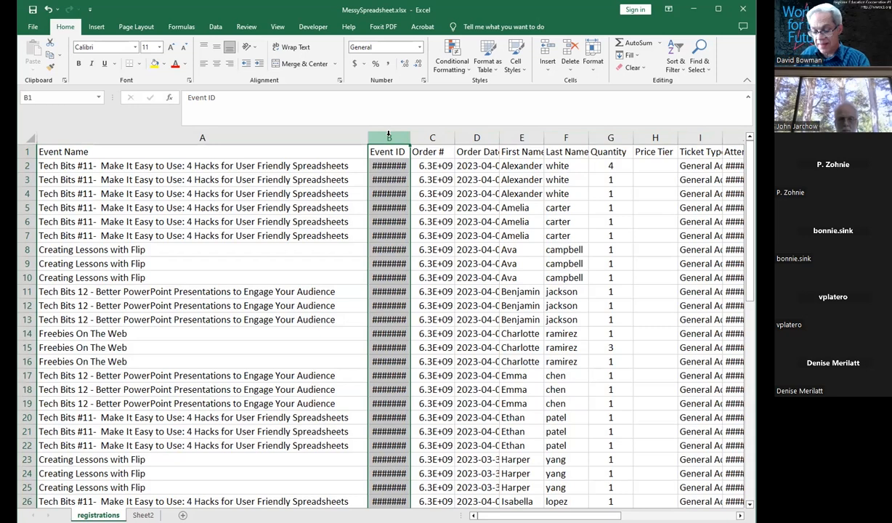
drag(388, 138, 451, 137)
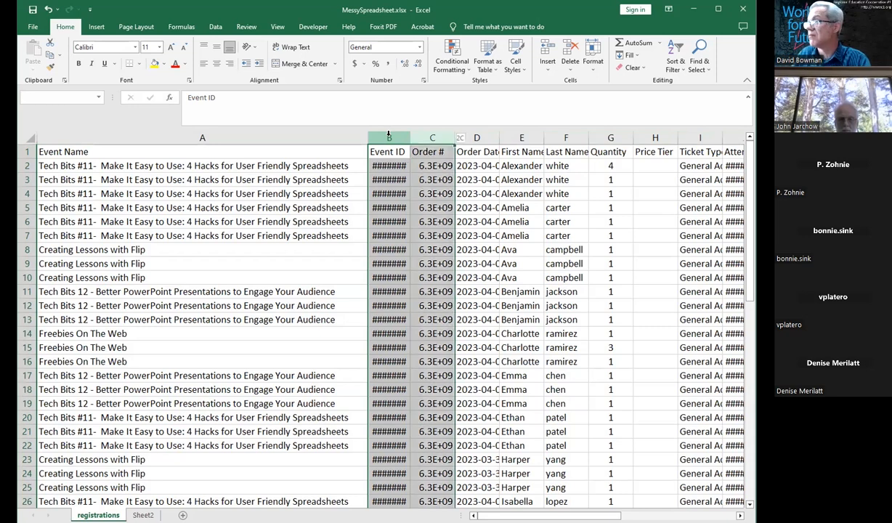
drag(389, 135, 389, 134)
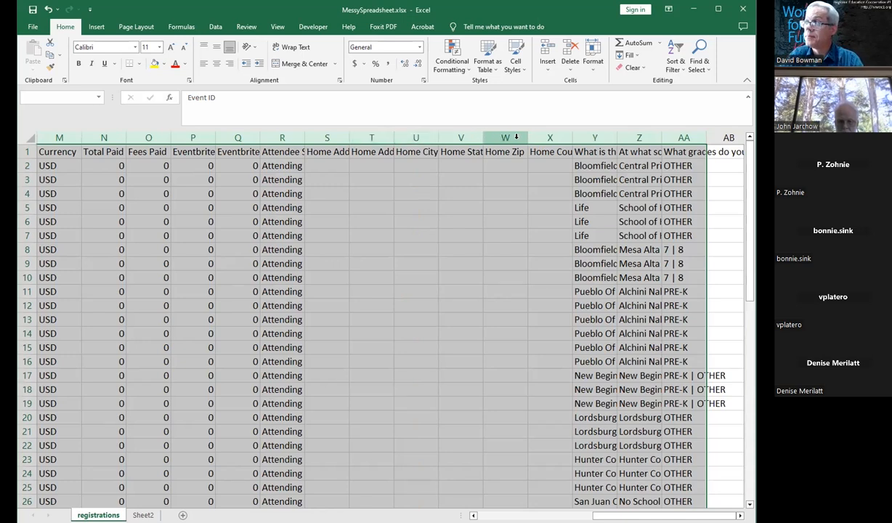
double_click(302, 136)
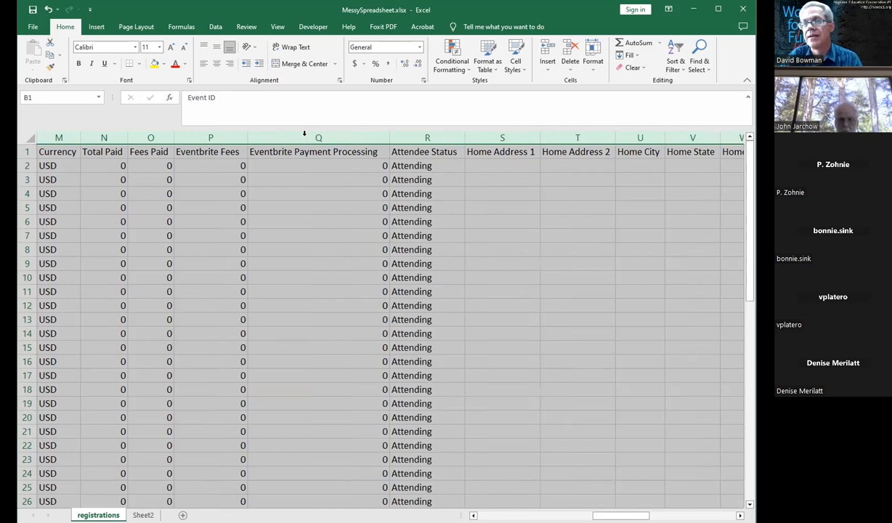
click(419, 193)
key(ctrl+Home)
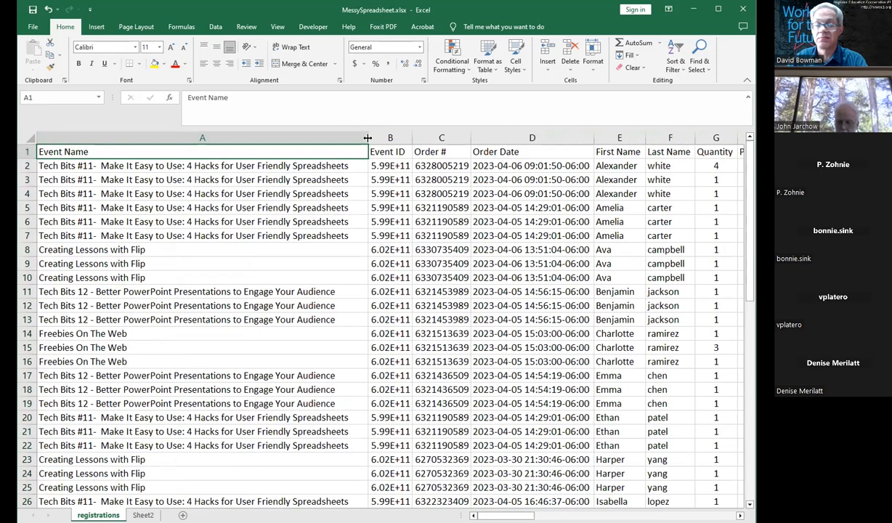
drag(363, 138, 388, 136)
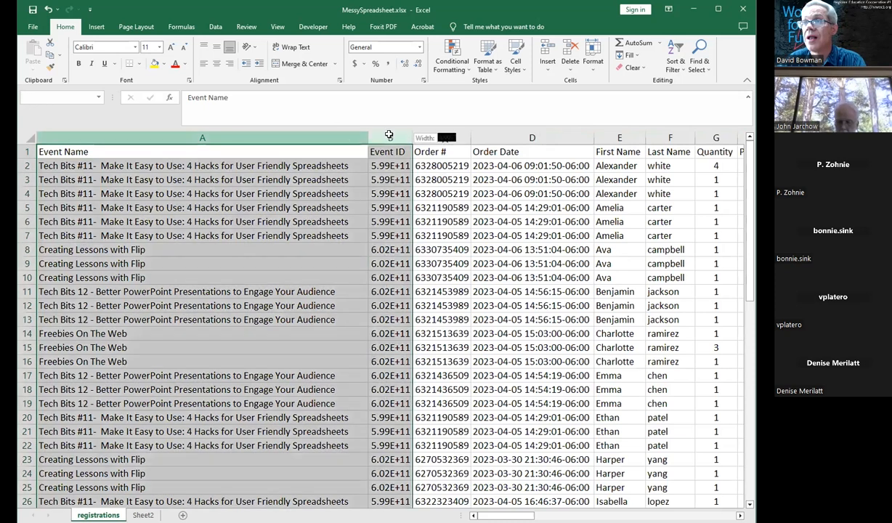
click(371, 163)
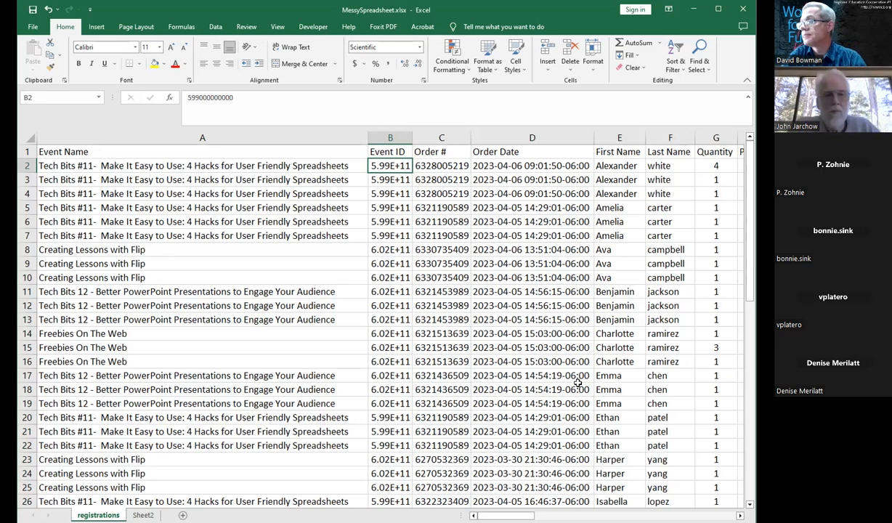
drag(497, 516, 537, 515)
Step: Autofit the height of row 2 so the wrapped Order Type text shows on two lines
click(440, 138)
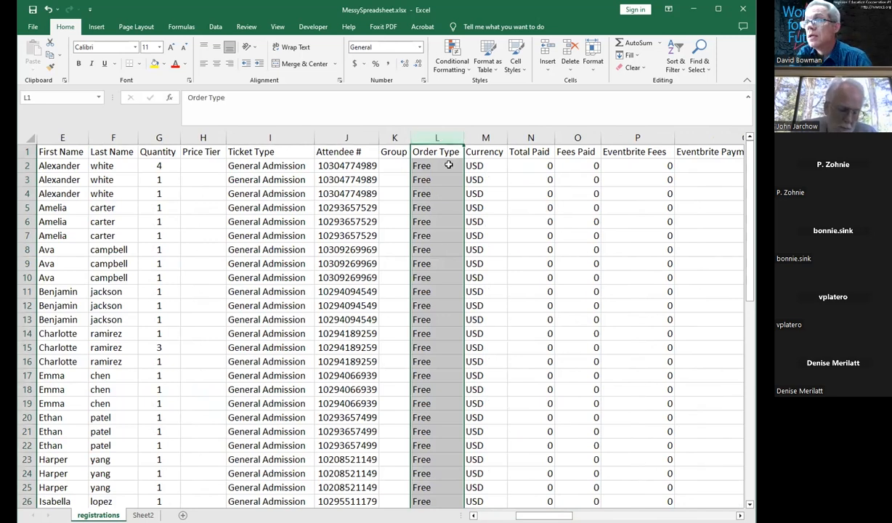
click(446, 165)
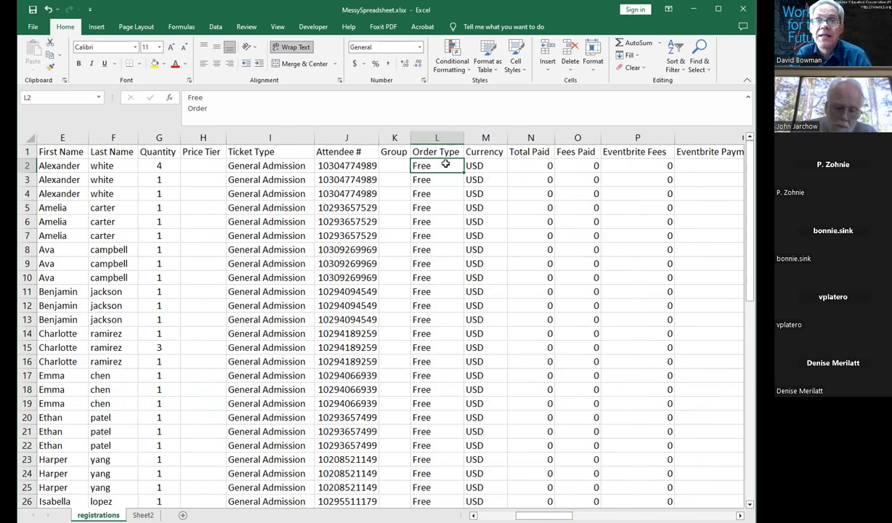
click(25, 165)
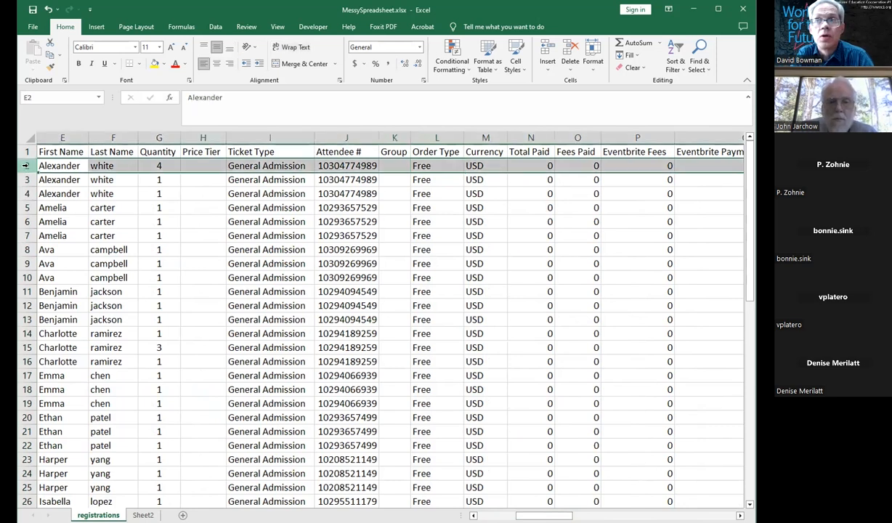
click(25, 179)
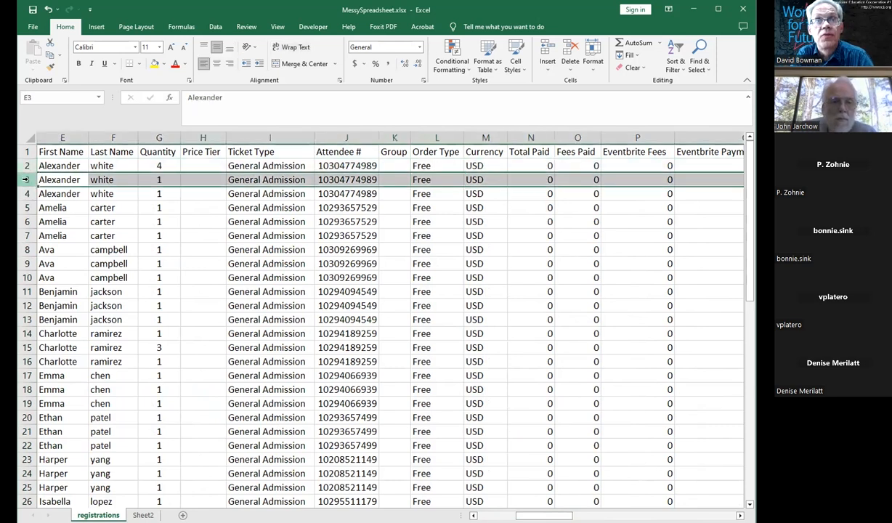
click(28, 166)
click(27, 180)
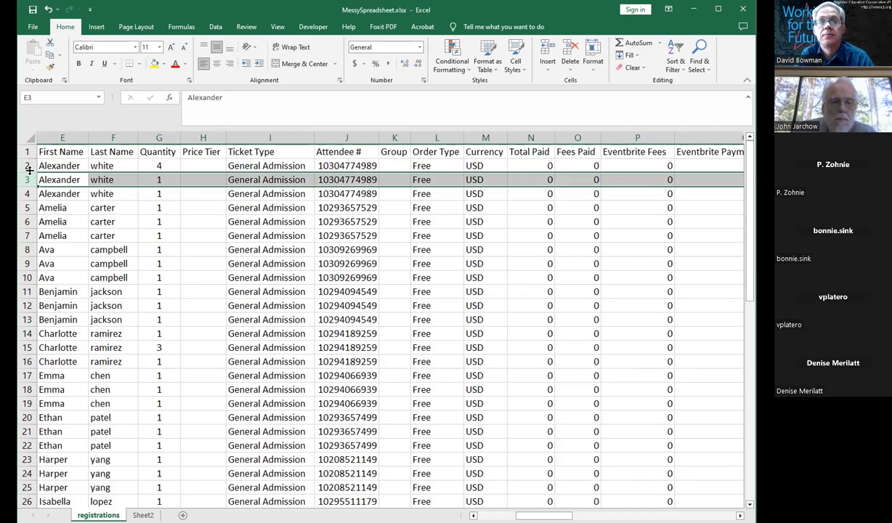
double_click(28, 172)
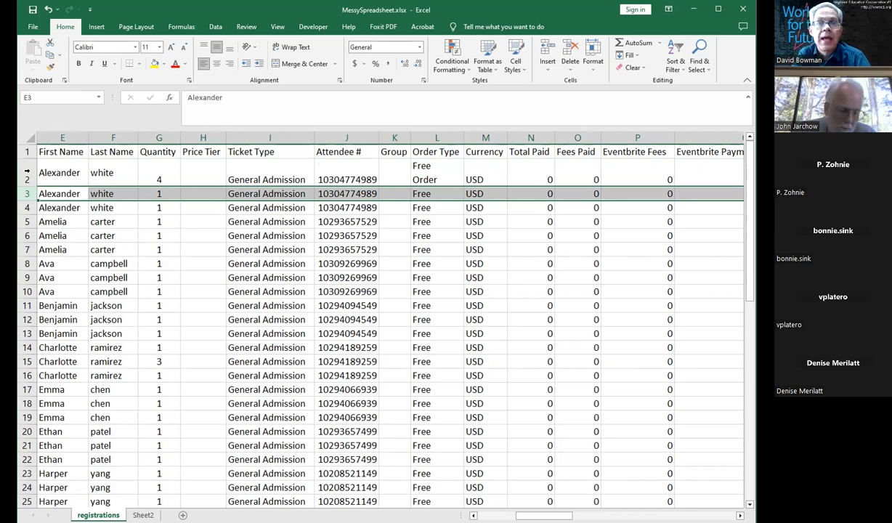
Step: Autofit the heights of rows 2 through 8
click(27, 170)
drag(27, 216, 29, 244)
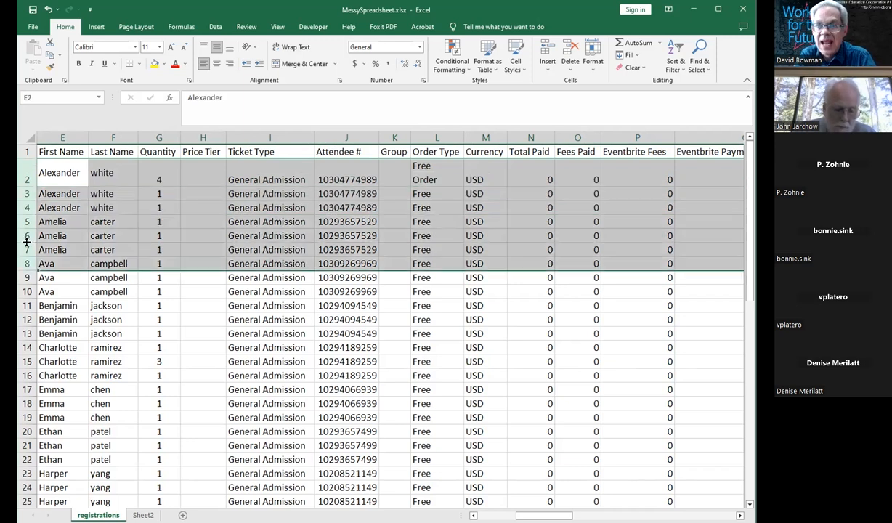
double_click(27, 242)
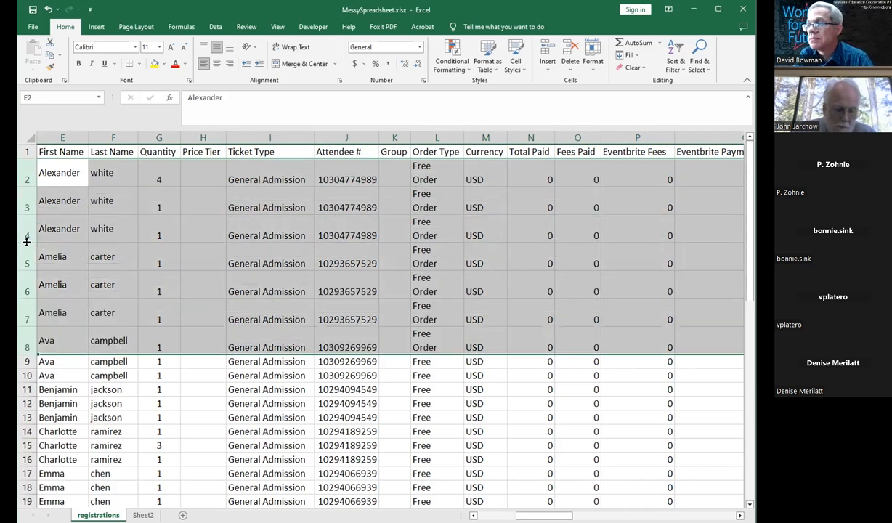
click(64, 254)
Step: Autofit the heights of all rows in the sheet
click(30, 138)
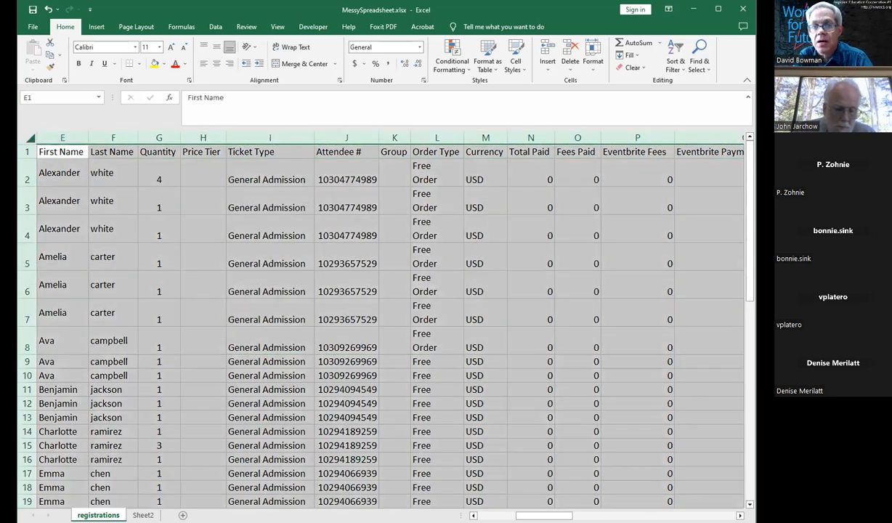
double_click(26, 382)
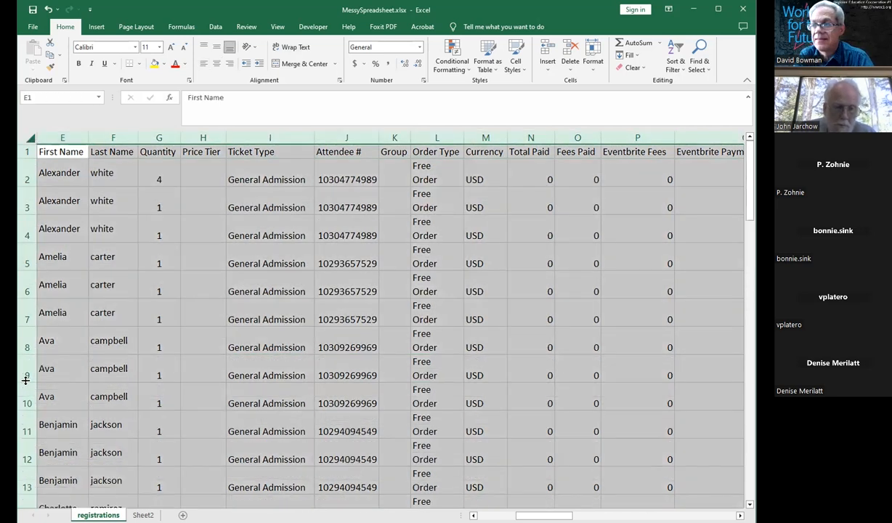
click(342, 363)
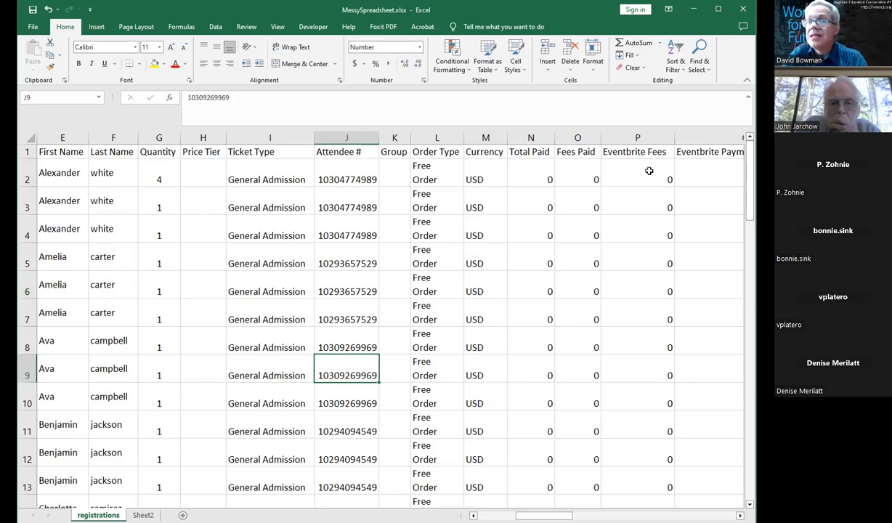
Step: Examine the Eventbrite Payment Processing column and its cells
drag(544, 515, 594, 515)
click(423, 140)
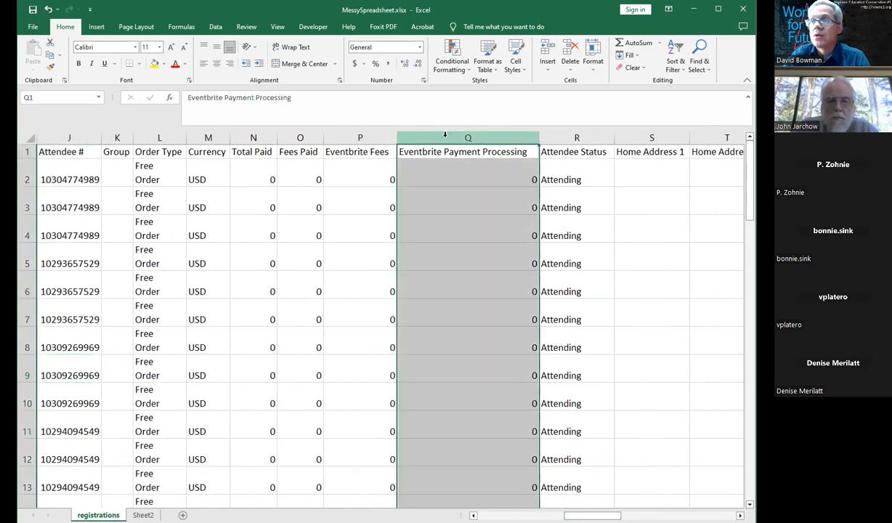
click(426, 150)
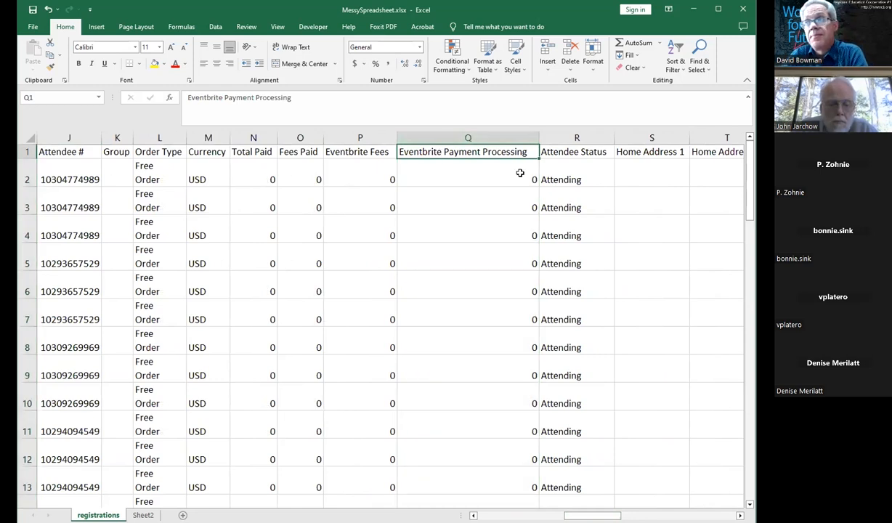
key(Down)
key(Down)
key(Down)
key(Down)
key(Down)
key(Down)
key(Down)
key(Down)
key(Down)
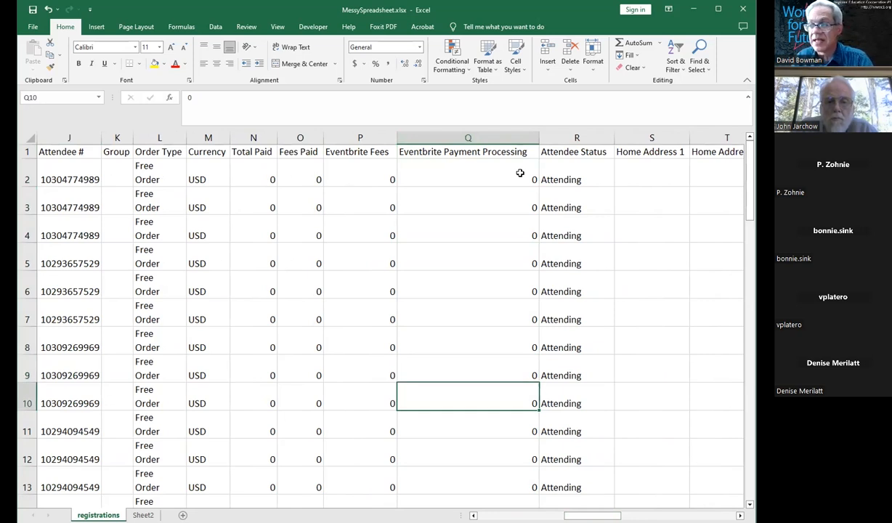
key(Down)
key(Down)
key(Down)
key(Down)
key(Down)
key(Down)
key(Down)
key(Down)
key(Up)
key(Up)
key(Up)
key(Up)
key(Up)
key(Up)
key(Up)
key(Up)
key(Up)
key(Up)
key(Up)
key(Up)
key(Up)
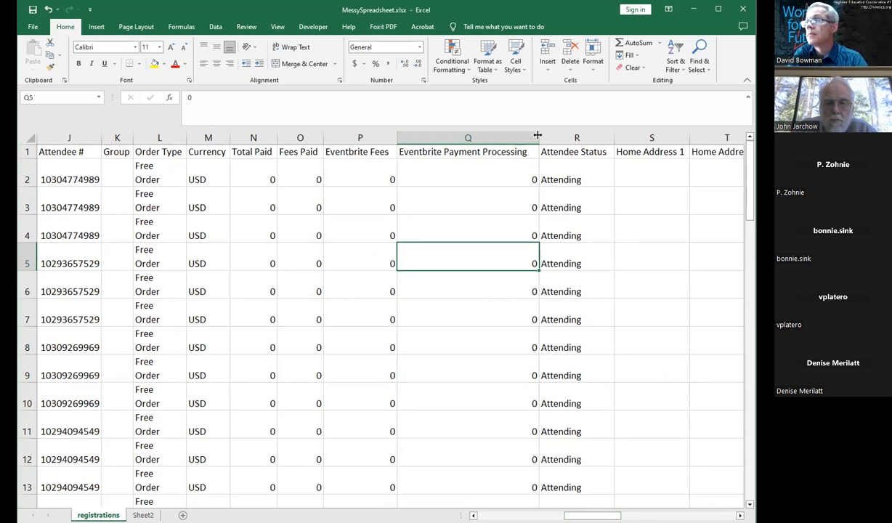
Step: Narrow the Eventbrite Payment Processing column to about a third of its width
drag(538, 135, 452, 139)
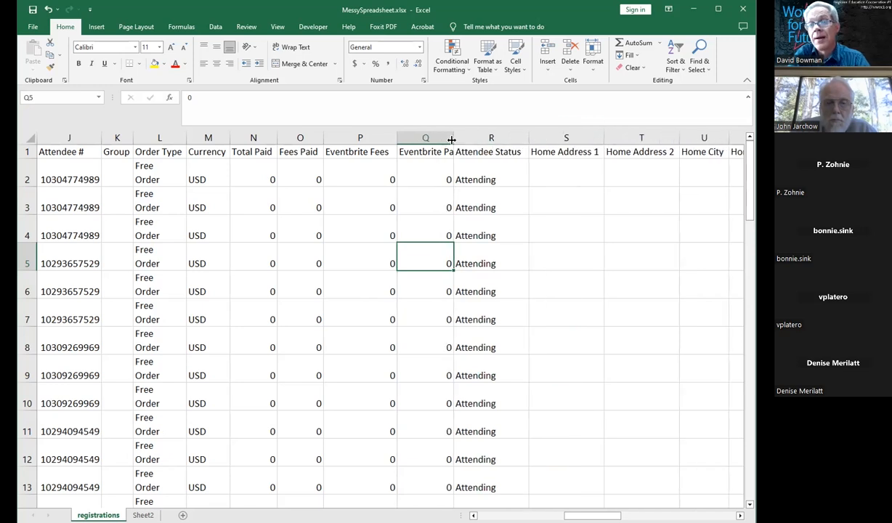
click(430, 154)
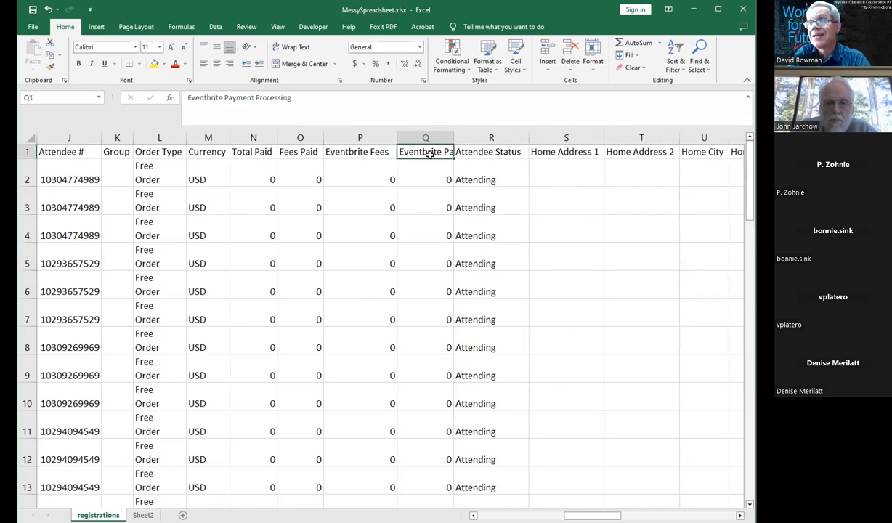
drag(420, 177, 411, 350)
click(425, 149)
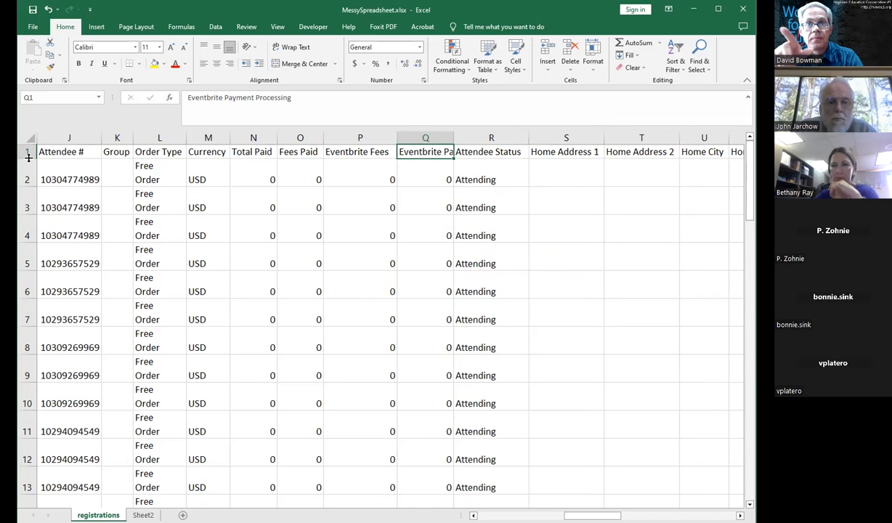
Step: Heighten the header row and turn on Wrap text for all of row 1
drag(28, 158, 25, 208)
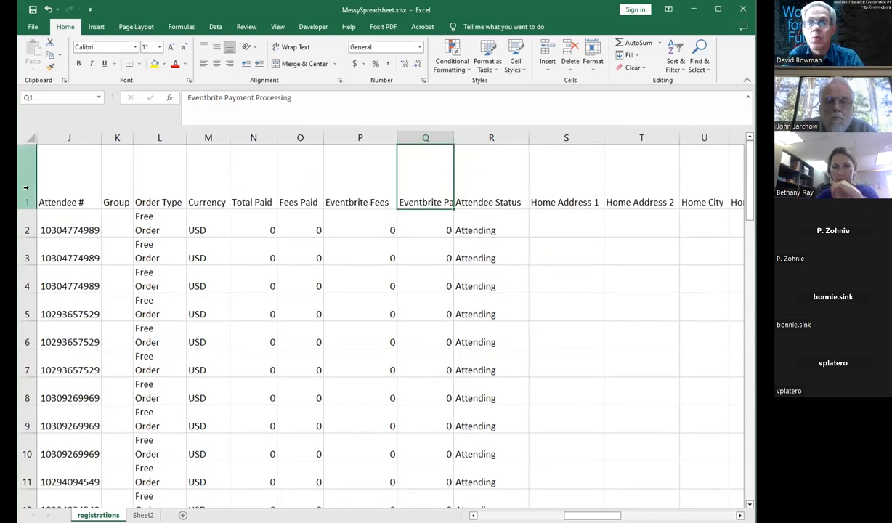
click(29, 183)
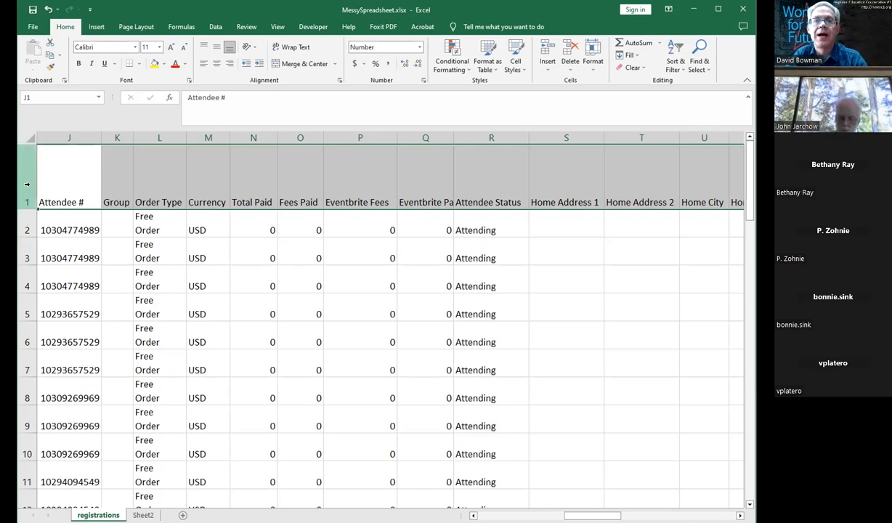
right_click(147, 174)
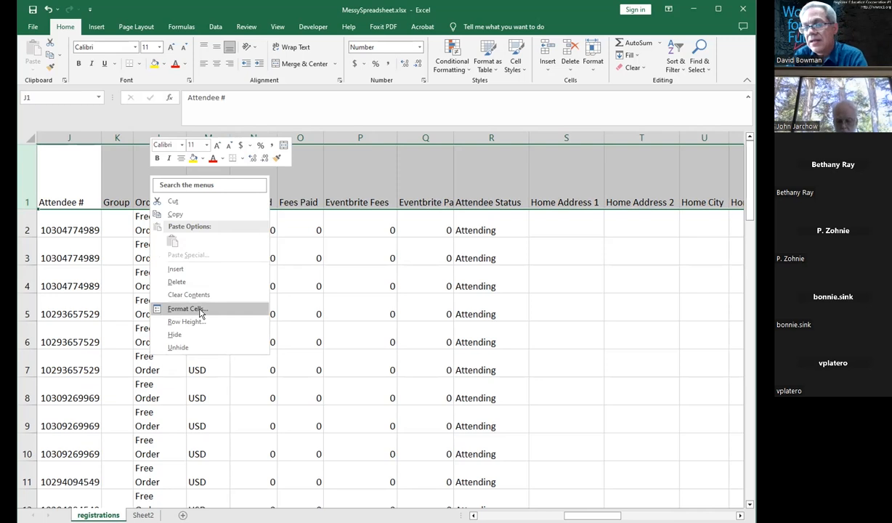
click(190, 309)
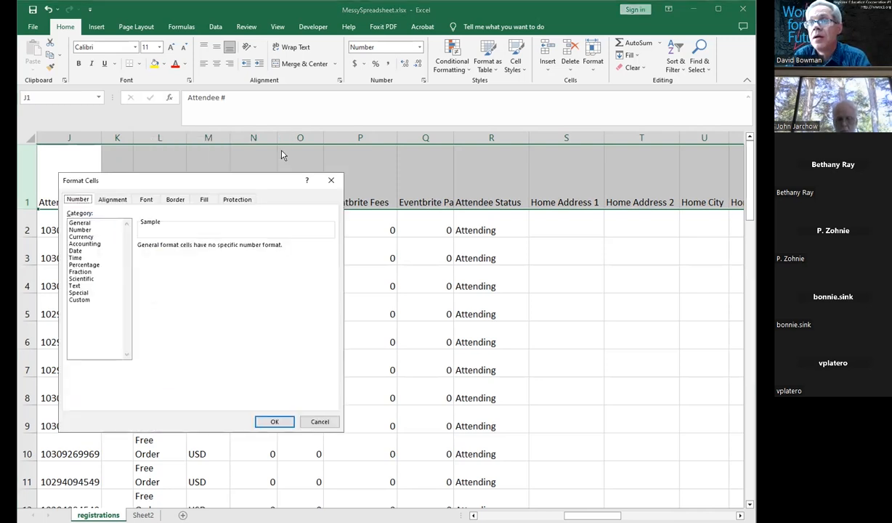
click(267, 168)
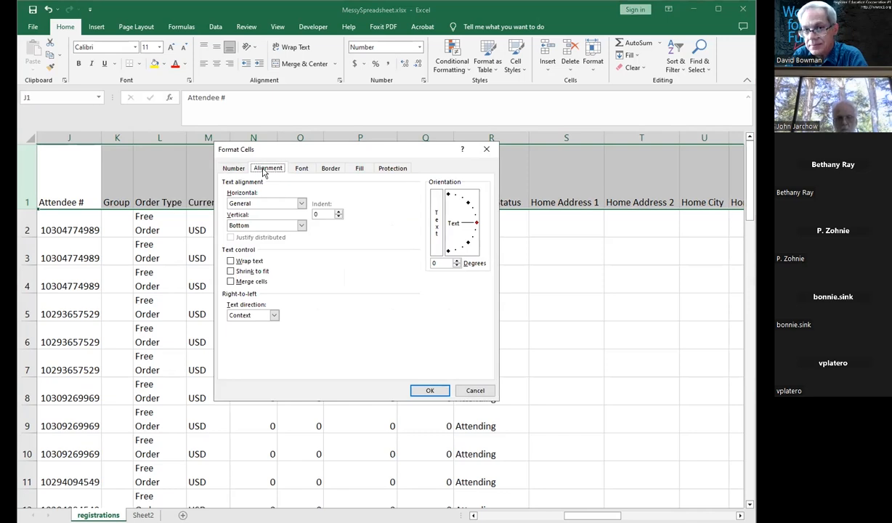
click(231, 262)
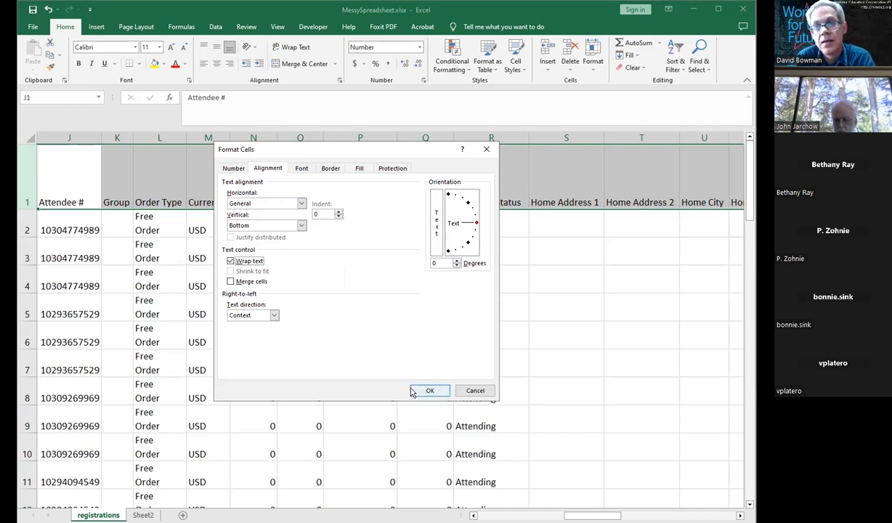
click(411, 390)
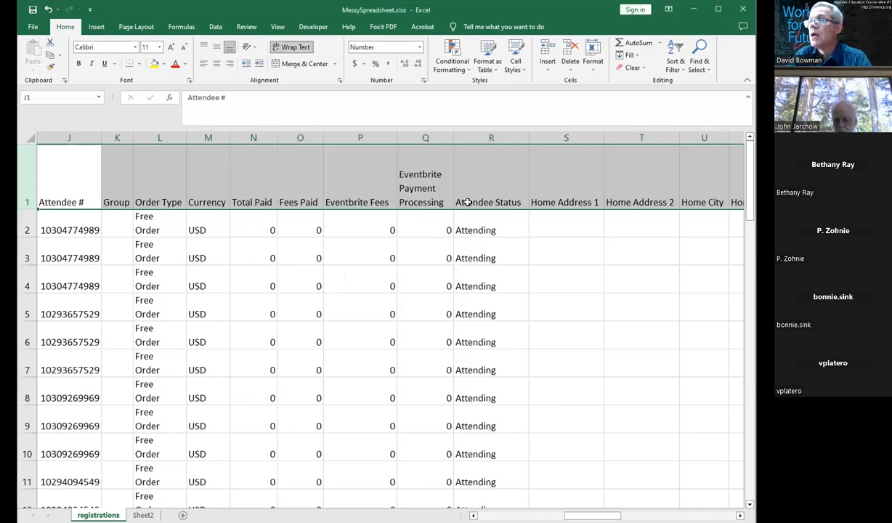
Step: Autofit the Eventbrite Payment Processing column's width to its wrapped header
click(428, 190)
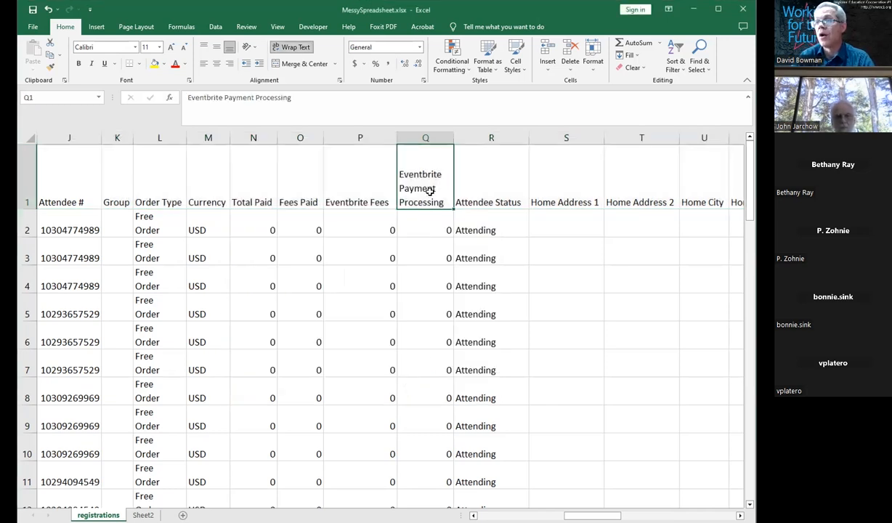
click(425, 138)
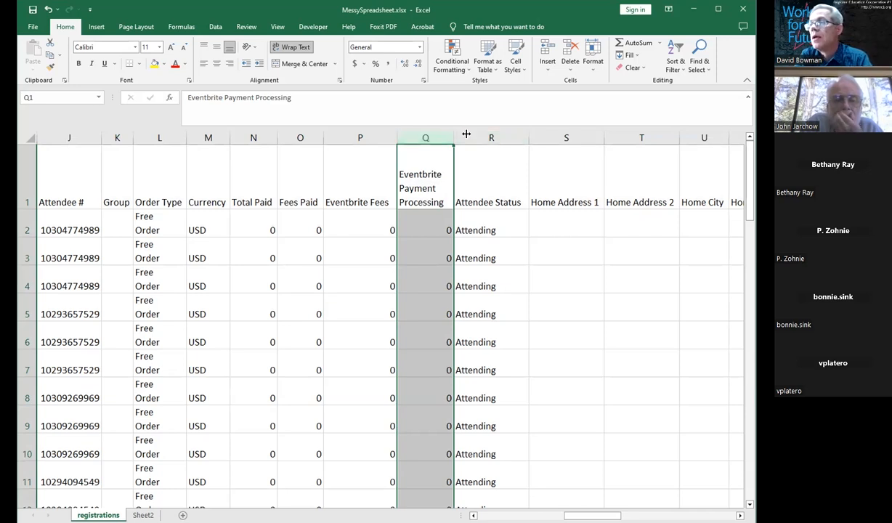
drag(466, 134, 489, 134)
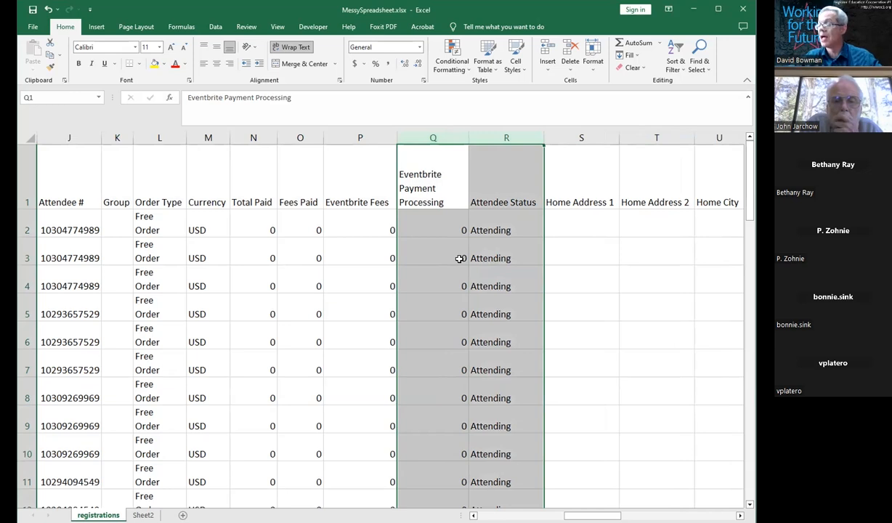
click(438, 194)
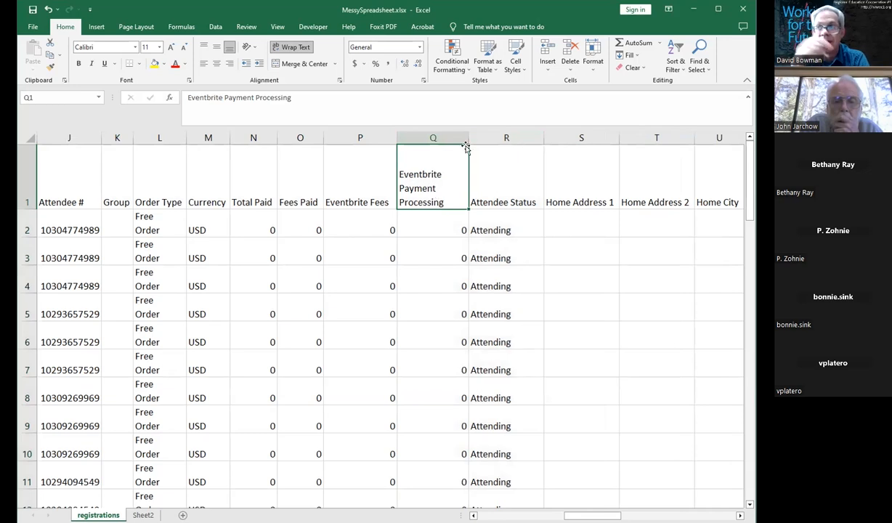
double_click(467, 133)
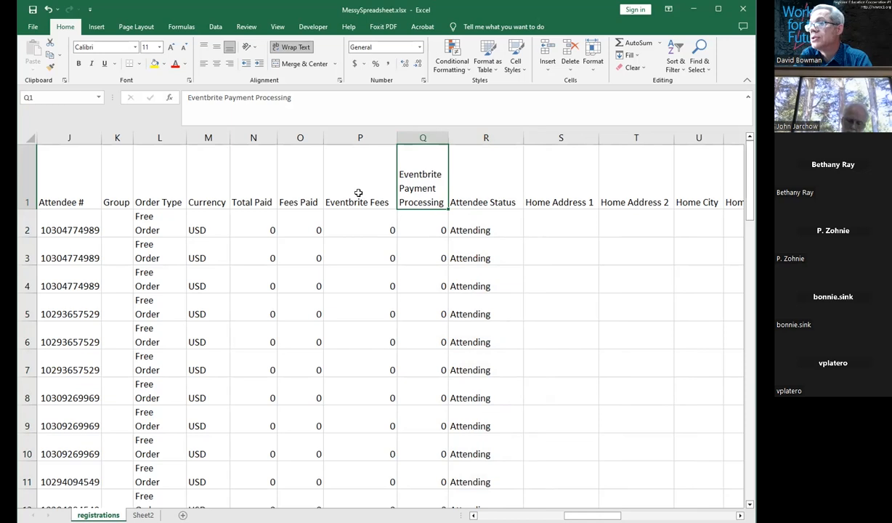
Step: Apply Wrap text to the header cells from Attendee Status through Home City
click(470, 187)
drag(605, 191, 693, 189)
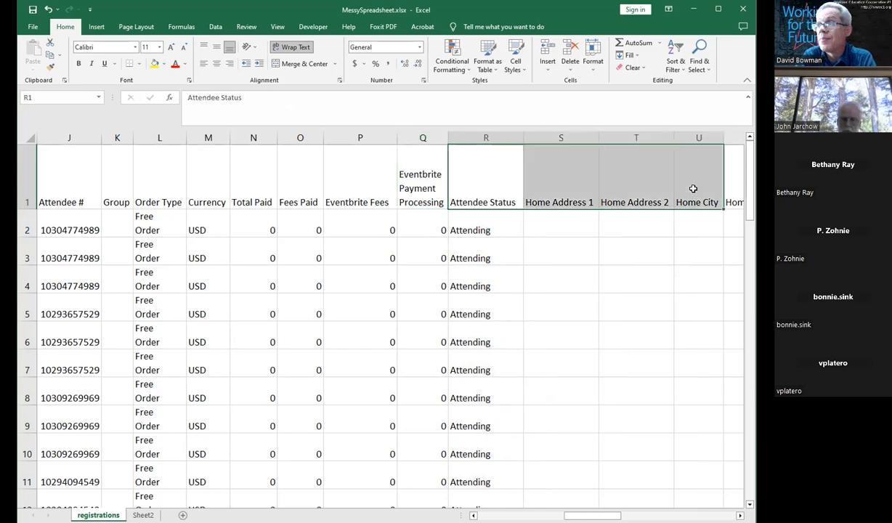
right_click(562, 201)
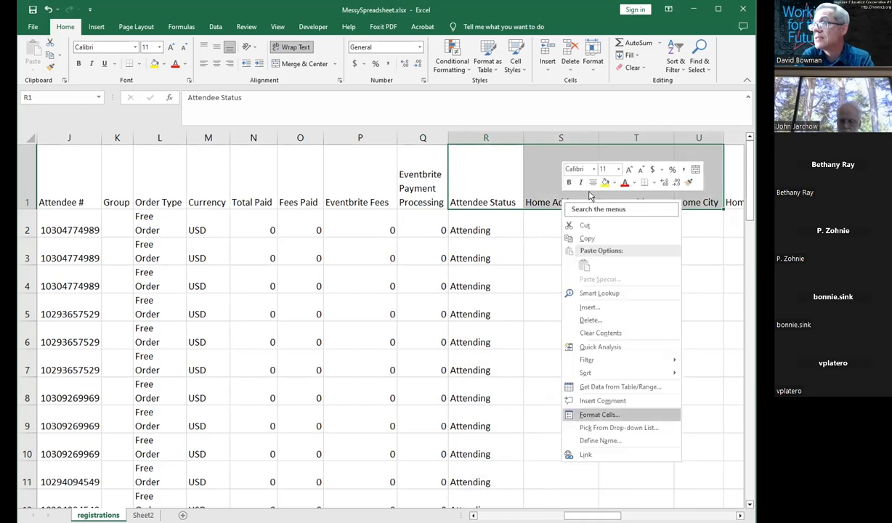
click(594, 416)
click(667, 507)
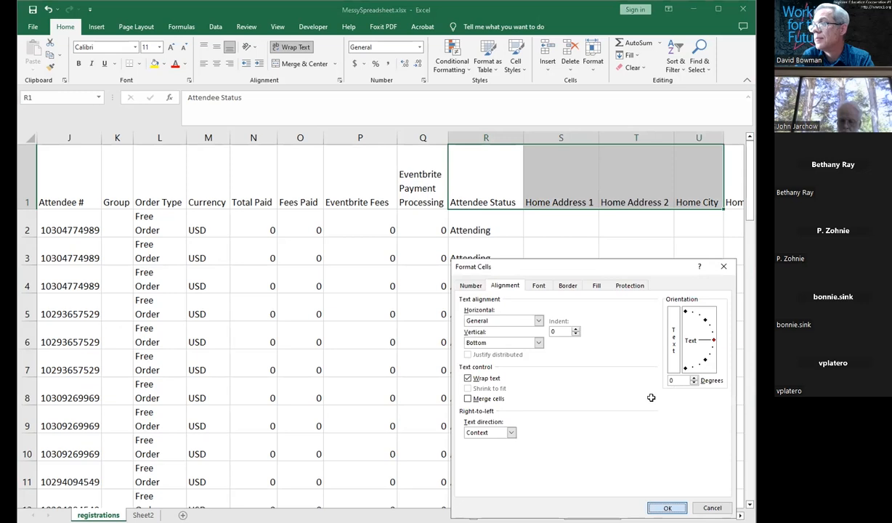
Step: Resize columns Attendee Status through Home City so their wrapped headers fit on two lines
click(518, 138)
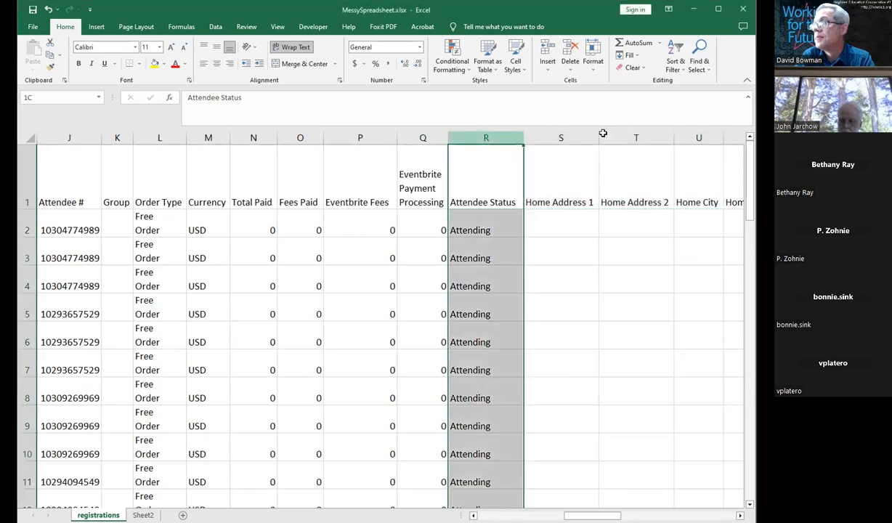
drag(661, 138, 636, 138)
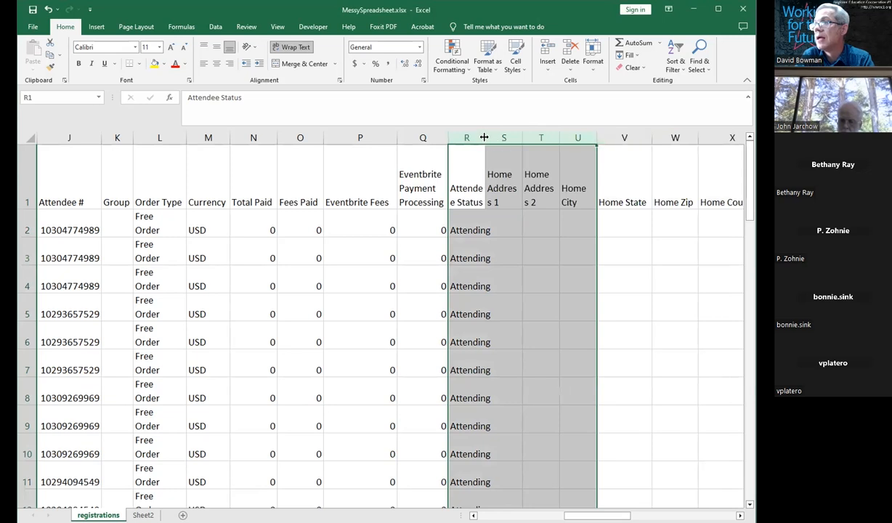
double_click(484, 138)
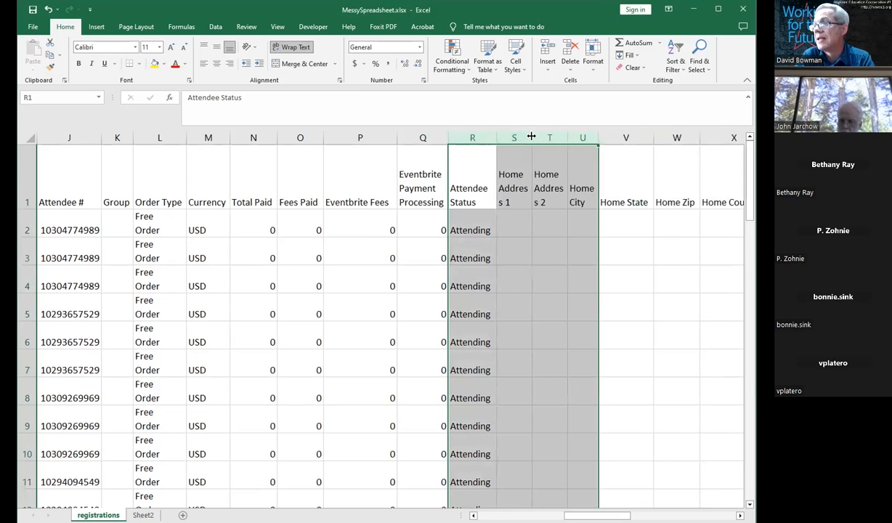
drag(532, 137, 556, 137)
click(561, 269)
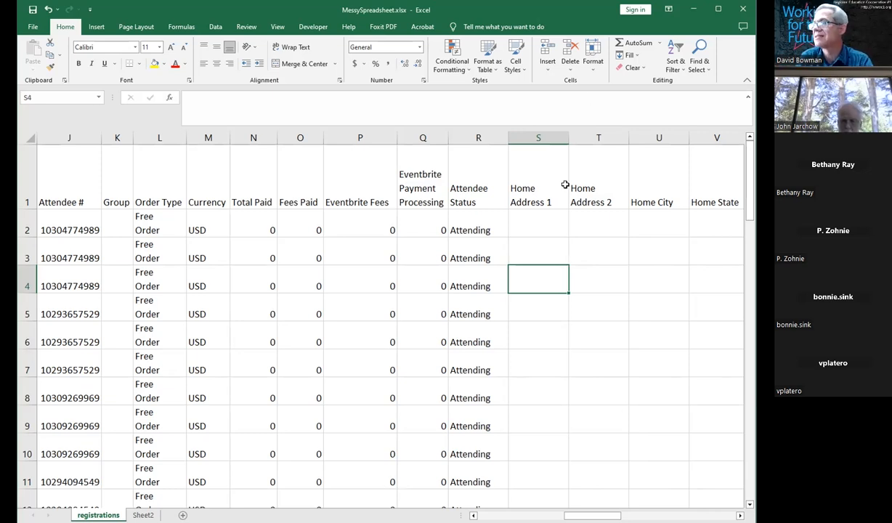
Step: Move across the header row to review the remaining column widths
click(538, 133)
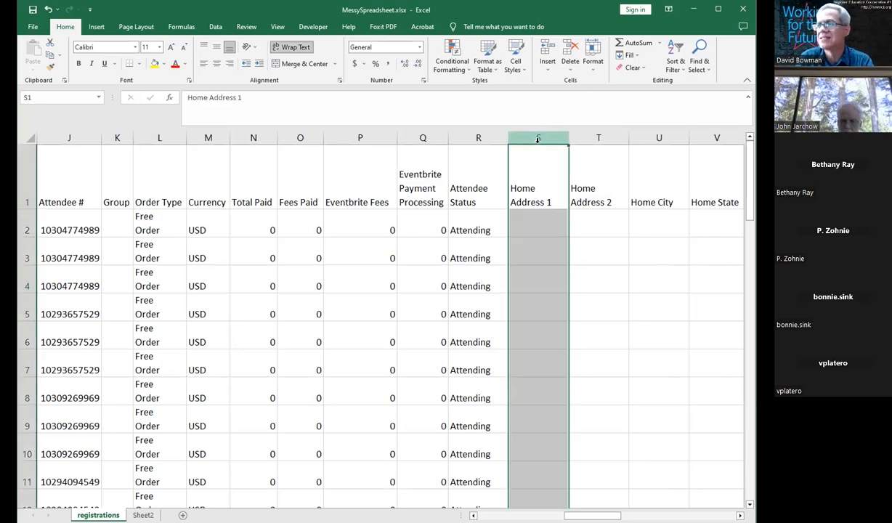
key(Right)
key(Right)
key(Right)
key(Right)
key(Right)
key(Right)
key(Right)
key(Right)
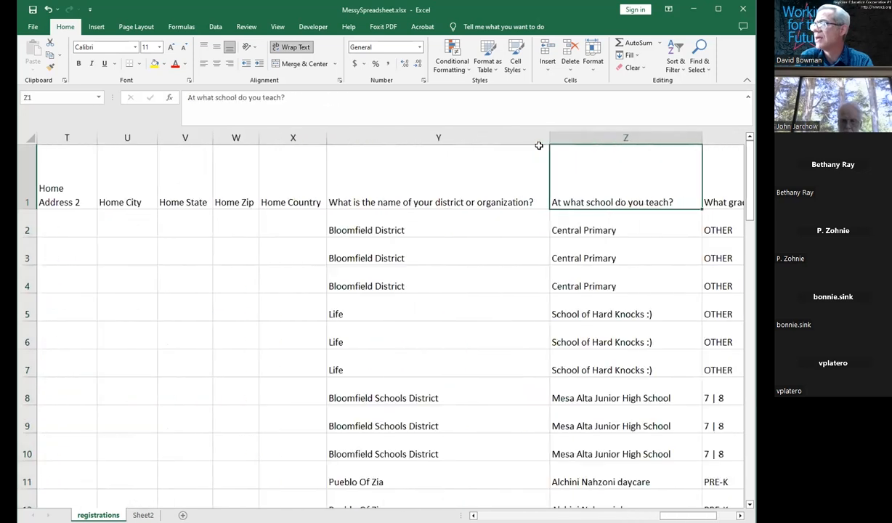
key(Left)
key(Left)
key(Left)
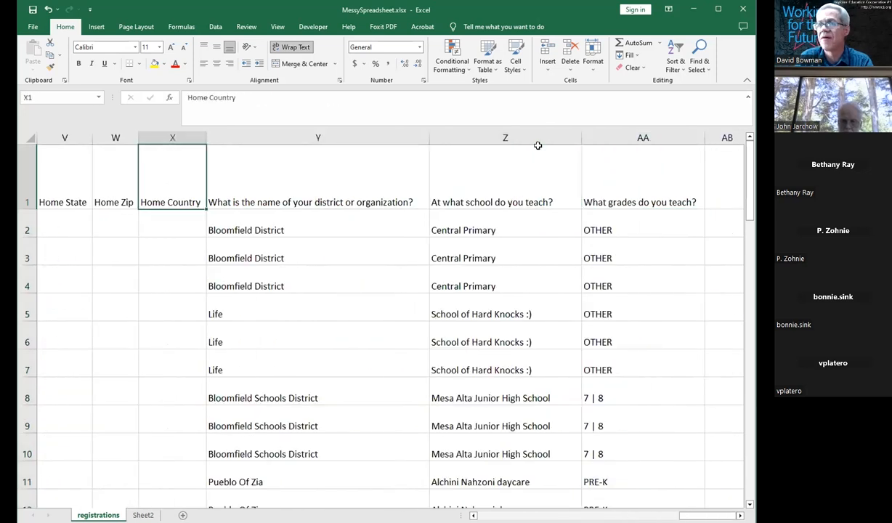
key(Right)
key(Right)
key(Right)
key(Right)
key(Left)
key(Left)
key(Left)
key(Left)
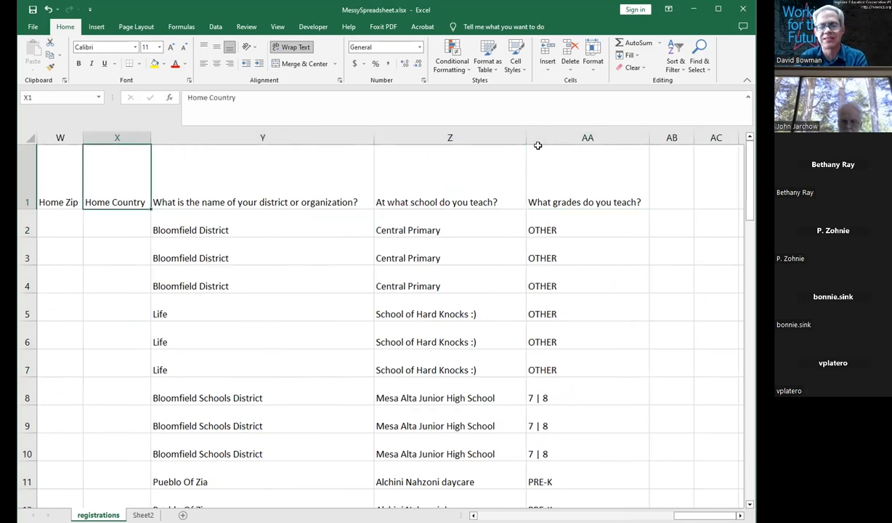
key(Left)
key(Left)
key(Left)
key(Left)
key(Left)
key(Left)
key(Left)
key(Left)
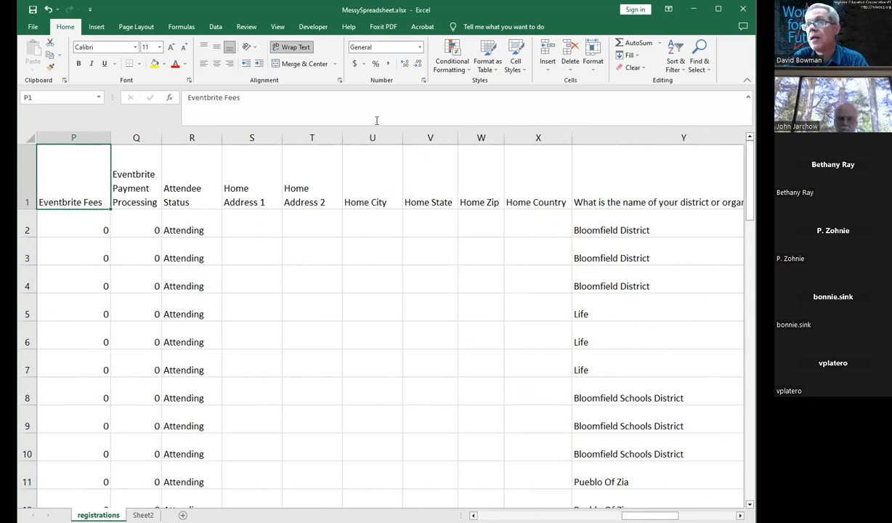
Step: Hide the empty Home Address 1 column
right_click(248, 137)
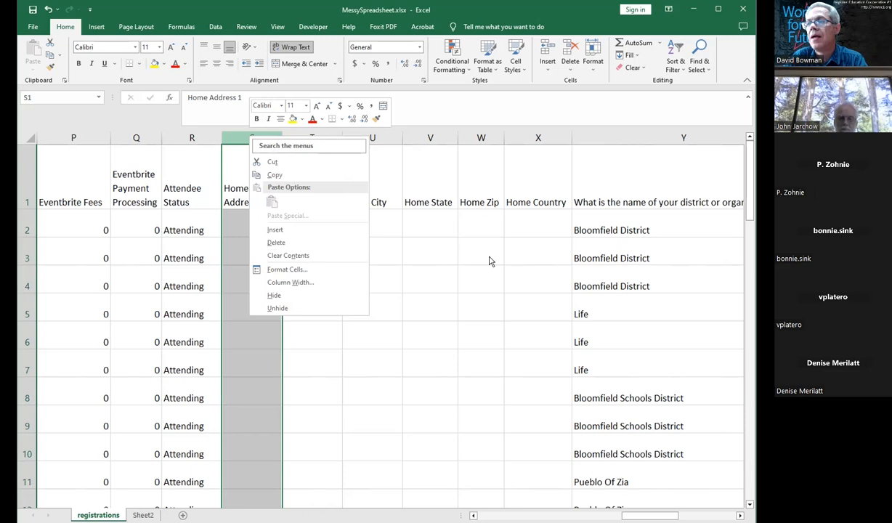
key(Escape)
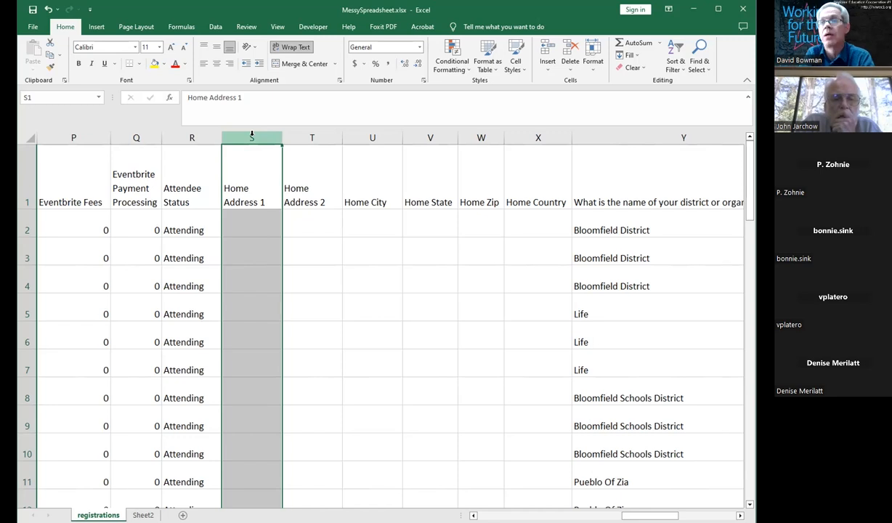
right_click(244, 194)
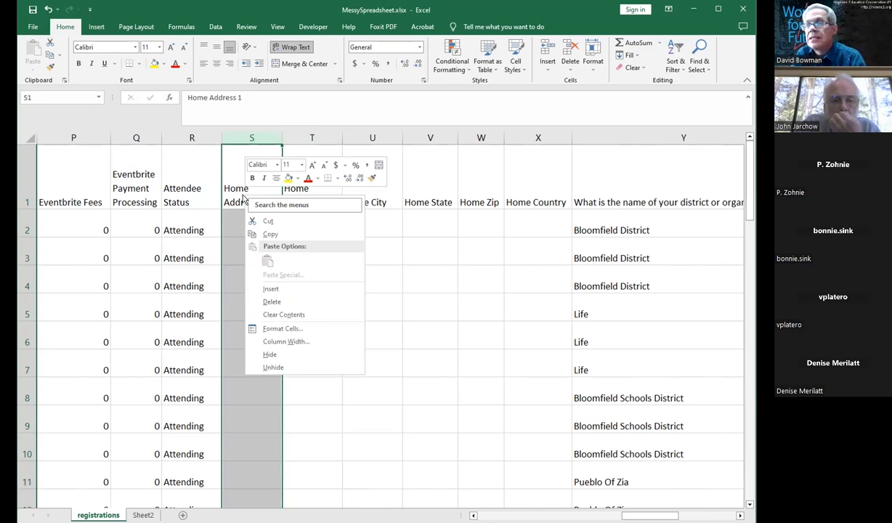
click(270, 355)
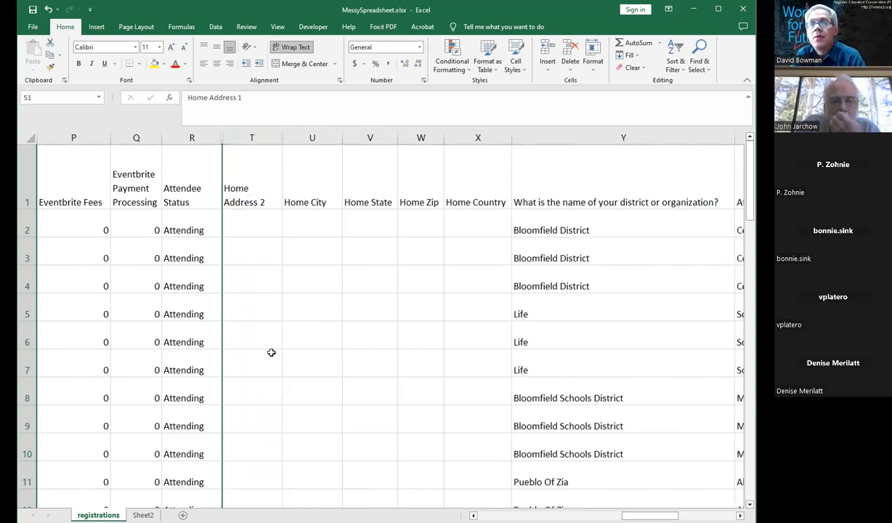
Step: Hide the empty columns Home Address 2 through Home Country
click(193, 136)
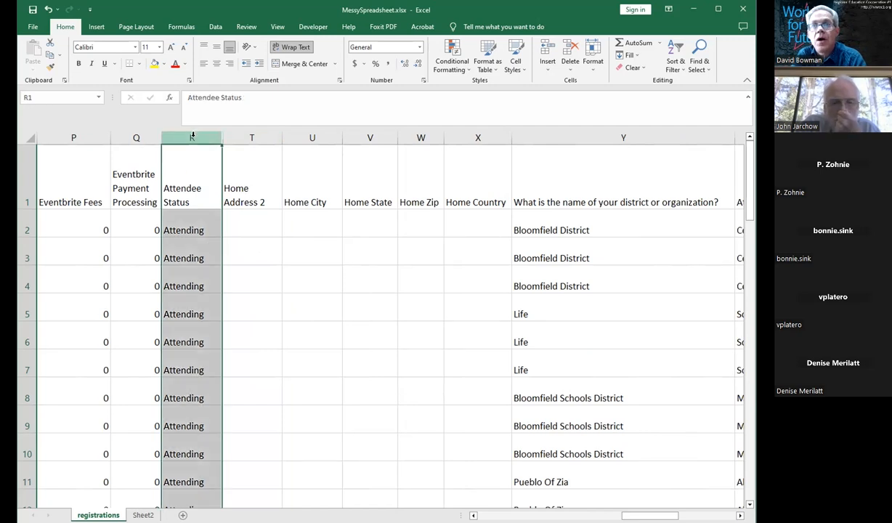
click(251, 136)
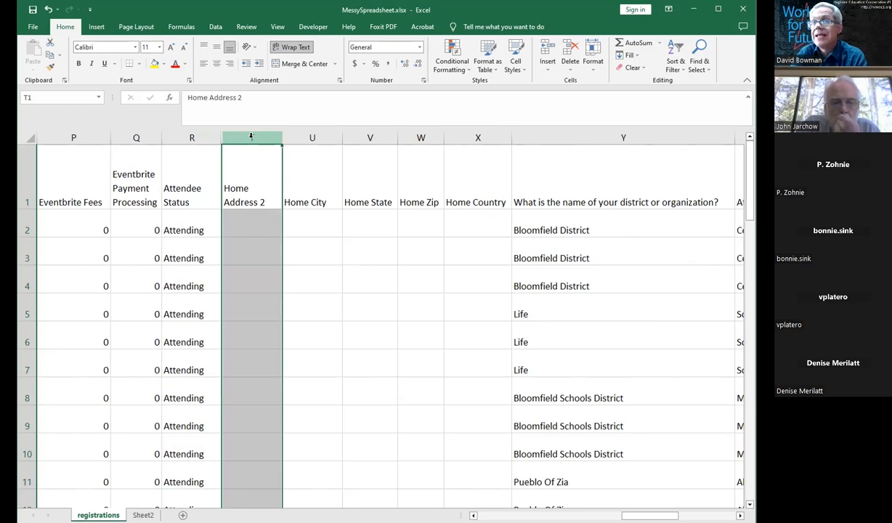
click(314, 238)
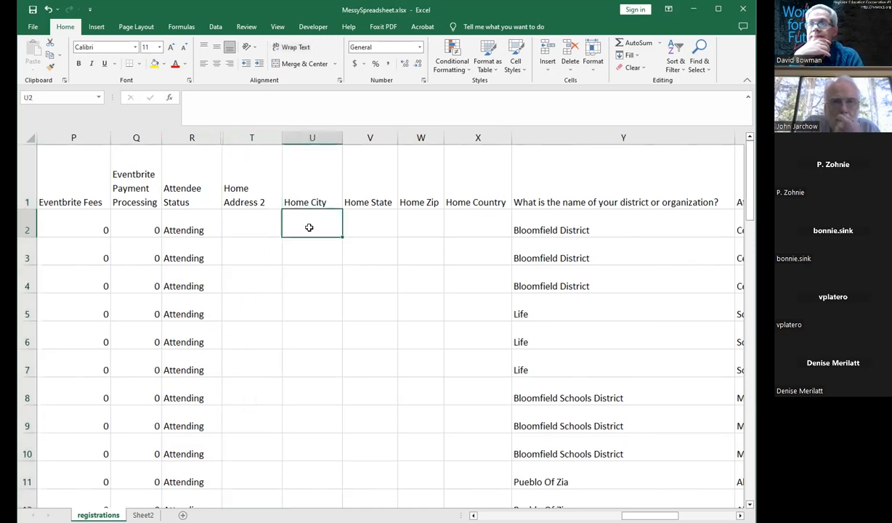
click(252, 137)
drag(253, 137, 467, 137)
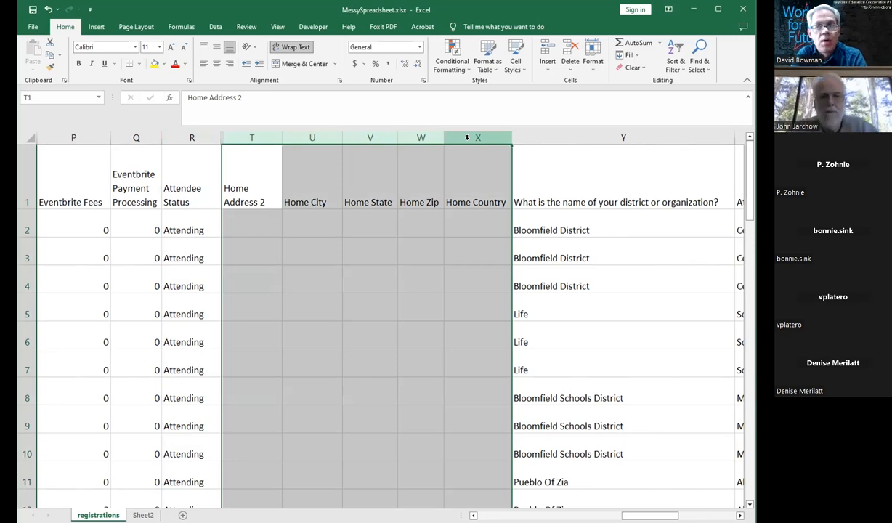
right_click(469, 140)
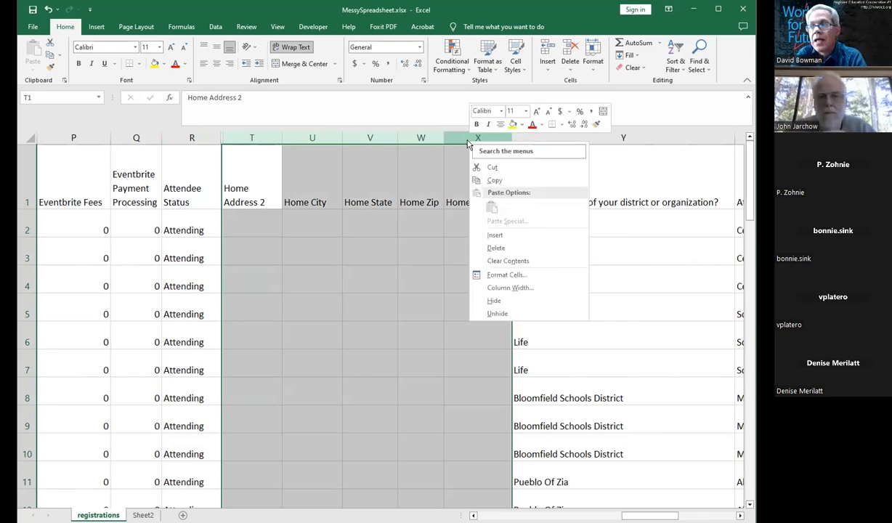
click(494, 302)
click(331, 226)
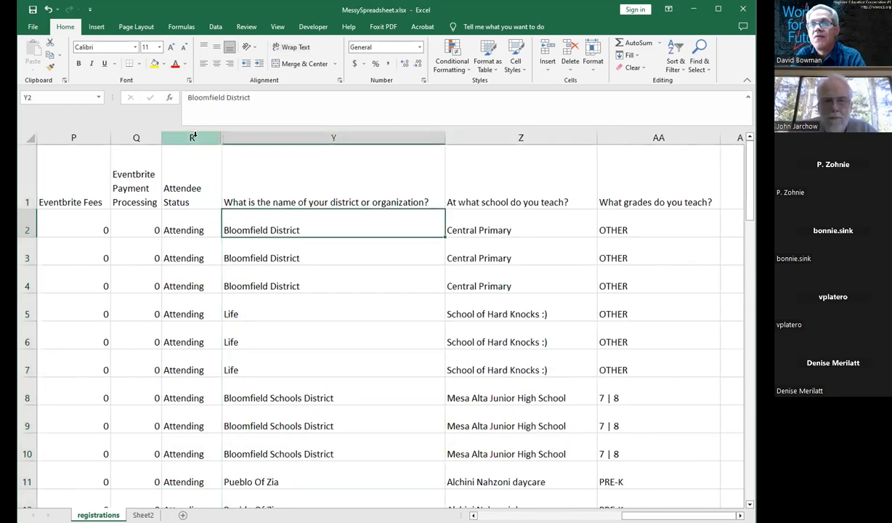
Step: Unhide the hidden home address and location columns between Attendee Status and the district question column
click(193, 137)
click(290, 132)
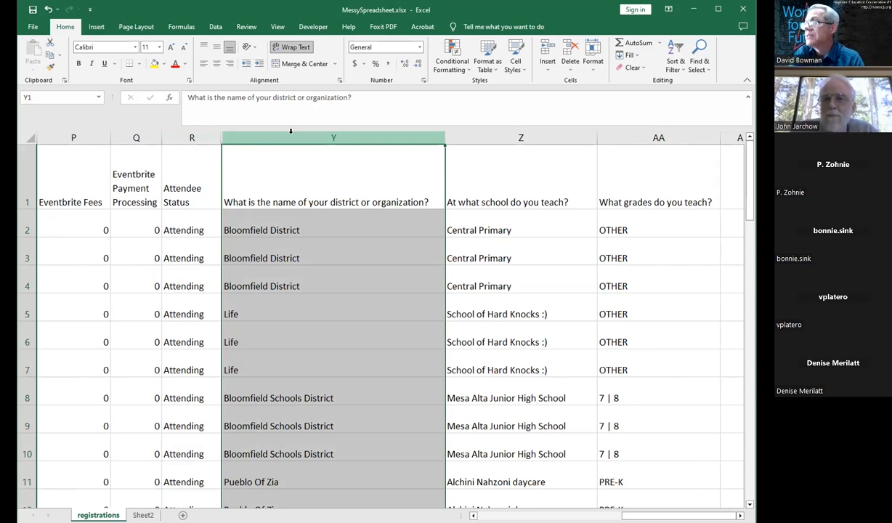
click(304, 227)
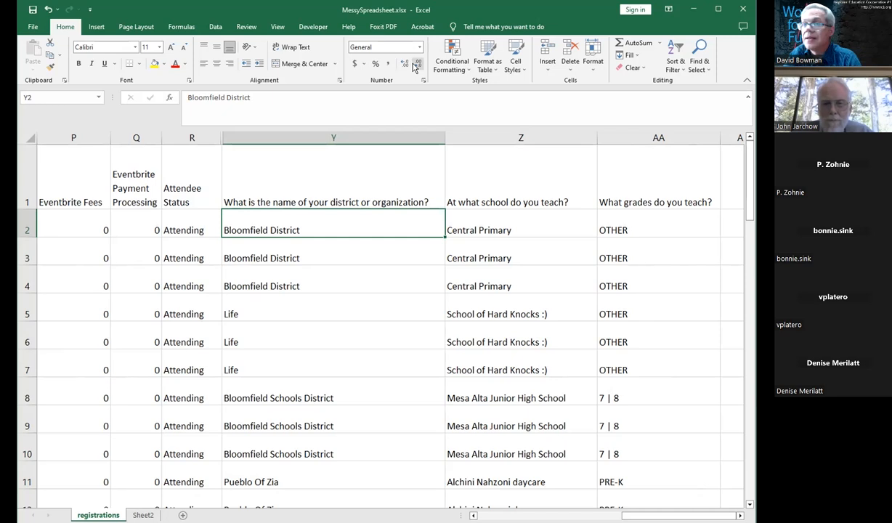
click(385, 276)
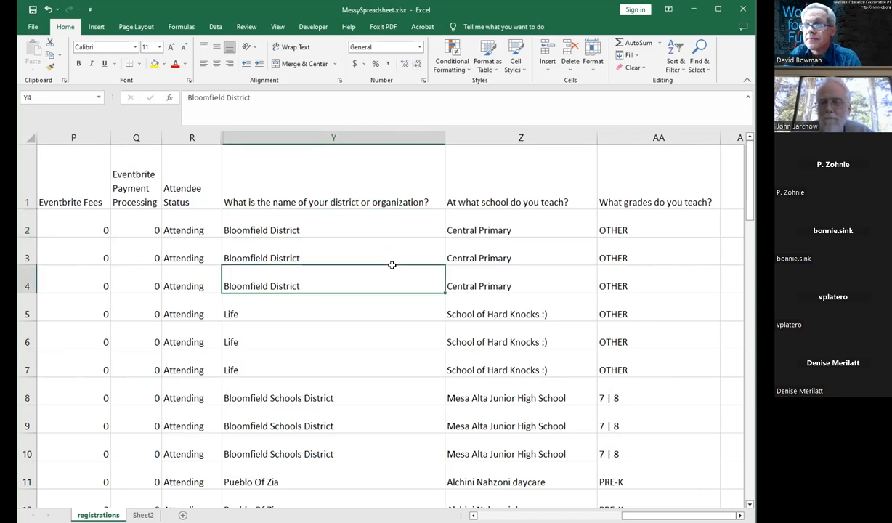
click(391, 335)
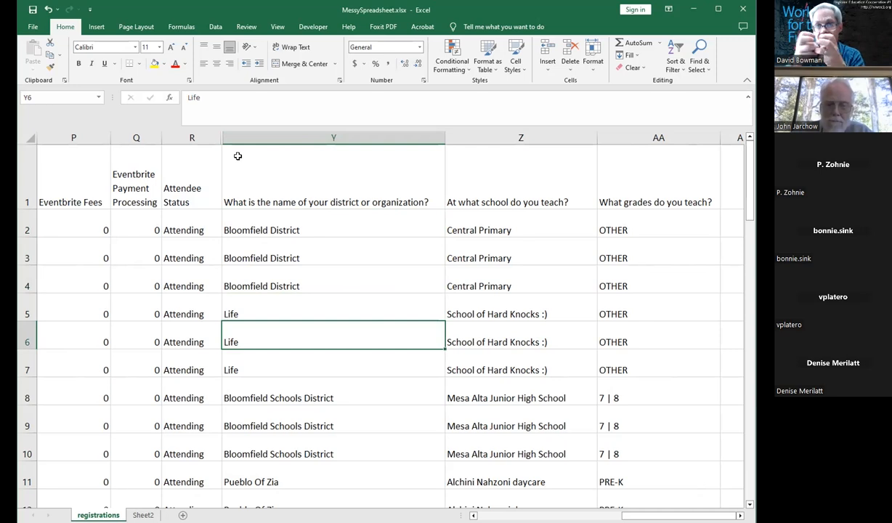
click(195, 136)
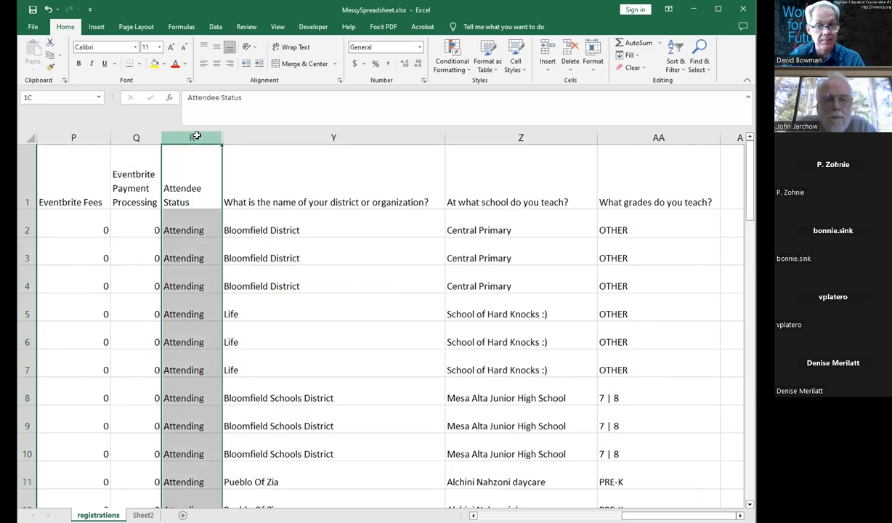
drag(196, 136, 241, 131)
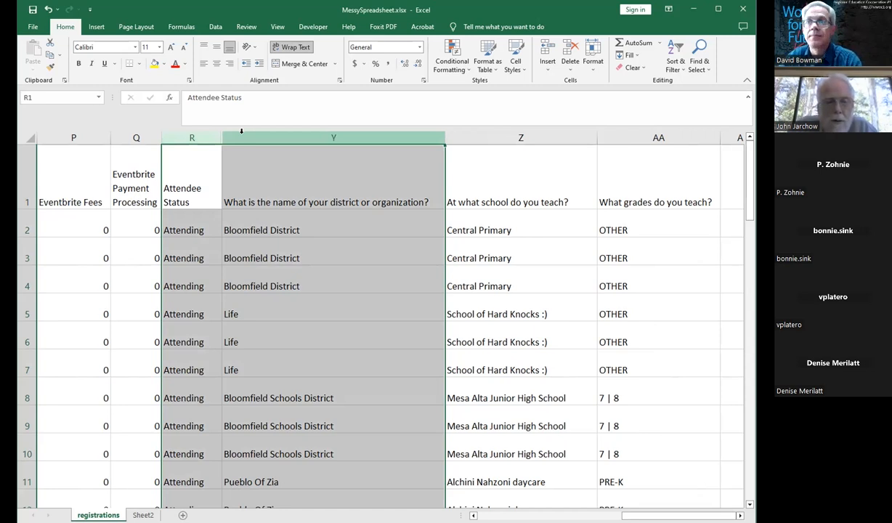
click(241, 177)
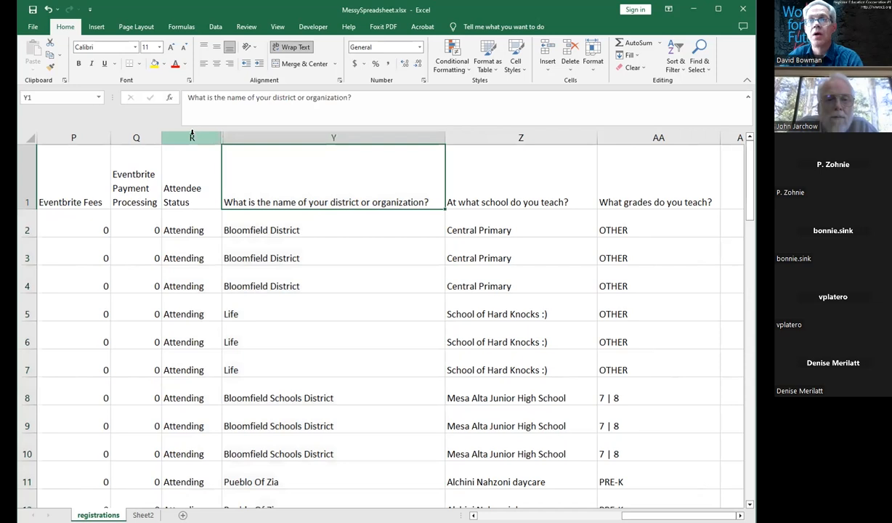
drag(192, 134, 293, 135)
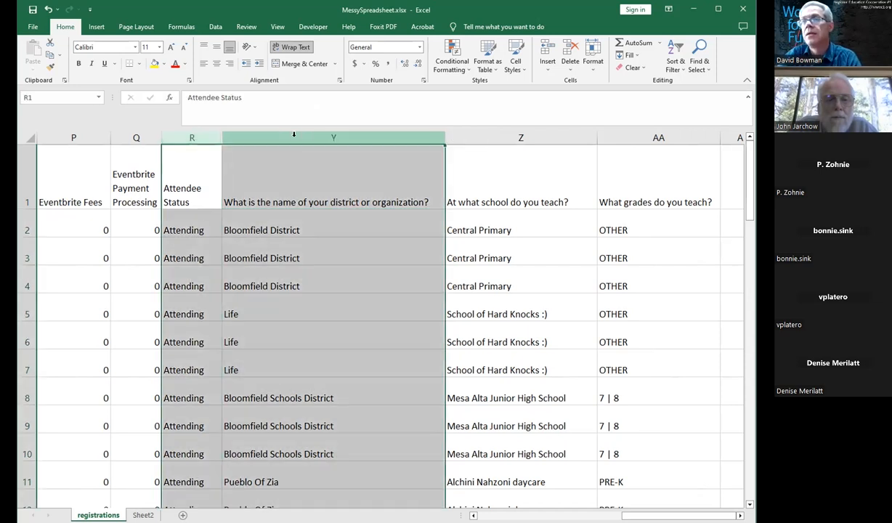
right_click(294, 140)
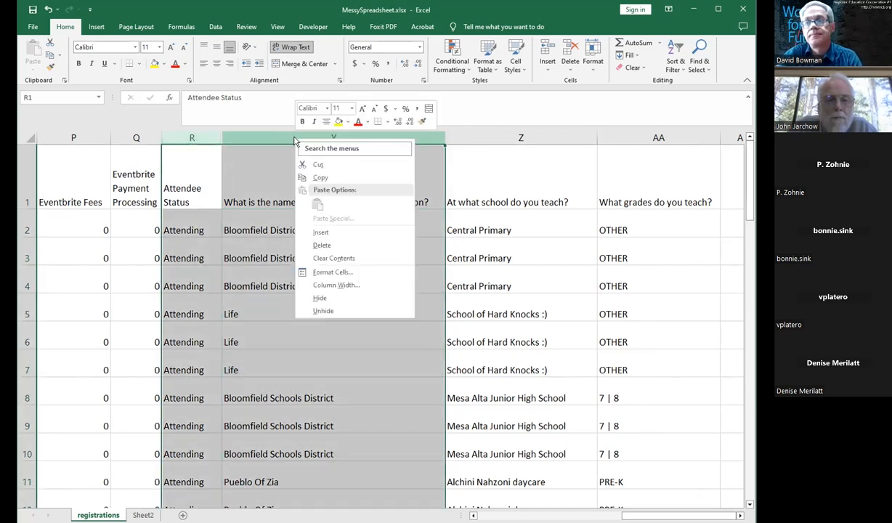
click(323, 311)
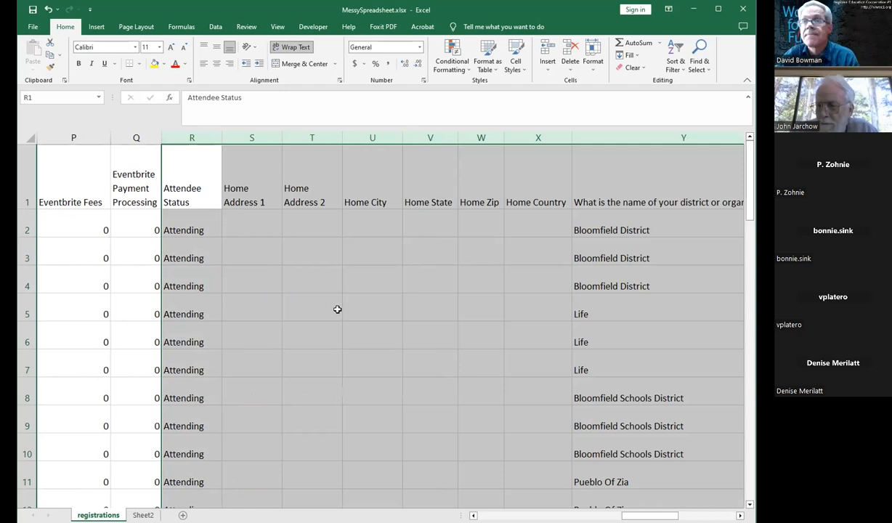
click(337, 309)
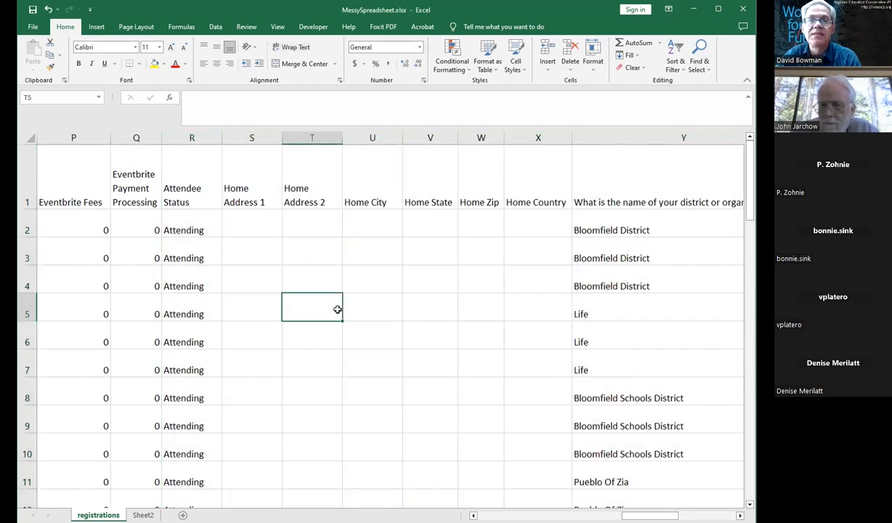
Step: Hide rows 2 through 5 of the sheet
click(27, 229)
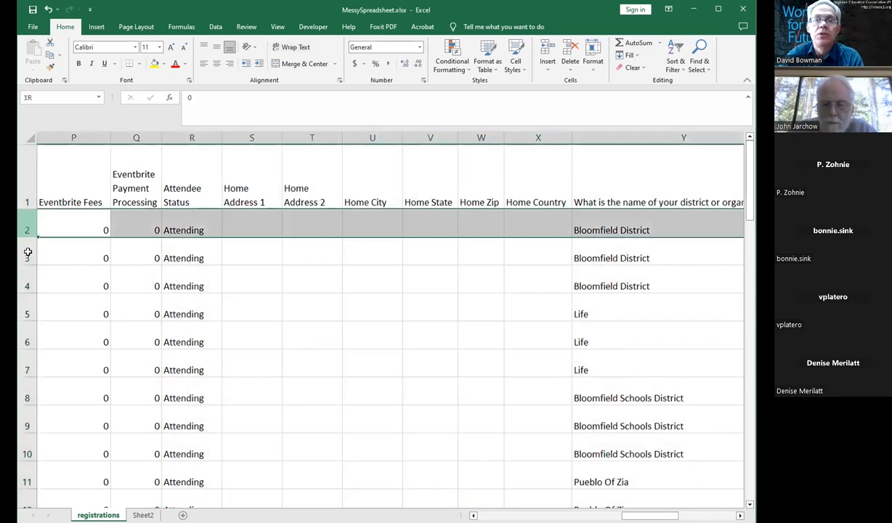
shift+click(27, 314)
right_click(27, 314)
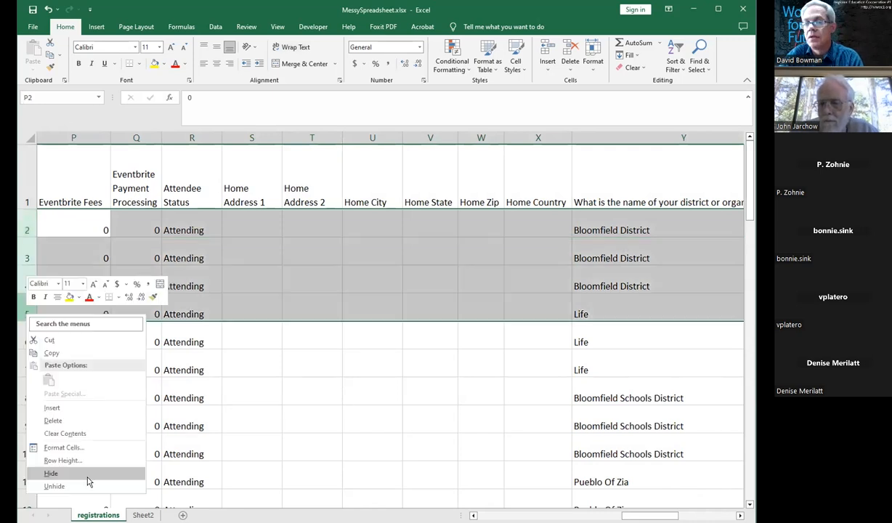
click(85, 476)
click(199, 370)
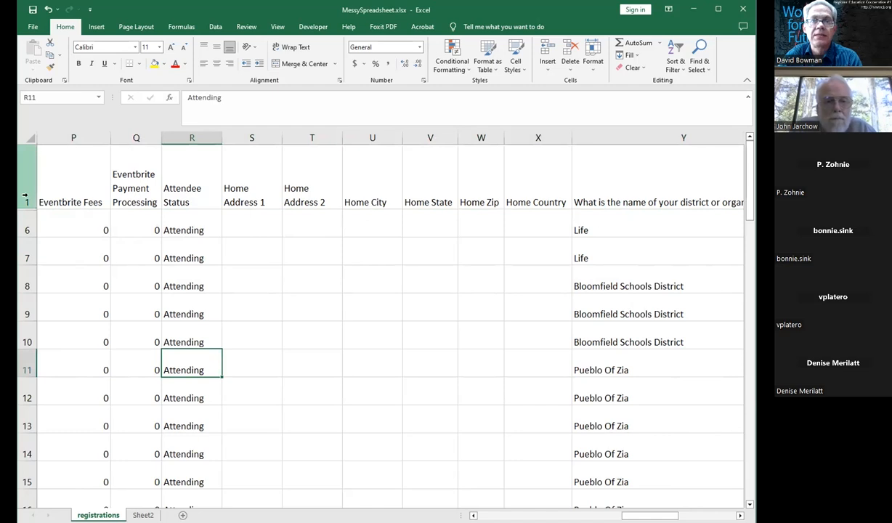
Step: Unhide rows 2 through 5 by unhiding across rows 1 to 6
drag(25, 187, 44, 225)
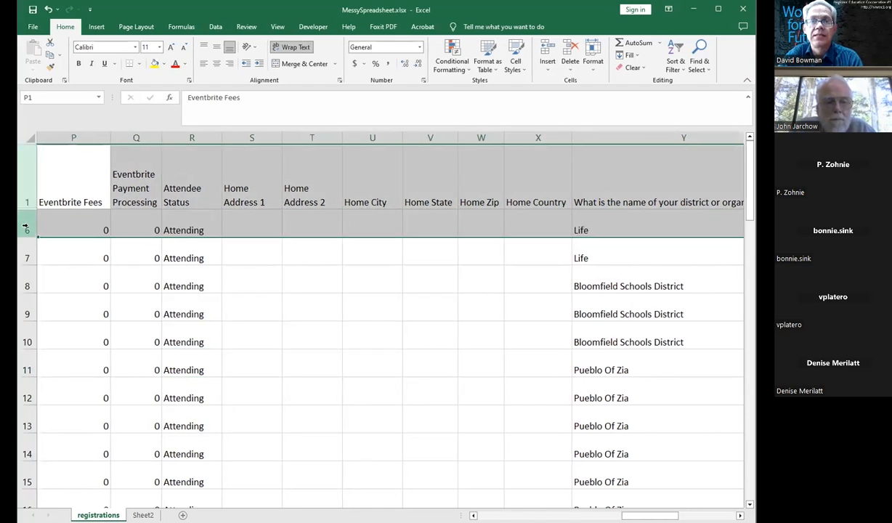
right_click(26, 229)
click(107, 400)
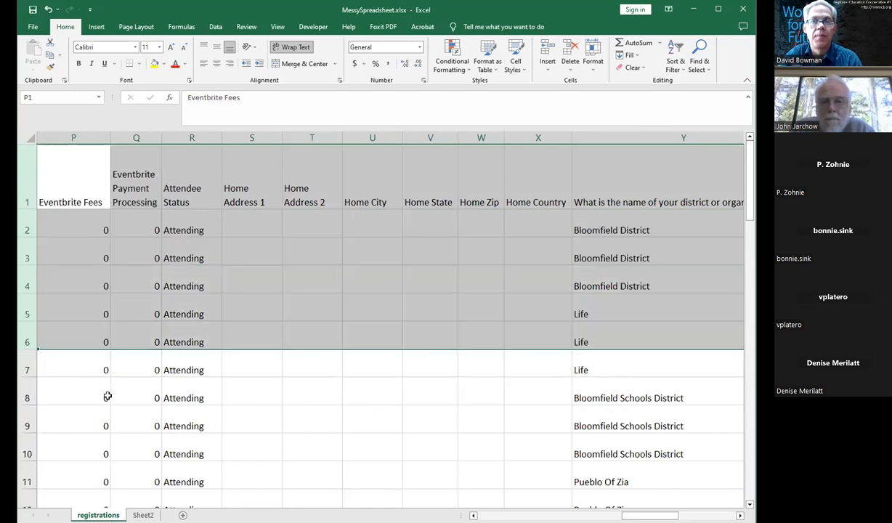
click(326, 360)
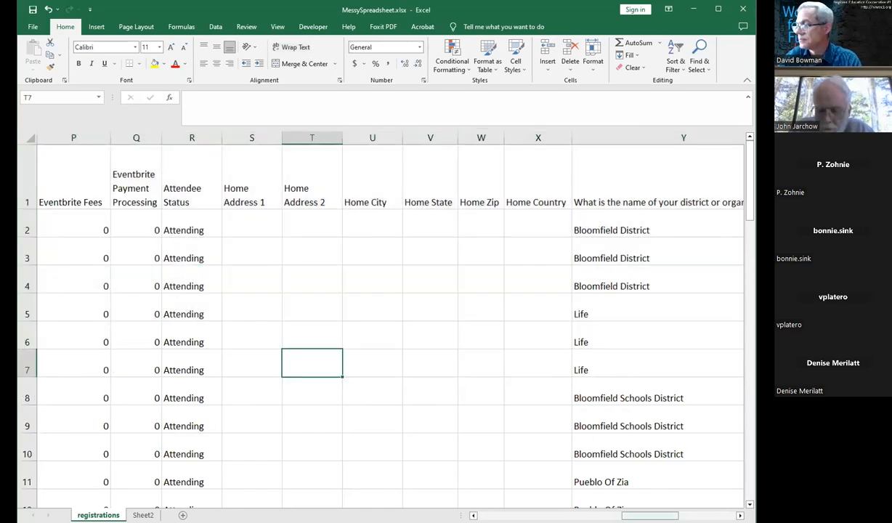
Step: Narrow the Event Name column to roughly half its width
scroll(381, 319, left, 10)
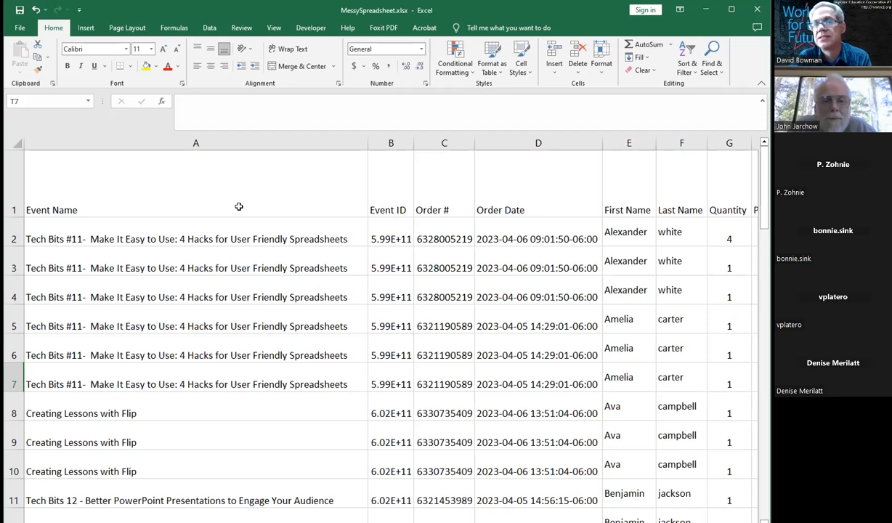
drag(365, 143, 191, 143)
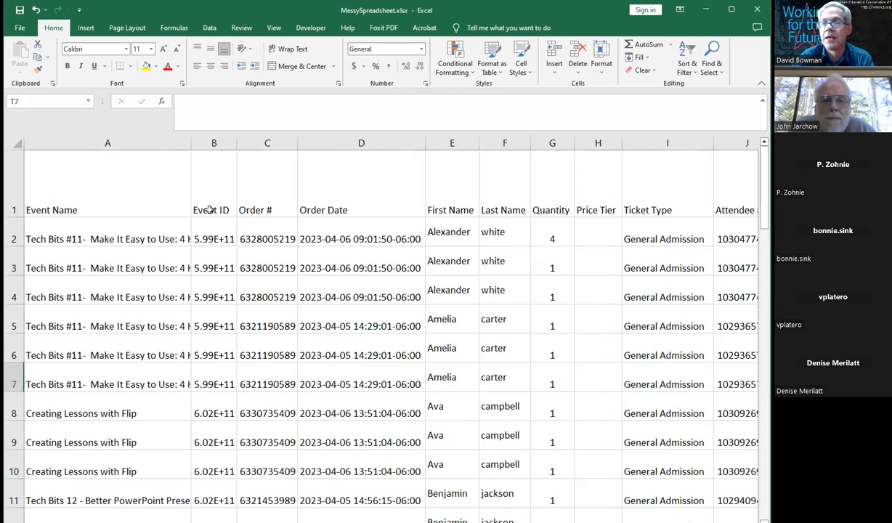
click(127, 200)
Step: Move along the header row cell by cell to review the column headings
key(Right)
key(Right)
key(Right)
key(Right)
key(Right)
key(Right)
key(Right)
key(Right)
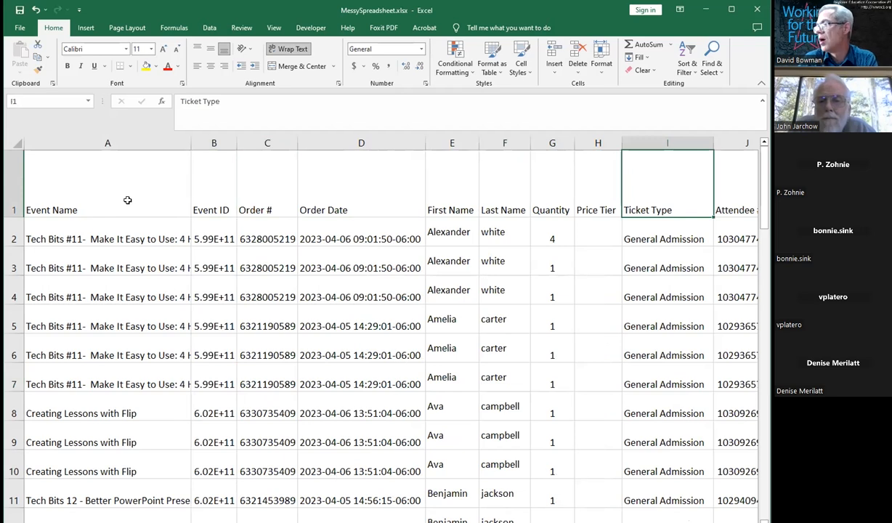
key(Right)
key(Left)
key(Left)
key(Left)
key(Left)
key(Left)
key(Left)
key(Left)
key(Left)
key(Left)
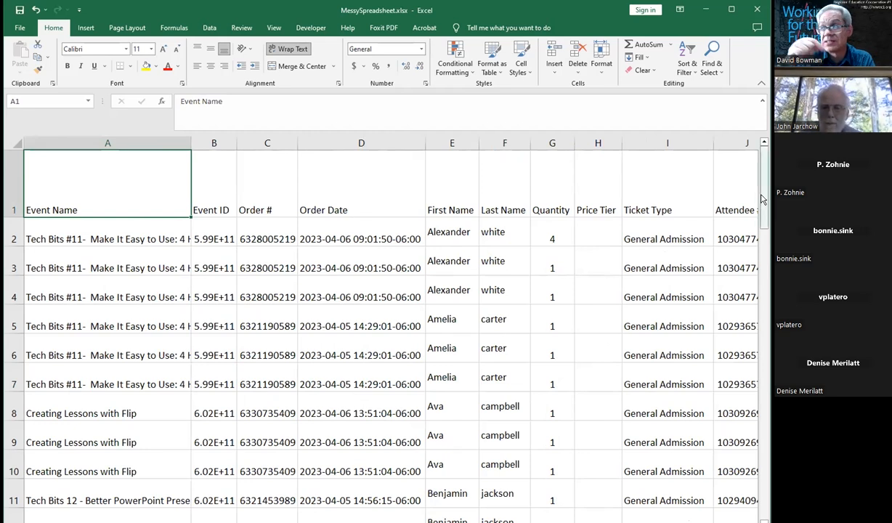
Step: Reduce the height of header row 1 so the headings sit closer to the data
drag(763, 198, 762, 167)
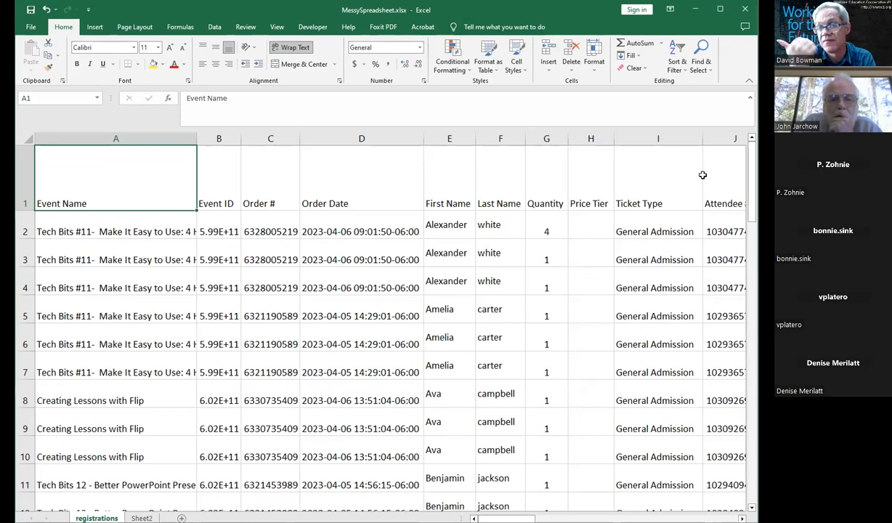
drag(506, 518, 581, 518)
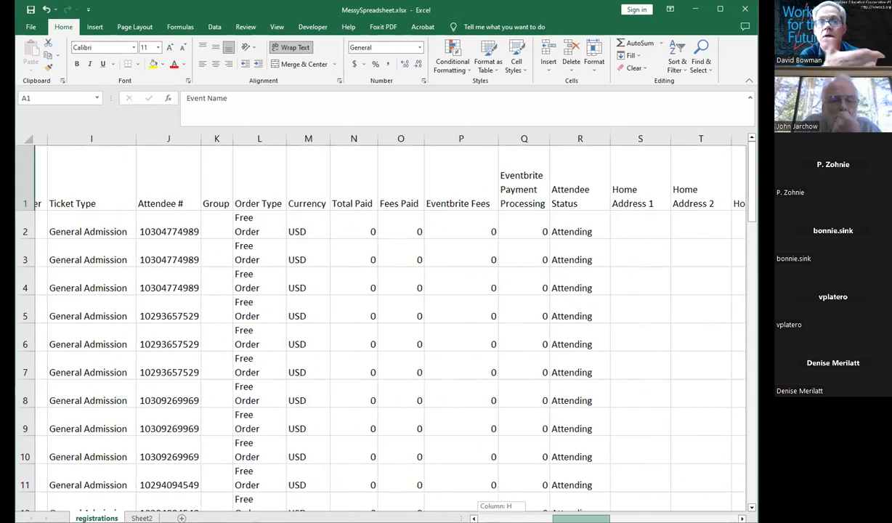
drag(581, 518, 585, 517)
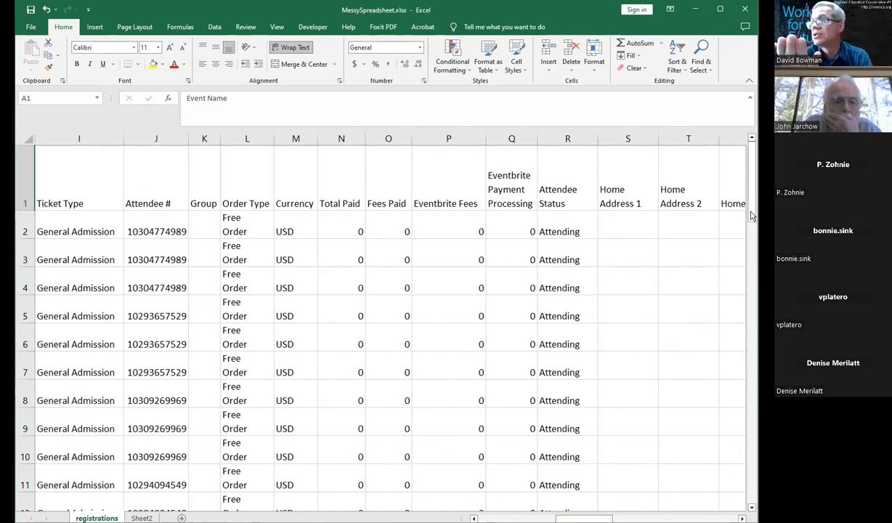
scroll(753, 252, down, 2)
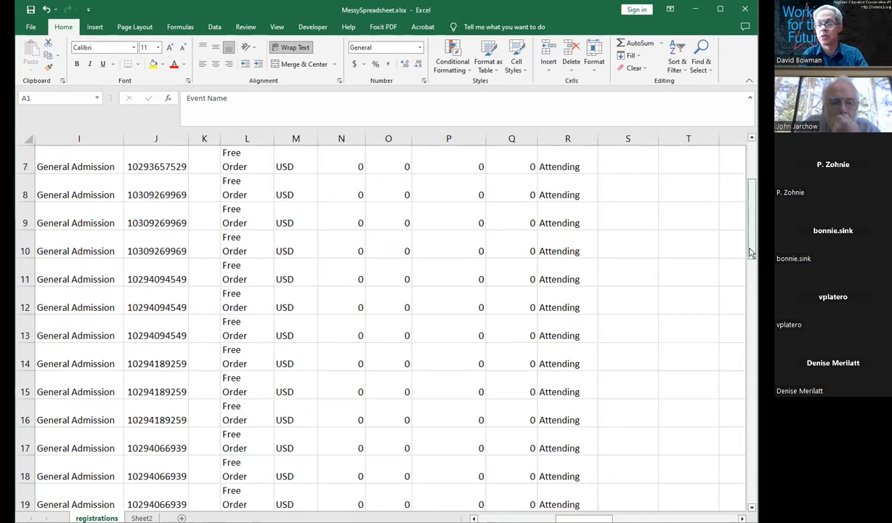
key(ctrl+Home)
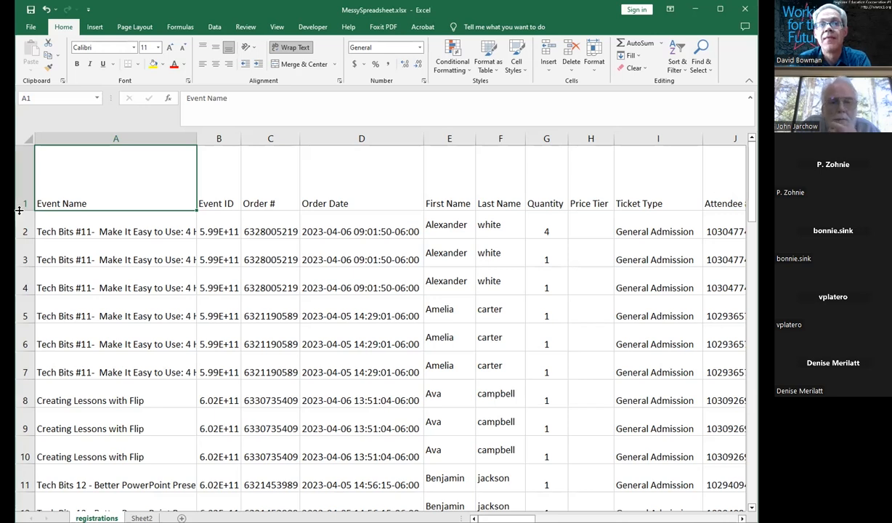
drag(20, 210, 24, 185)
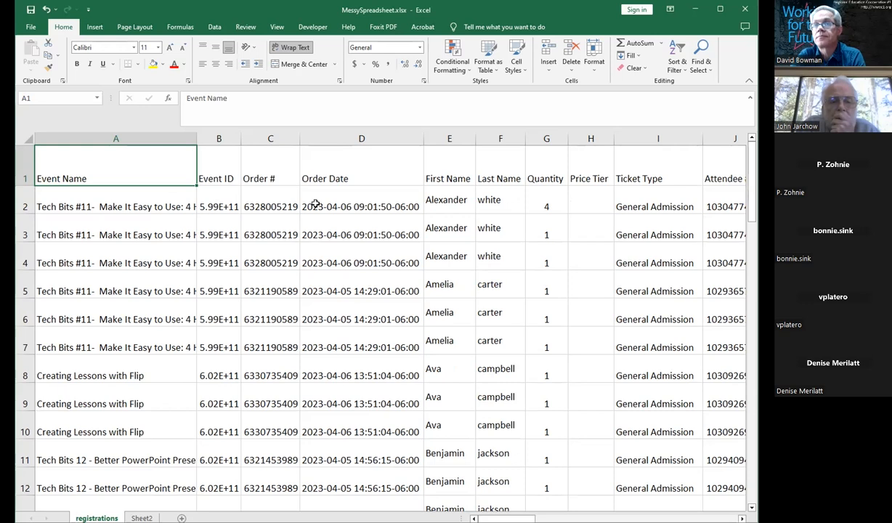
Step: Fill the first Event ID cell, B2, with yellow
click(196, 197)
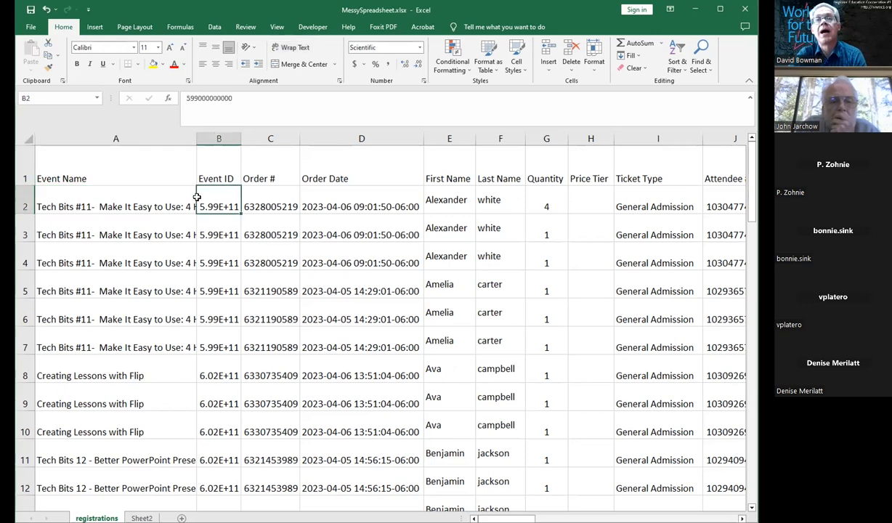
click(152, 64)
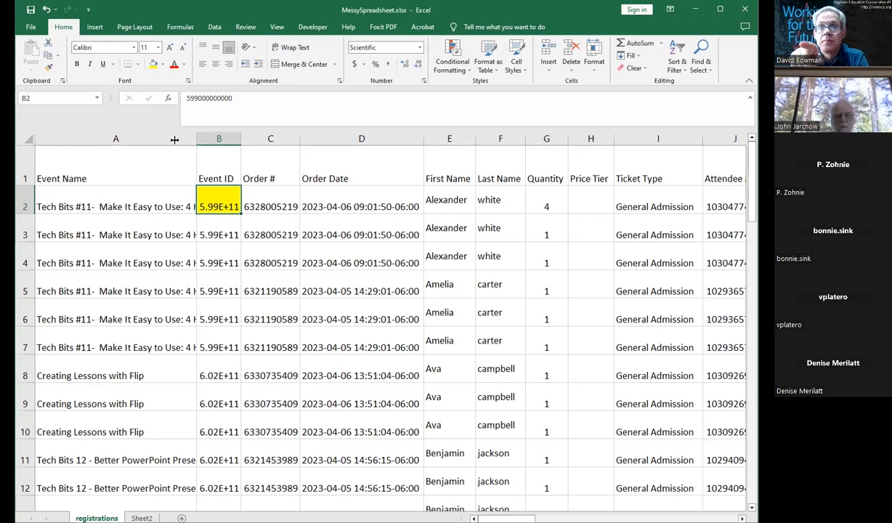
Step: Narrow the Event Name column a little more
drag(174, 140, 155, 139)
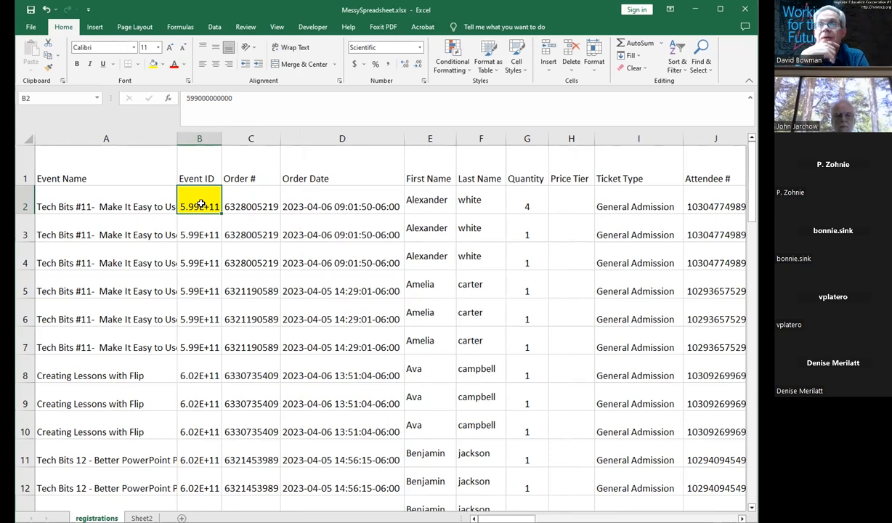
Step: Freeze panes at cell B2 so the header row and Event Name column stay locked while scrolling
click(277, 28)
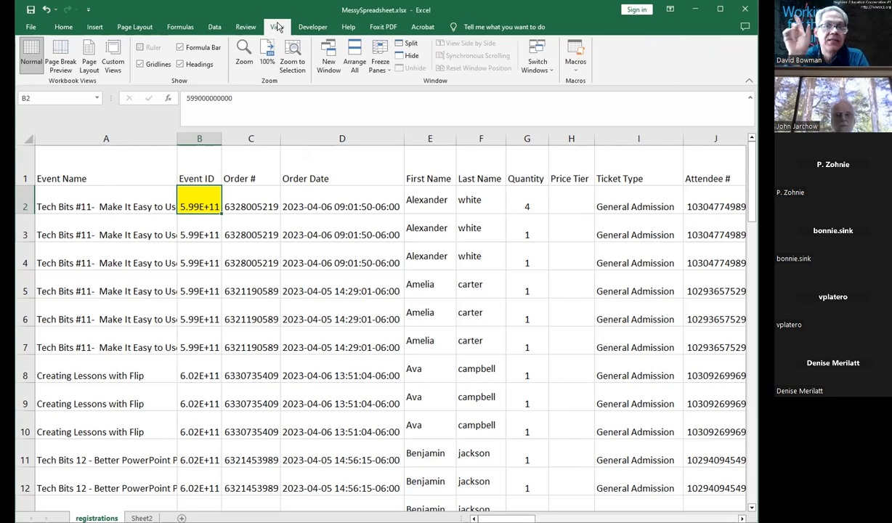
click(380, 69)
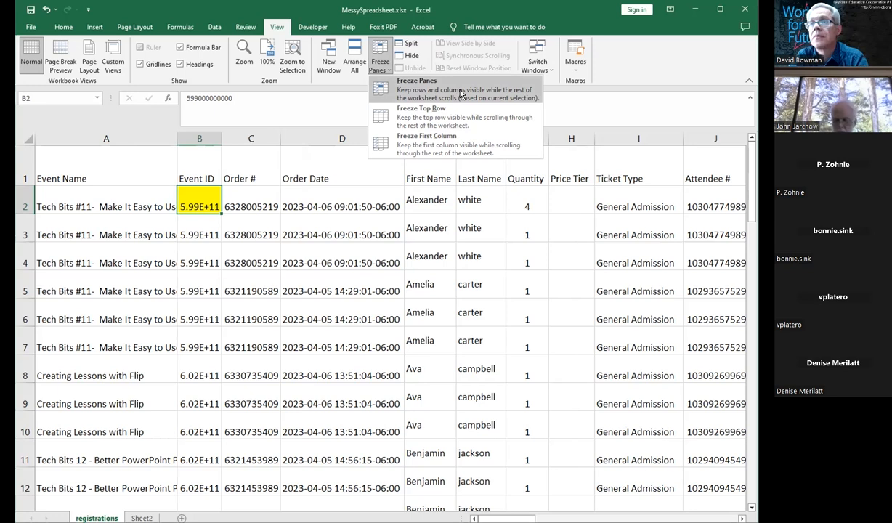
click(197, 194)
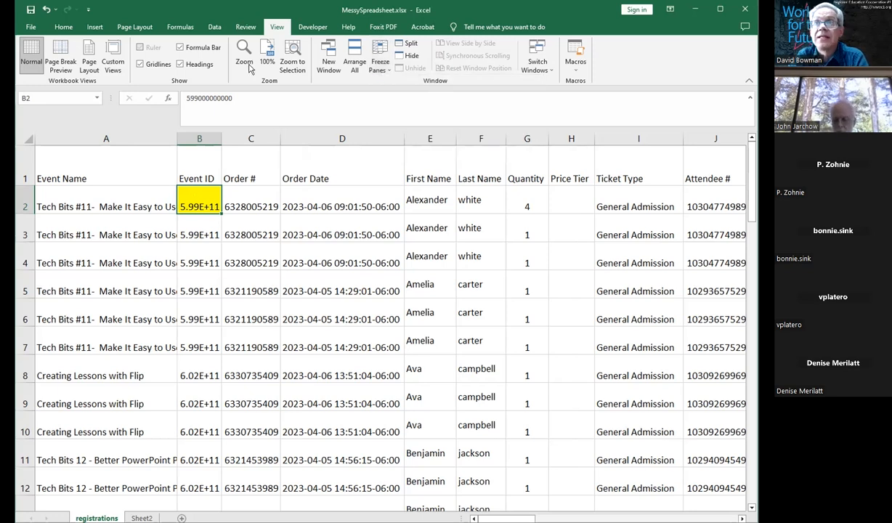
click(374, 51)
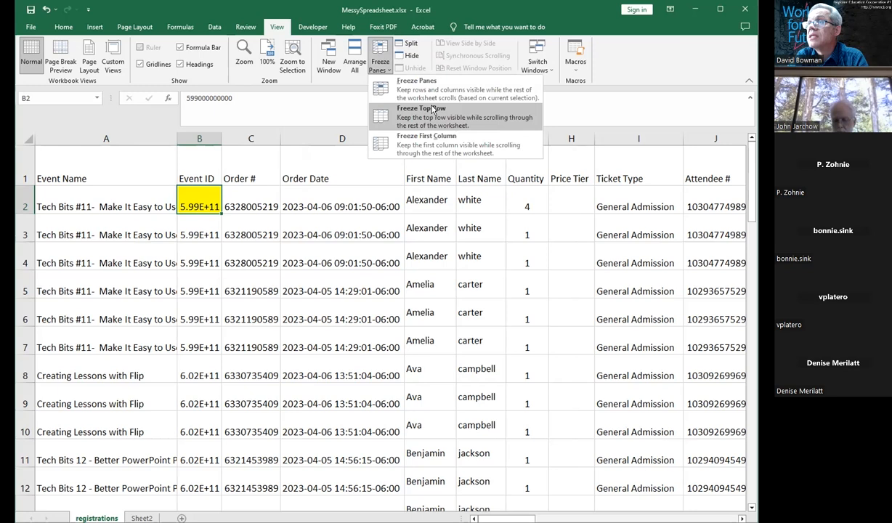
click(438, 94)
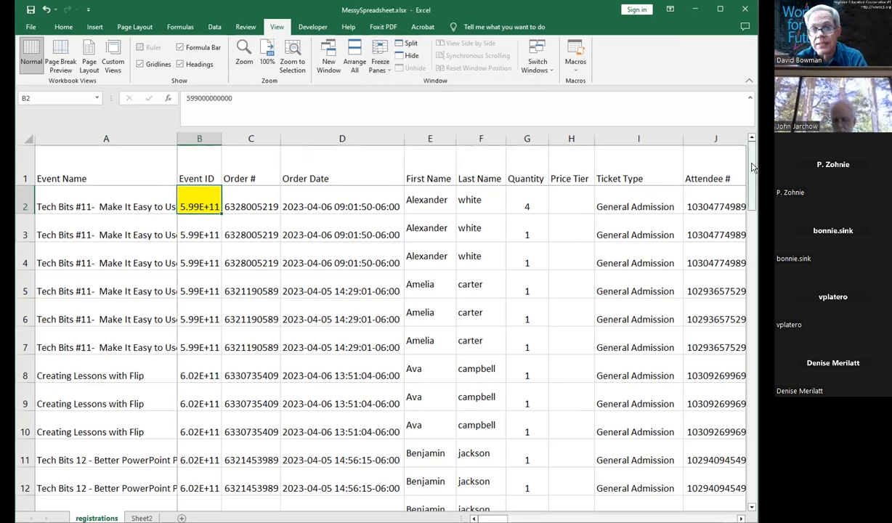
drag(752, 167, 753, 299)
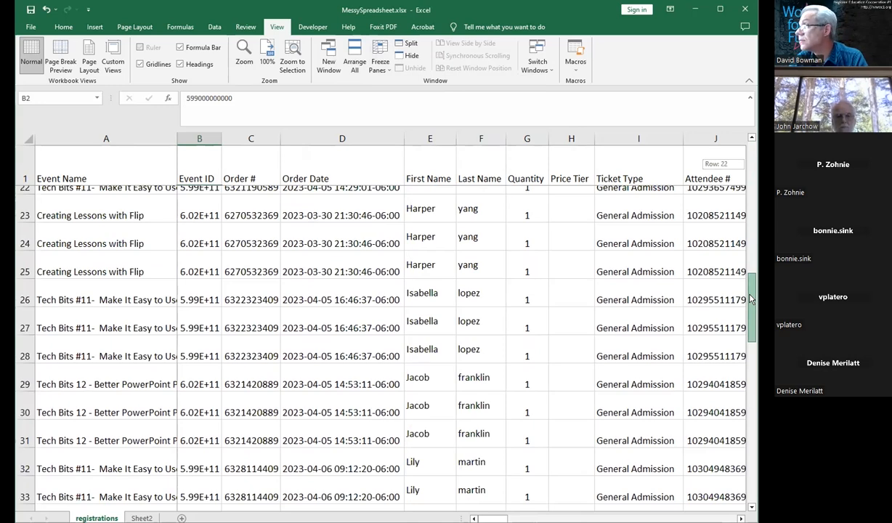
drag(751, 299, 750, 178)
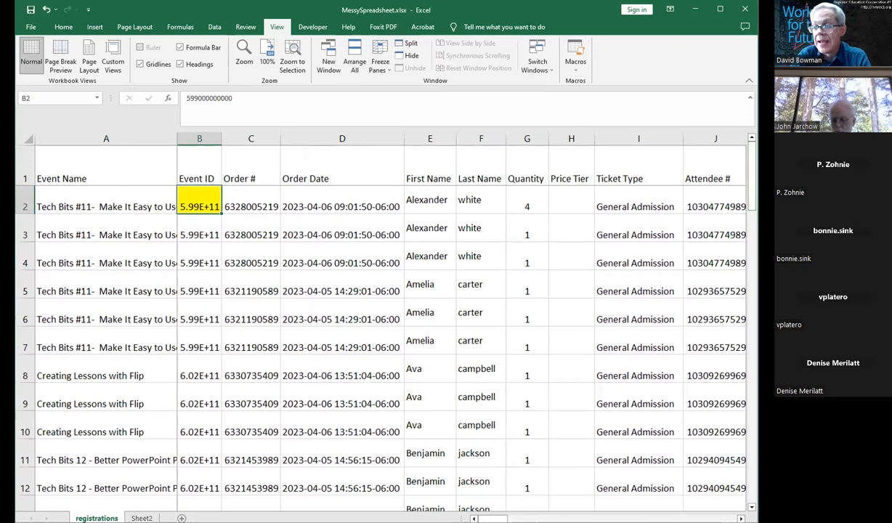
drag(490, 518, 506, 517)
drag(509, 519, 632, 519)
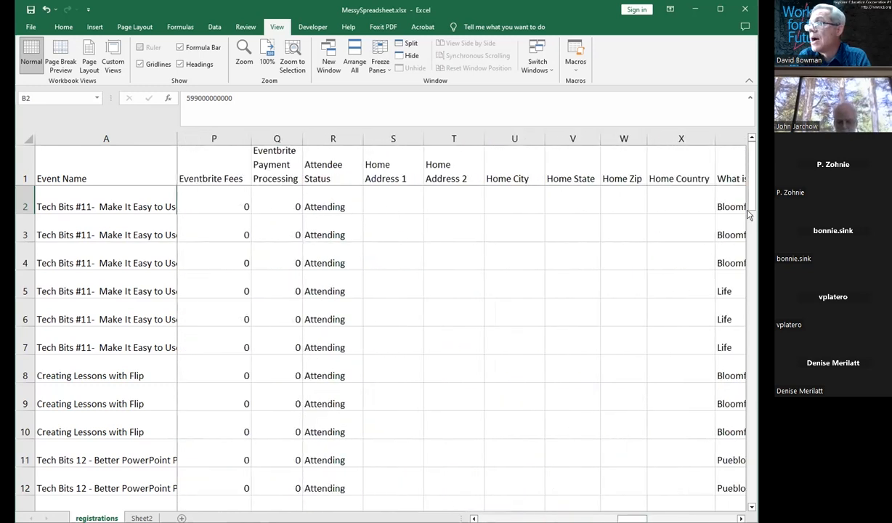
mouse_move(751, 205)
mouse_down()
mouse_move(751, 309)
mouse_move(751, 207)
mouse_up()
drag(632, 518, 492, 518)
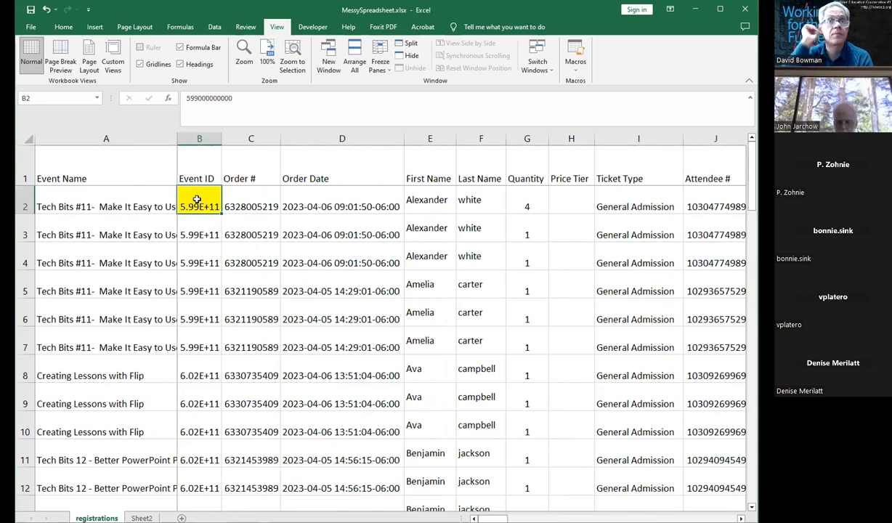
Step: Remove the yellow fill from cell B2
click(63, 29)
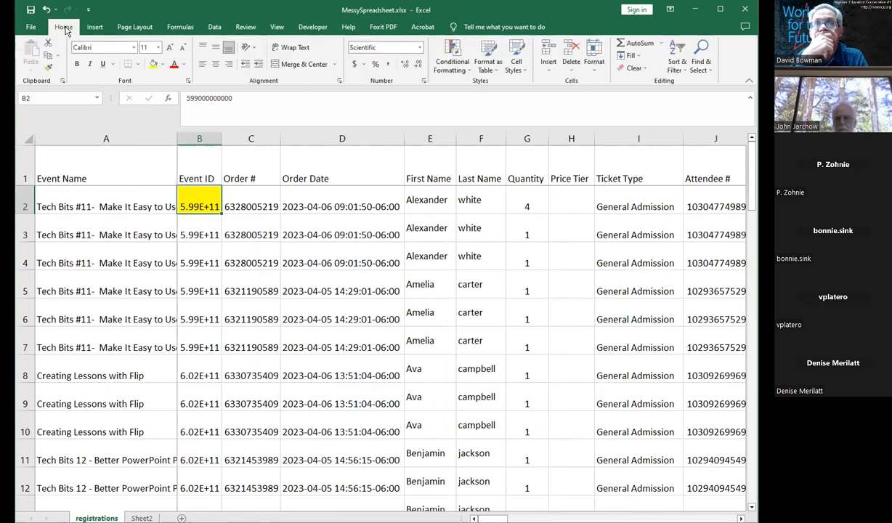
click(163, 64)
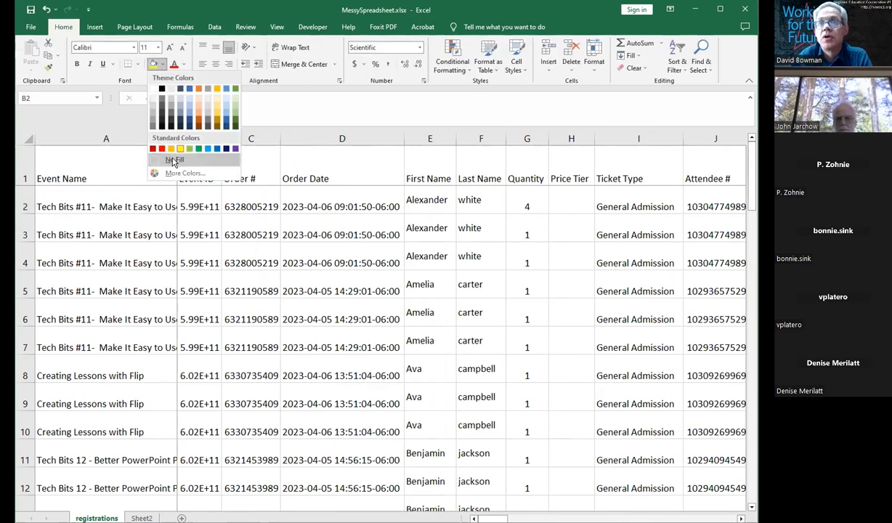
click(171, 159)
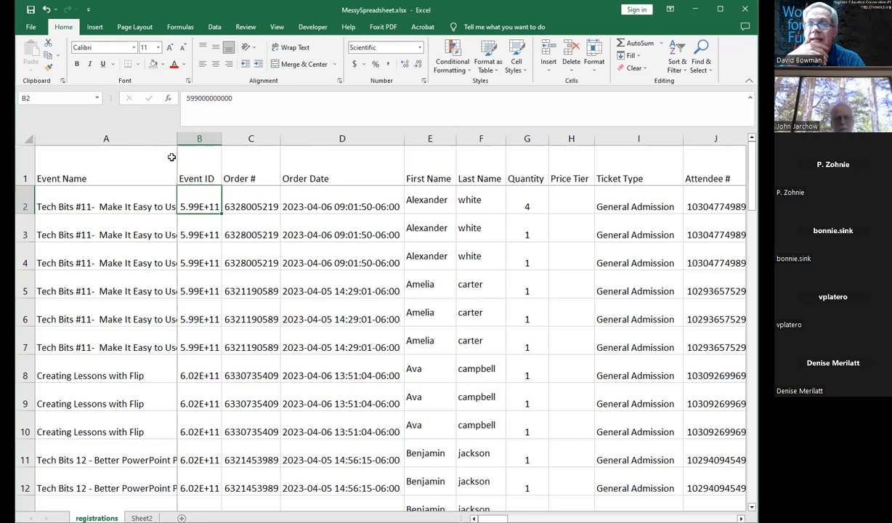
Step: Add a thick bottom border under the whole header row, A1 through AA1
click(171, 157)
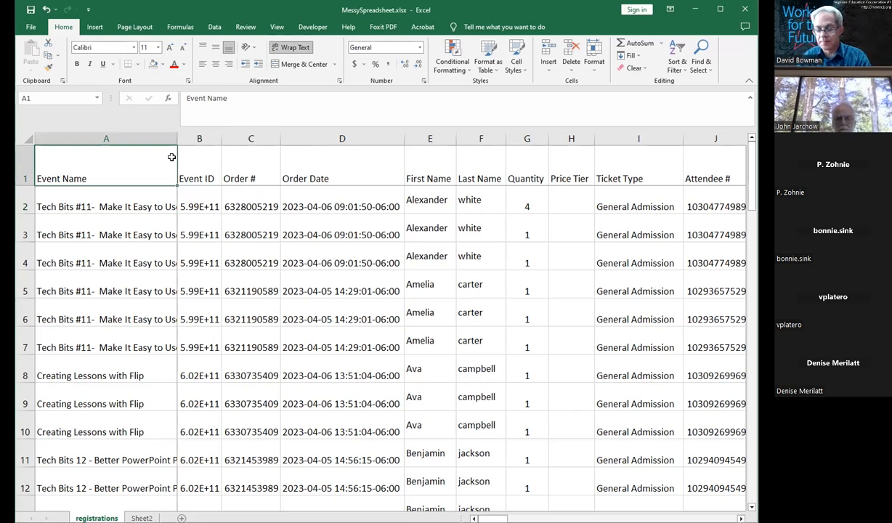
key(ctrl+shift+Right)
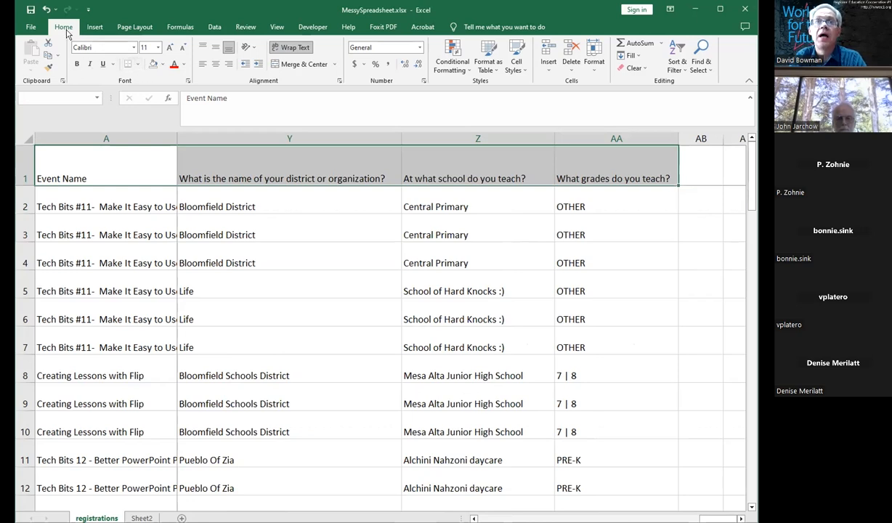
click(139, 64)
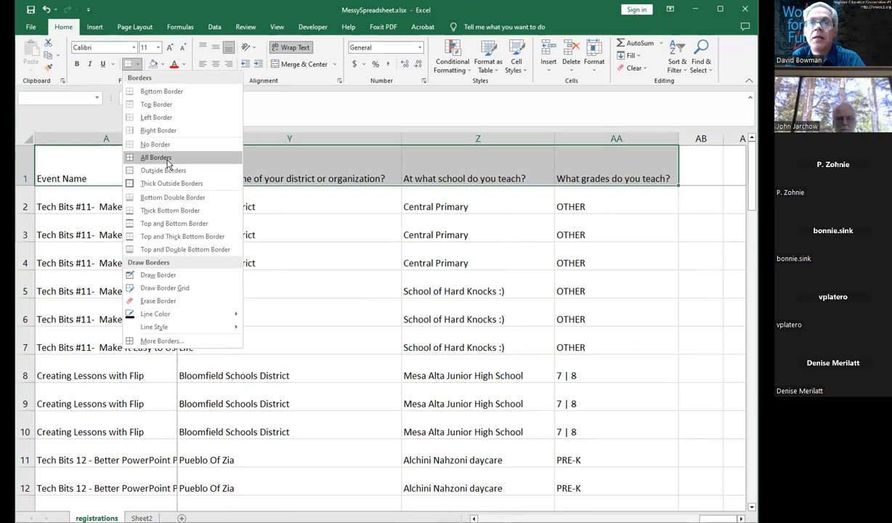
click(183, 211)
click(240, 216)
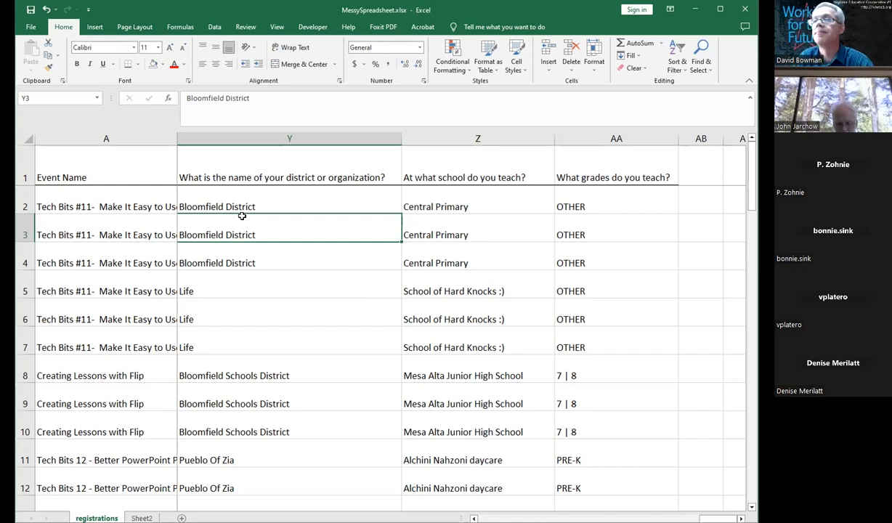
Step: Move across the sheet's columns to review the header border and the payment columns
key(Right)
key(Right)
key(Right)
key(Right)
key(Right)
key(Right)
key(Right)
key(Left)
key(Left)
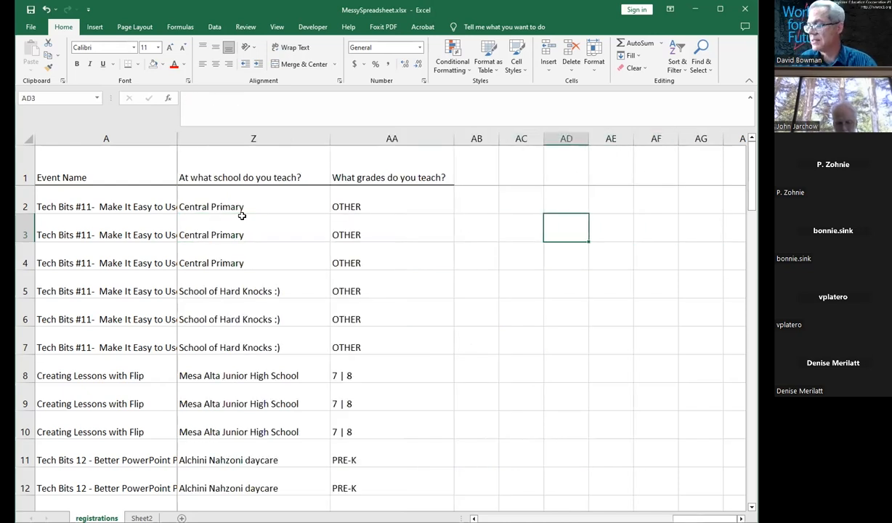
key(ctrl+Home)
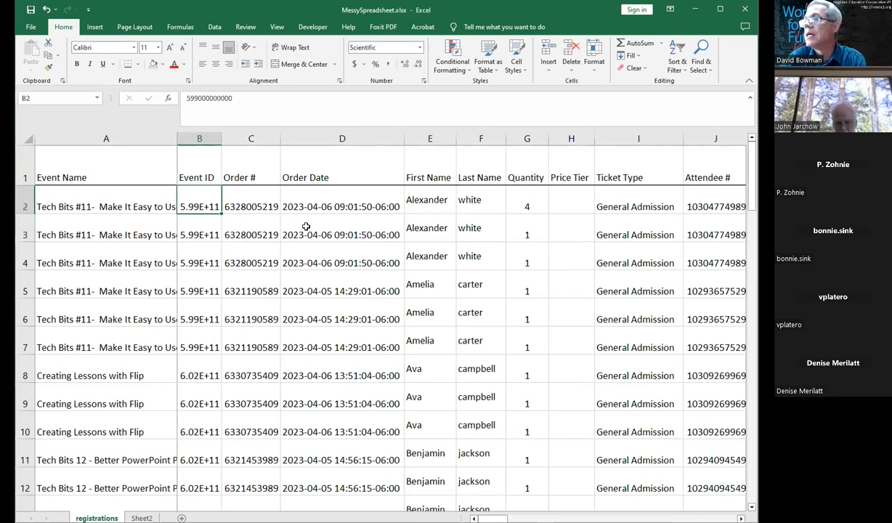
click(568, 236)
key(Right)
key(Right)
key(Right)
key(Right)
key(Right)
key(Right)
key(Right)
key(Right)
key(Right)
key(Right)
key(Right)
key(Right)
key(Right)
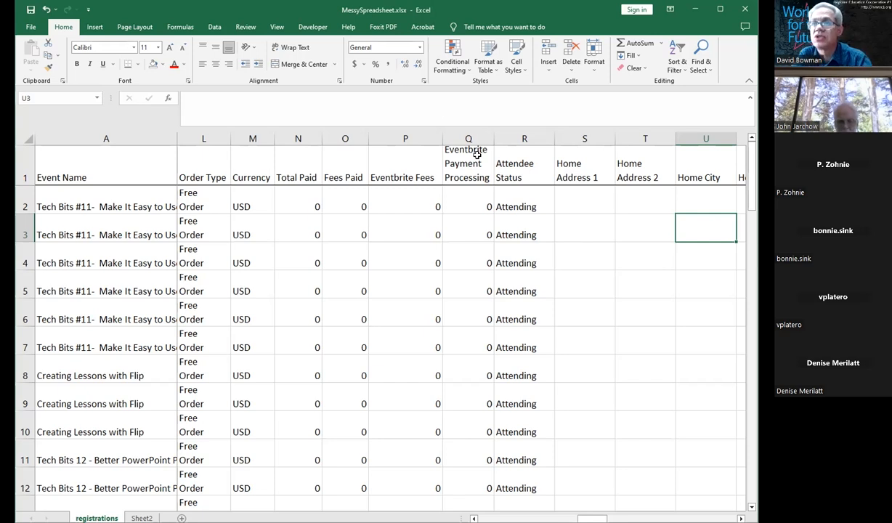
Step: Center the Total Paid values in cells N2 to N6
click(298, 138)
click(347, 138)
click(401, 138)
drag(293, 169, 393, 177)
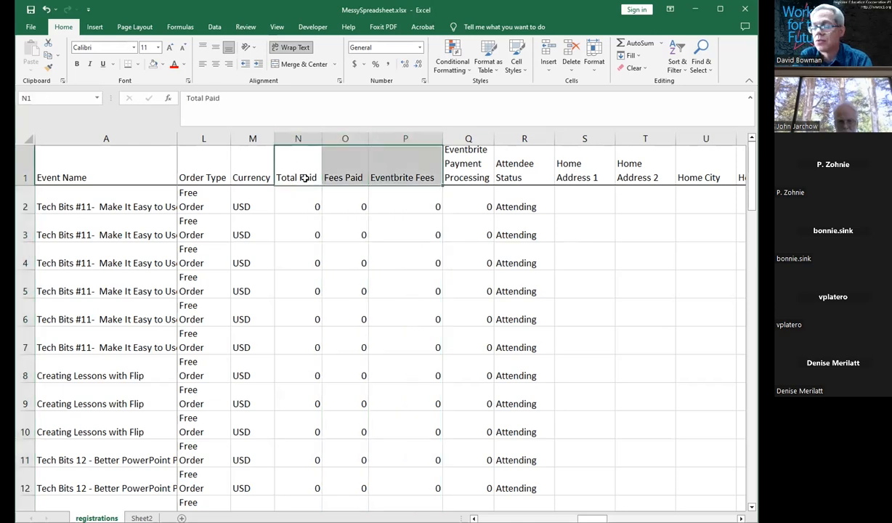
click(307, 203)
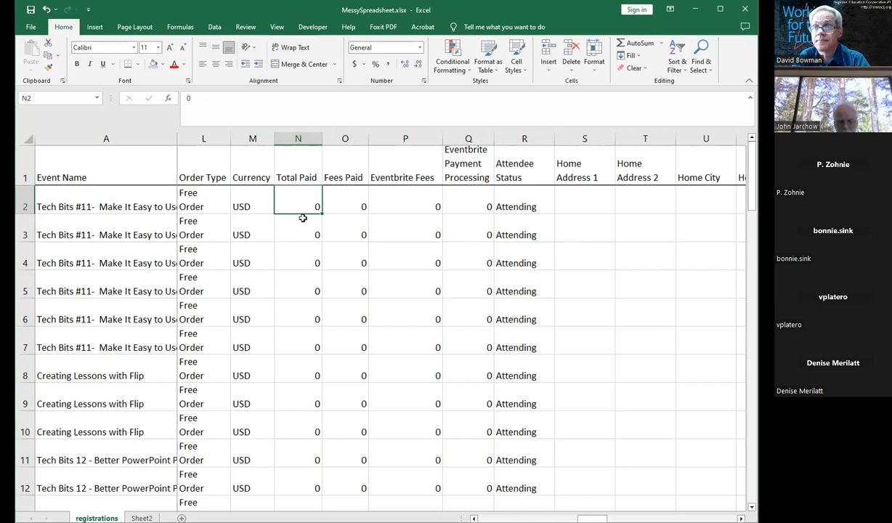
drag(304, 201, 304, 321)
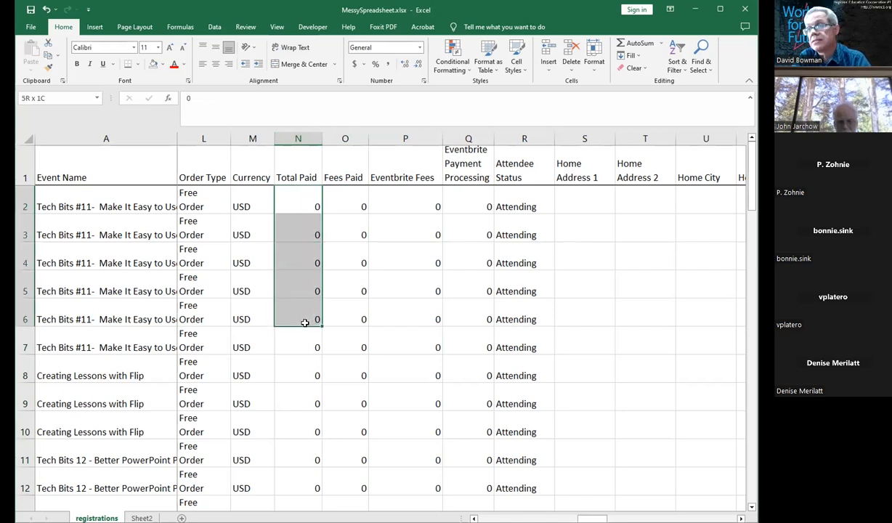
click(216, 63)
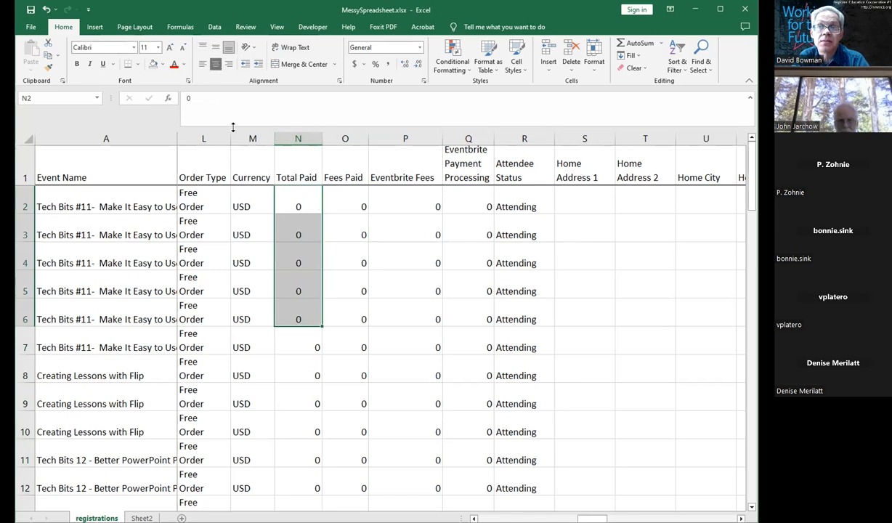
click(292, 222)
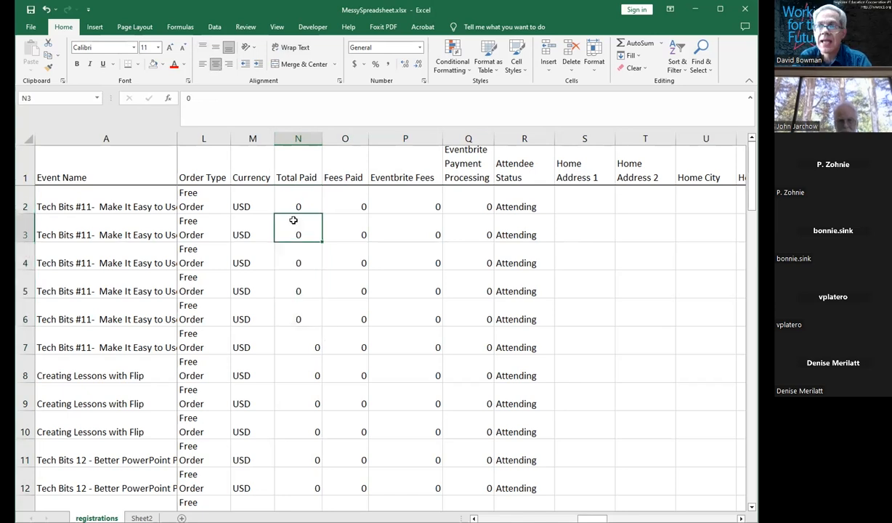
Step: Center the contents of columns Total Paid through Eventbrite Payment Processing (N to Q)
click(297, 138)
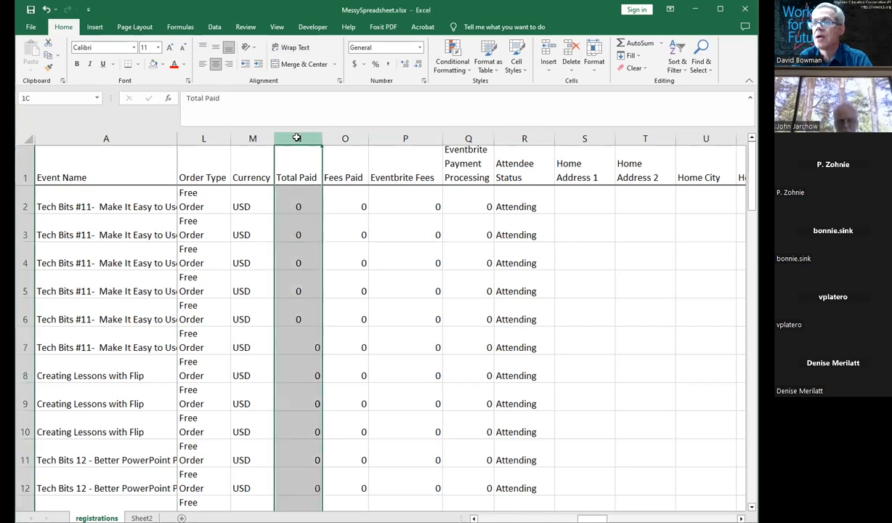
drag(297, 138, 460, 138)
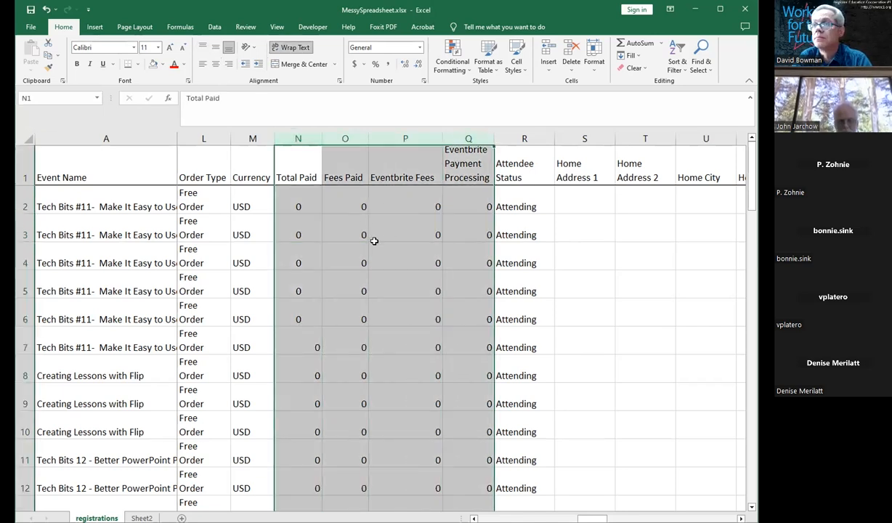
click(215, 66)
click(361, 223)
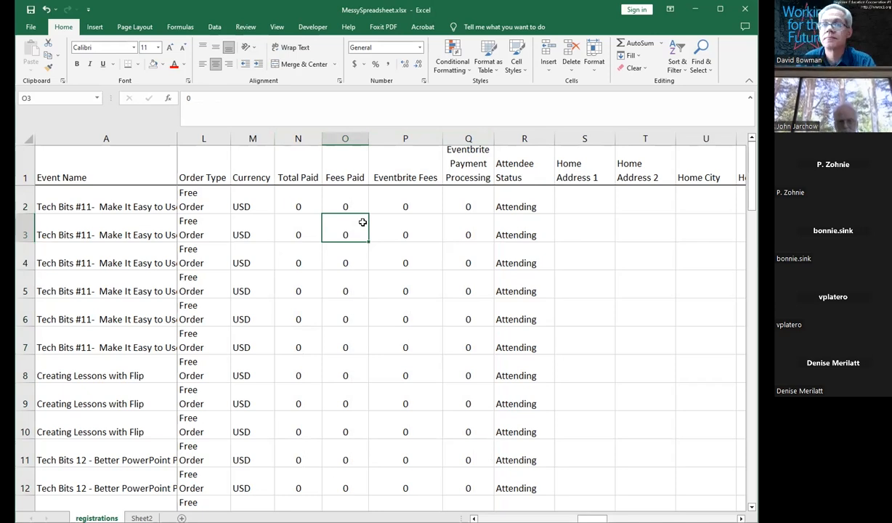
Step: Step through the columns to the right and back to review the centered data
key(Right)
key(Right)
key(Right)
key(Right)
key(Right)
key(Right)
key(Right)
key(Right)
key(Right)
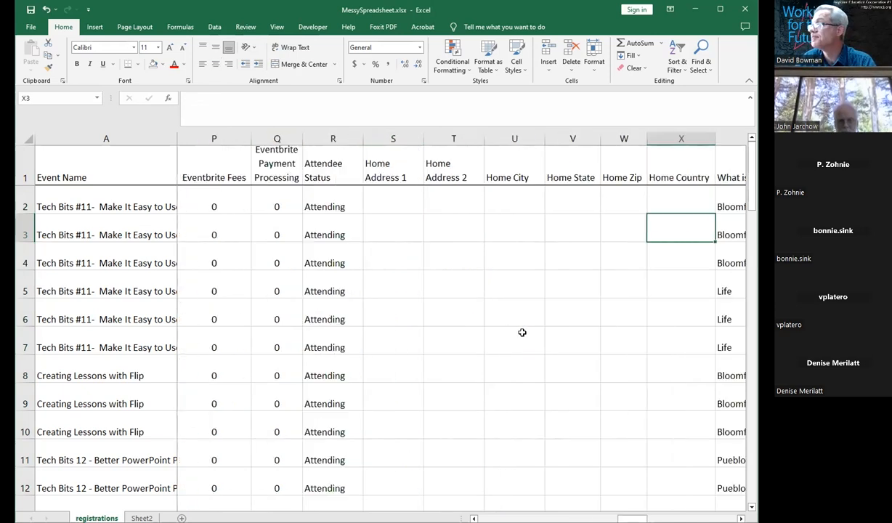
key(Right)
key(Right)
key(Right)
key(Right)
key(Right)
key(Right)
key(Left)
key(Left)
key(Left)
key(Left)
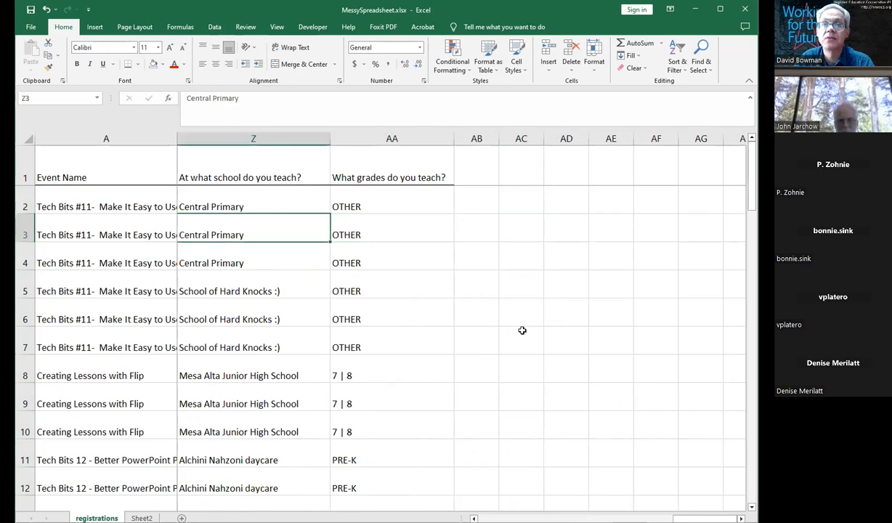
key(Left)
key(Left)
key(Left)
key(Left)
key(Left)
key(Left)
key(Left)
key(Left)
key(Left)
key(Left)
key(Left)
key(Left)
key(Left)
key(Left)
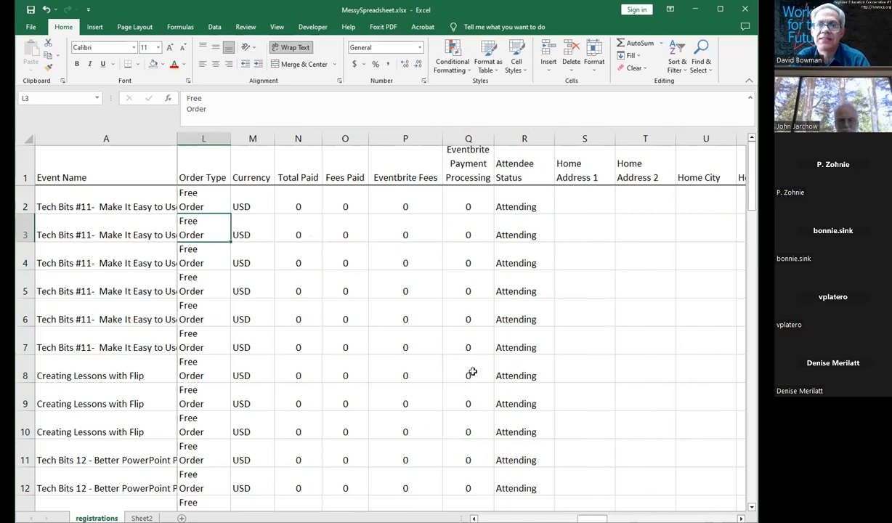
Step: Turn on text wrapping for the entire Event Name column (A)
click(116, 227)
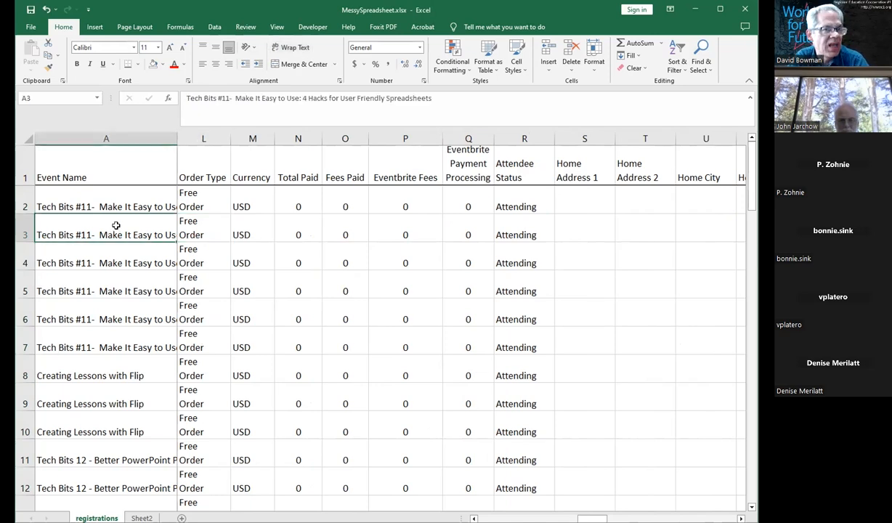
click(127, 138)
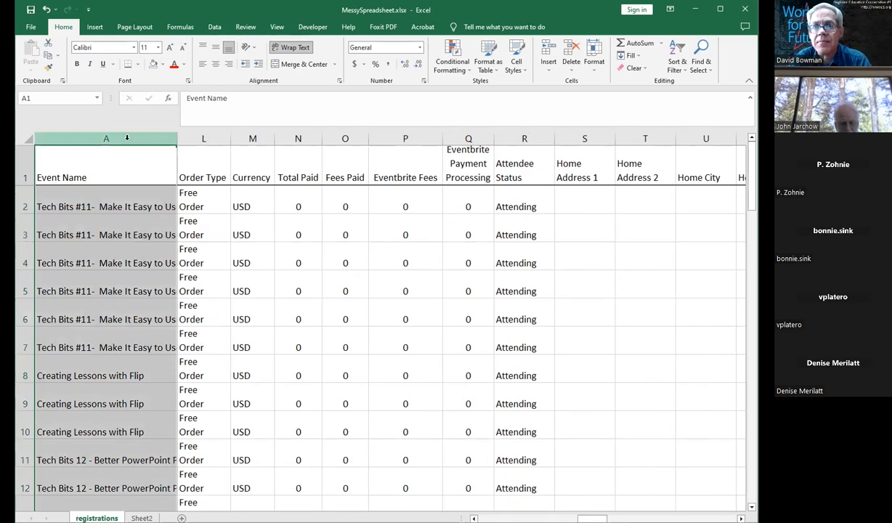
right_click(127, 138)
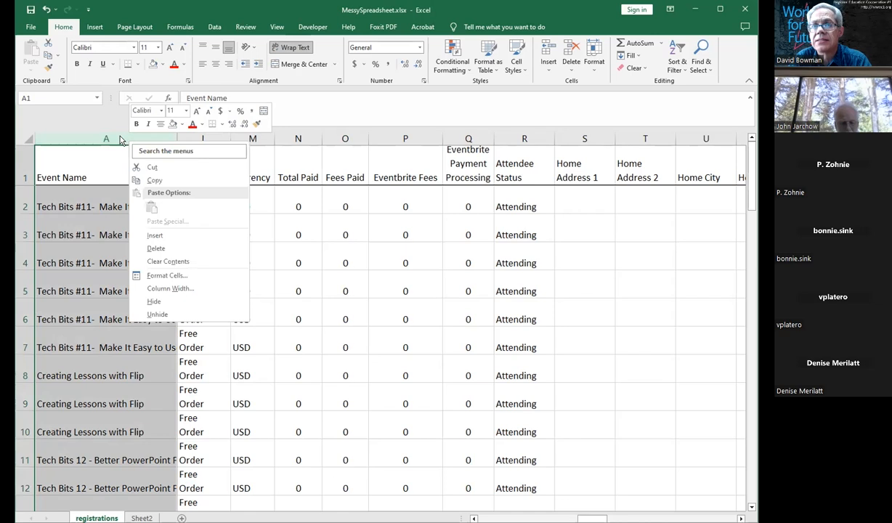
click(171, 276)
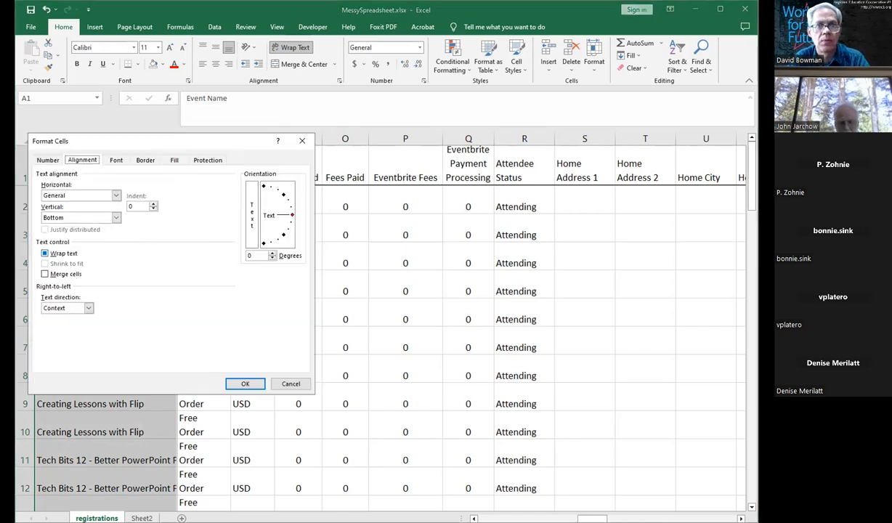
click(44, 253)
click(245, 383)
Step: Vertically center the contents of columns Currency through Eventbrite Payment Processing (M to Q)
click(213, 268)
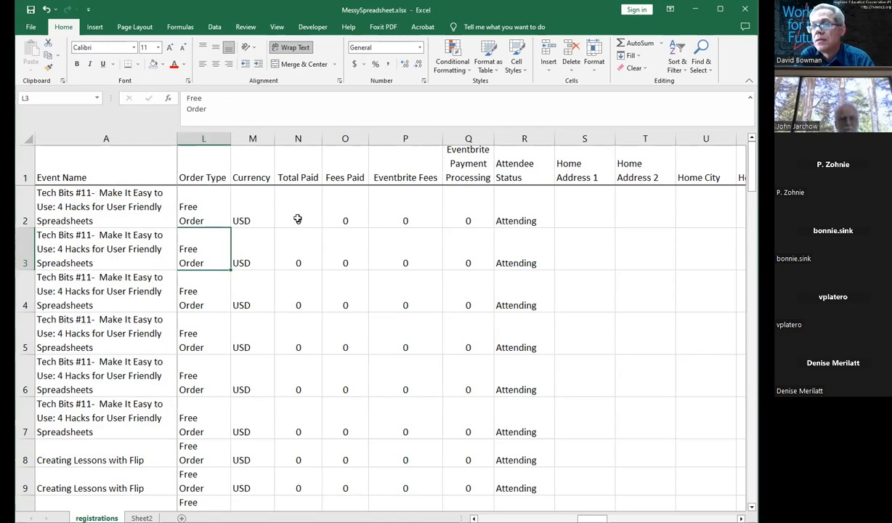
drag(185, 212, 481, 220)
click(482, 221)
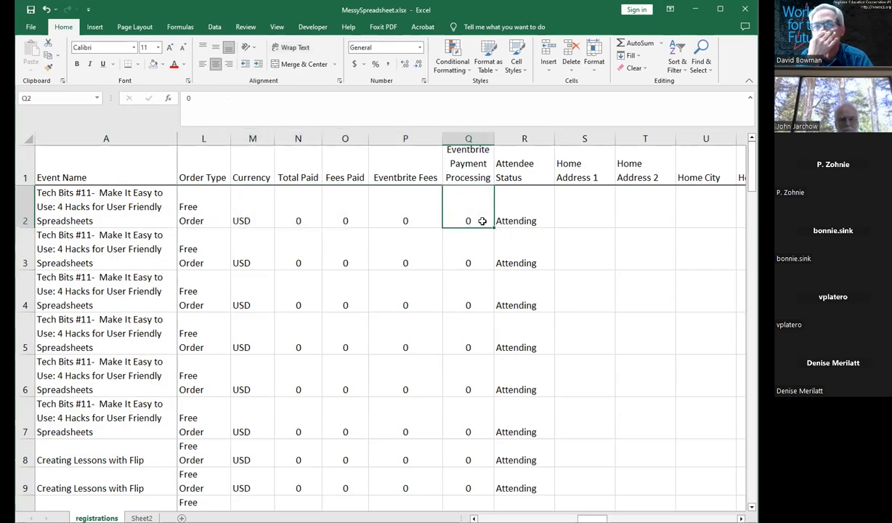
drag(247, 138, 466, 136)
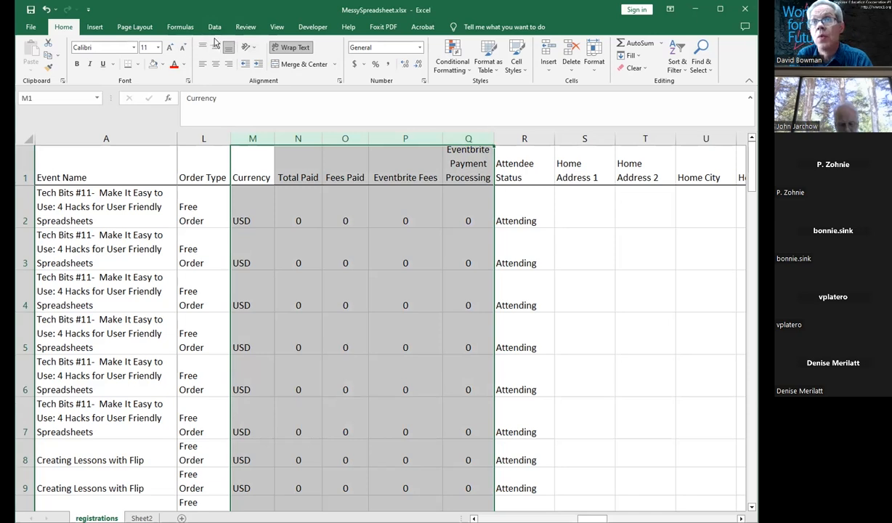
click(203, 48)
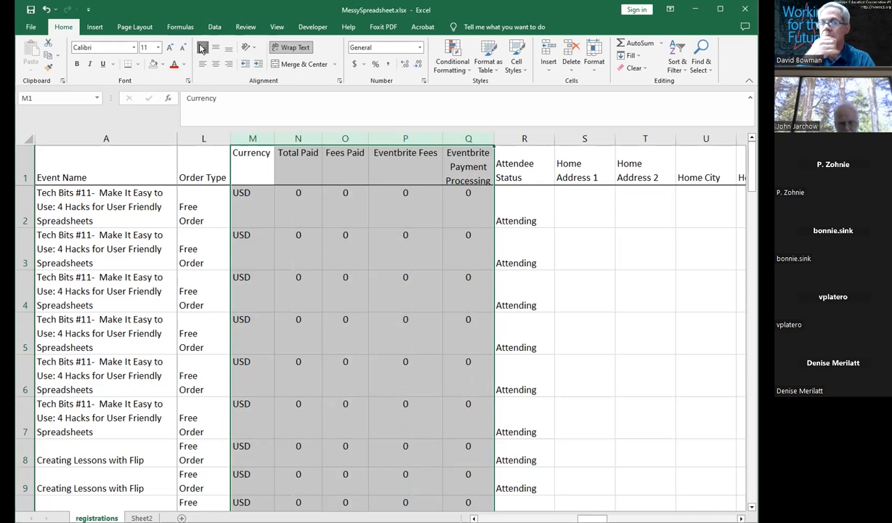
click(215, 48)
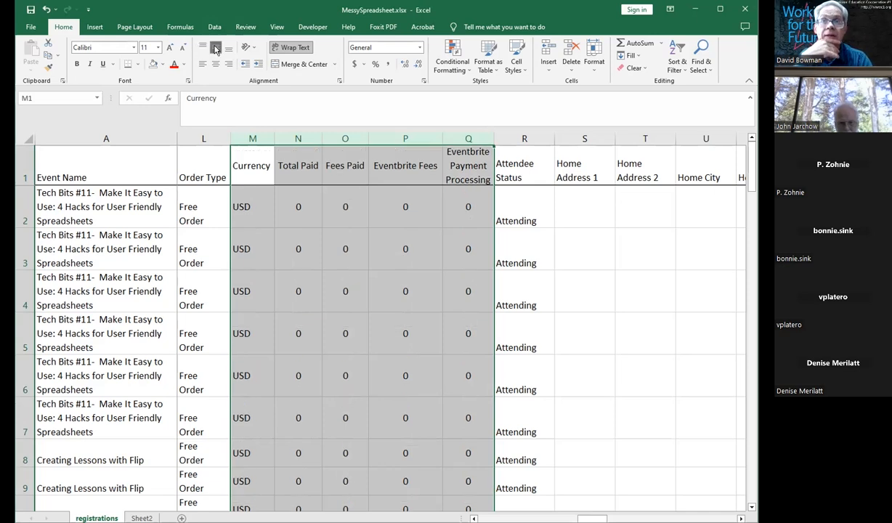
click(228, 48)
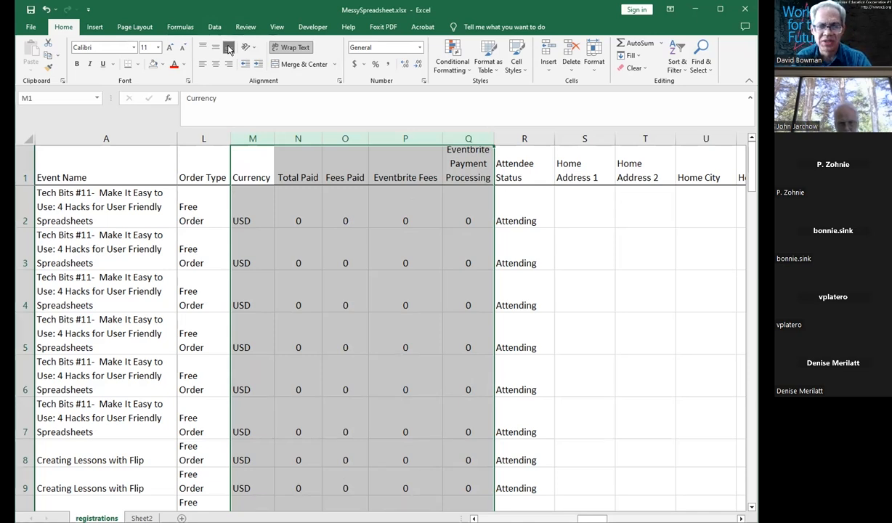
click(215, 47)
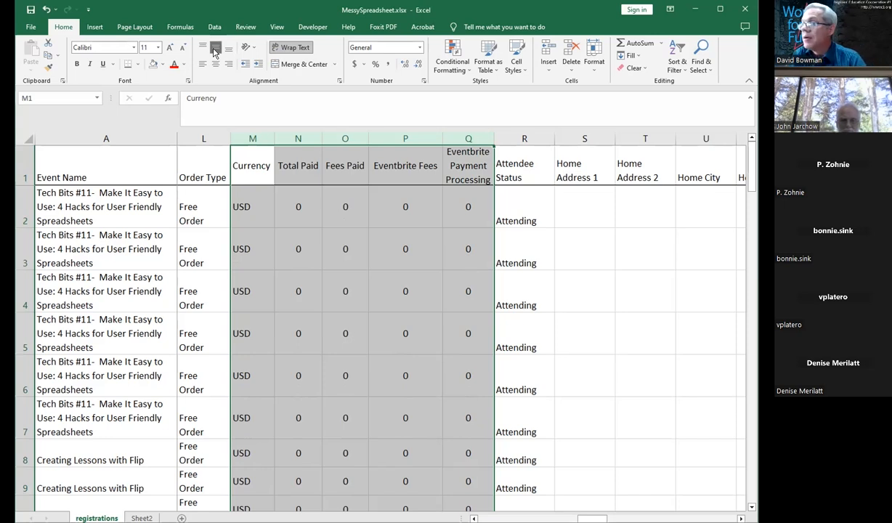
click(259, 226)
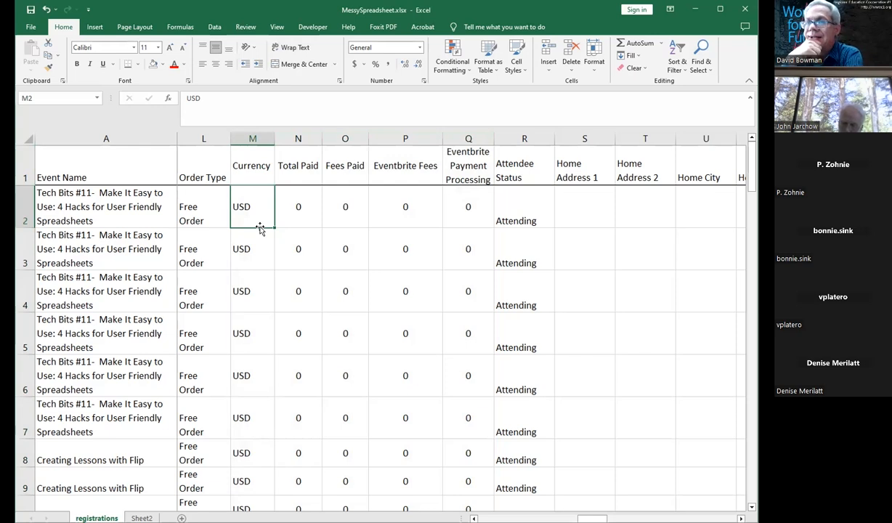
mouse_move(254, 212)
mouse_down()
mouse_move(500, 229)
mouse_move(572, 247)
mouse_move(573, 271)
mouse_up()
click(520, 271)
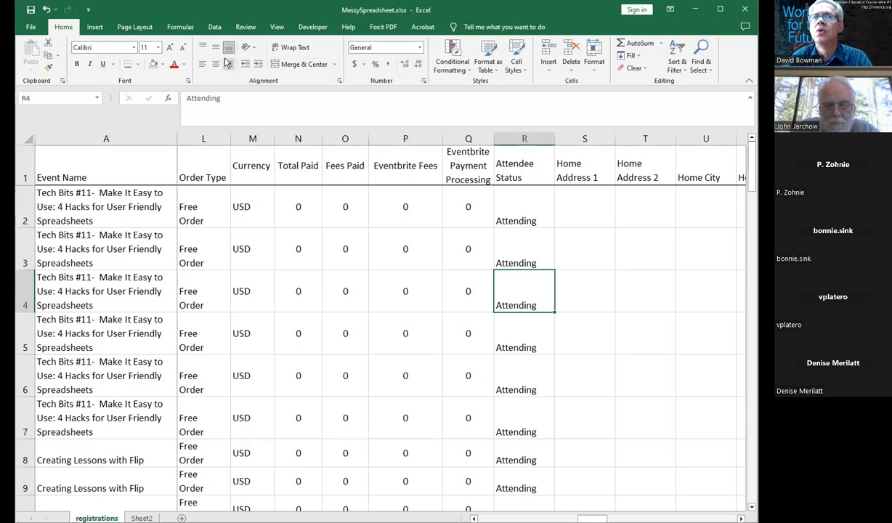
click(86, 29)
click(127, 29)
click(181, 27)
click(246, 28)
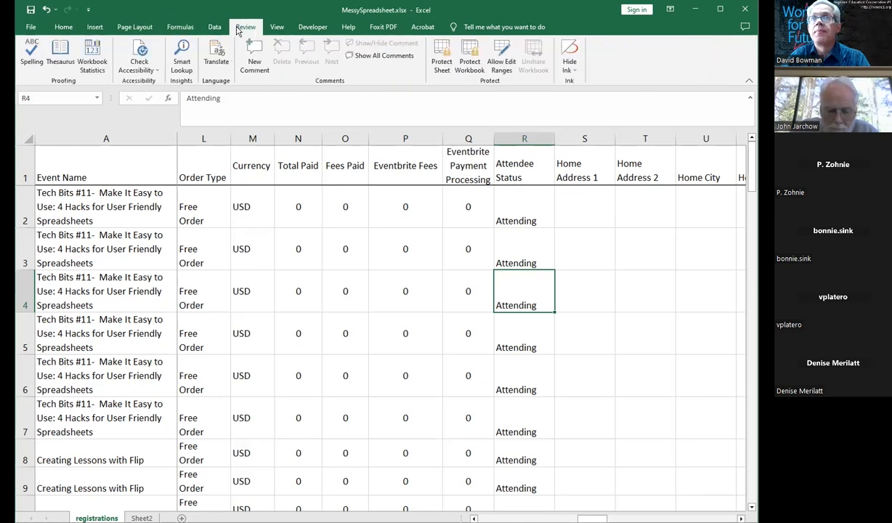
click(277, 29)
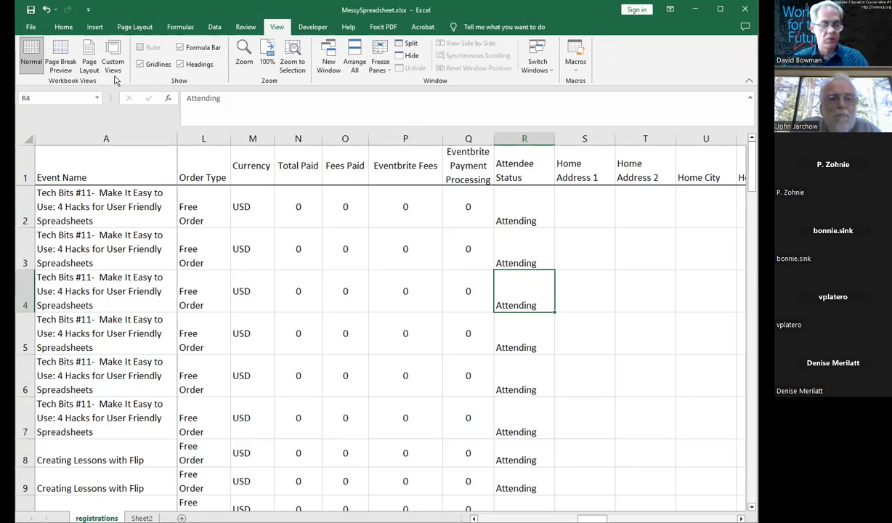
Step: Preview the sheet's page breaks, try Page Layout view, and return to Normal view
click(59, 55)
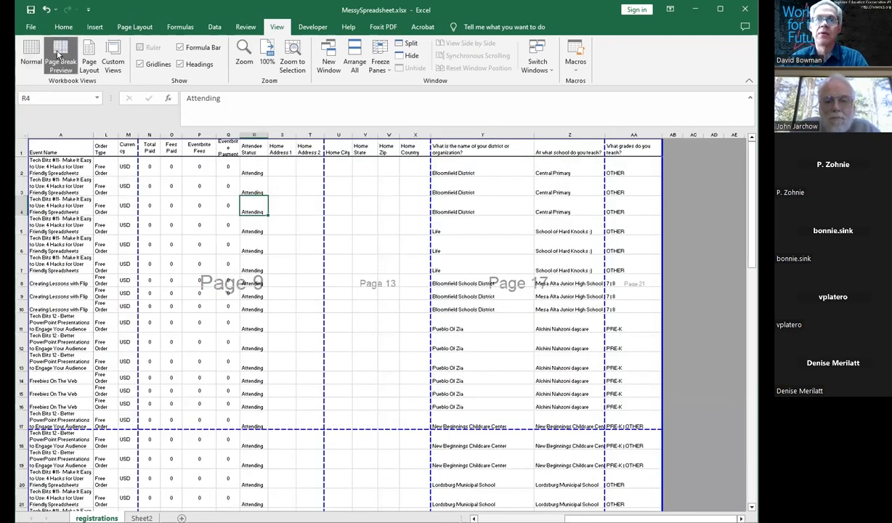
click(90, 55)
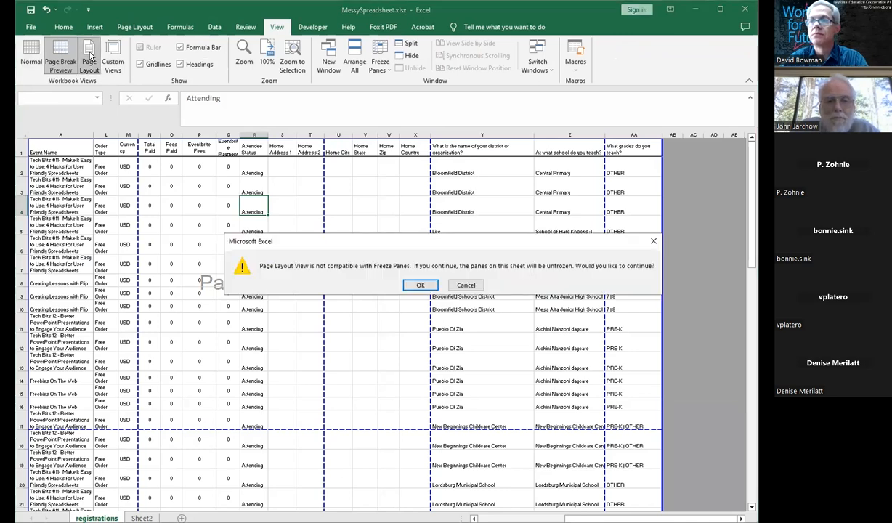
click(465, 285)
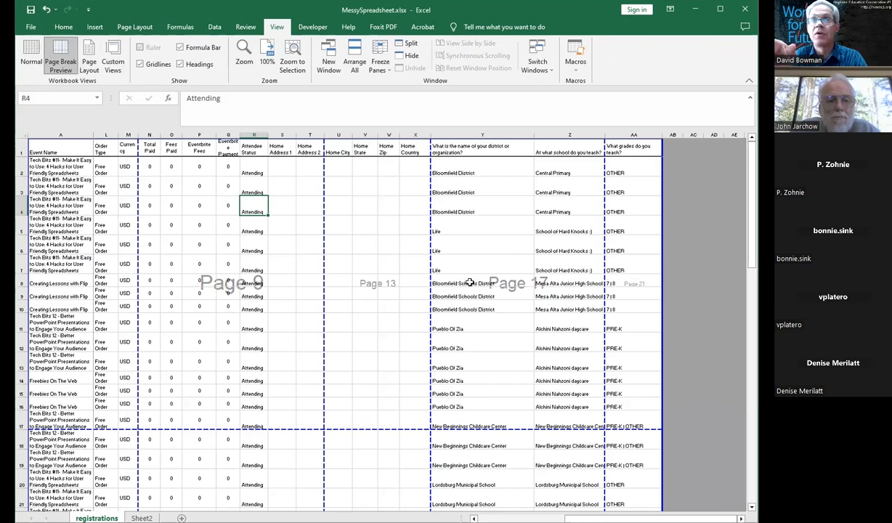
click(29, 54)
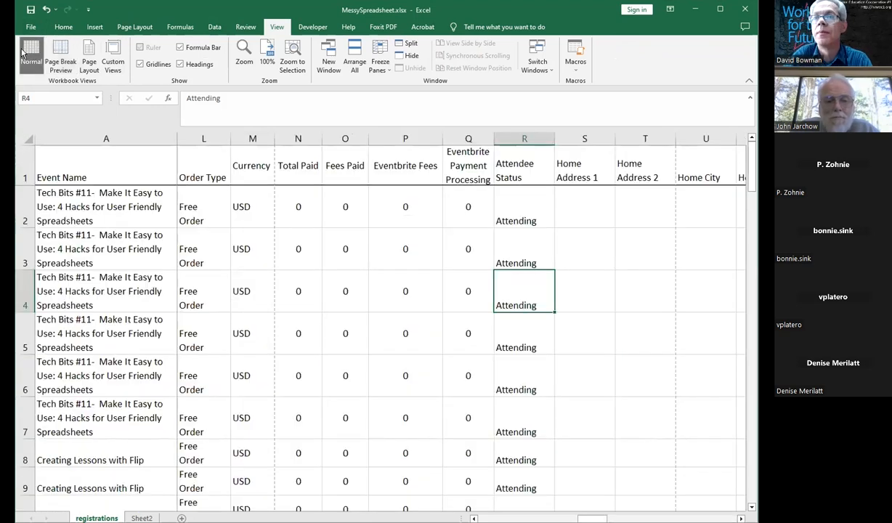
Step: Hide the worksheet gridlines
click(141, 64)
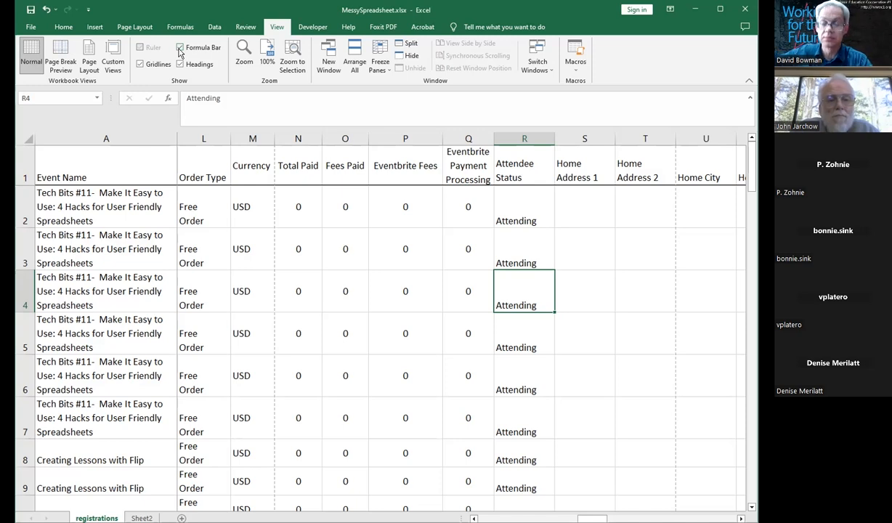
click(139, 64)
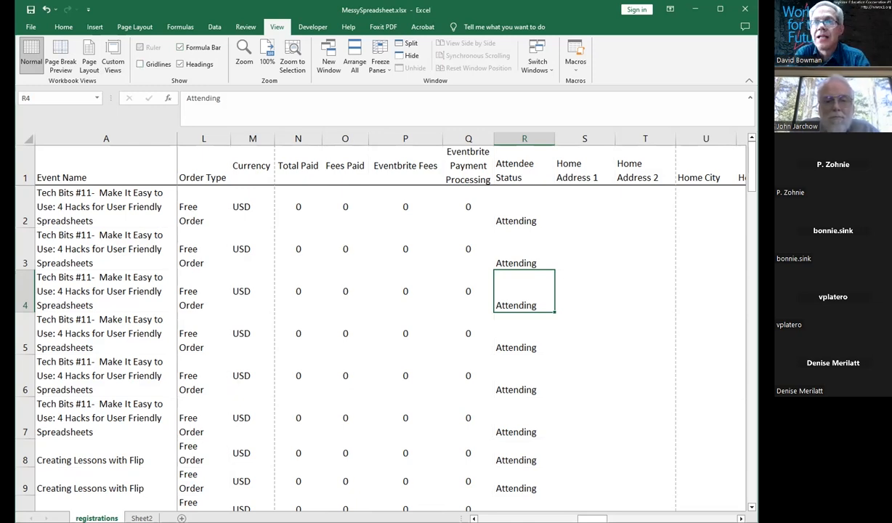
Step: Vertically center the contents of columns Order Type through Home Address 2 (L to T)
drag(219, 134, 645, 138)
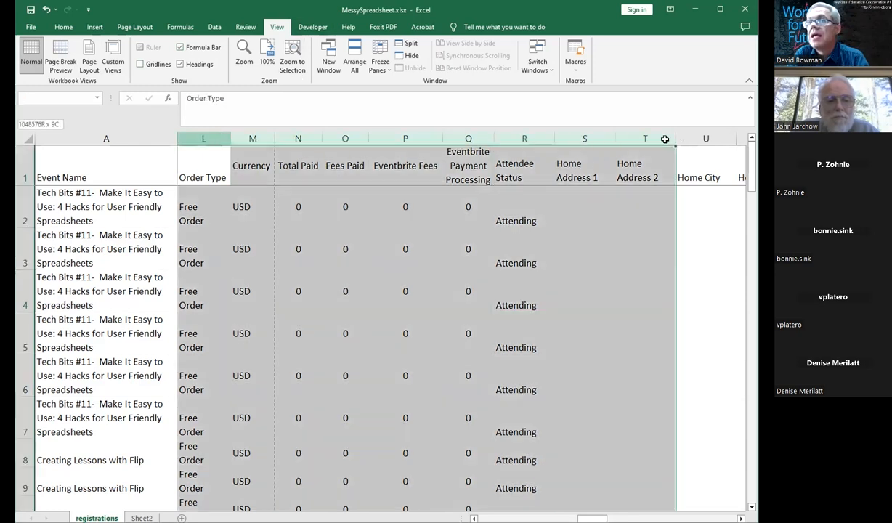
click(64, 29)
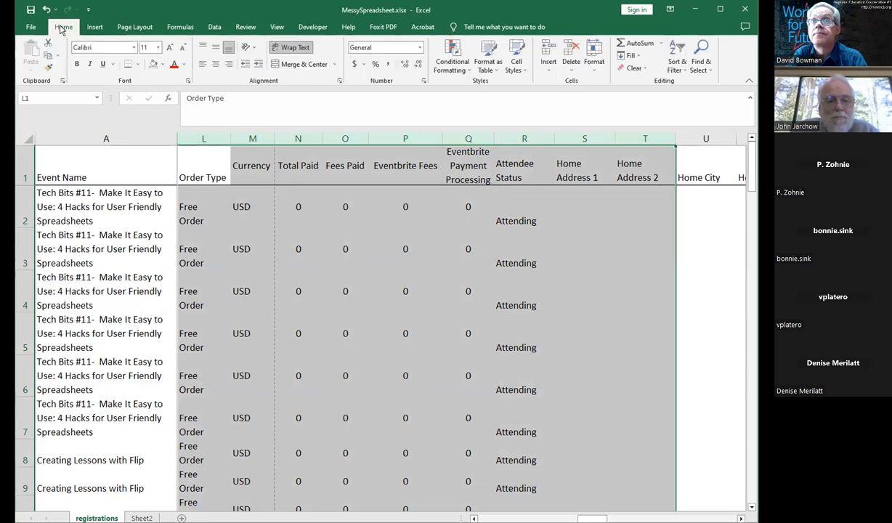
click(216, 47)
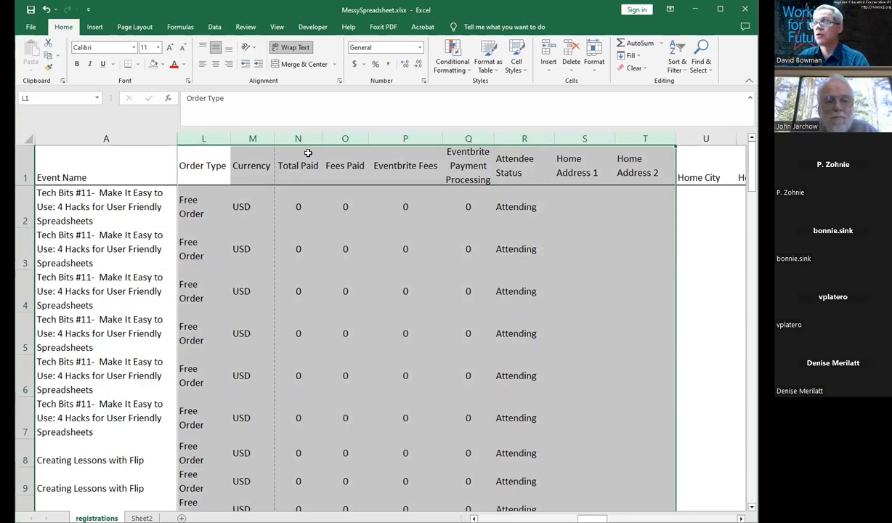
click(376, 314)
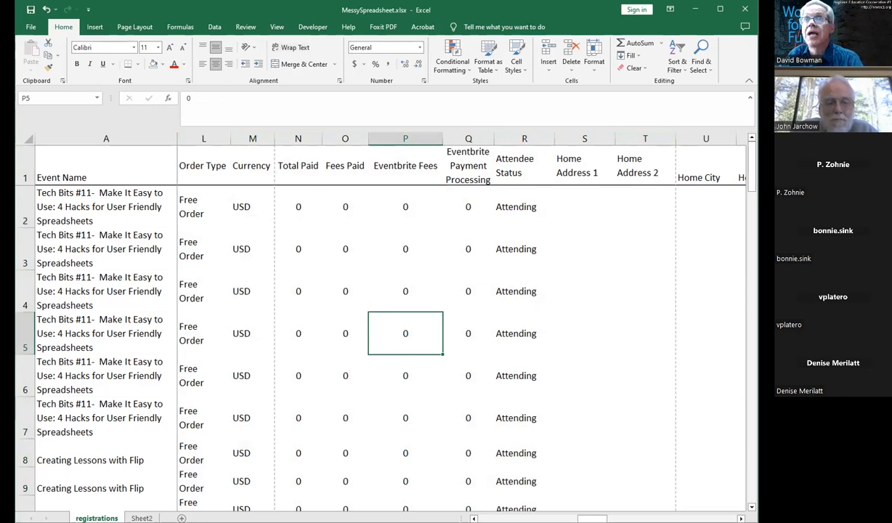
Step: Turn the worksheet gridlines back on
click(277, 27)
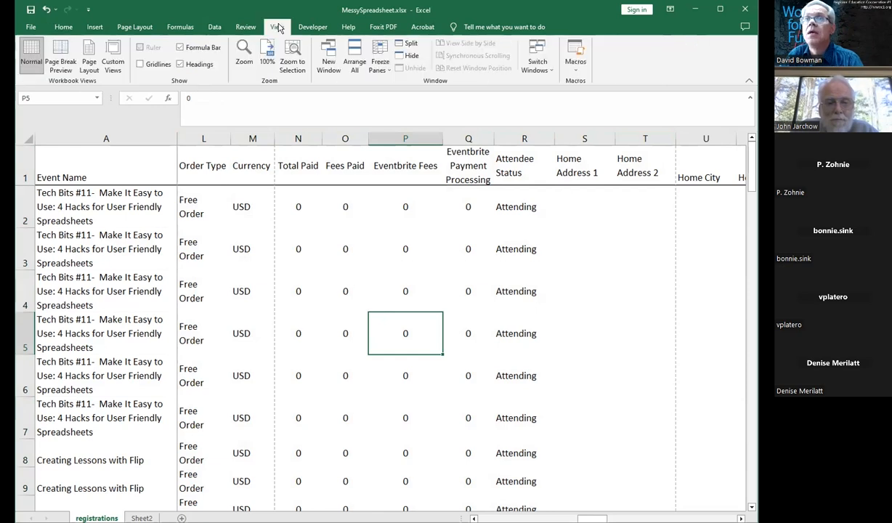
click(139, 65)
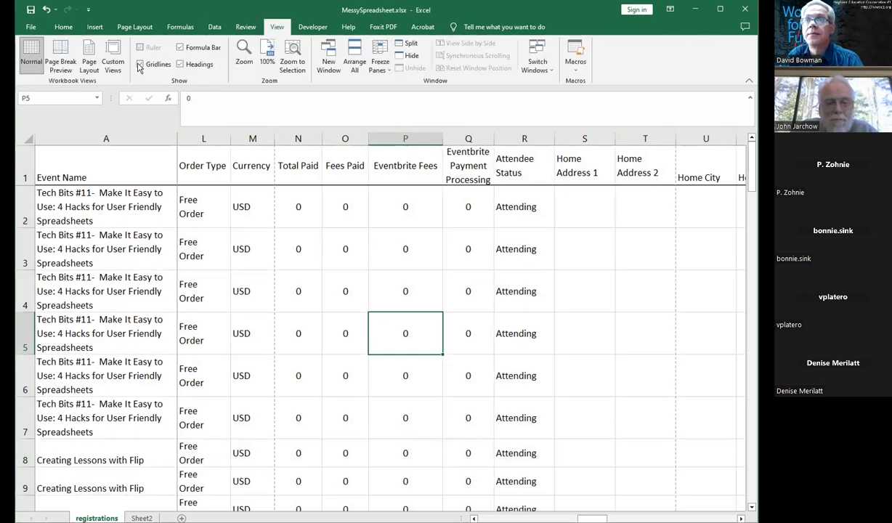
click(372, 248)
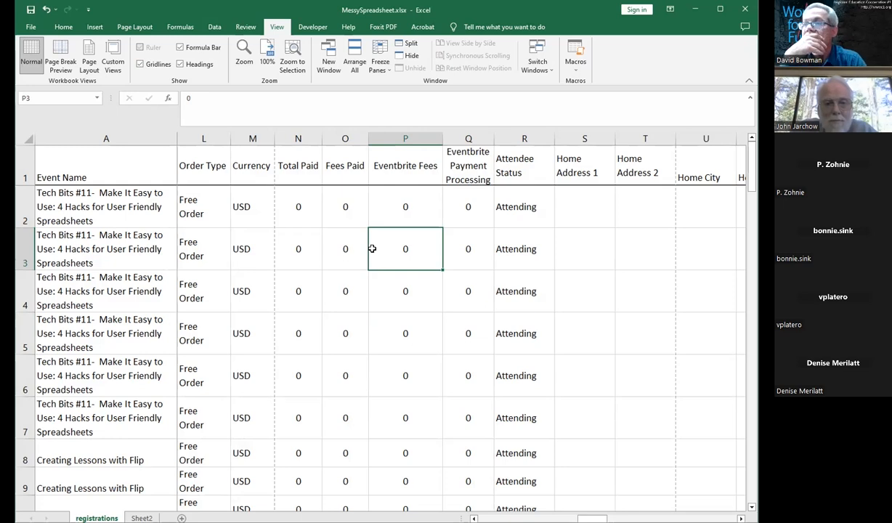
Step: Bottom-align the contents of the entire sheet
key(ctrl+a)
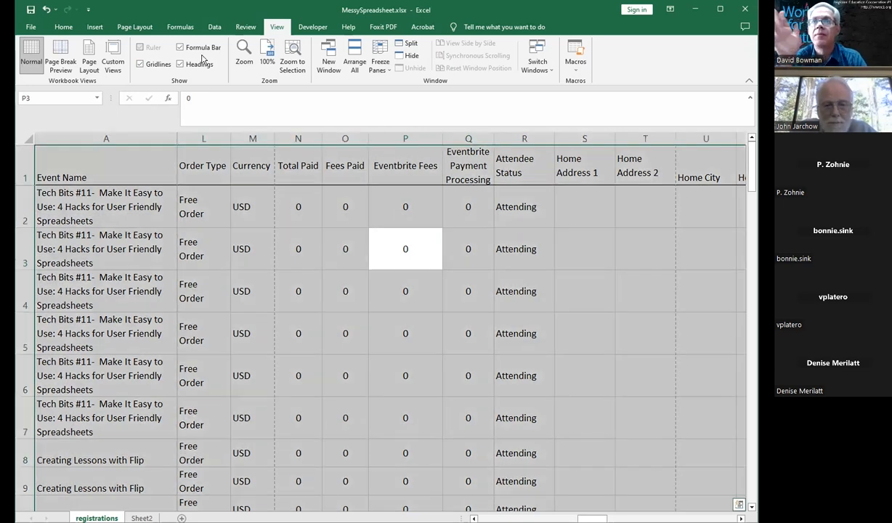
click(63, 27)
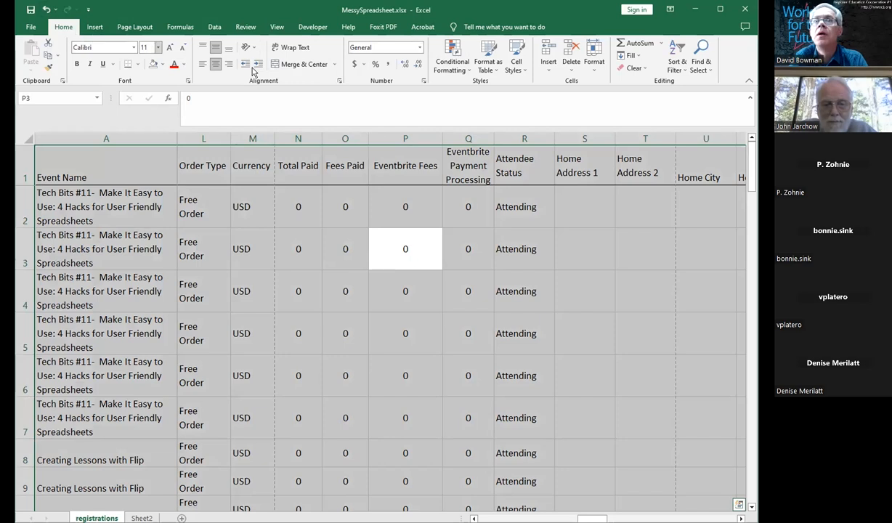
click(228, 48)
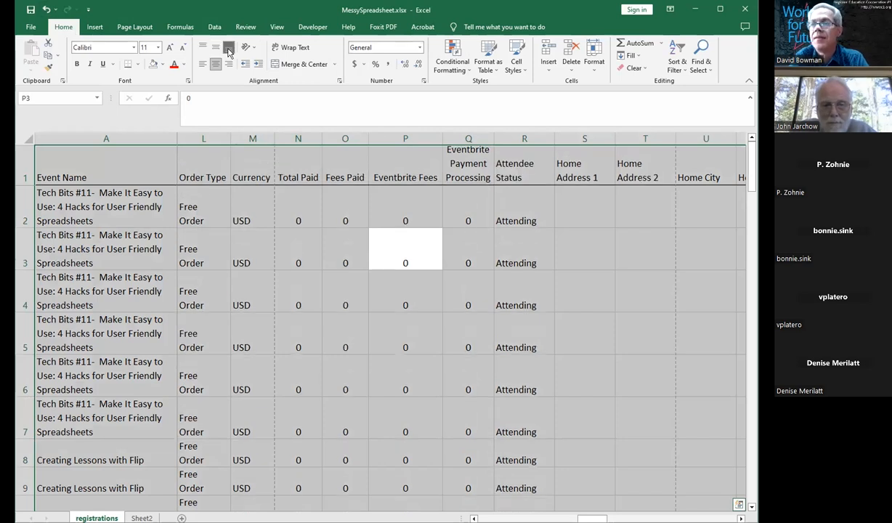
click(366, 260)
Step: Make the header row (row 1) bold
click(26, 176)
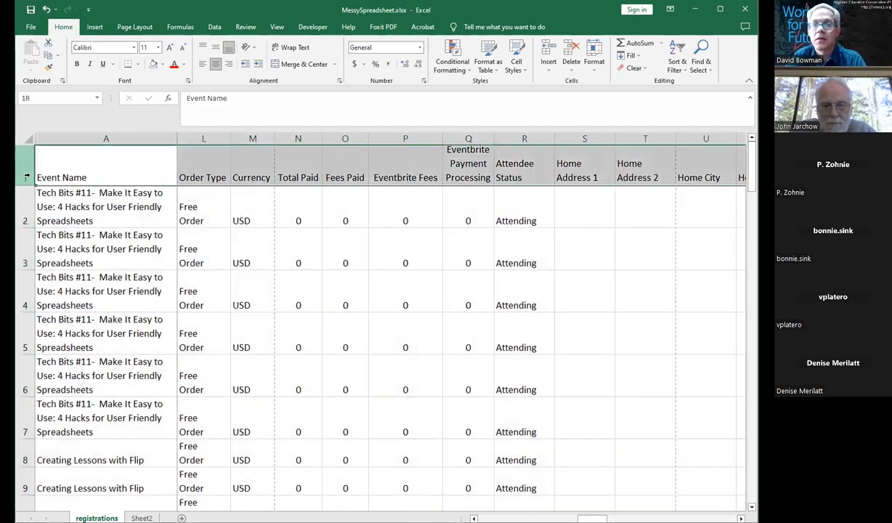
click(443, 230)
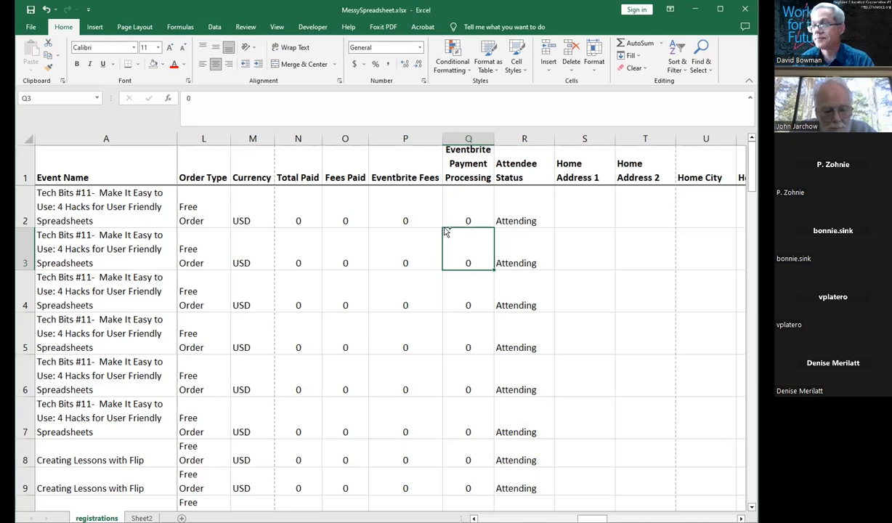
Step: Return to the start of the sheet and step through the first data columns
key(ctrl+Home)
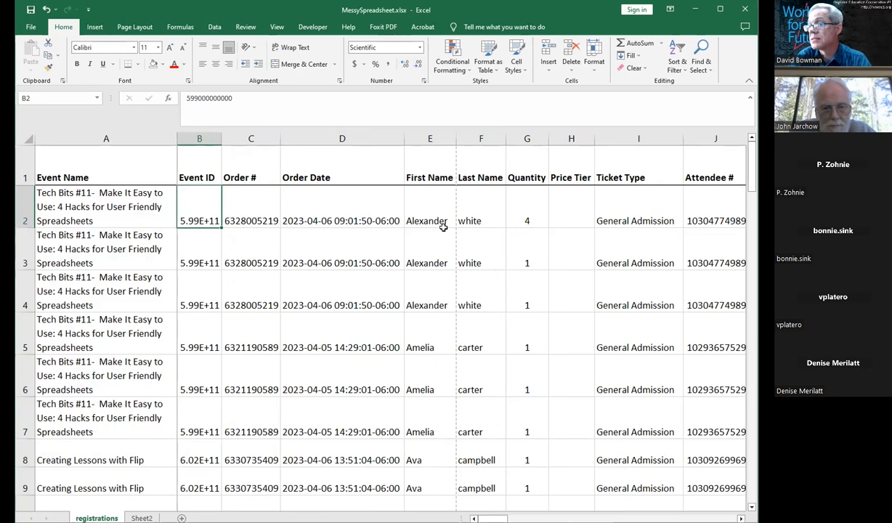
key(Right)
key(Right)
key(Right)
key(Right)
key(Right)
key(Right)
key(Right)
key(Right)
key(Right)
key(Right)
key(Right)
key(Right)
key(Right)
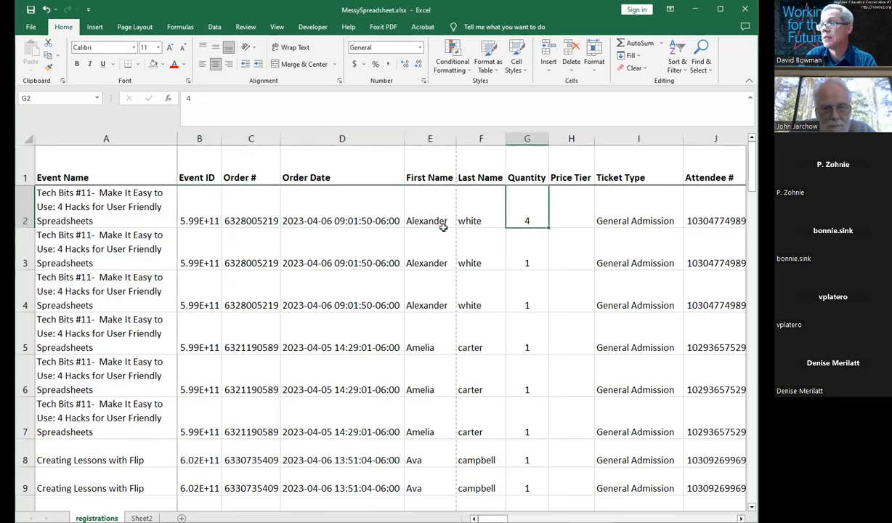
Step: Right-align the contents of columns M through R, from Currency to Attendee Status
key(Right)
key(Right)
key(Right)
key(Right)
key(Right)
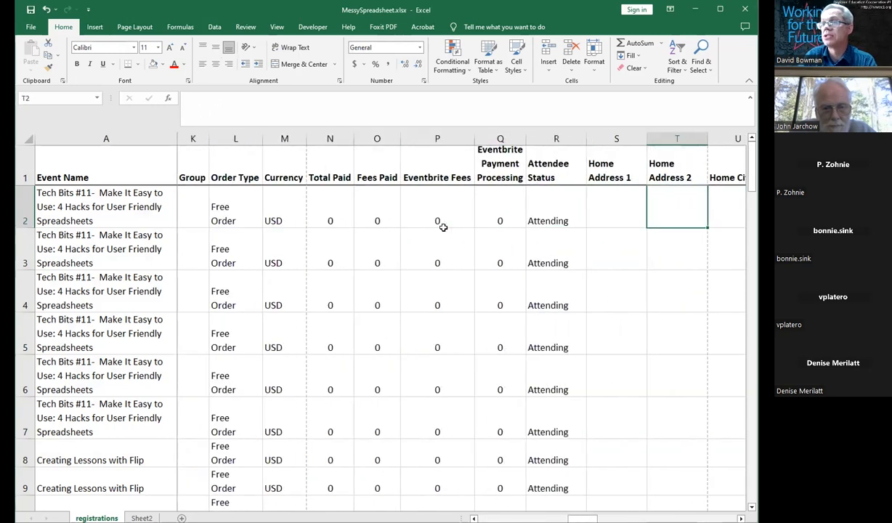
drag(283, 133, 556, 135)
click(198, 63)
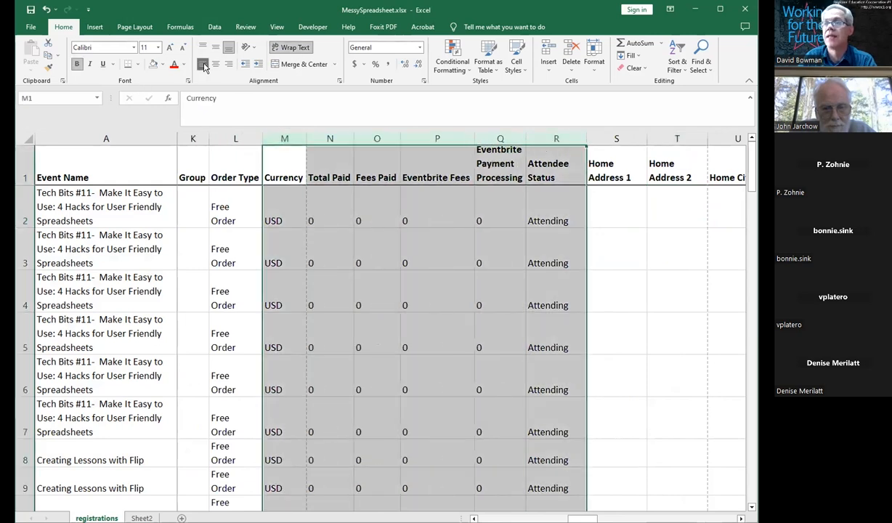
click(228, 63)
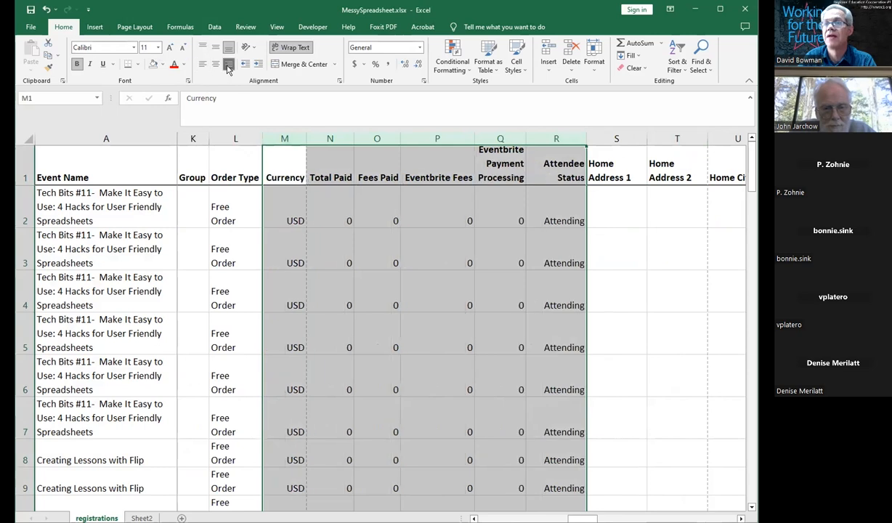
click(342, 242)
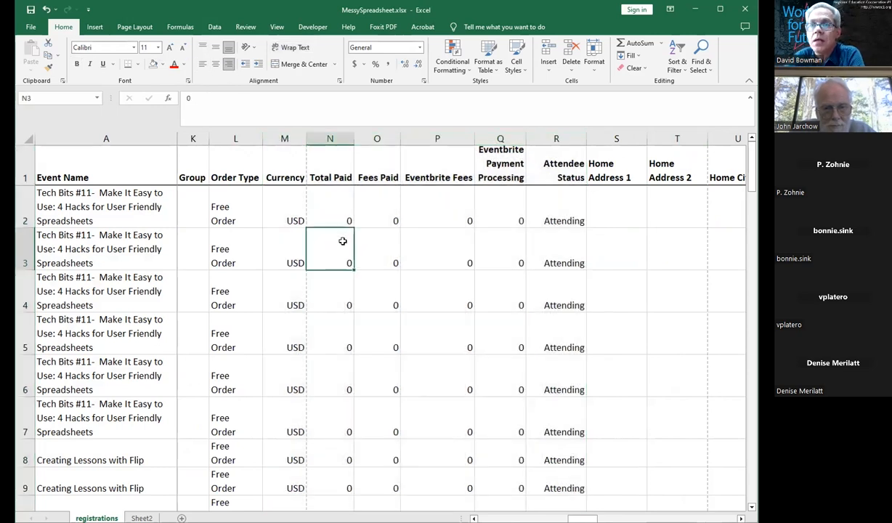
Step: Right-align the Order Type column (column L)
click(218, 139)
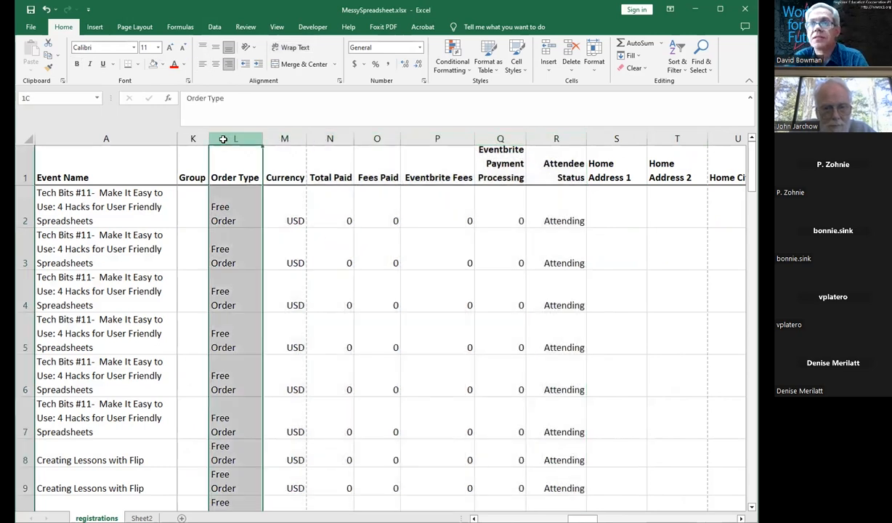
click(228, 64)
click(250, 198)
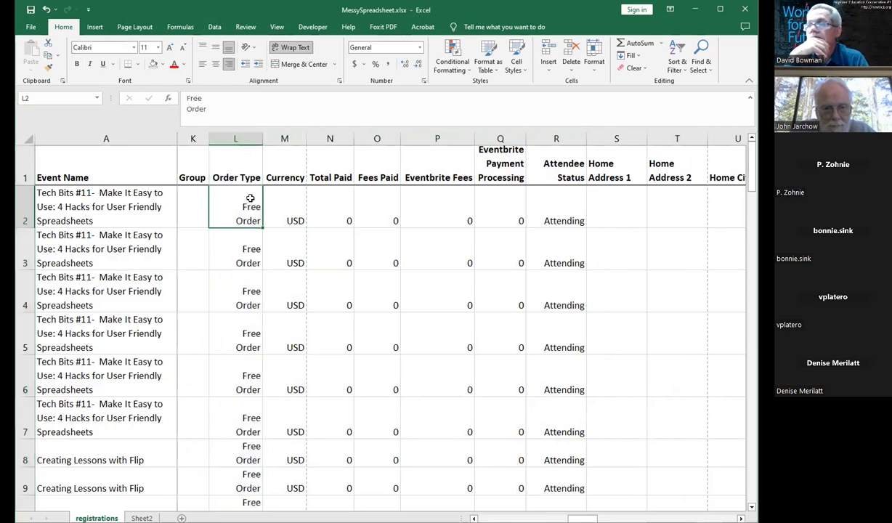
click(233, 138)
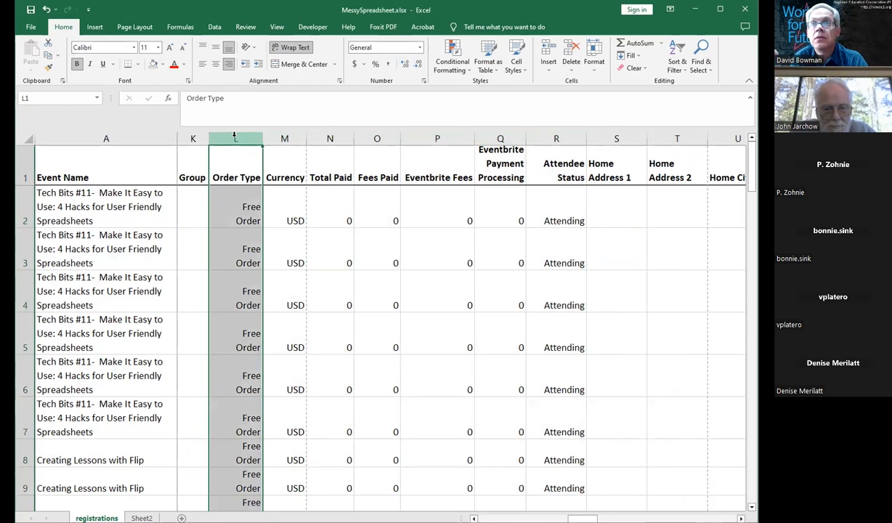
click(240, 290)
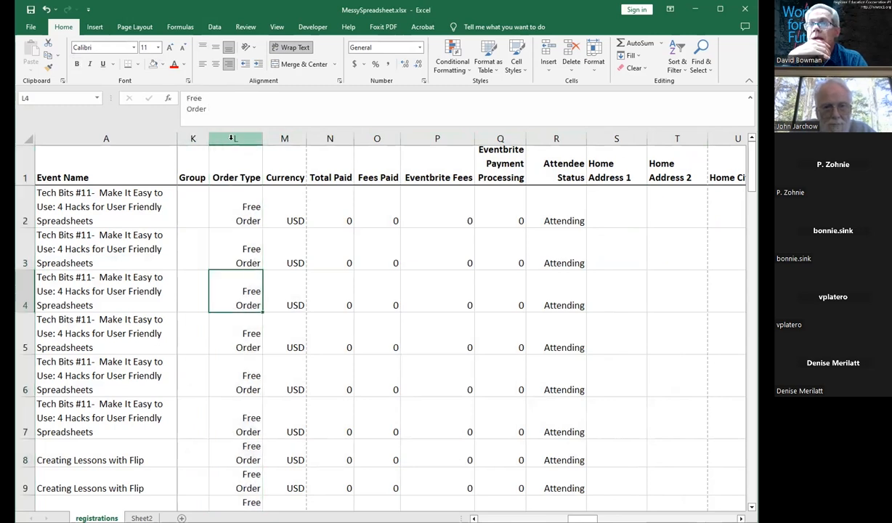
drag(232, 138, 433, 137)
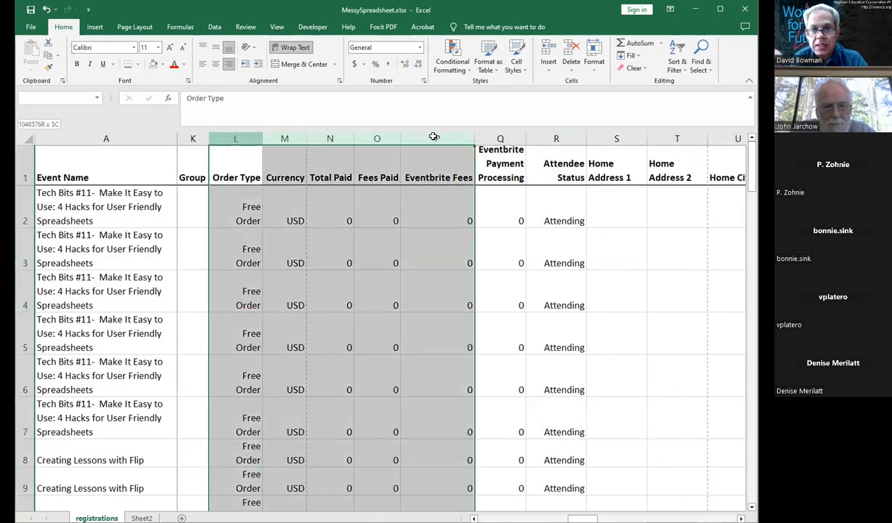
click(417, 227)
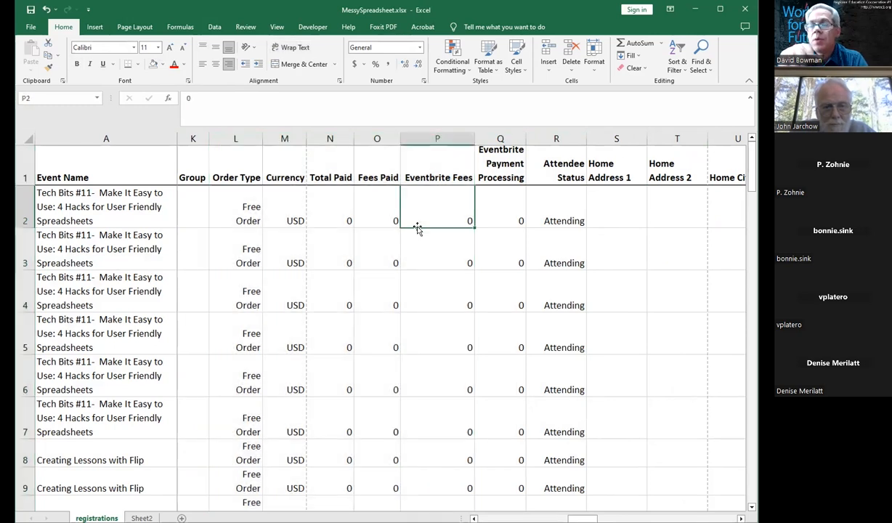
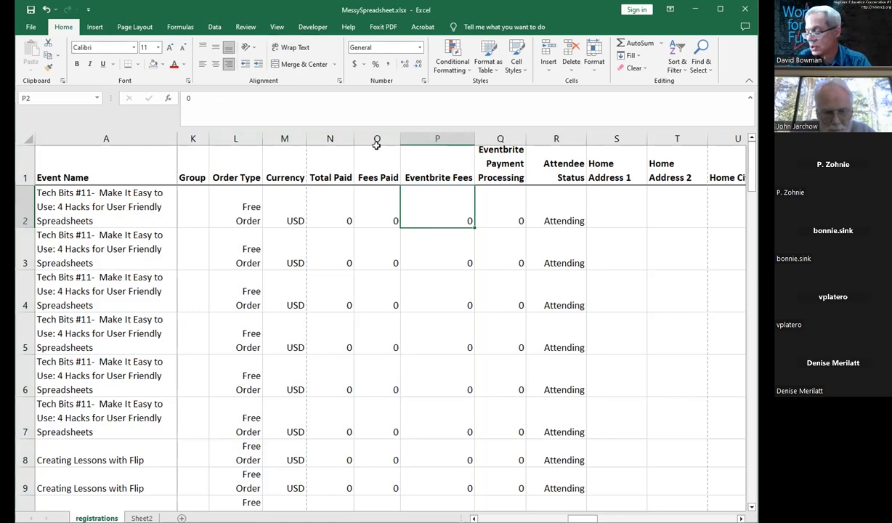
Step: Center-align the Order Type, Total Paid, Eventbrite Fees, Home Address 1 and Home Address 2 columns together
click(243, 130)
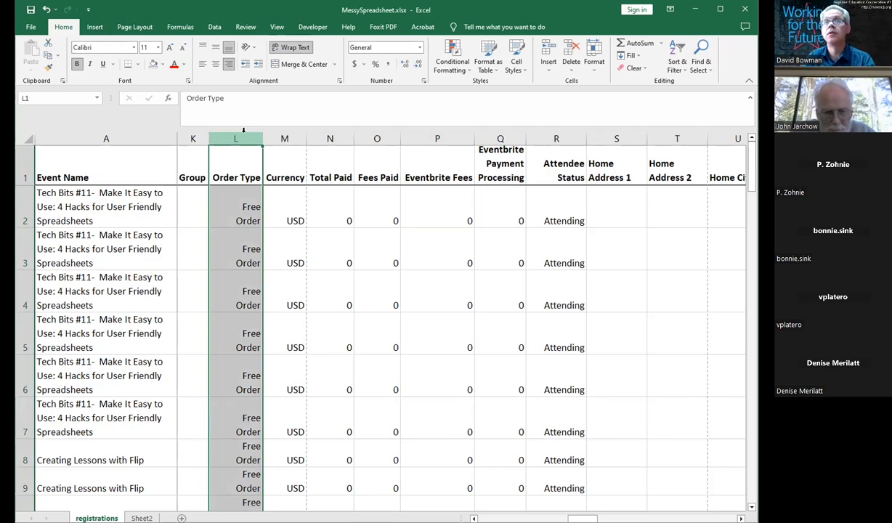
ctrl+click(336, 137)
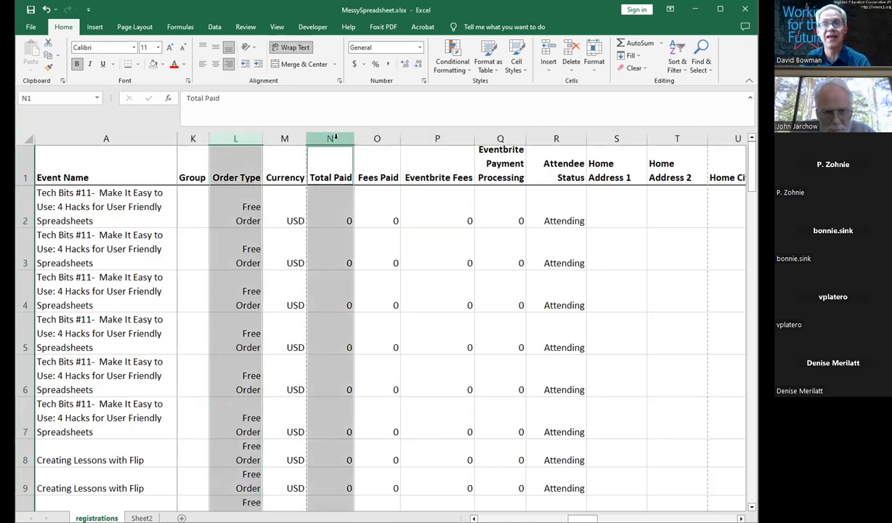
ctrl+click(408, 136)
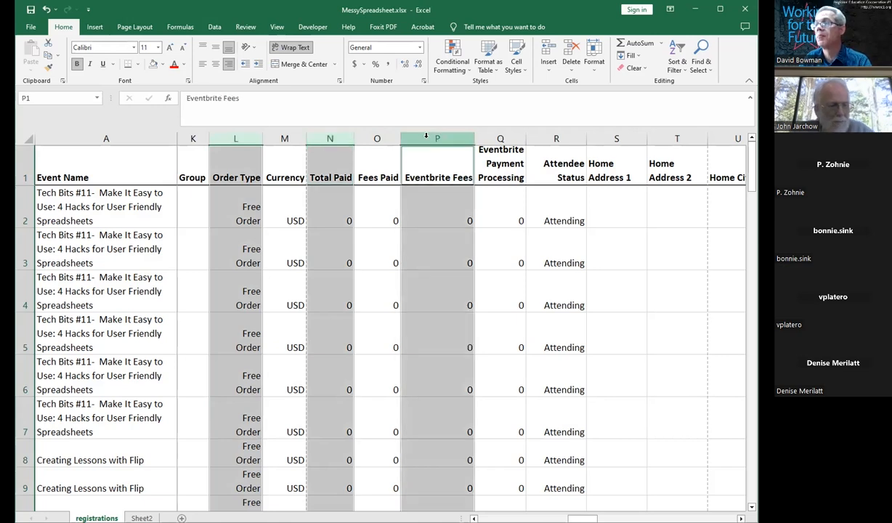
drag(611, 138, 677, 138)
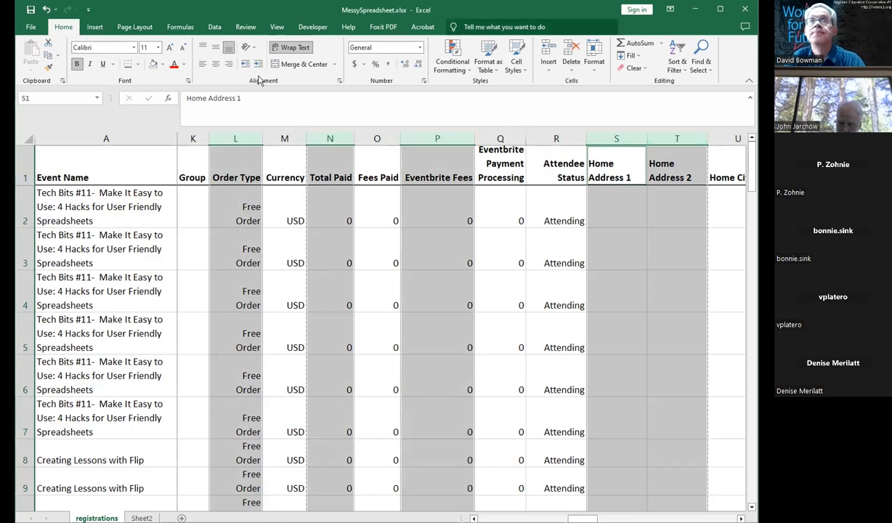
click(215, 64)
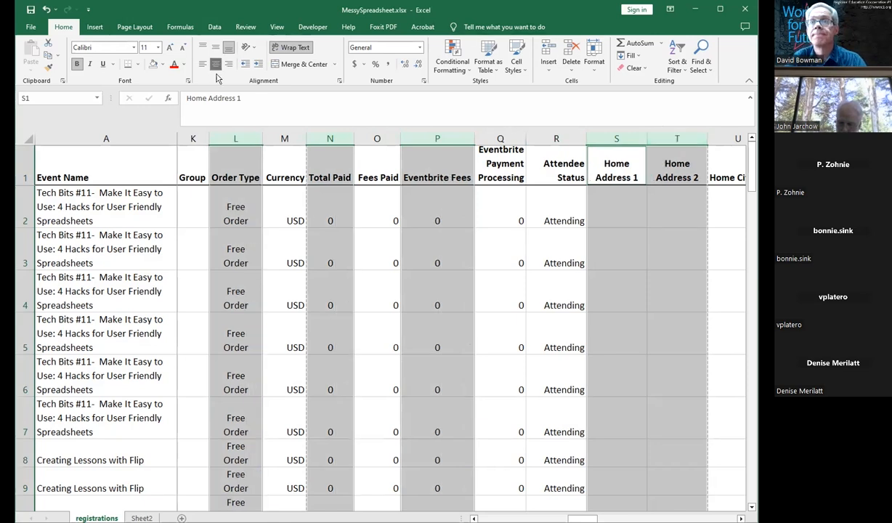
Step: Highlight cells B2, F3, G6 and I8 one at a time with a light blue fill
click(338, 265)
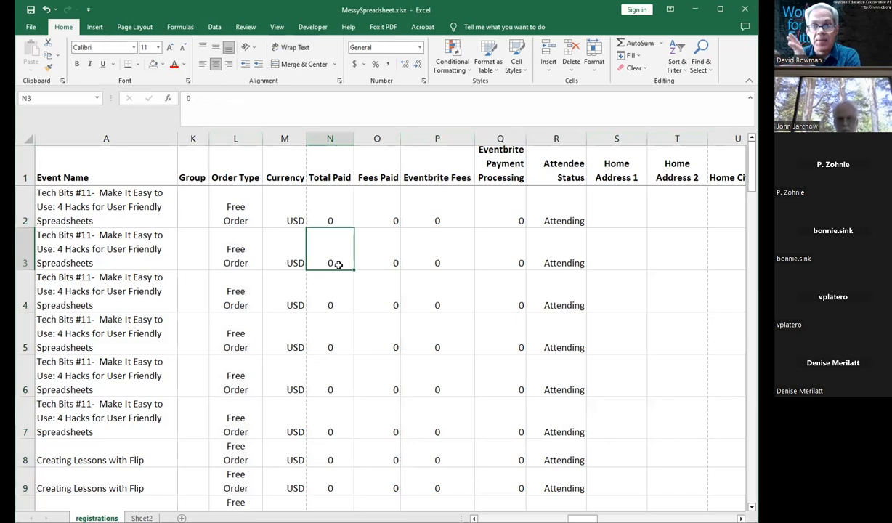
key(ctrl+Home)
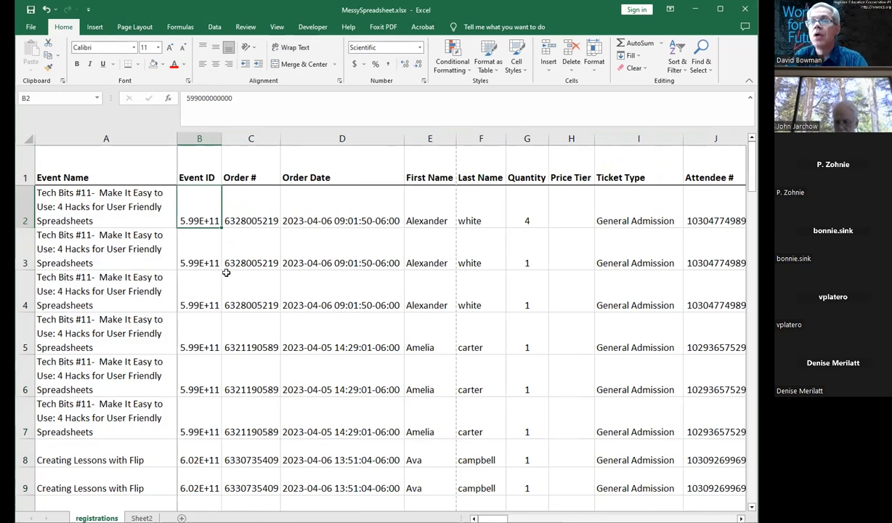
click(164, 65)
click(182, 106)
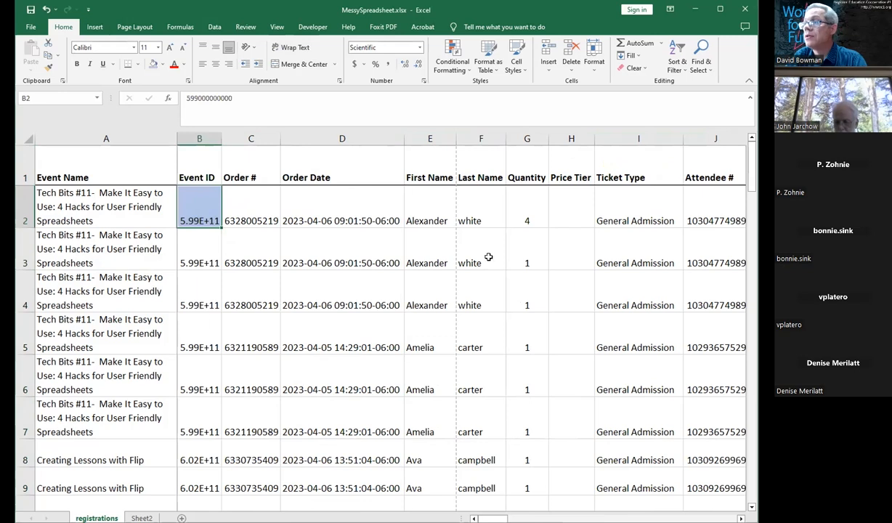
click(488, 257)
click(153, 63)
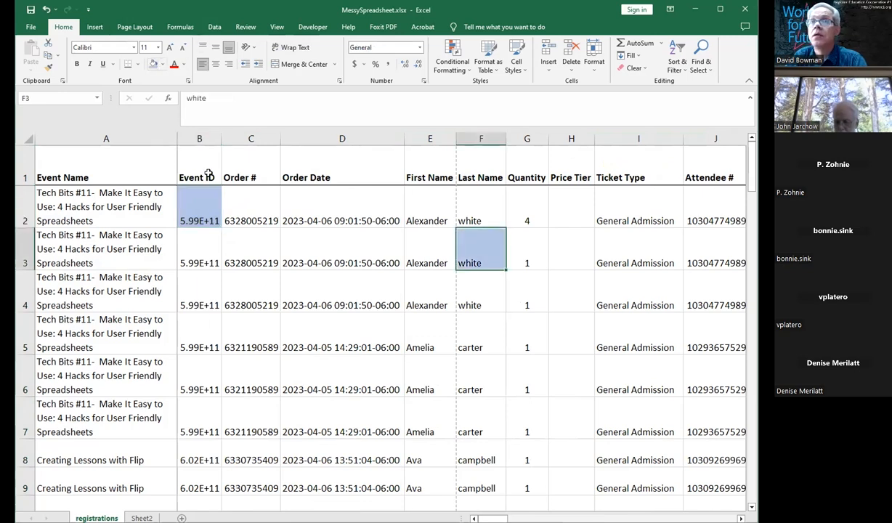
click(526, 390)
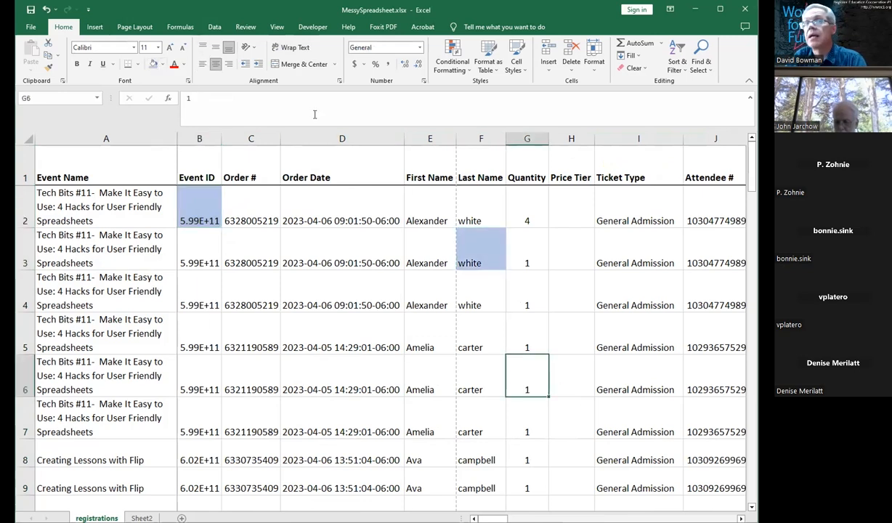
click(149, 64)
click(612, 450)
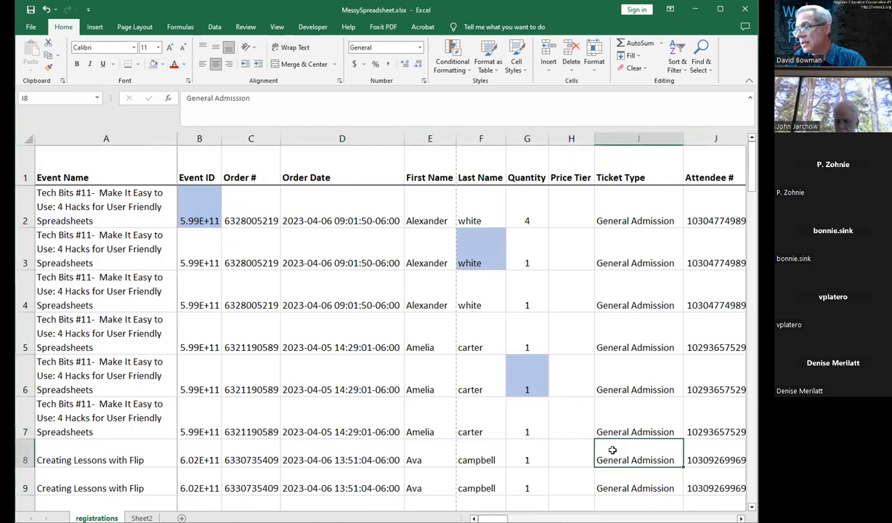
click(151, 64)
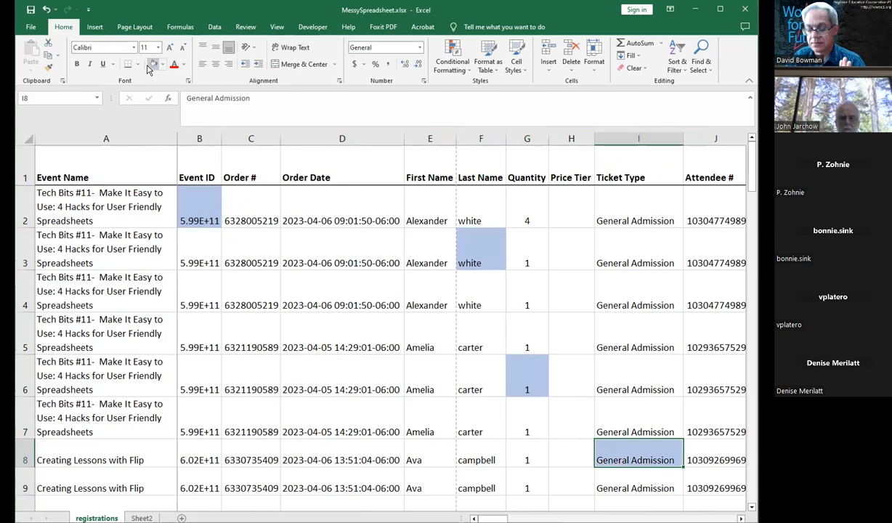
Step: Undo the last three cell fills
key(ctrl+z)
key(ctrl+z)
key(ctrl+z)
key(ctrl+z)
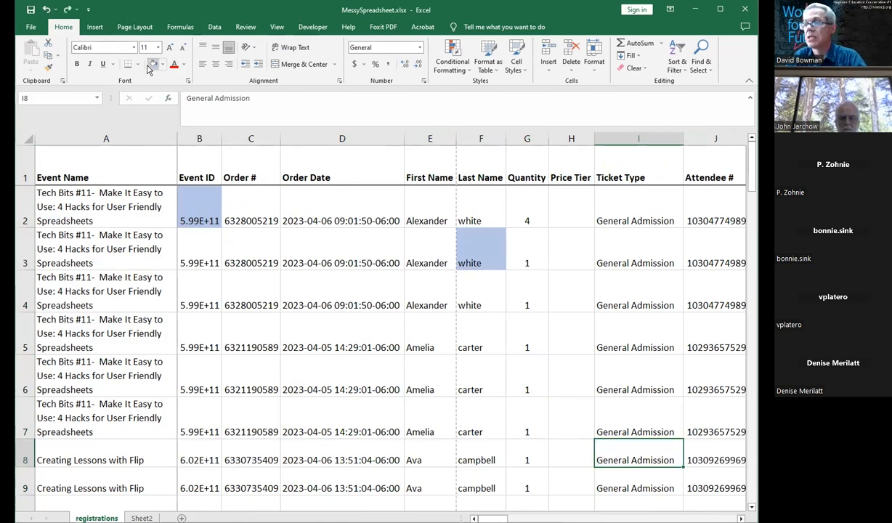
Step: Select cells B2, G3, G5, I6, E8 and I9 together and fill them light blue
ctrl+click(186, 209)
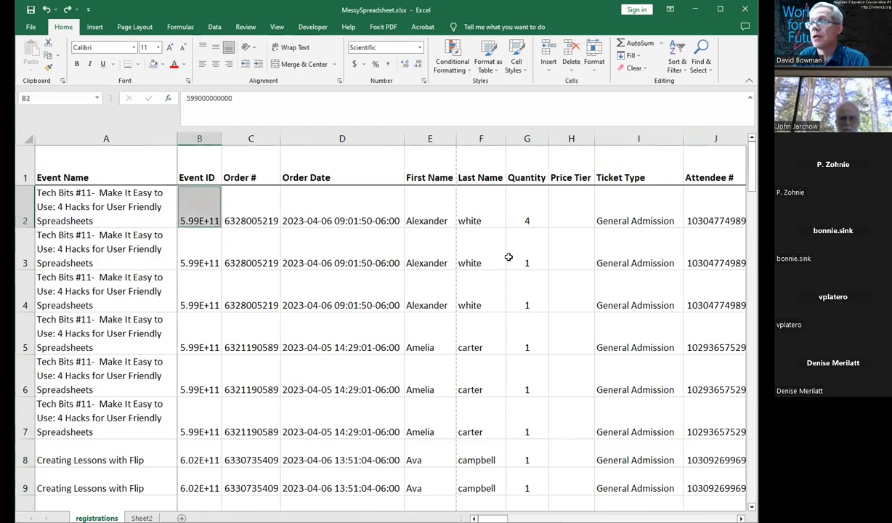
ctrl+click(517, 248)
ctrl+click(515, 331)
ctrl+click(644, 370)
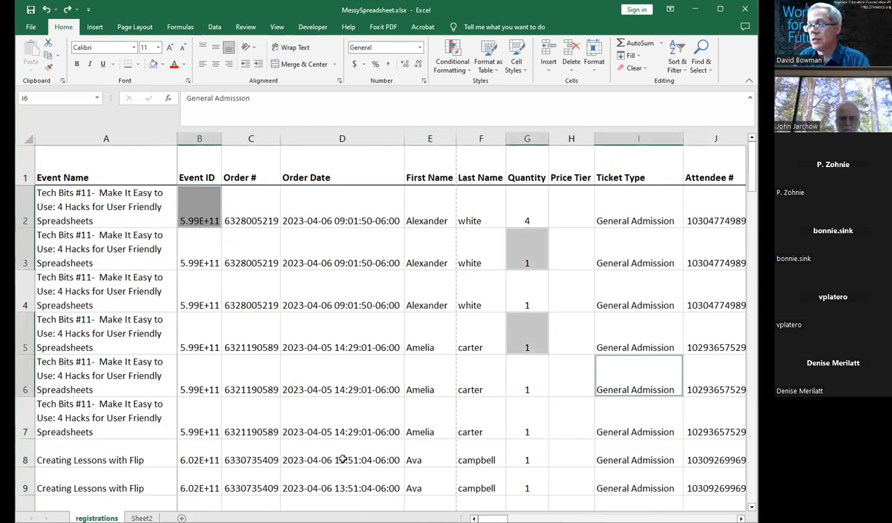
ctrl+click(435, 454)
ctrl+click(643, 480)
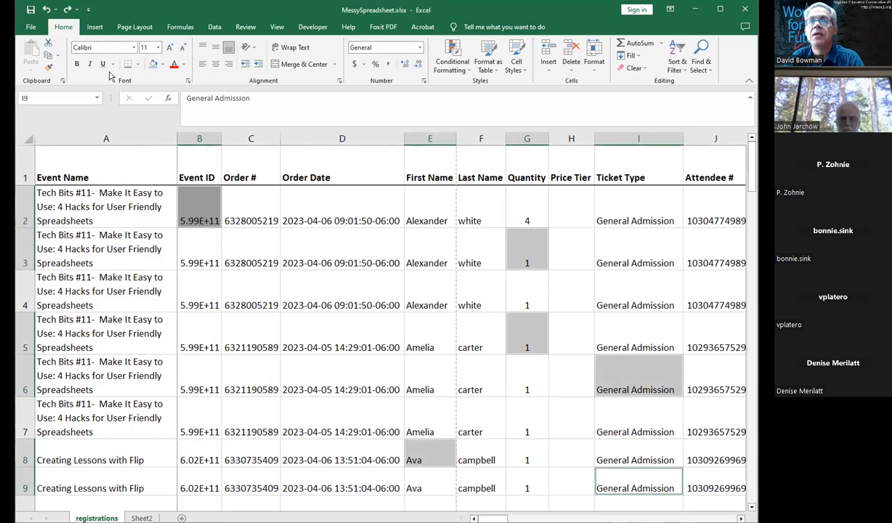
click(153, 65)
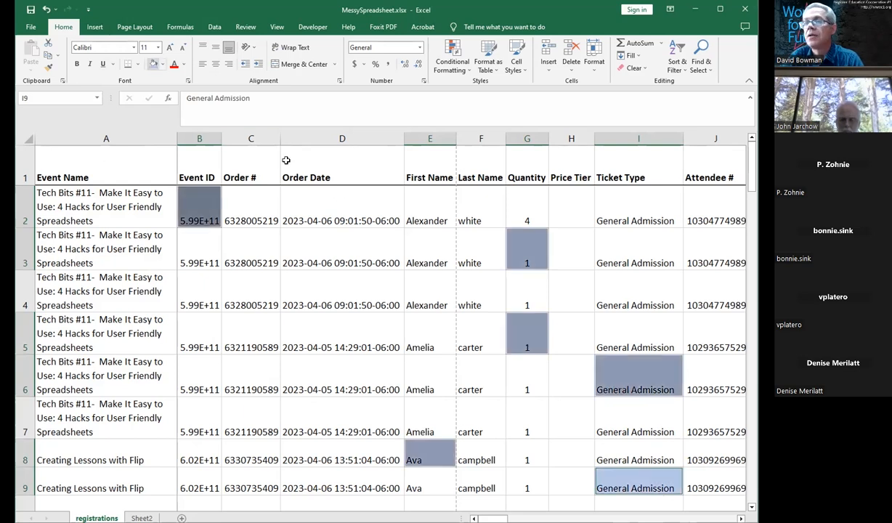
Step: Narrow the Order Date column and autofit the width of the Order # column
click(340, 196)
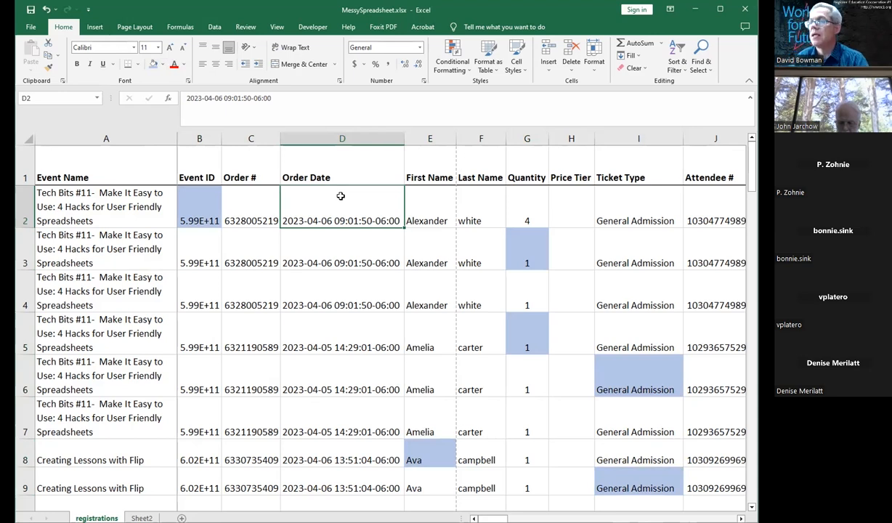
key(Left)
key(Left)
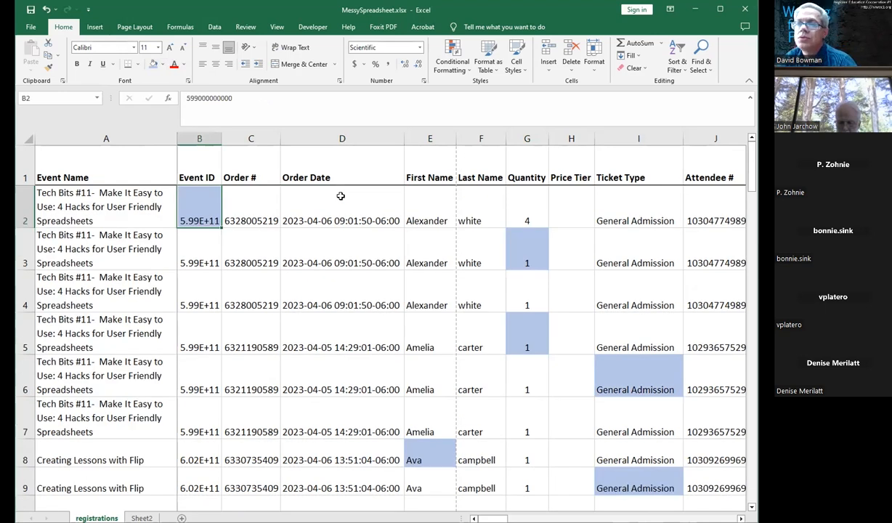
drag(403, 138, 262, 143)
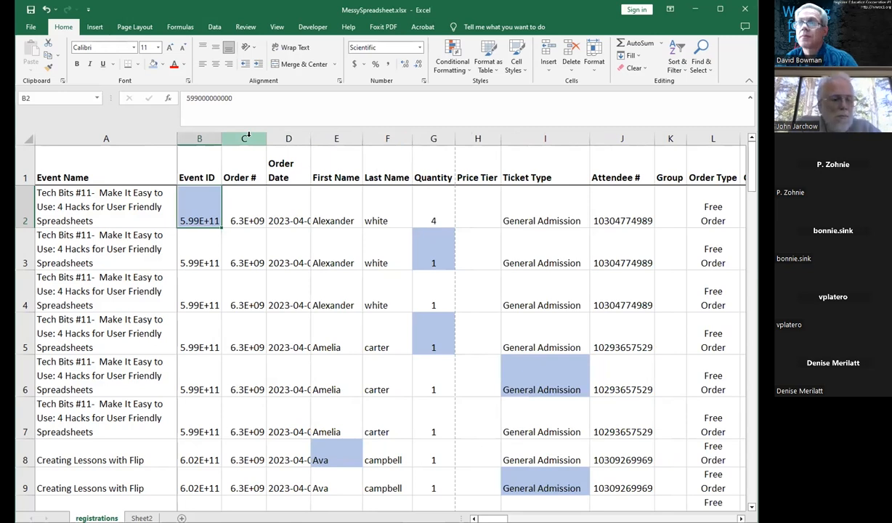
double_click(262, 143)
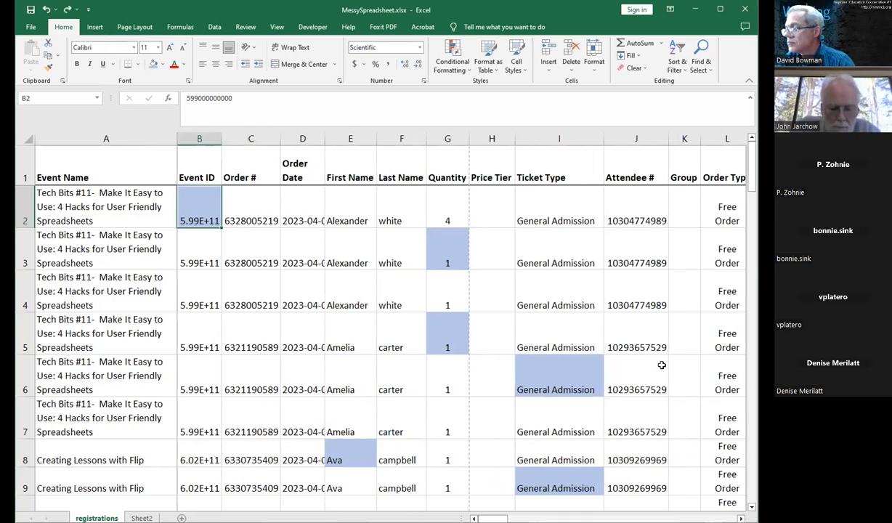
Step: Remove all fill colours from the entire sheet
mouse_move(492, 518)
mouse_down()
mouse_move(603, 518)
mouse_move(491, 518)
mouse_up()
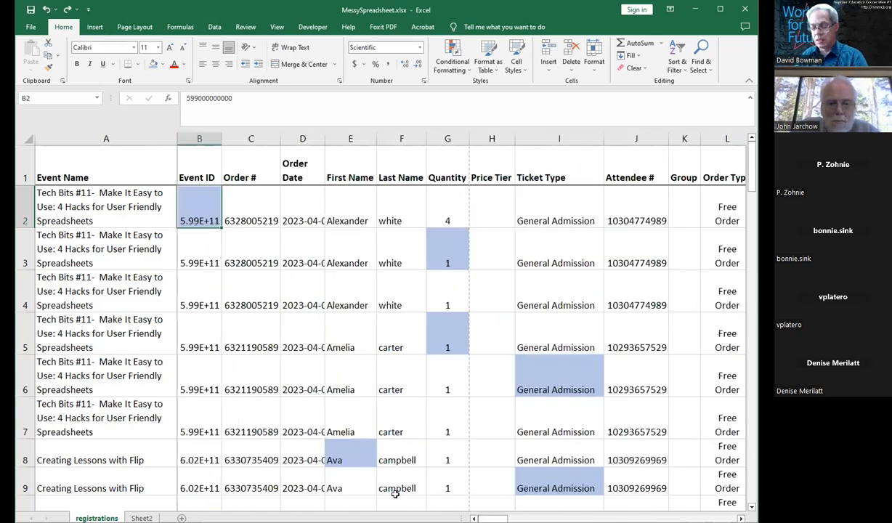
key(ctrl+a)
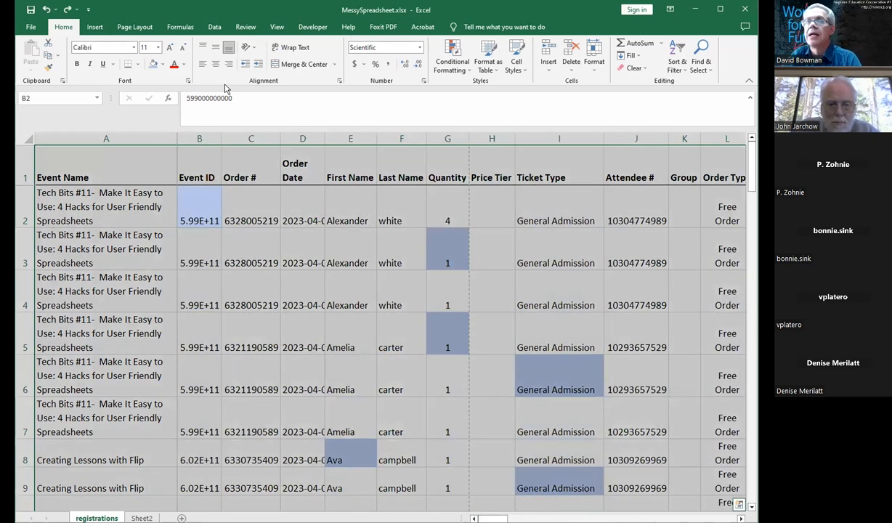
click(162, 65)
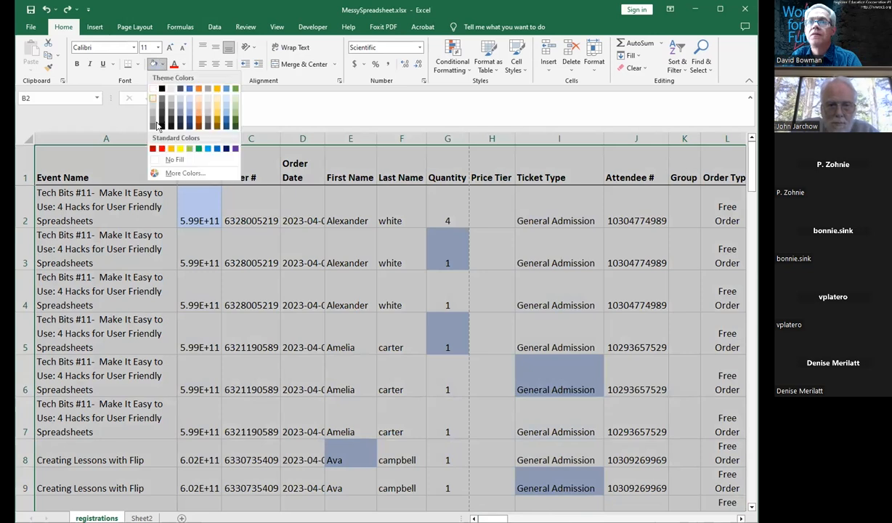
click(175, 162)
click(385, 319)
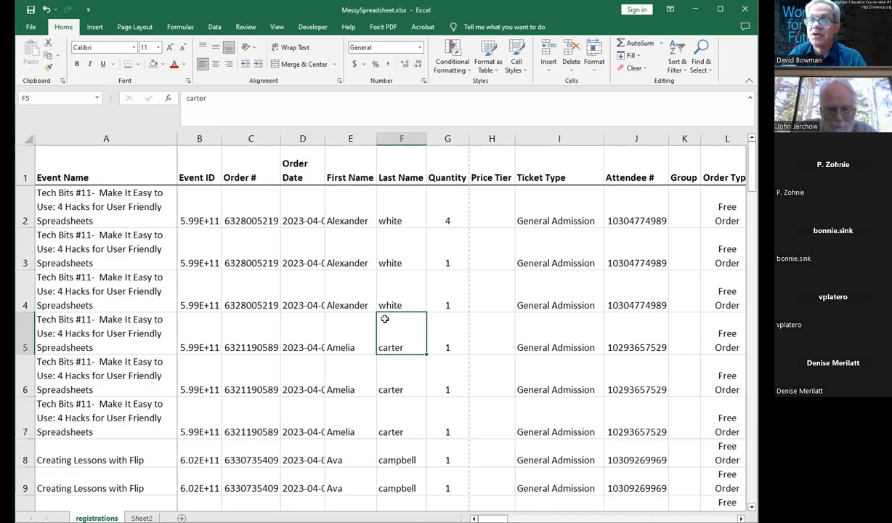
key(Left)
key(Left)
key(Left)
key(Left)
key(Left)
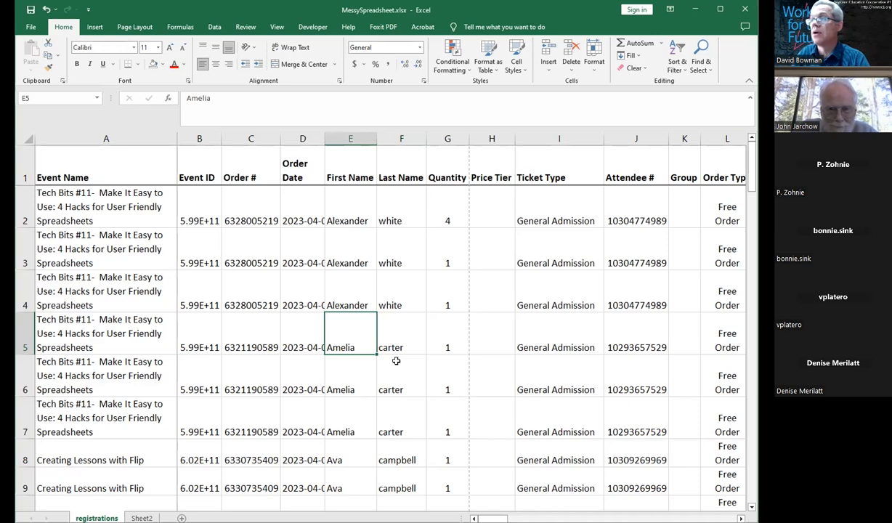
key(Right)
key(Right)
key(Right)
key(Right)
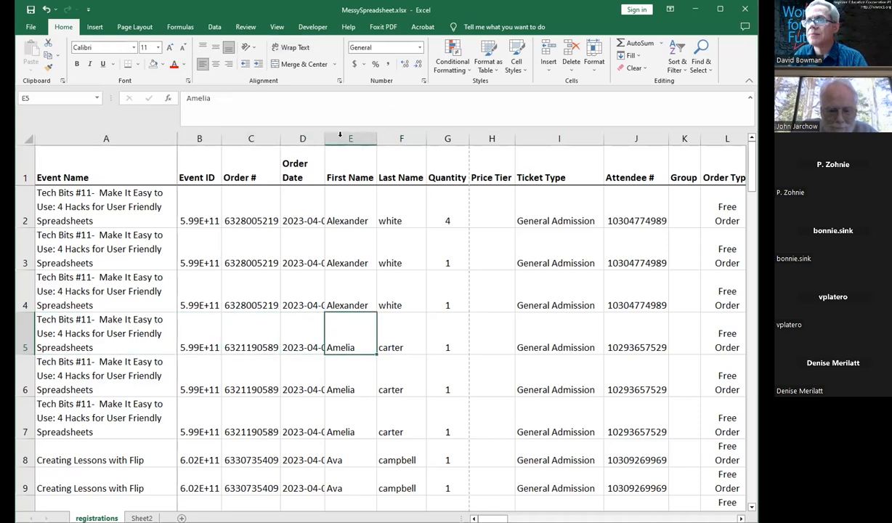
click(349, 139)
drag(349, 138, 408, 140)
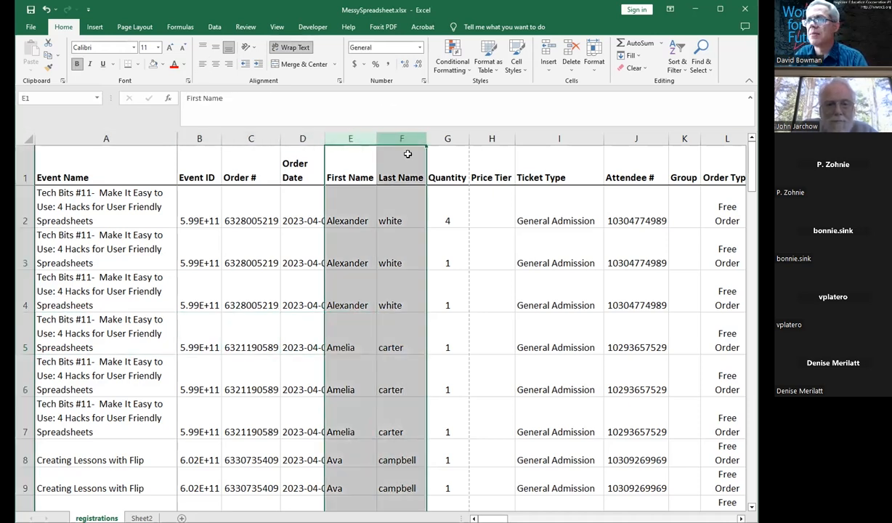
click(442, 226)
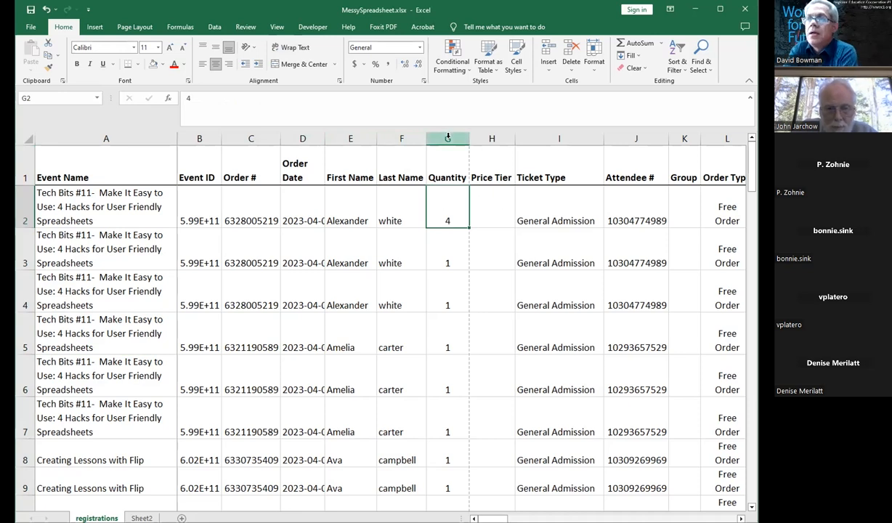
Step: Insert a blank column before the Quantity column
click(399, 137)
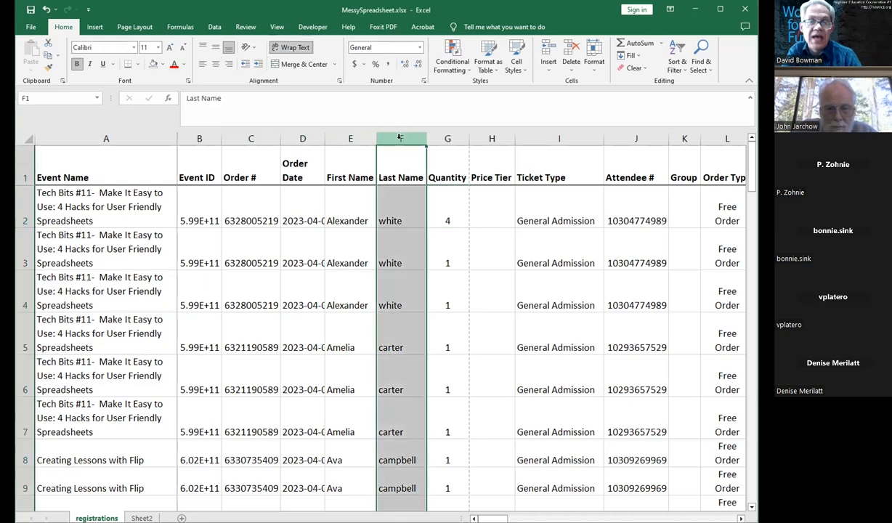
click(449, 137)
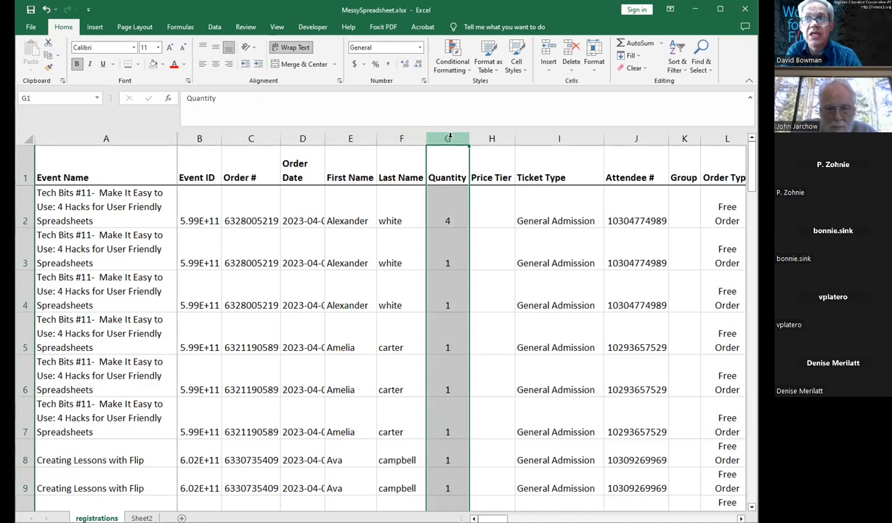
right_click(449, 137)
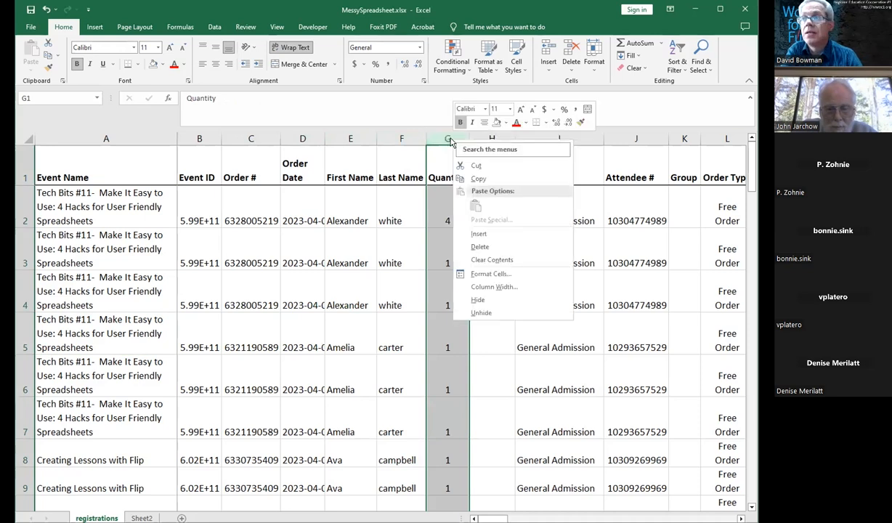
click(481, 234)
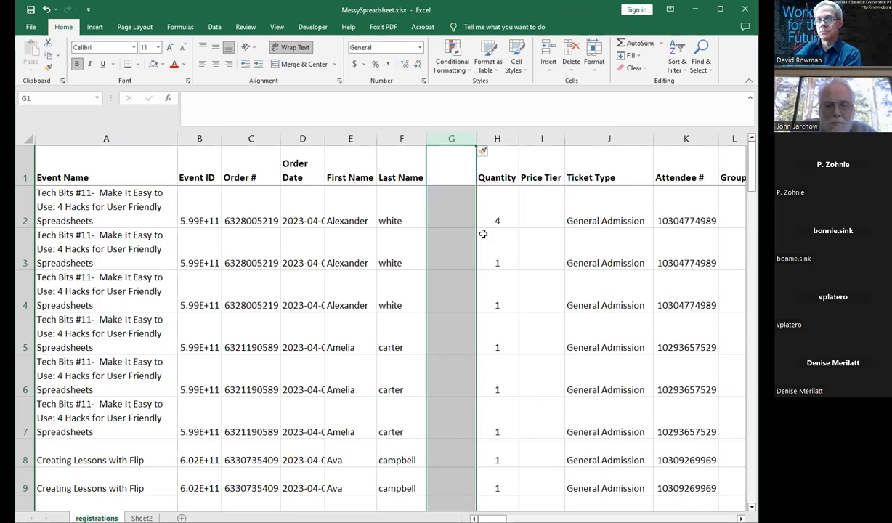
Step: Try inserting a blank row above row 3, then undo the insertion
key(Left)
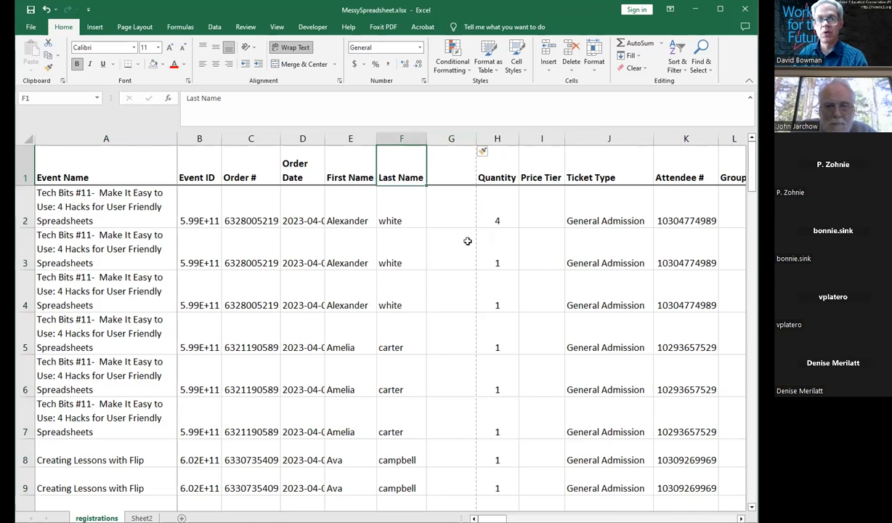
click(23, 207)
drag(24, 208, 27, 247)
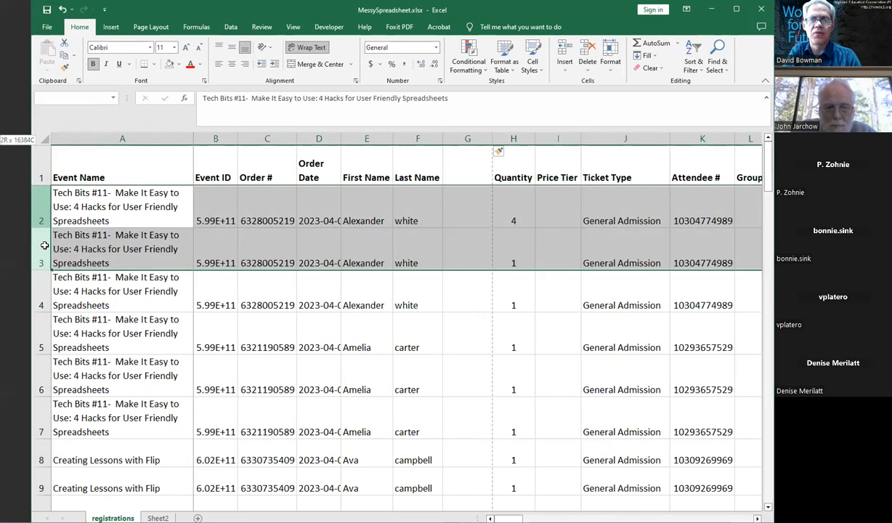
click(82, 259)
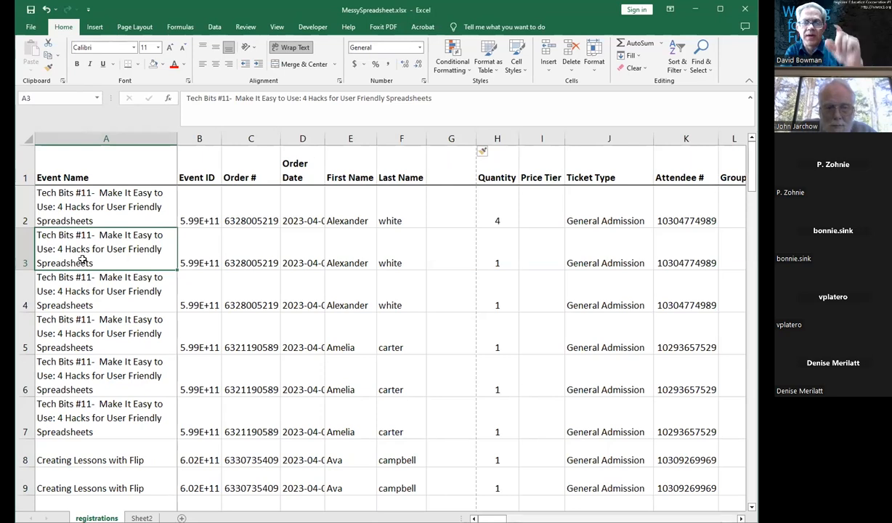
right_click(24, 249)
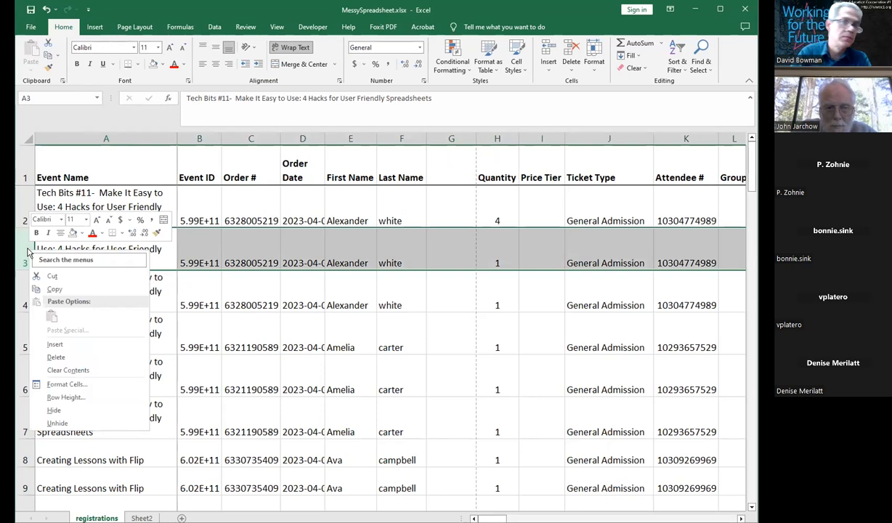
click(64, 347)
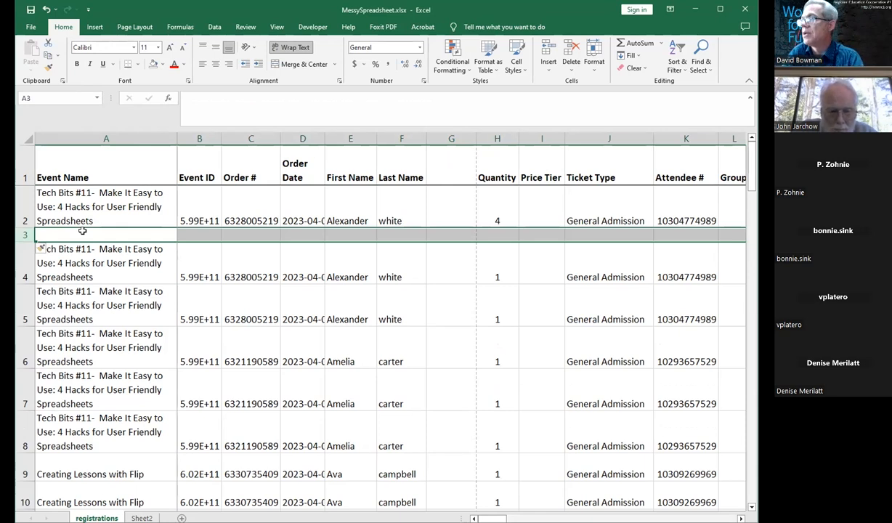
click(82, 231)
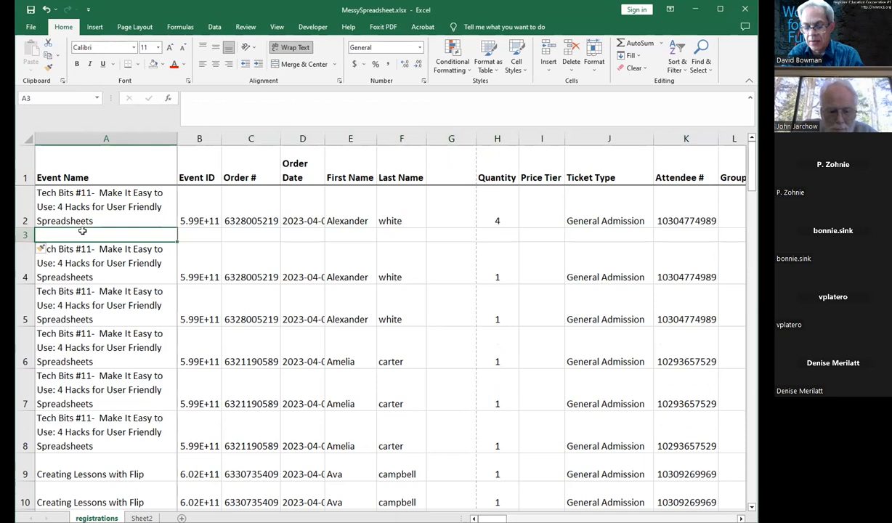
key(ctrl+z)
click(83, 231)
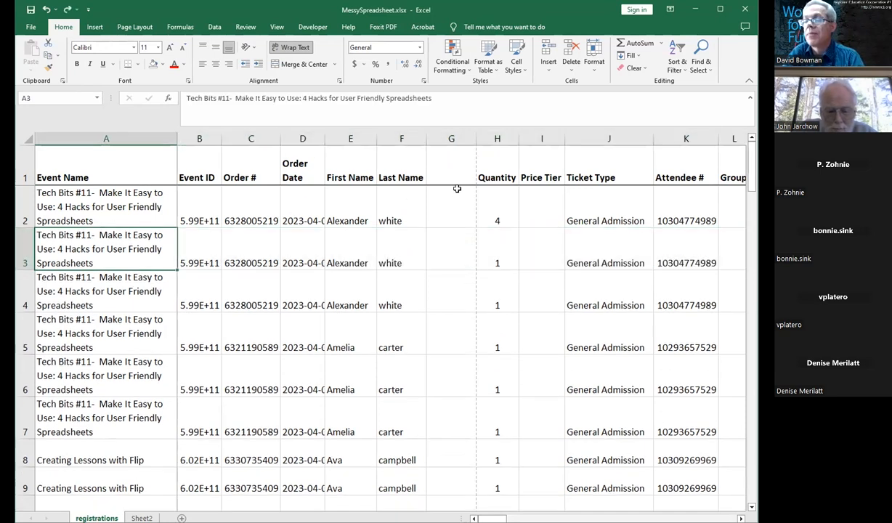
Step: Widen the new blank column G so it can hold full names
right_click(444, 138)
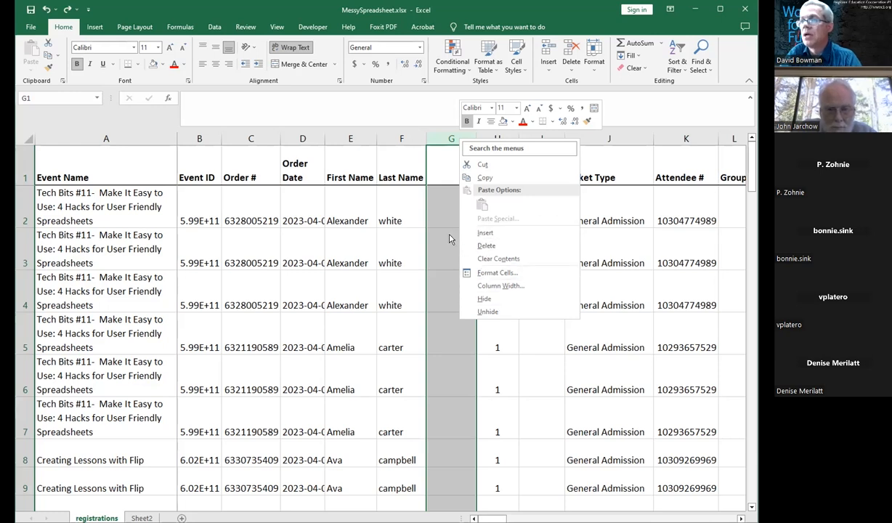
key(Escape)
drag(474, 138, 517, 138)
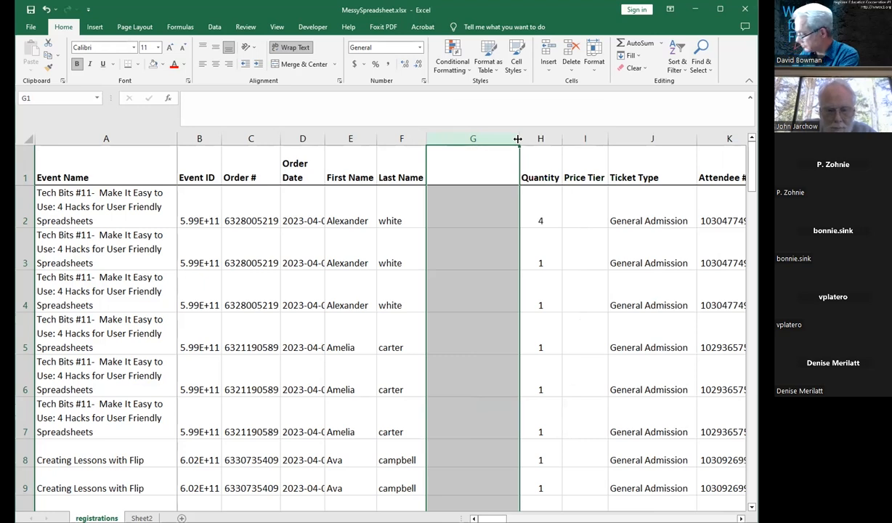
click(453, 215)
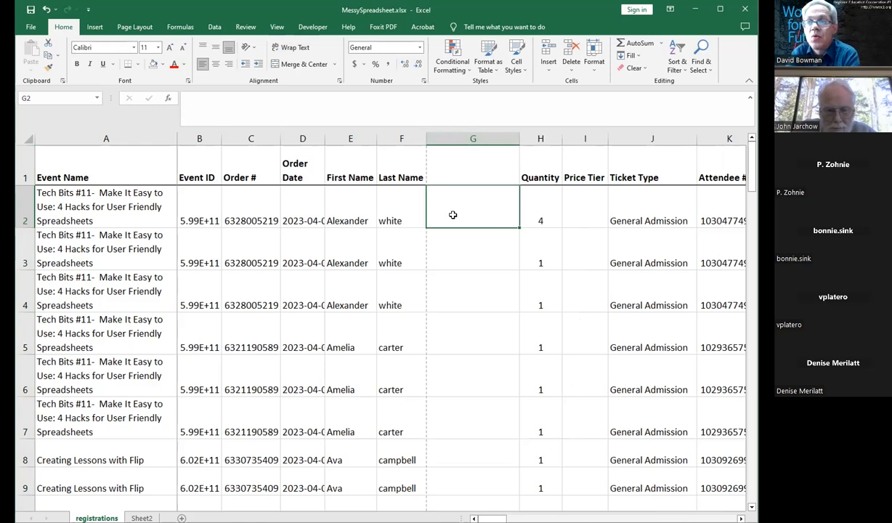
Step: Enter the first attendee's name in G2 as last name, comma, first name, taken from columns E and F
drag(342, 210, 352, 288)
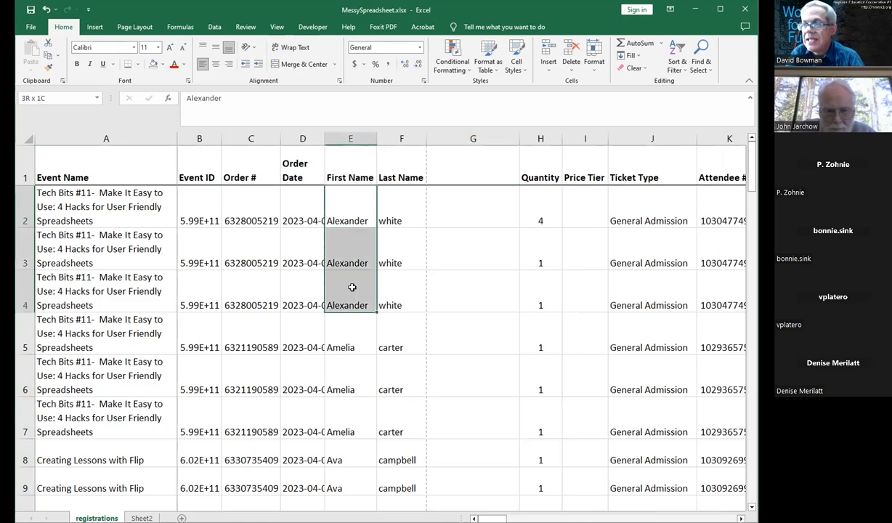
click(341, 347)
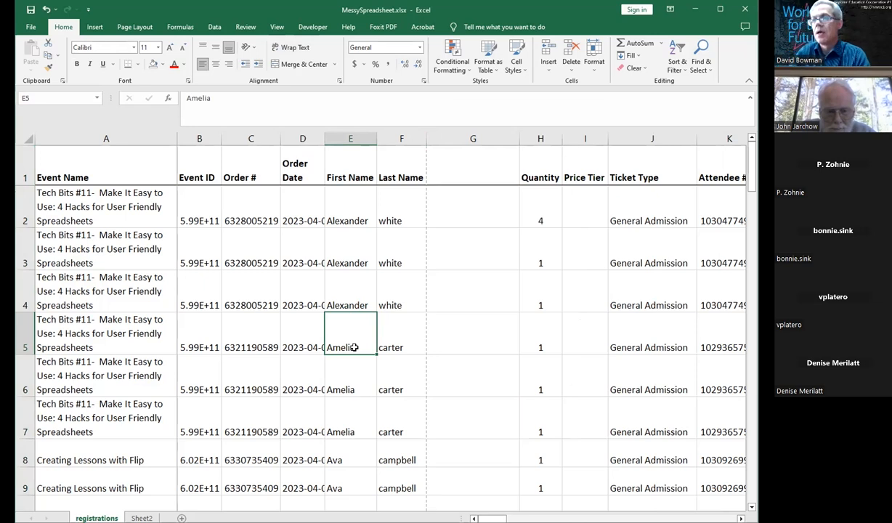
drag(352, 138, 402, 138)
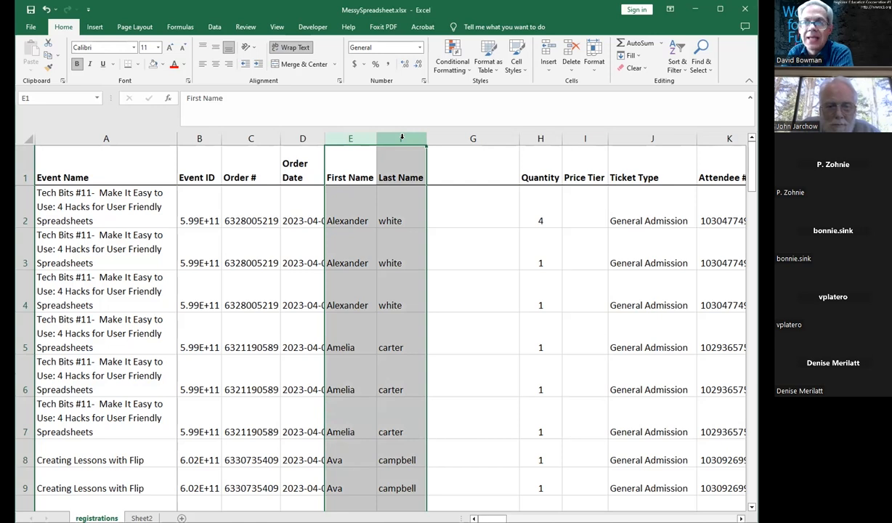
click(488, 204)
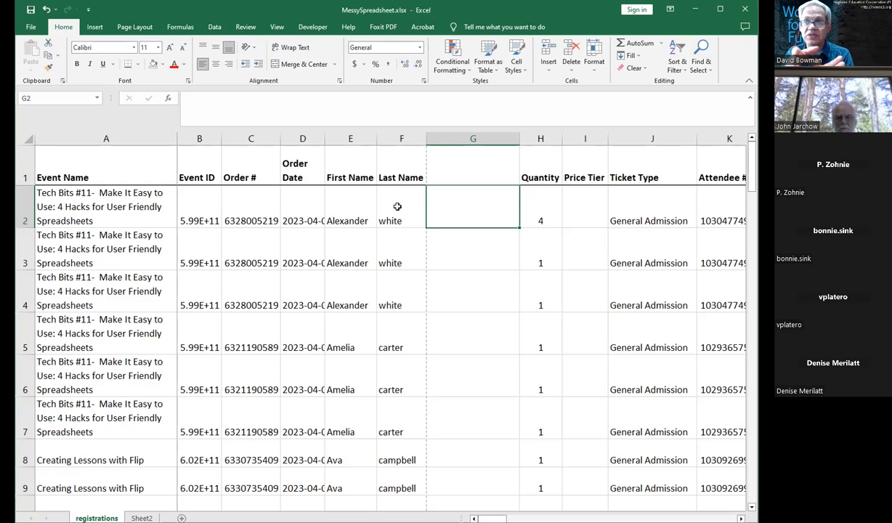
key(Return)
key(Up)
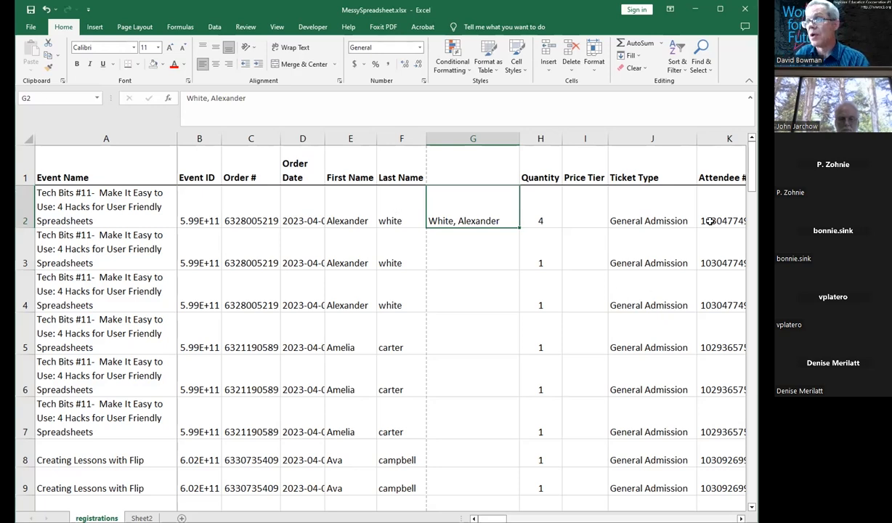
Step: Select column G from row 2 down to the last data row and apply Flash Fill to fill all names
key(shift+Down)
key(shift+Down)
key(shift+Down)
key(shift+Down)
key(shift+Down)
key(shift+Down)
key(shift+Down)
key(shift+Down)
key(shift+Down)
key(shift+Down)
key(shift+Down)
key(shift+Down)
key(shift+Down)
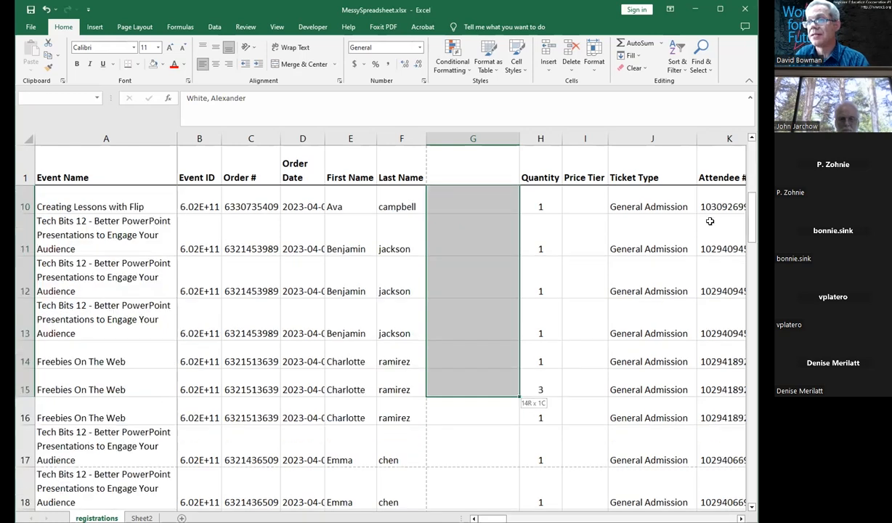
key(shift+Down)
key(shift+Down)
key(shift+Down)
key(shift+Down)
key(shift+Down)
key(shift+Down)
key(shift+Down)
key(shift+Down)
key(shift+Down)
key(shift+Down)
key(shift+Down)
key(shift+Down)
key(shift+Down)
key(shift+Down)
key(shift+Down)
key(shift+Down)
key(shift+Down)
key(shift+Down)
key(shift+Down)
key(shift+Down)
key(shift+Down)
key(shift+Down)
key(shift+Down)
key(shift+Down)
key(shift+Down)
key(shift+Down)
key(shift+Down)
key(shift+Down)
key(shift+Down)
key(shift+Down)
key(shift+Down)
key(shift+Down)
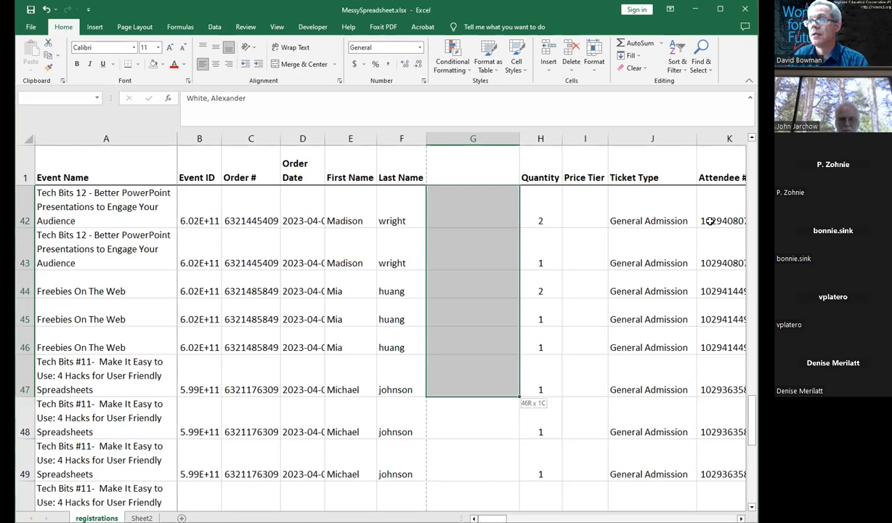
key(shift+Down)
key(shift+Down)
key(shift+Down)
key(shift+Down)
key(shift+Down)
key(shift+Down)
key(shift+Down)
key(shift+Down)
key(shift+Down)
key(shift+Down)
key(shift+Down)
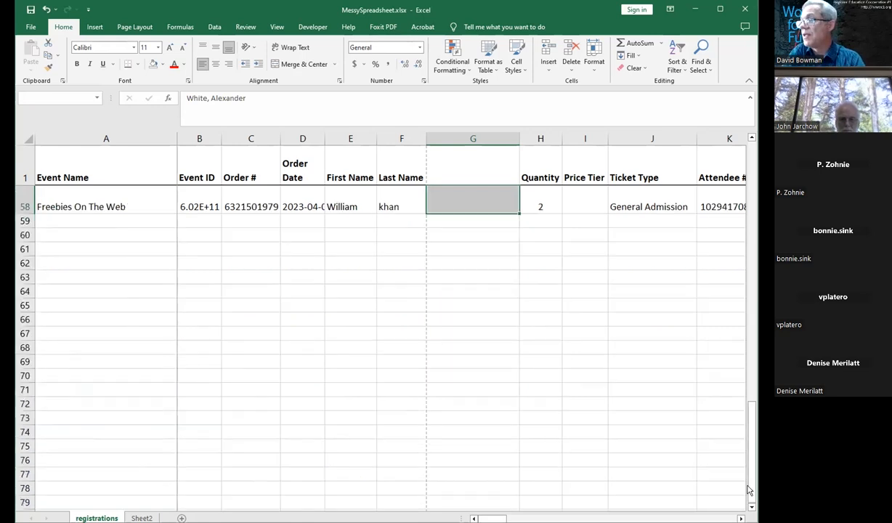
scroll(732, 265, up, 19)
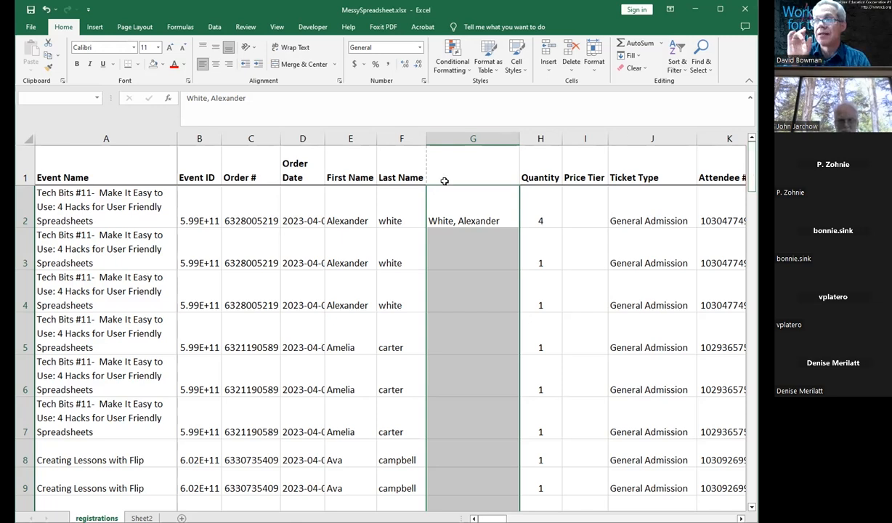
click(449, 203)
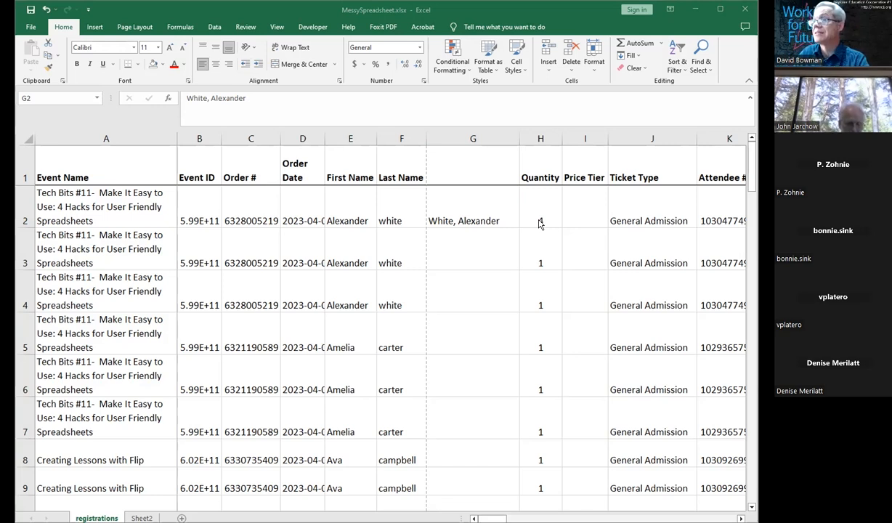
click(479, 212)
drag(478, 211, 479, 214)
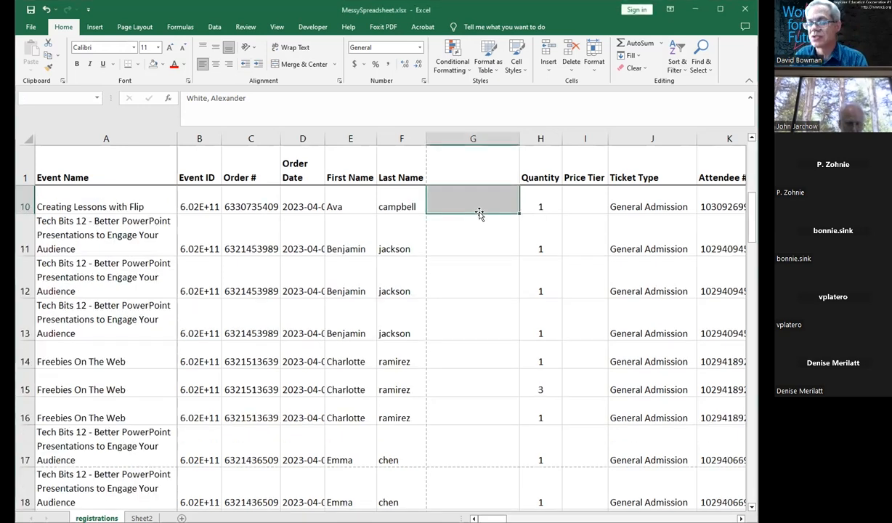
key(shift+Page_Down)
key(shift+Page_Down)
key(shift+Page_Down)
key(shift+Page_Down)
key(shift+Page_Down)
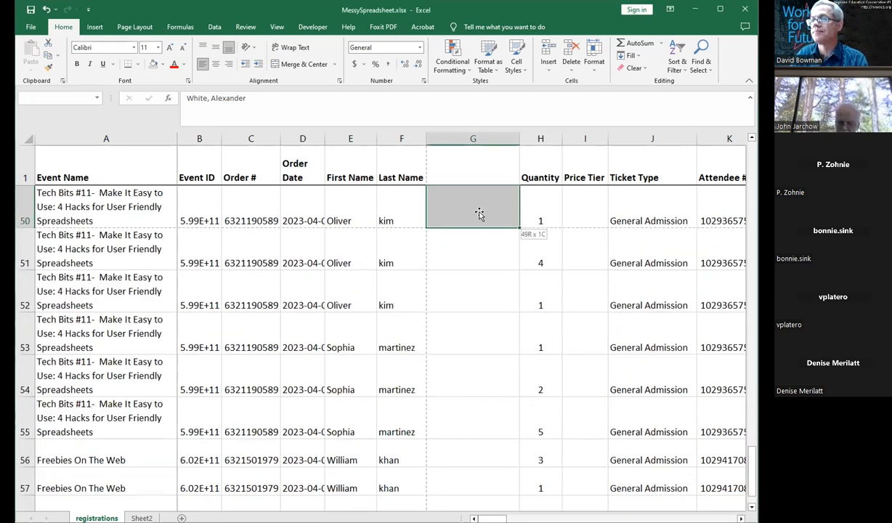
key(shift+Page_Down)
drag(741, 427, 740, 138)
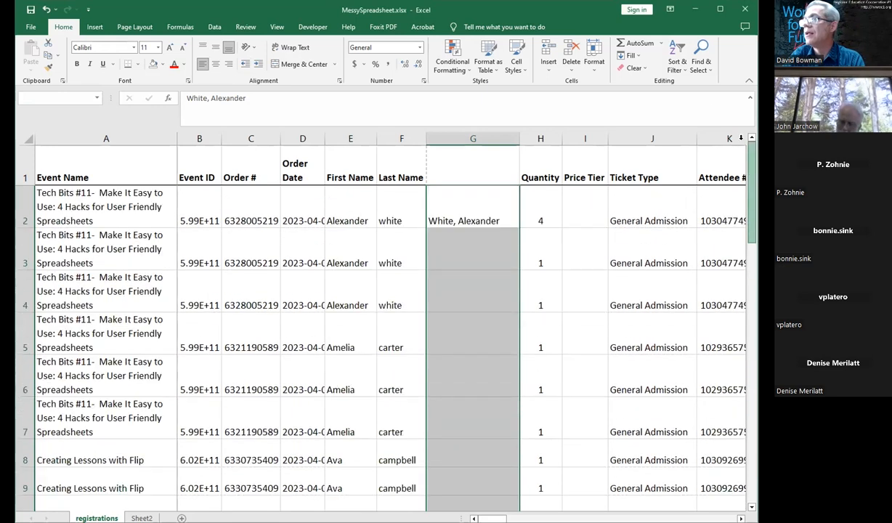
click(214, 27)
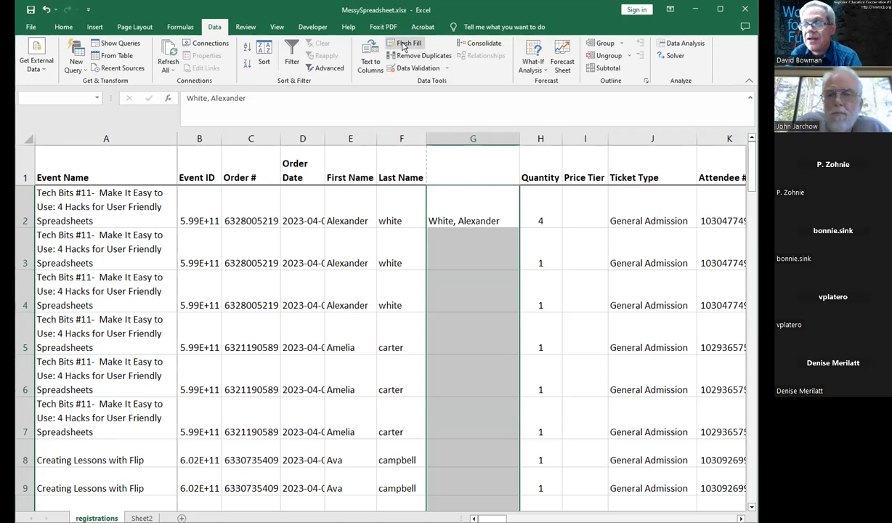
click(403, 47)
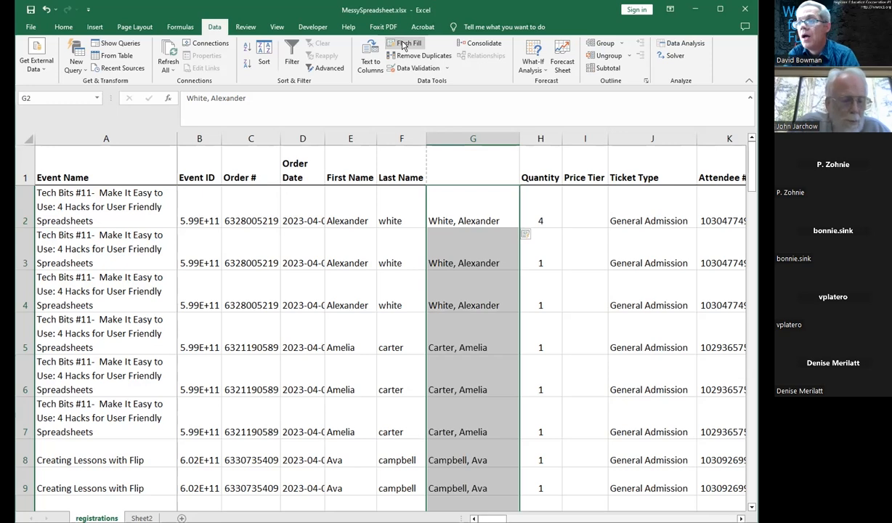
Step: Retype G2 as the attendee's first name followed by last name so the column refills in that order
drag(752, 178, 740, 156)
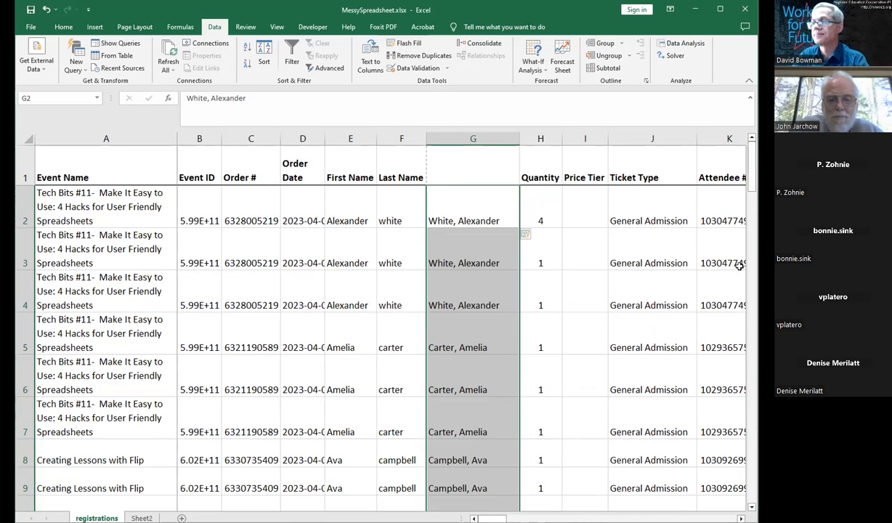
click(472, 216)
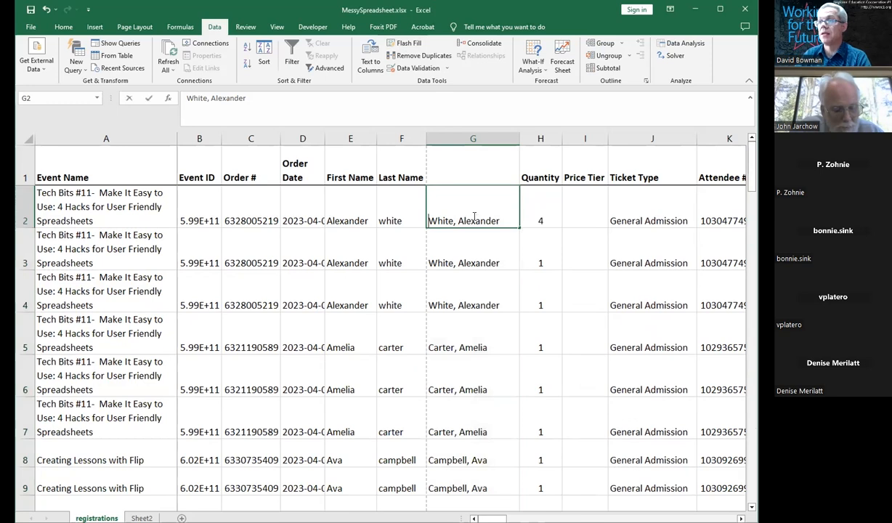
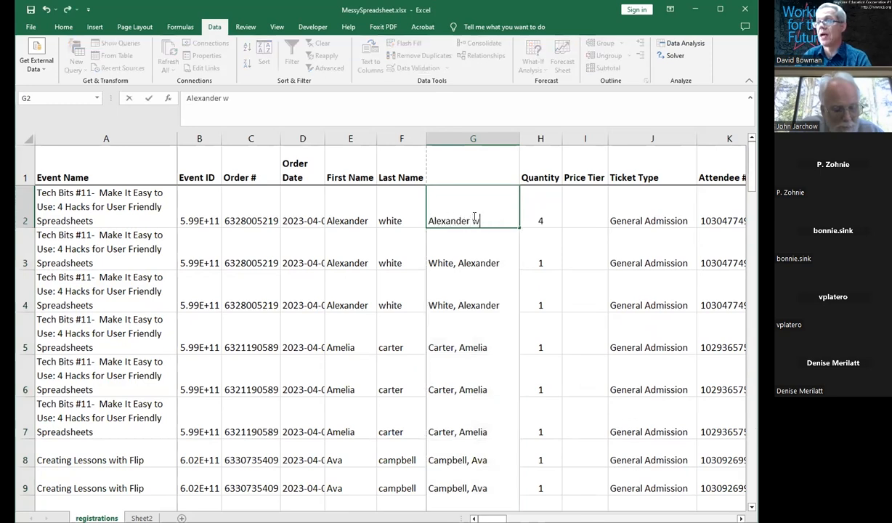
key(Return)
click(473, 216)
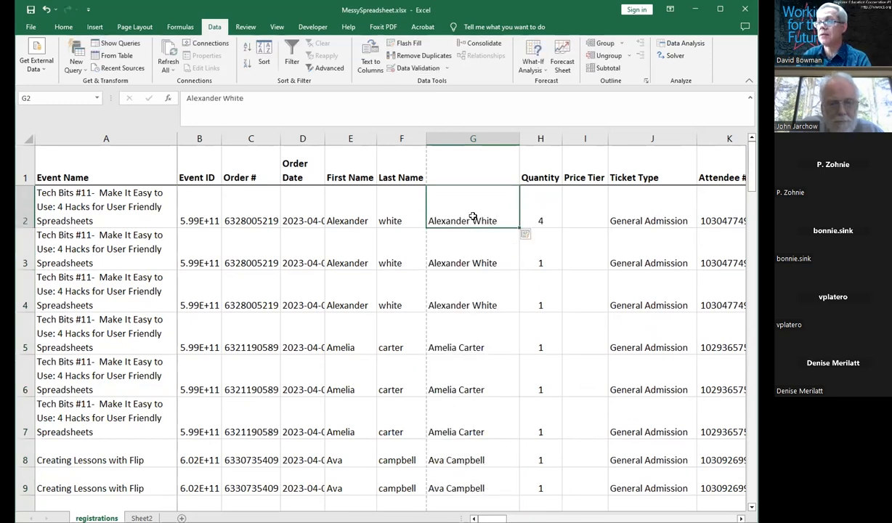
key(ctrl+shift+Down)
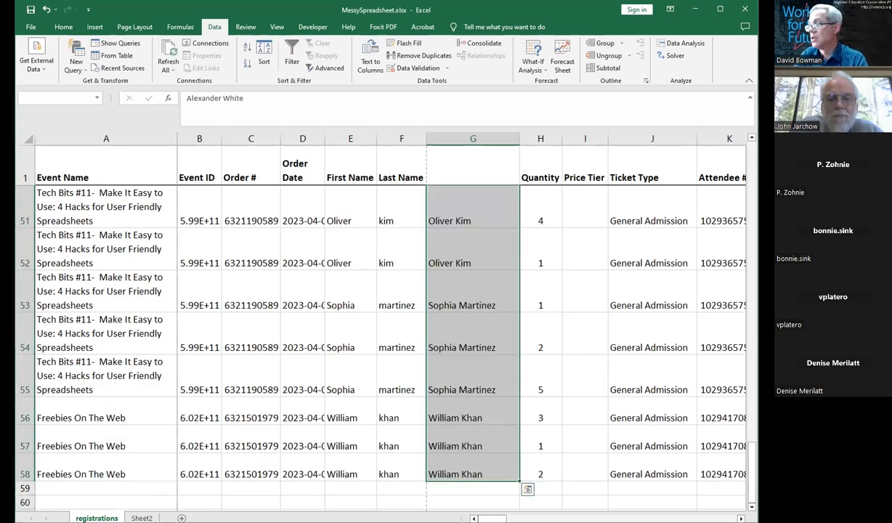
drag(751, 493, 751, 178)
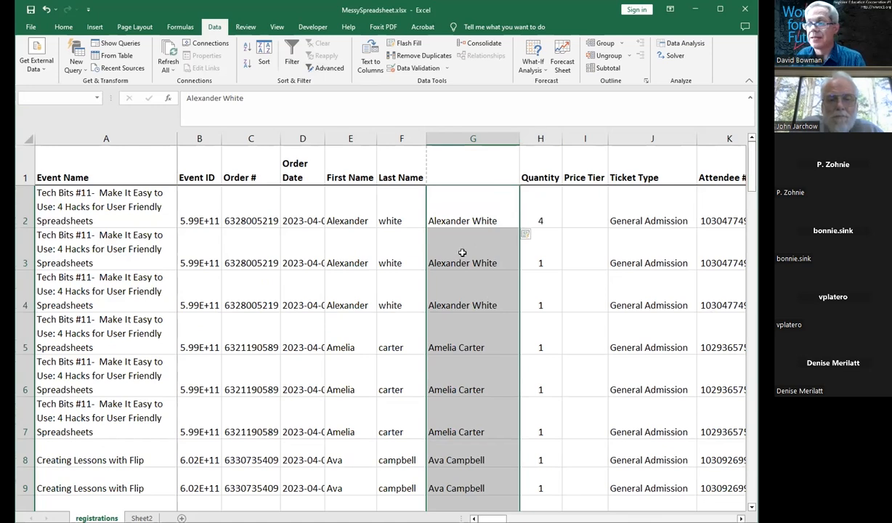
Step: Review the filled full names down column G across the rows
click(442, 372)
scroll(442, 372, down, 3)
click(495, 367)
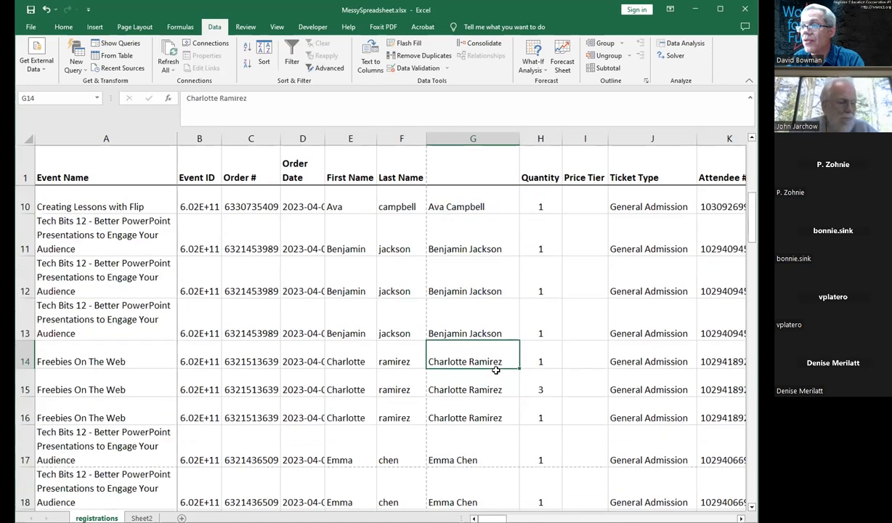
key(Down)
key(Down)
key(Down)
key(Down)
key(Down)
key(Down)
key(Down)
key(Down)
key(Down)
key(Down)
key(Down)
key(Down)
key(Down)
key(Down)
key(Down)
key(Down)
key(Down)
key(Down)
key(Down)
key(Down)
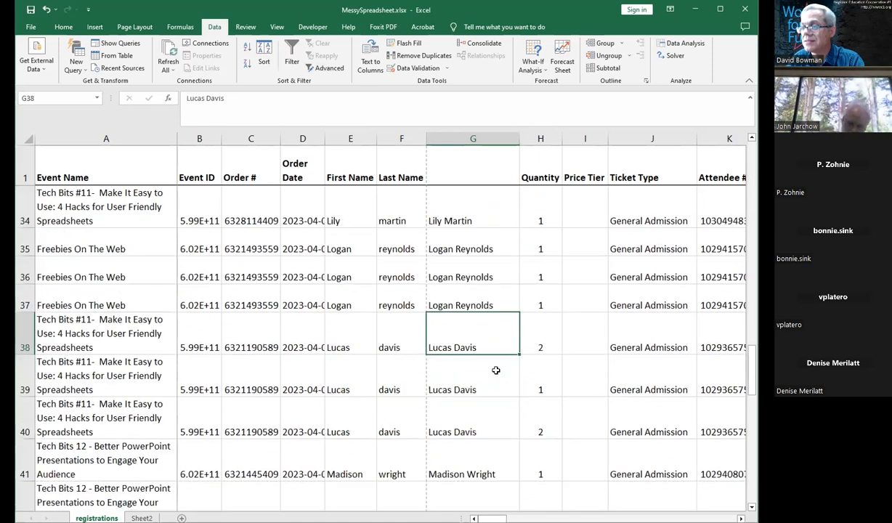
key(Down)
key(Down)
key(Down)
key(Down)
key(Down)
key(Down)
key(Down)
key(Down)
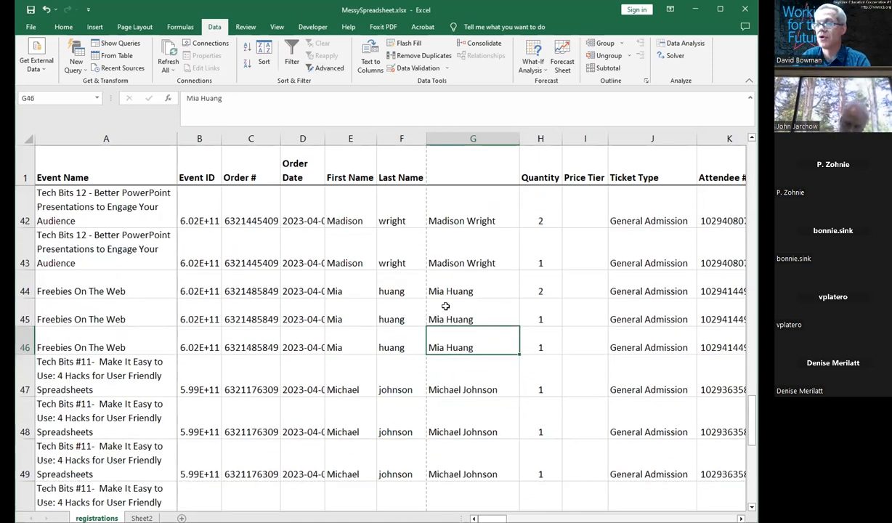
key(Up)
key(Up)
key(Up)
key(Up)
key(Up)
key(Up)
key(Up)
key(Up)
key(Up)
key(Up)
key(Up)
key(Up)
key(Up)
key(Up)
key(Up)
key(Up)
key(Up)
key(Up)
key(Up)
key(Up)
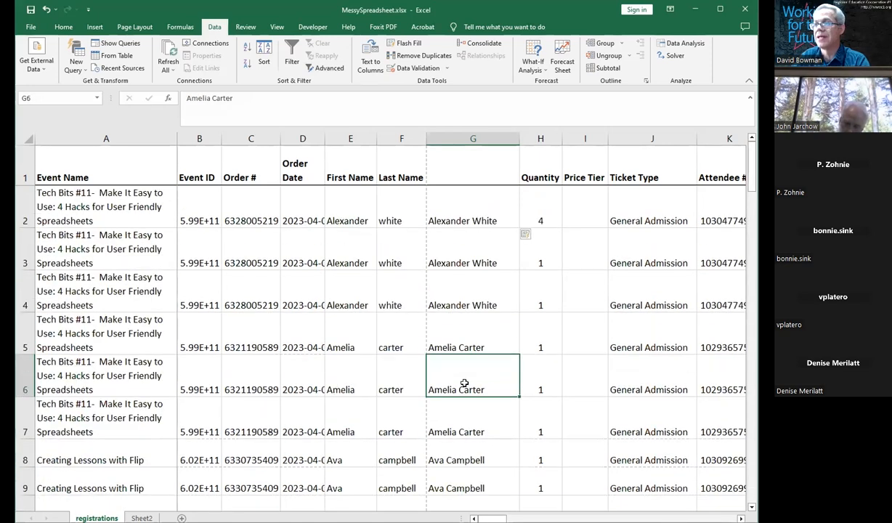
Step: Clear column G and enter the first attendee's name in G2 as last name, comma, first name
click(442, 138)
key(Delete)
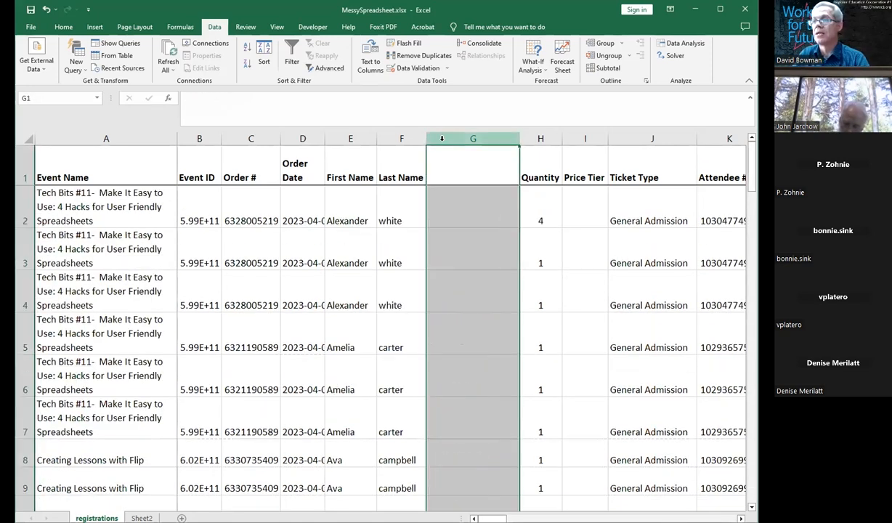
key(Down)
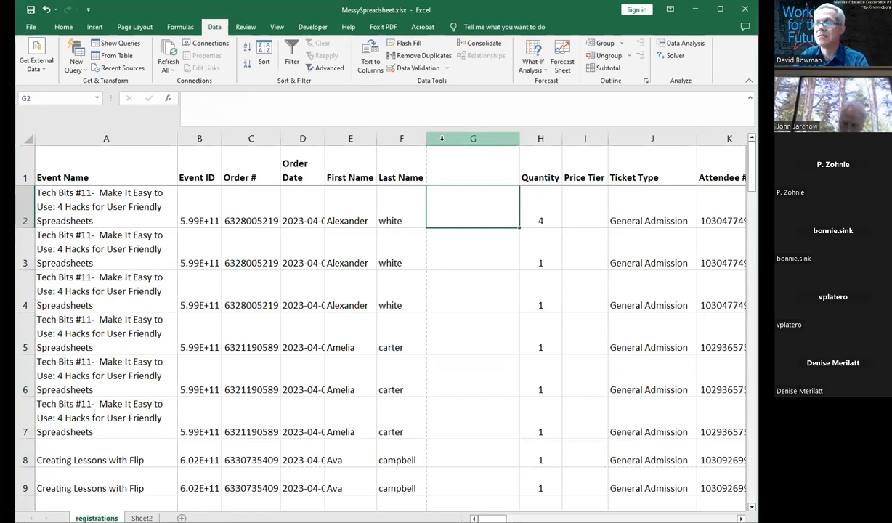
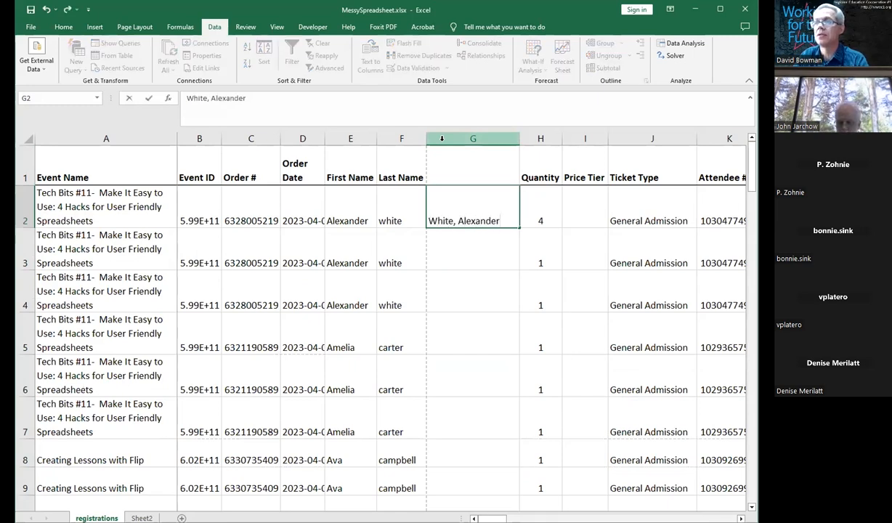
key(Return)
key(Up)
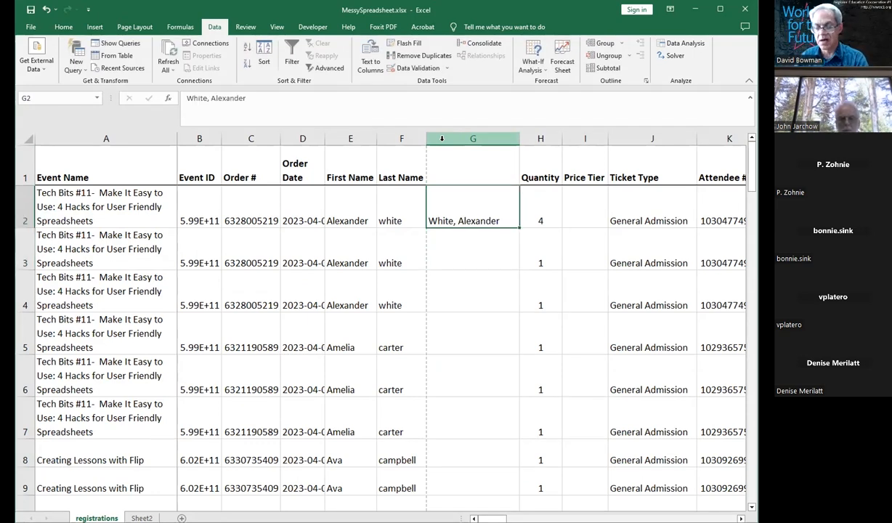
Step: Select column G from row 2 down to the last data row and Flash Fill the names in last-name-first order
key(shift+Page_Down)
key(shift+Page_Down)
key(shift+Page_Down)
key(shift+Page_Down)
key(shift+Page_Down)
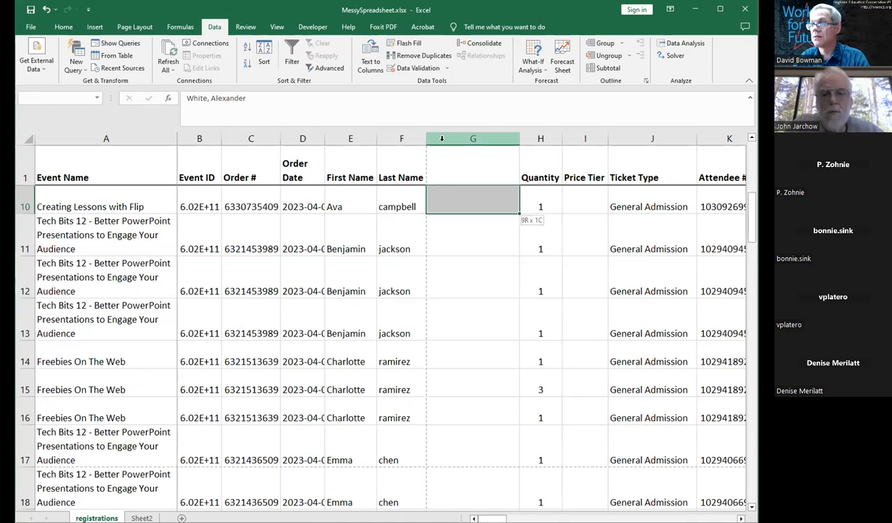
key(shift+Page_Down)
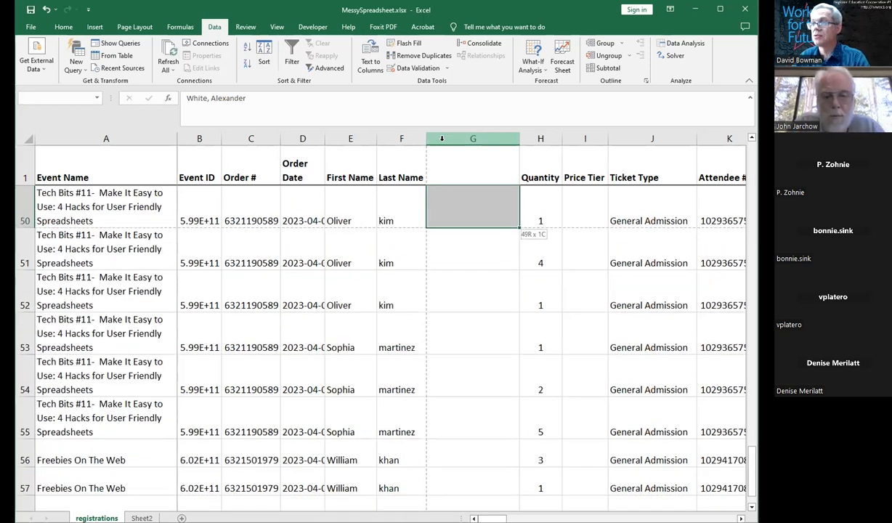
key(shift+Page_Down)
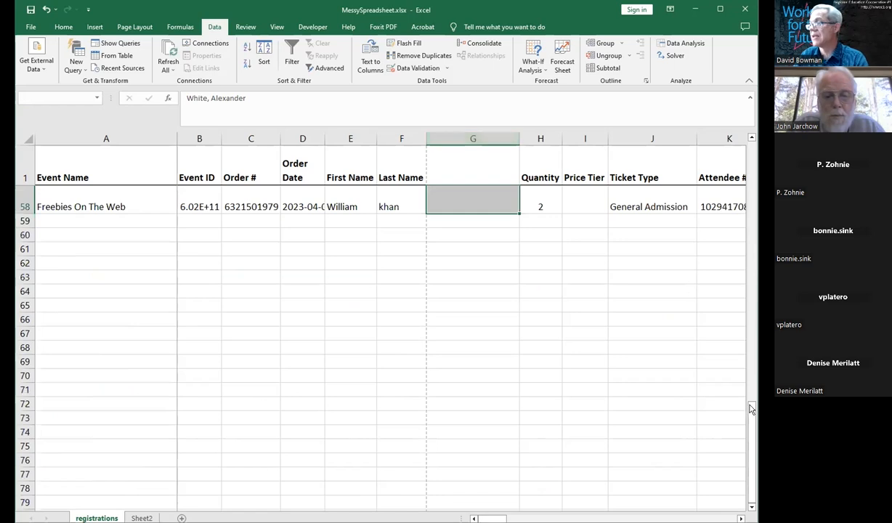
drag(751, 409, 718, 321)
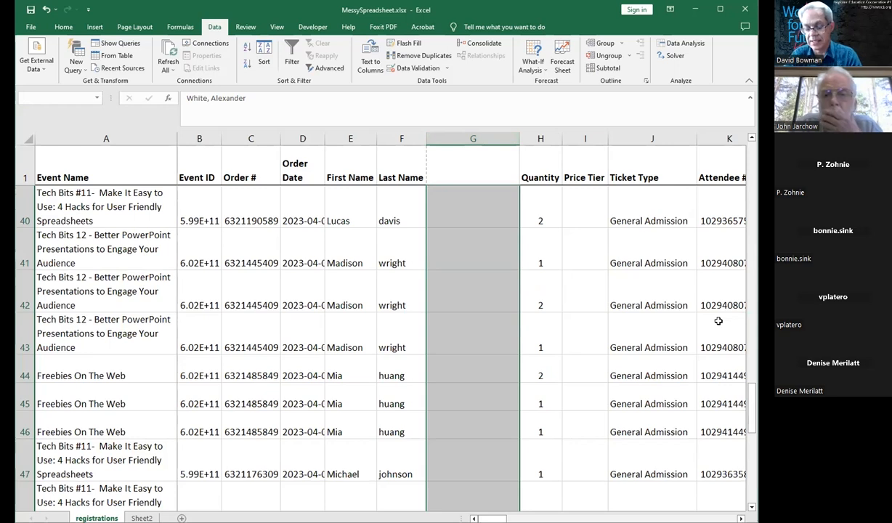
key(ctrl+e)
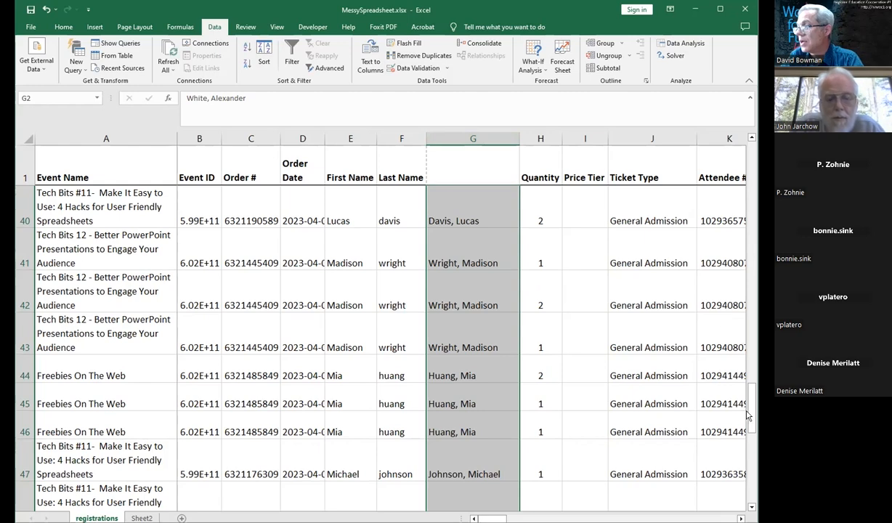
Step: Hide the First Name and Last Name columns E and F
drag(751, 414, 754, 169)
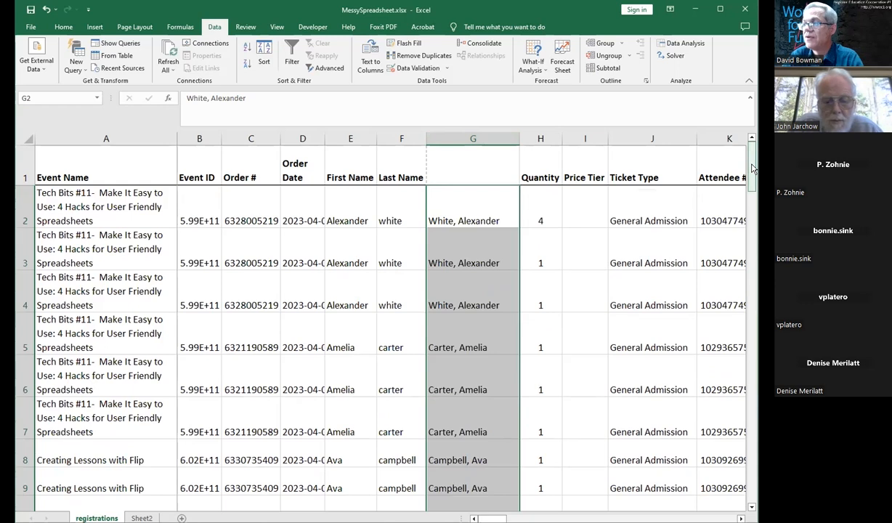
click(542, 206)
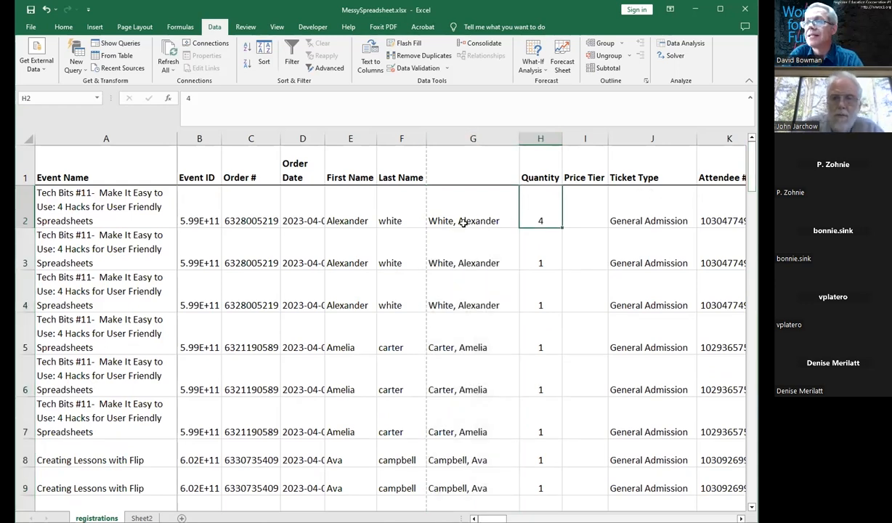
click(350, 138)
drag(372, 143, 400, 140)
right_click(400, 143)
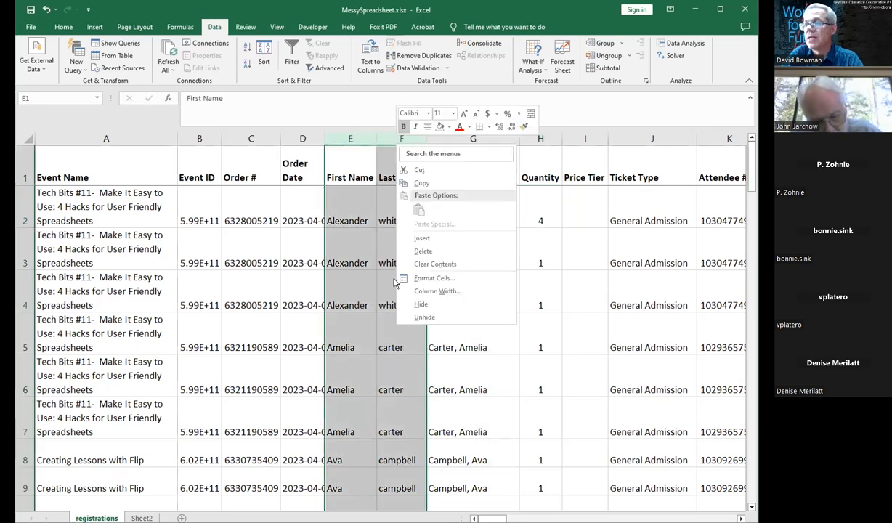
click(421, 305)
click(386, 213)
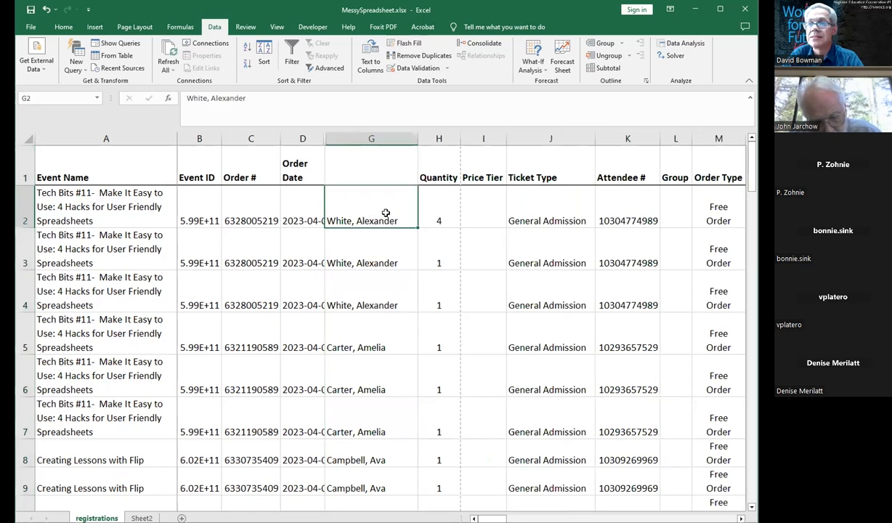
key(Down)
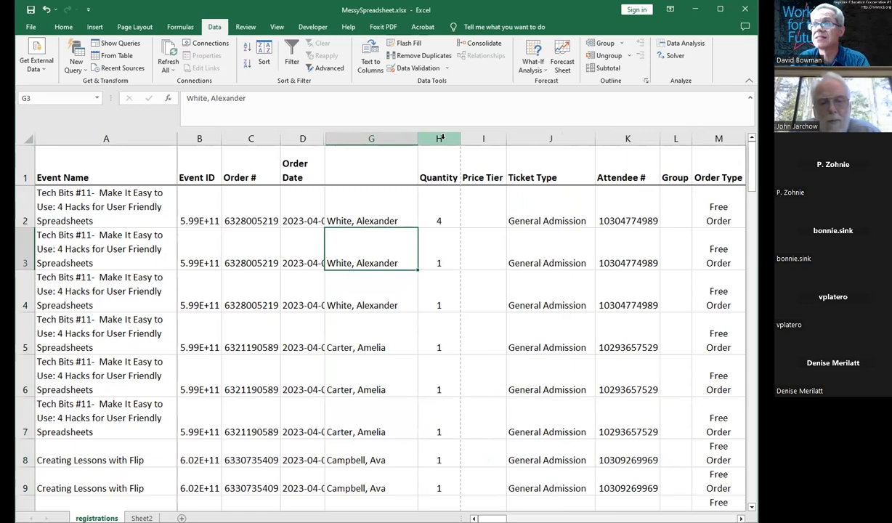
Step: Insert two blank columns before the Quantity column
drag(438, 138, 472, 138)
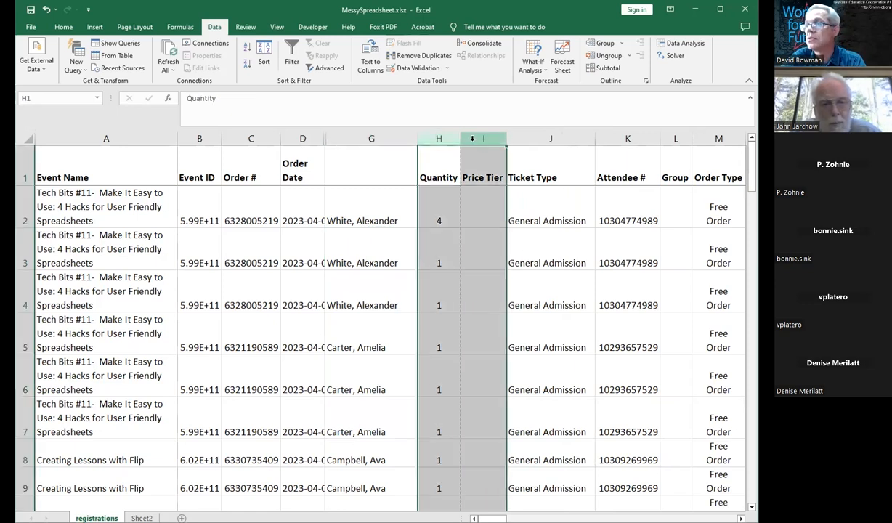
right_click(472, 138)
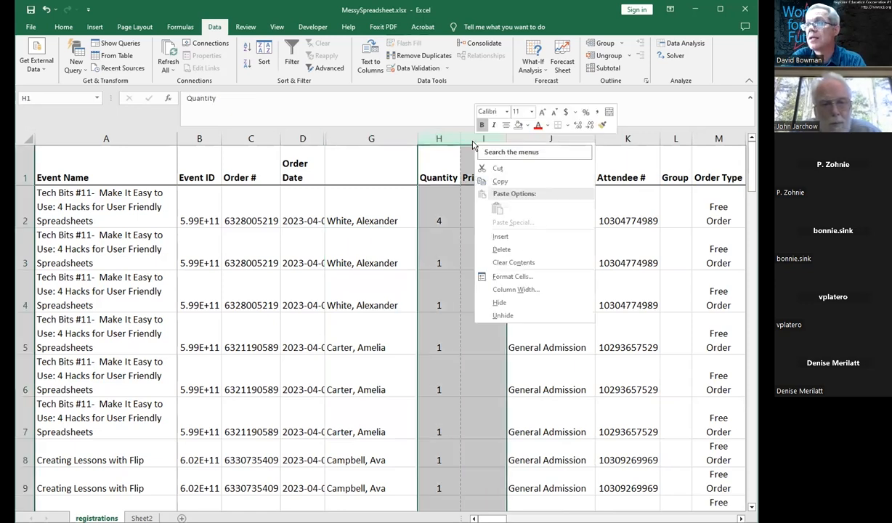
click(499, 238)
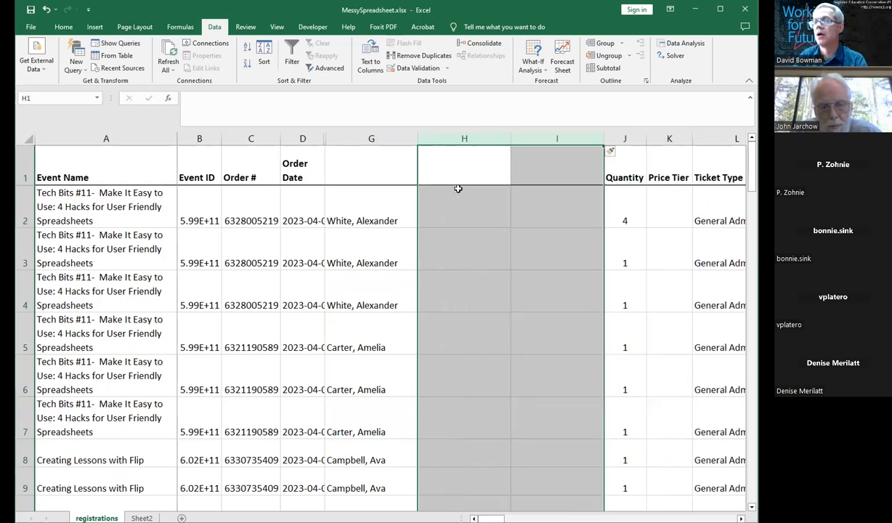
Step: Enter the first attendee's first name in H2 and last name in I2, split from the combined name
click(458, 170)
key(Down)
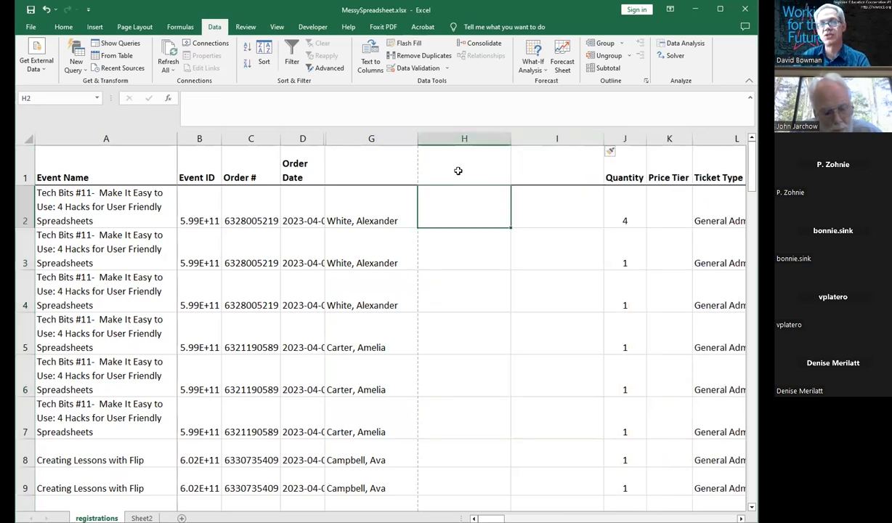
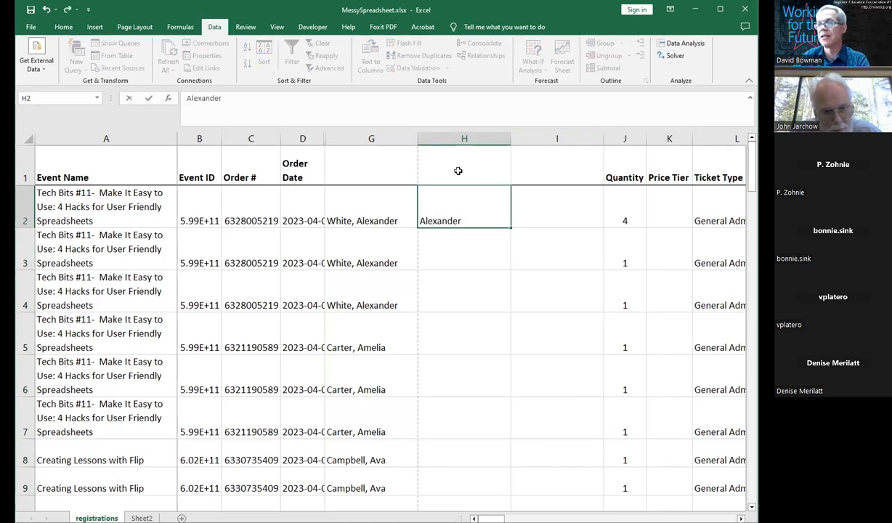
click(534, 203)
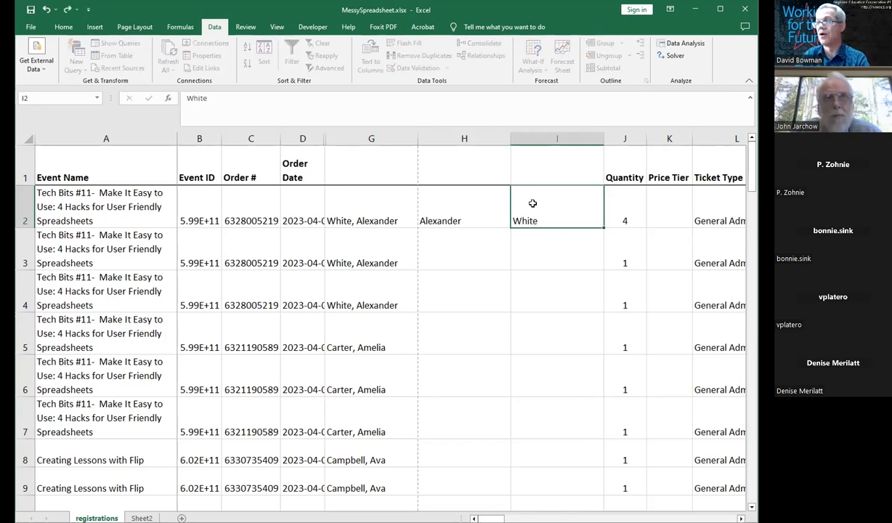
key(ctrl+Return)
key(Left)
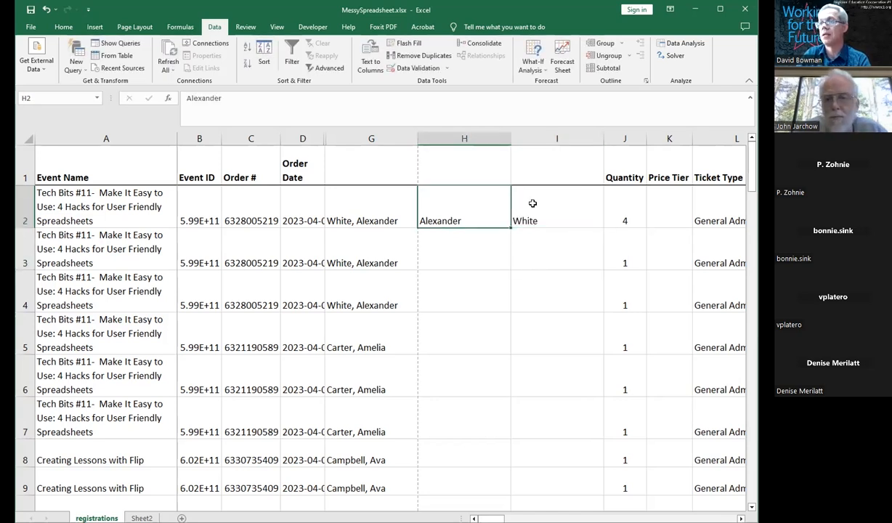
key(shift+Right)
key(shift+Down)
key(shift+Down)
key(shift+Down)
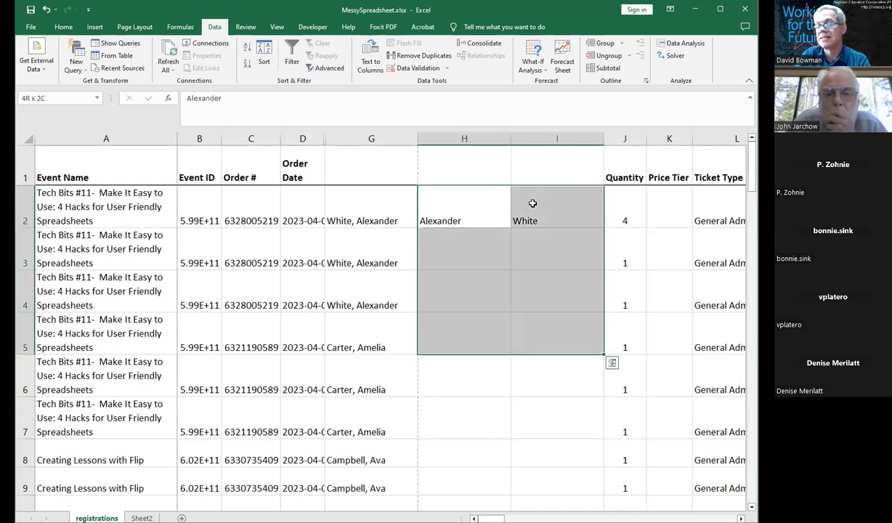
click(613, 363)
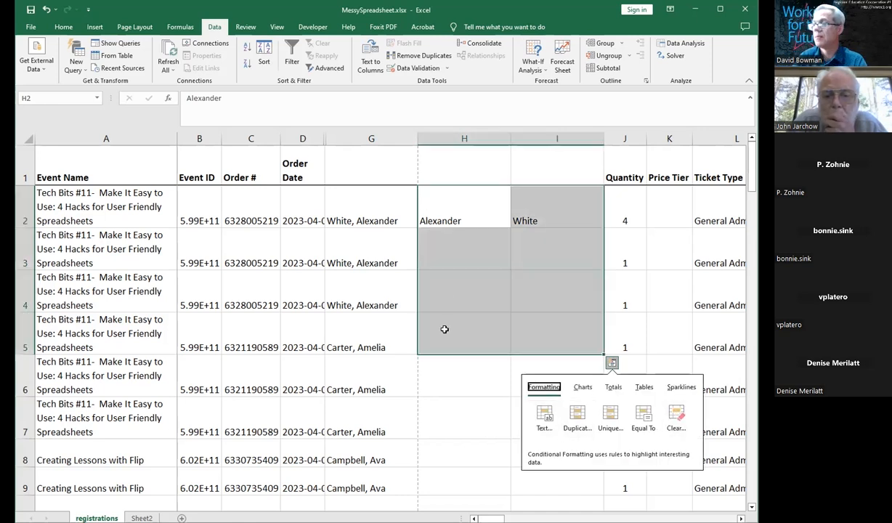
click(446, 299)
Step: Select column H from row 2 downward and Flash Fill the first names
drag(457, 215, 447, 426)
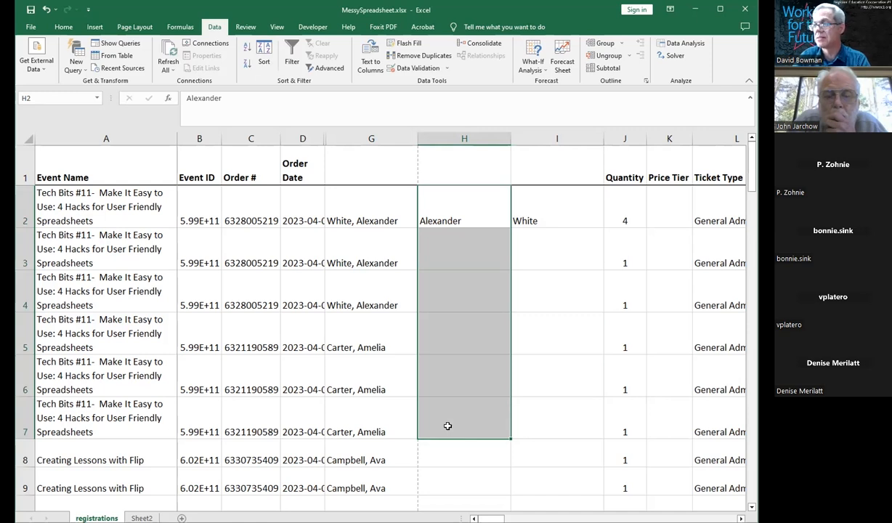
drag(447, 426, 447, 425)
scroll(447, 426, down, 3)
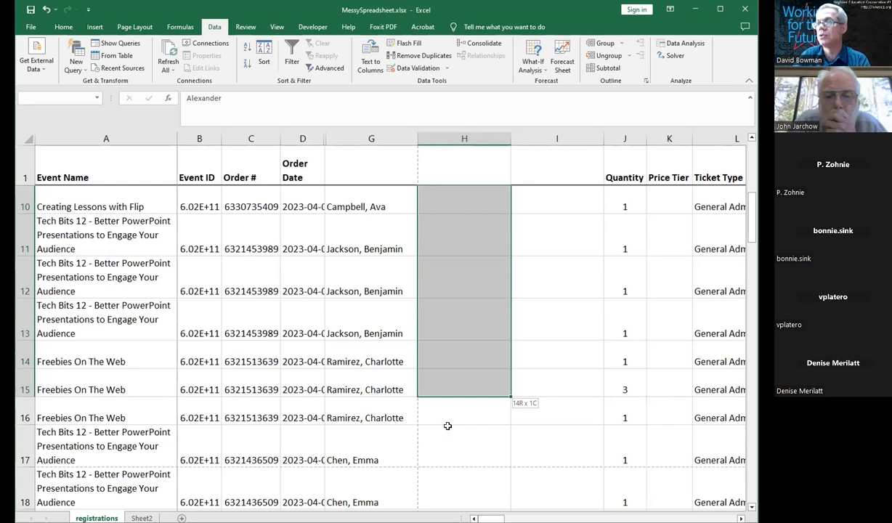
click(754, 359)
click(753, 359)
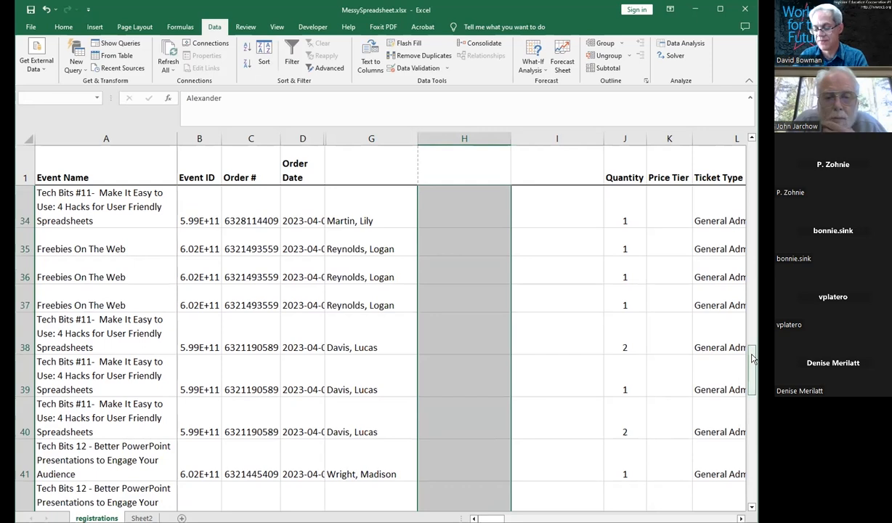
key(ctrl+e)
drag(752, 358, 752, 151)
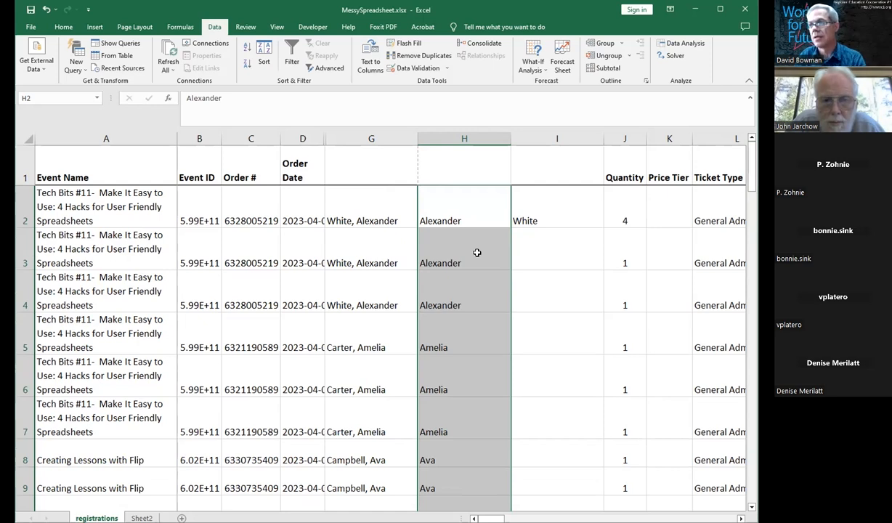
Step: Select column I from row 2 downward and Flash Fill the last names, then scroll down the column
click(546, 221)
key(Down)
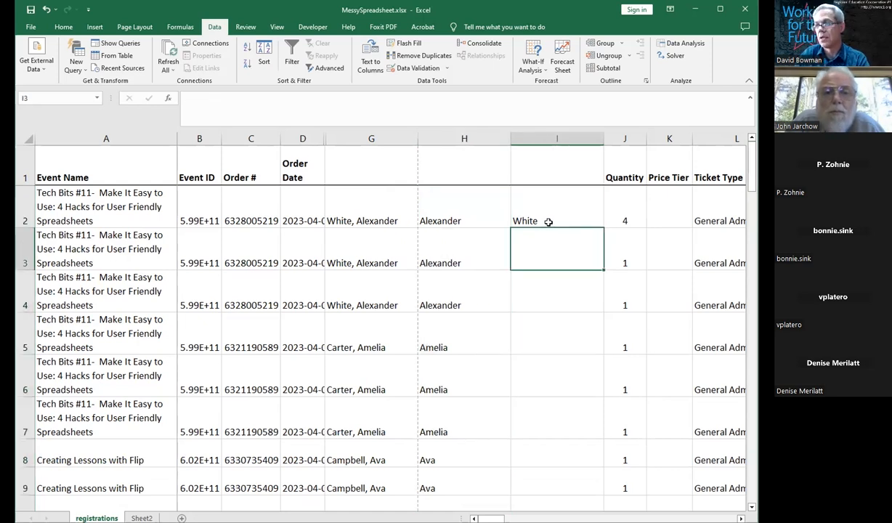
click(548, 222)
key(shift+Down)
key(shift+Down)
key(shift+Down)
key(shift+Down)
key(shift+Down)
key(shift+Down)
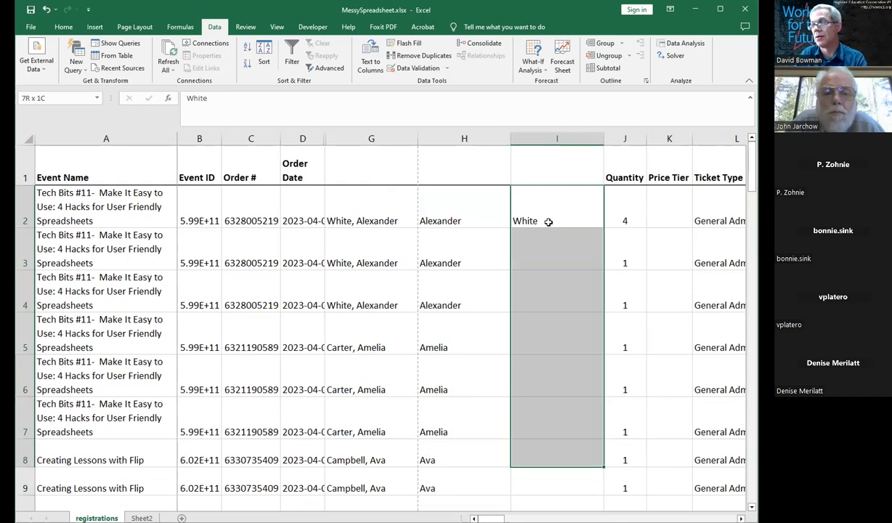
key(ctrl+e)
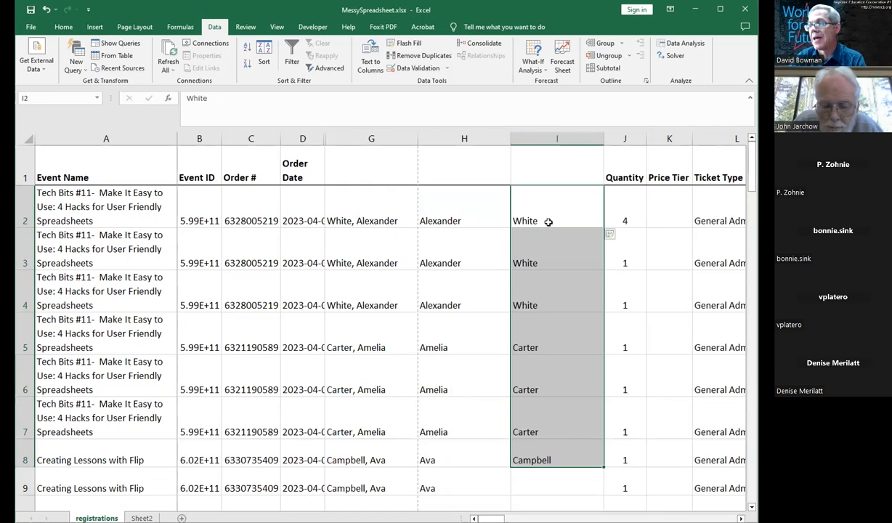
click(548, 222)
scroll(548, 221, down, 13)
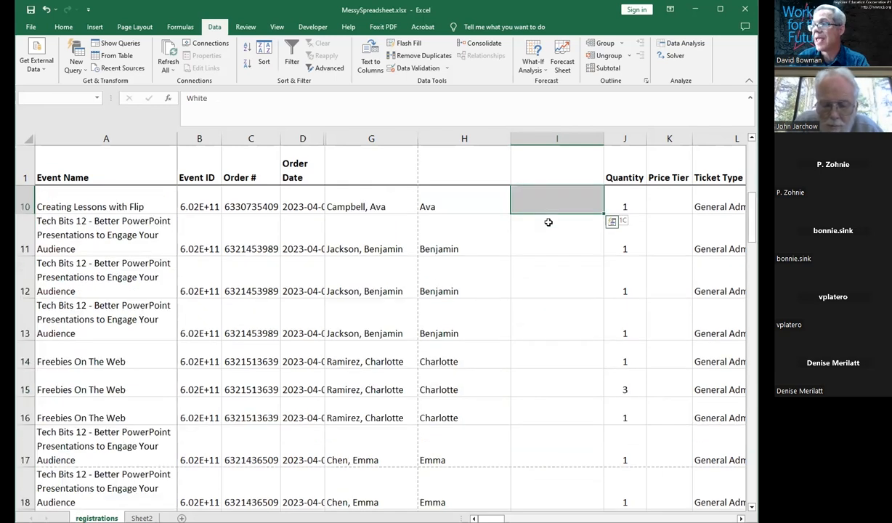
scroll(548, 222, down, 4)
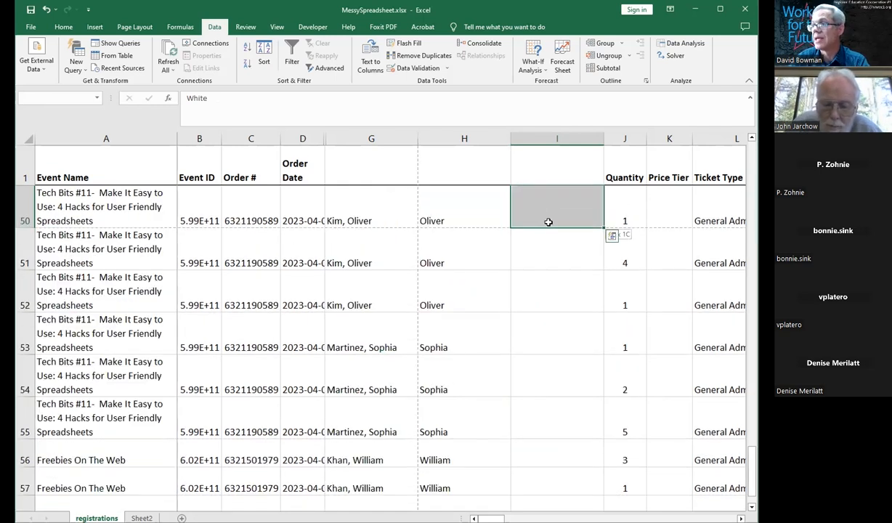
scroll(548, 221, down, 1)
key(ctrl+q)
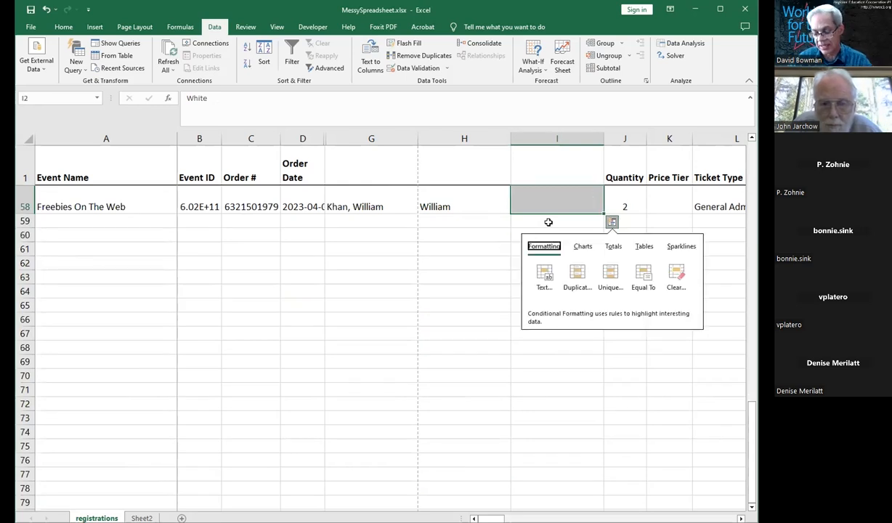
Step: Select column I from row 2 downward and Flash Fill the attendees' last names
click(589, 195)
key(Up)
key(Up)
key(Up)
key(Up)
key(Up)
key(Up)
key(Up)
key(Up)
key(Up)
key(Up)
key(Up)
key(Up)
key(Up)
key(Up)
key(Up)
key(Up)
key(Up)
key(Up)
key(Up)
key(Up)
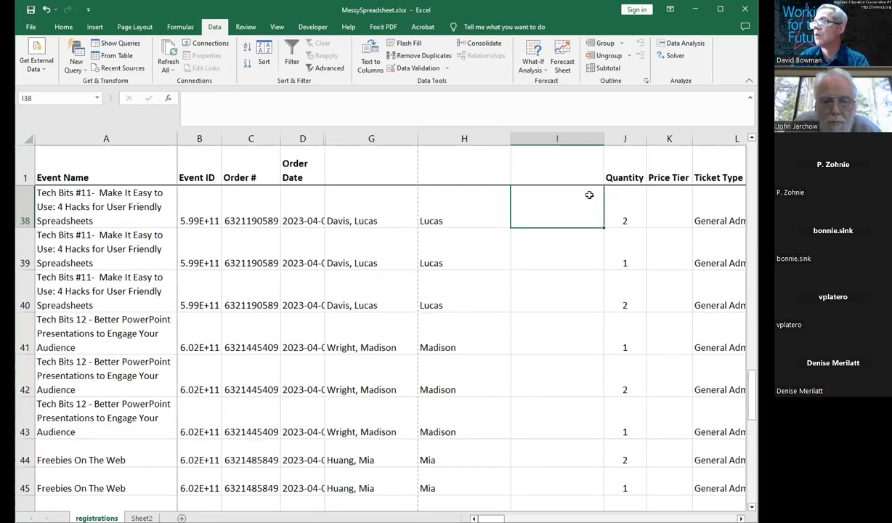
key(Up)
key(Up)
key(Up)
key(Up)
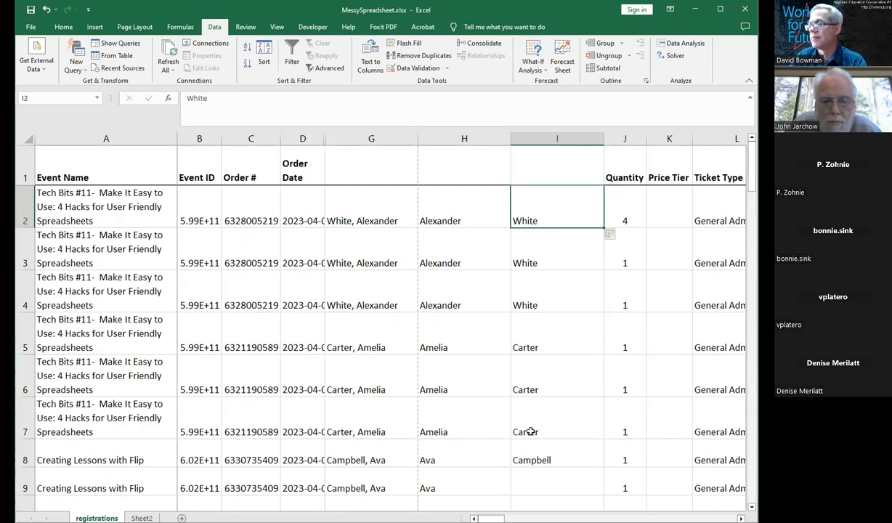
key(shift+Down)
key(shift+Down)
key(shift+Down)
key(shift+Down)
key(shift+Down)
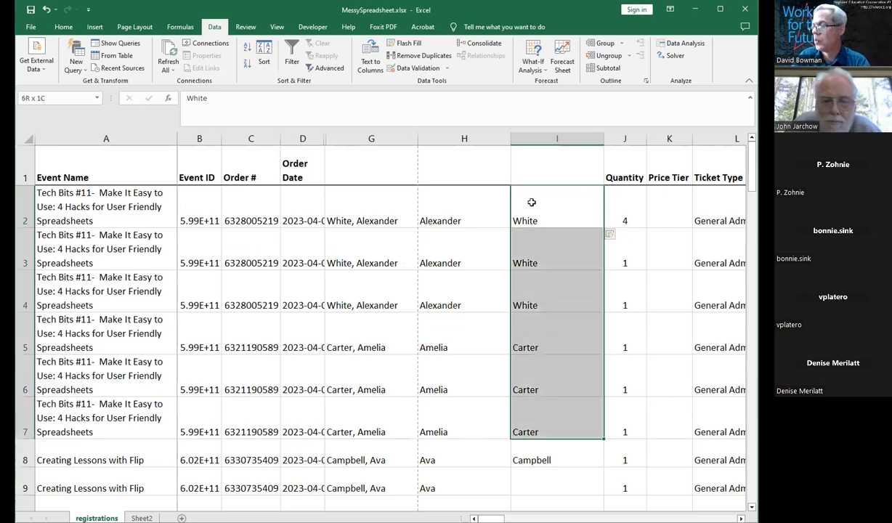
key(shift+Down)
key(shift+Down)
key(shift+Down)
key(shift+Down)
key(shift+Down)
key(shift+Down)
key(shift+Down)
key(shift+Down)
key(shift+Down)
key(shift+Down)
key(shift+Down)
key(shift+Down)
key(shift+Down)
key(shift+Down)
key(shift+Down)
key(shift+Down)
key(shift+Down)
key(shift+Down)
key(shift+Down)
key(shift+Down)
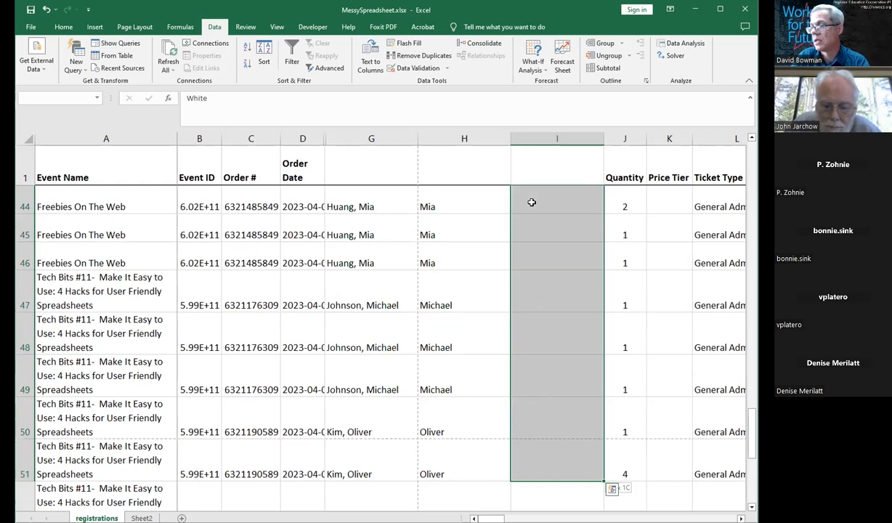
key(shift+Down)
key(shift+Down)
key(shift+Down)
key(shift+Down)
key(shift+Down)
key(shift+Down)
key(shift+Down)
key(ctrl+e)
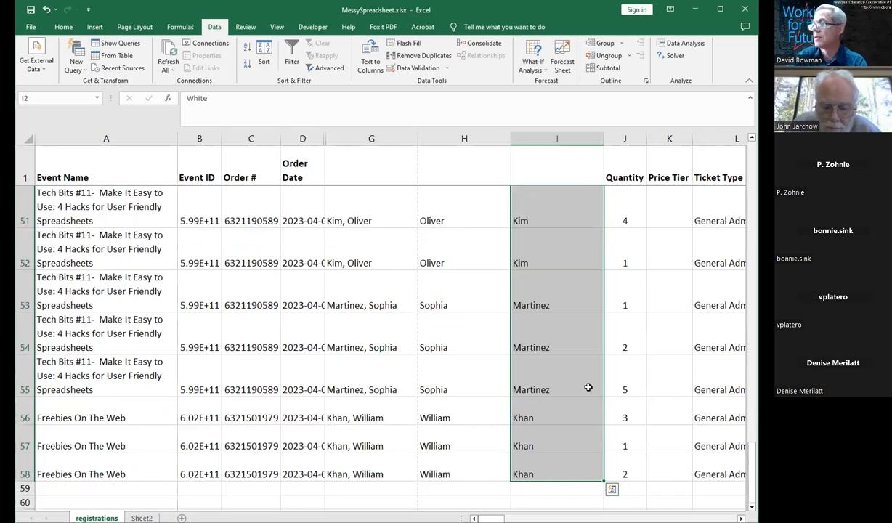
drag(754, 488, 751, 191)
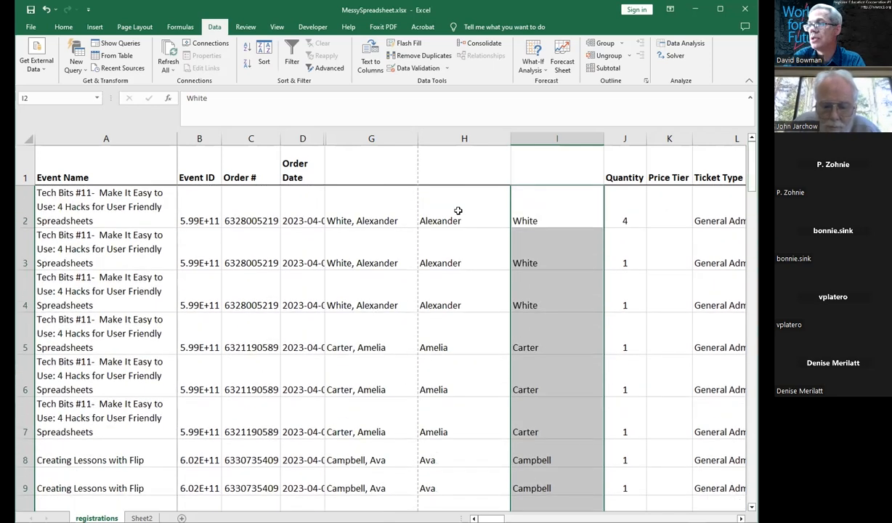
Step: Delete the two Flash Fill columns H and I
click(437, 202)
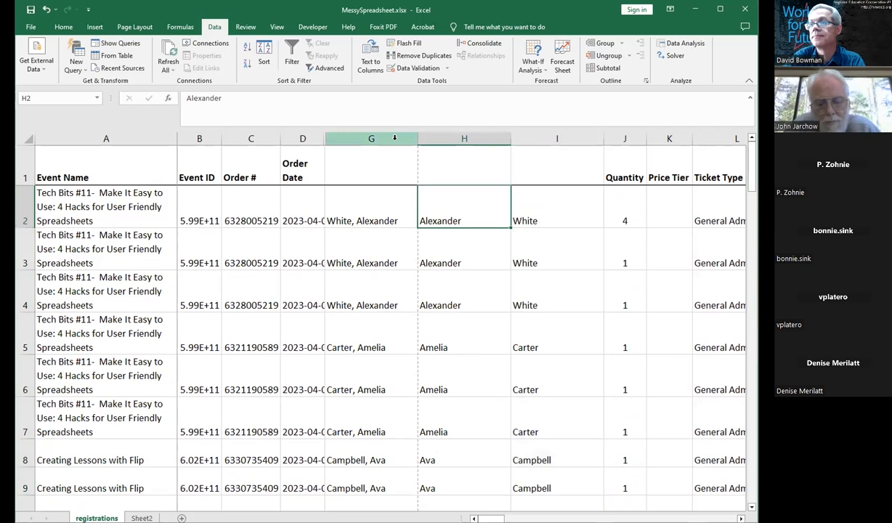
right_click(394, 138)
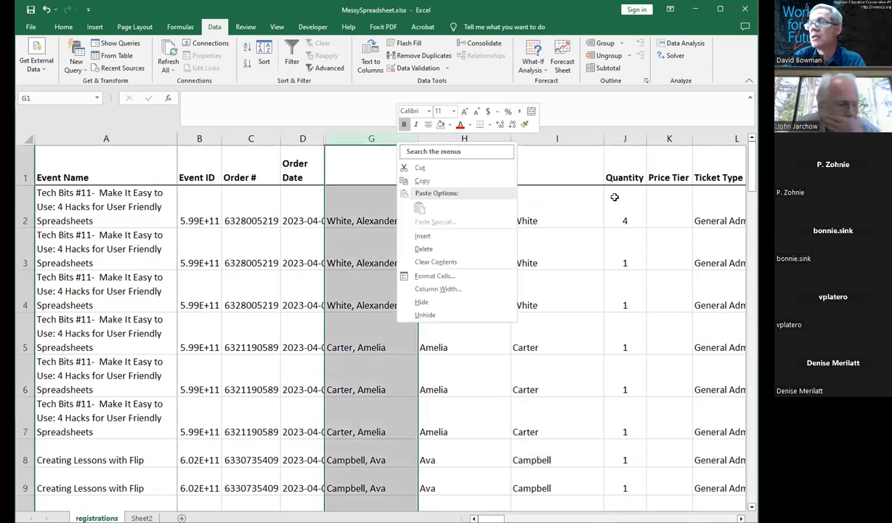
key(Escape)
drag(473, 136, 537, 139)
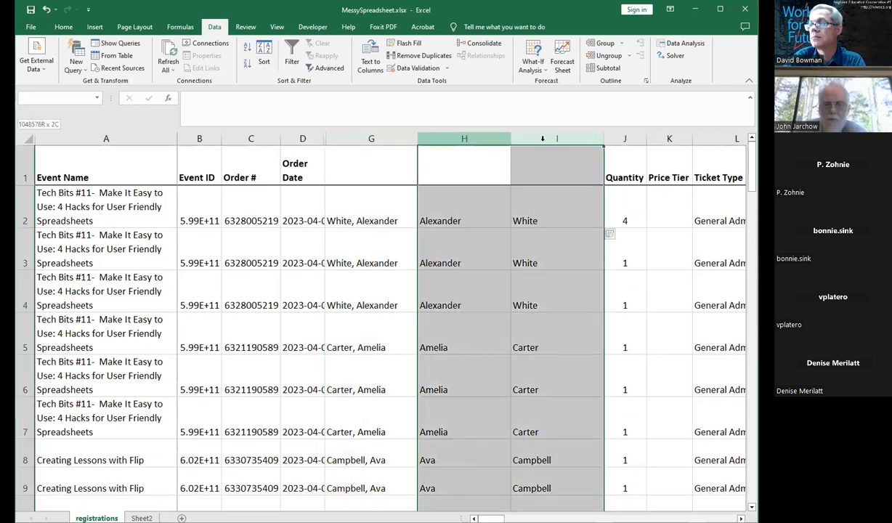
right_click(549, 140)
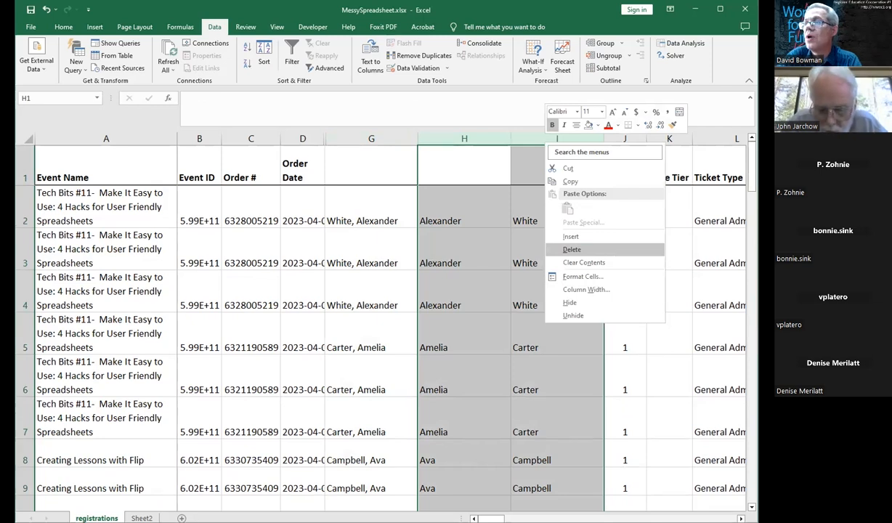
key(Return)
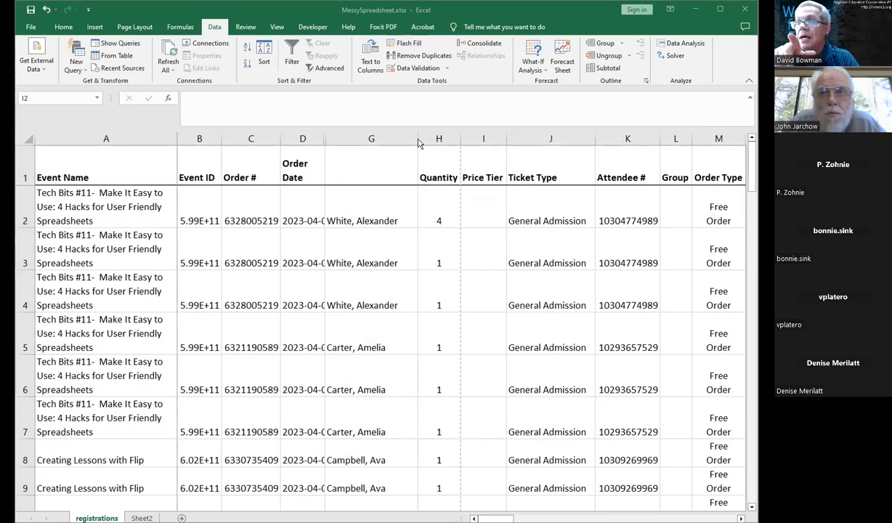
Step: Unhide the hidden columns between Order Date and the combined-name column
click(448, 138)
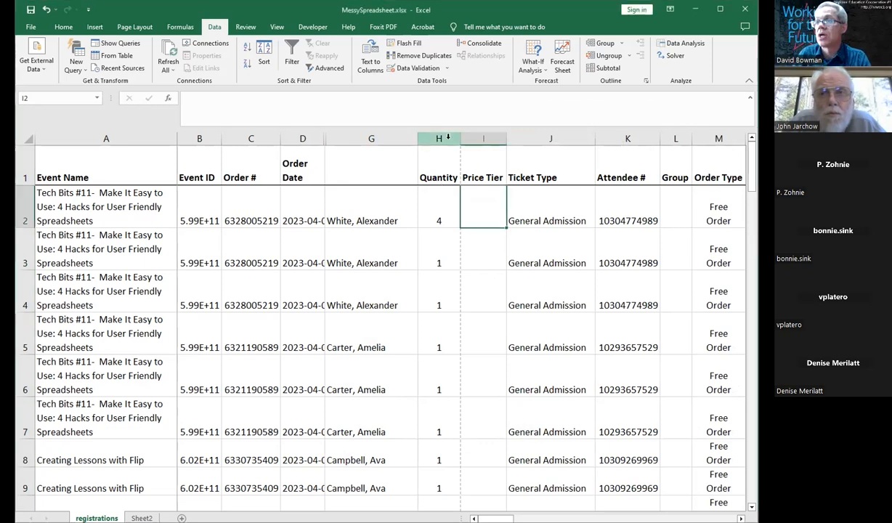
drag(302, 138, 344, 138)
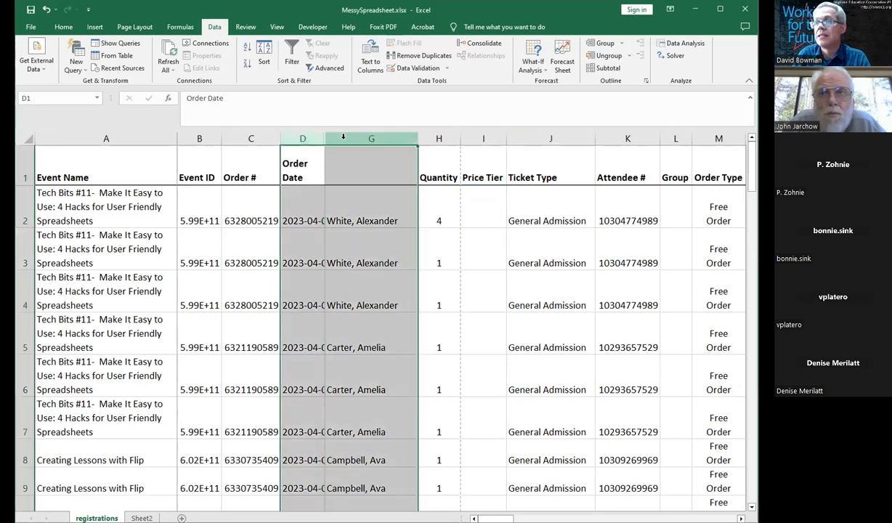
right_click(344, 138)
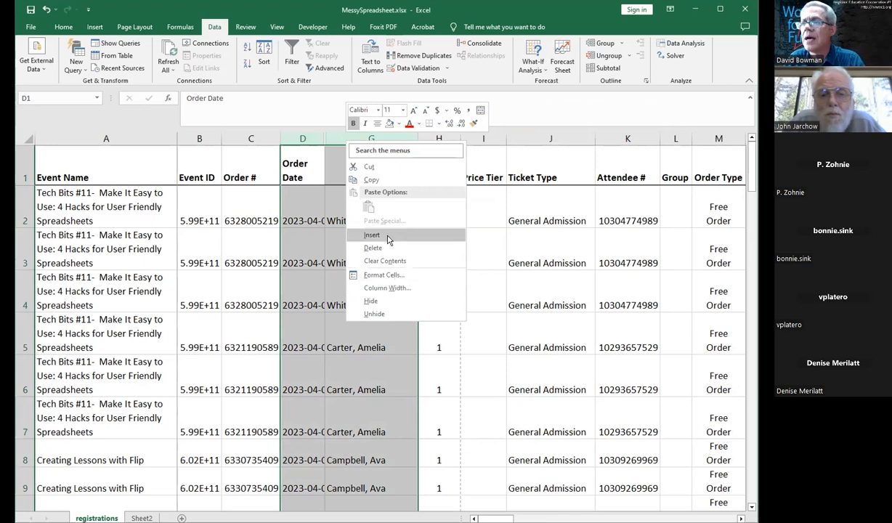
click(359, 211)
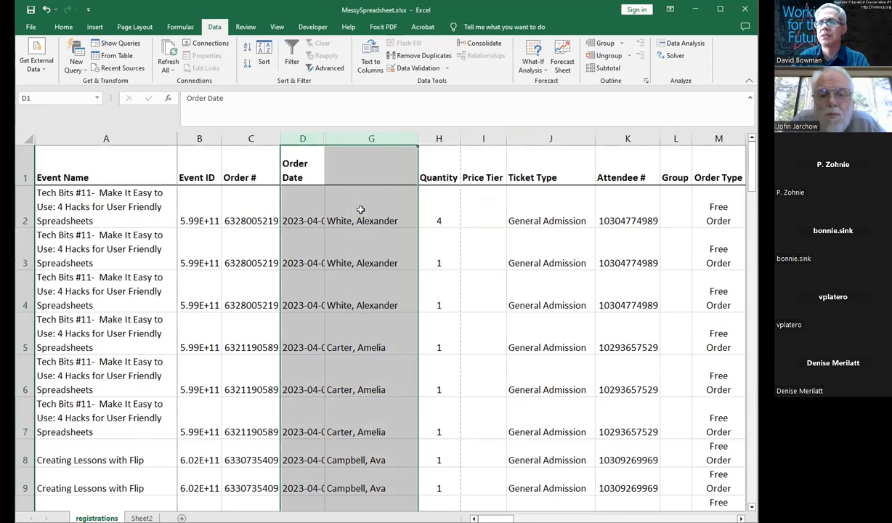
click(358, 207)
drag(302, 137, 352, 139)
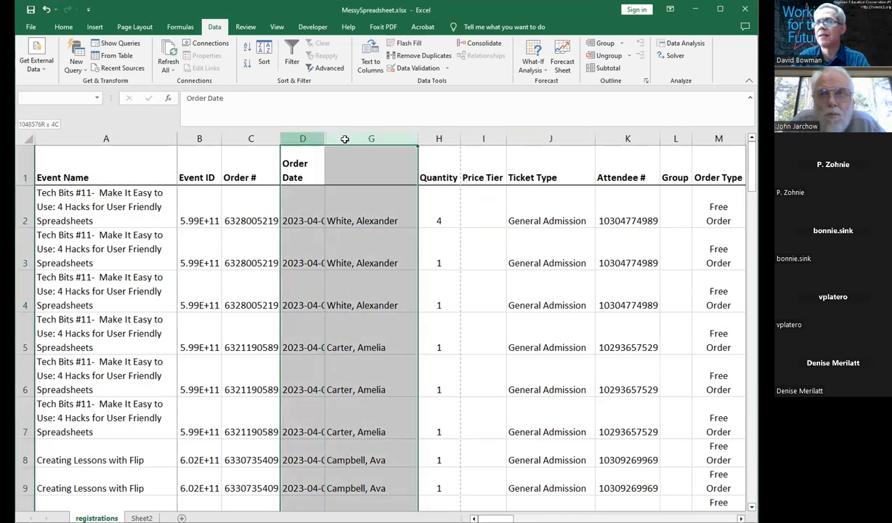
right_click(350, 140)
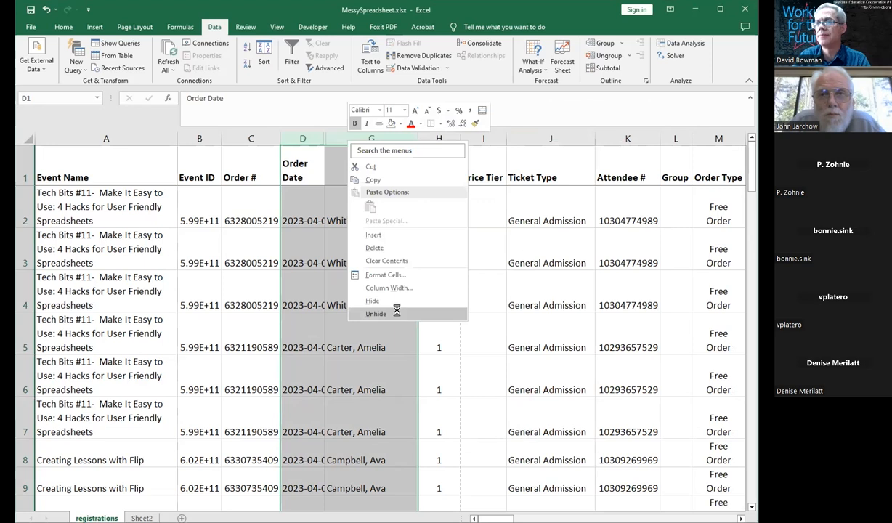
click(397, 314)
Step: Clear column G and enter the first attendee's name in G2 as last name, comma, first name
click(456, 135)
key(Delete)
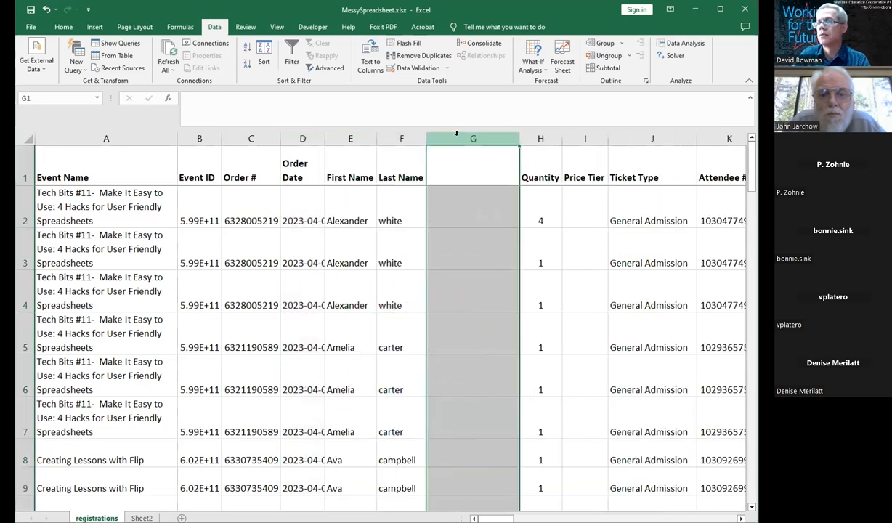
click(488, 217)
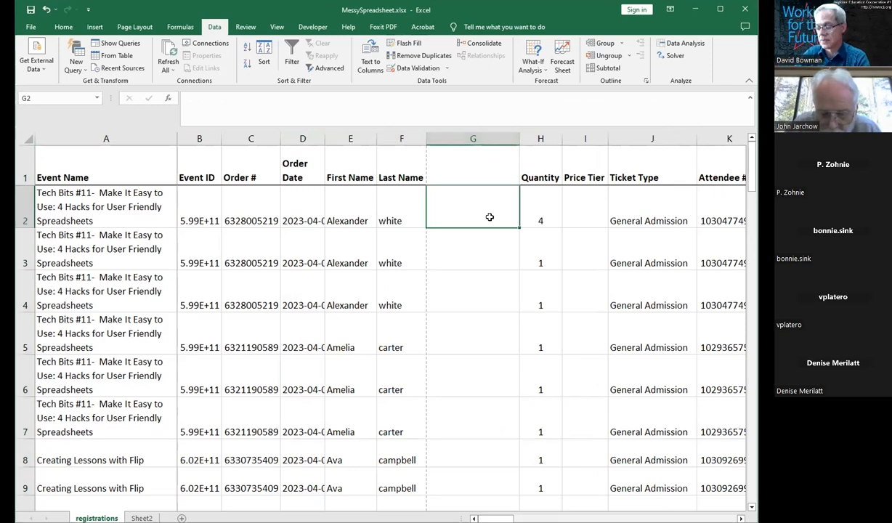
key(Return)
click(491, 218)
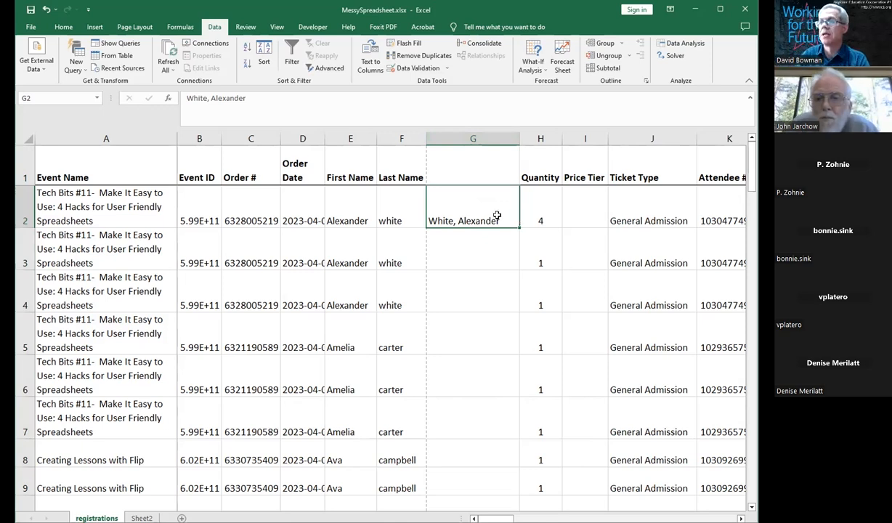
Step: Select column G from row 2 downward and Flash Fill the combined last-name, first-name entries
key(Left)
key(Right)
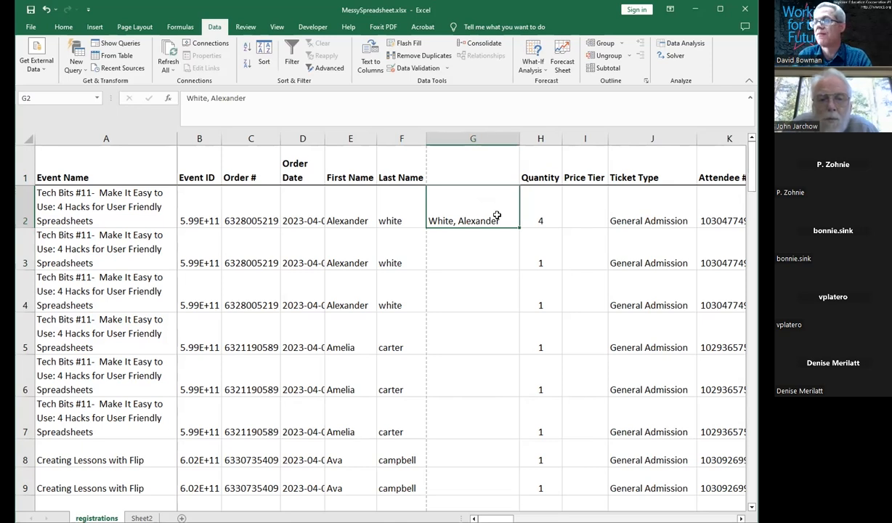
key(shift+Right)
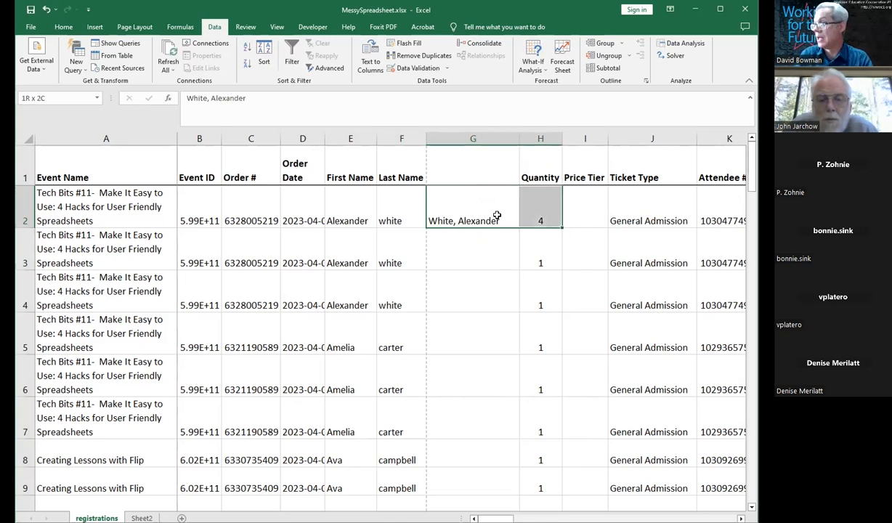
key(Left)
key(Right)
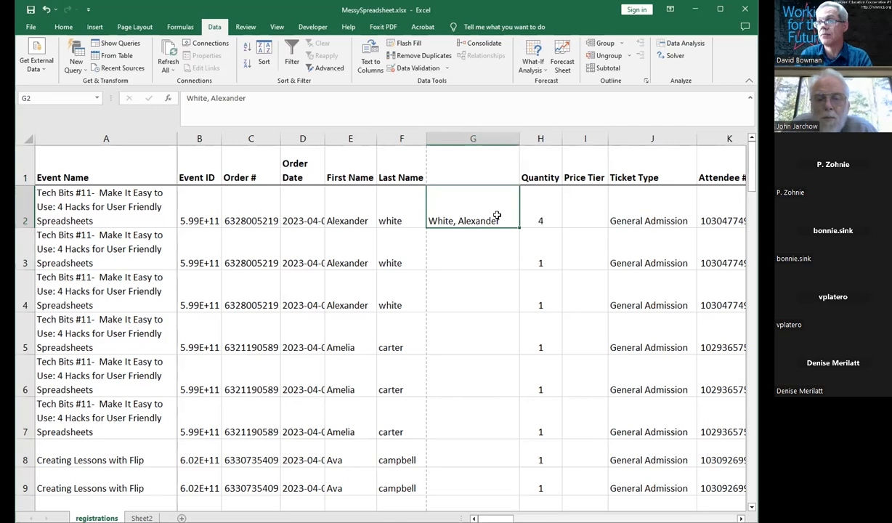
key(shift+Down)
key(shift+Down)
key(shift+Down)
key(shift+Down)
key(shift+Down)
key(shift+Down)
key(shift+Down)
key(shift+Down)
key(shift+Down)
key(shift+Down)
key(shift+Down)
key(shift+Down)
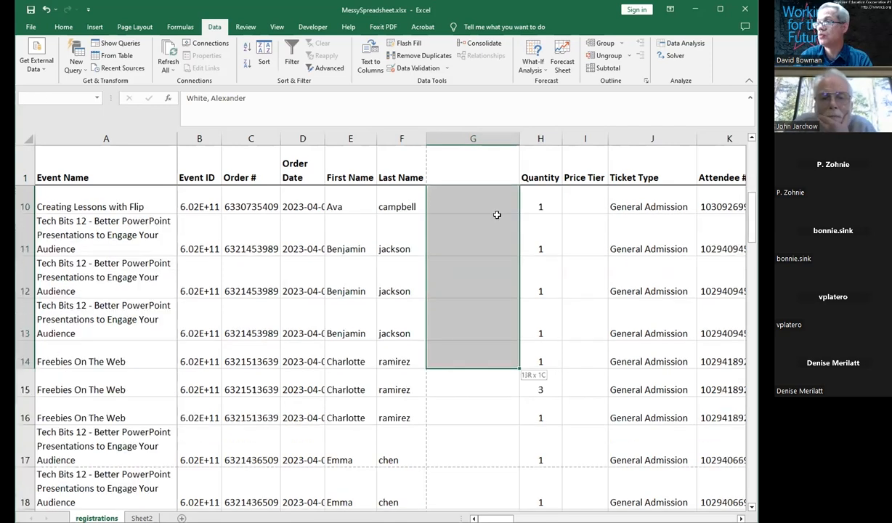
key(shift+Down)
key(shift+Down)
key(shift+Down)
key(shift+Down)
key(shift+Down)
key(shift+Down)
key(shift+Down)
key(shift+Down)
key(shift+Down)
key(shift+Down)
key(shift+Down)
key(shift+Down)
key(shift+Down)
key(shift+Down)
key(shift+Down)
key(shift+Down)
key(shift+Down)
key(shift+Down)
key(shift+Down)
key(shift+Down)
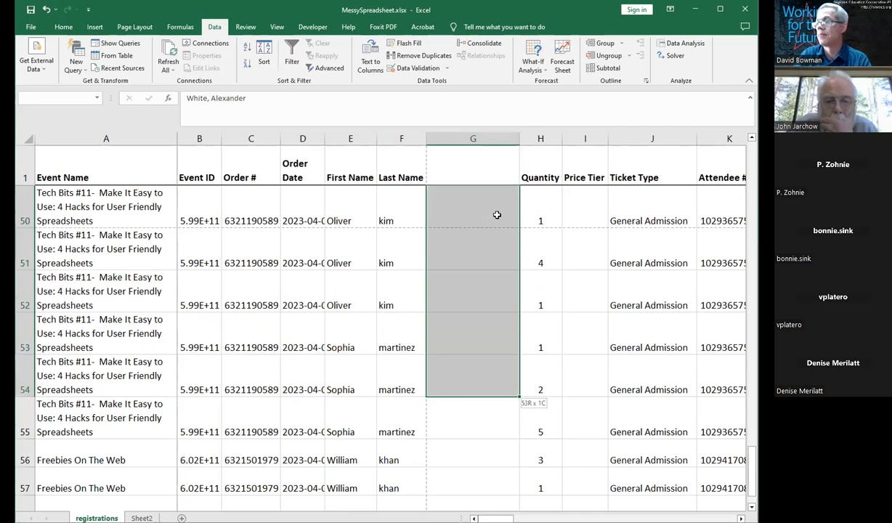
key(shift+Down)
key(shift+Down)
key(shift+Down)
key(shift+Down)
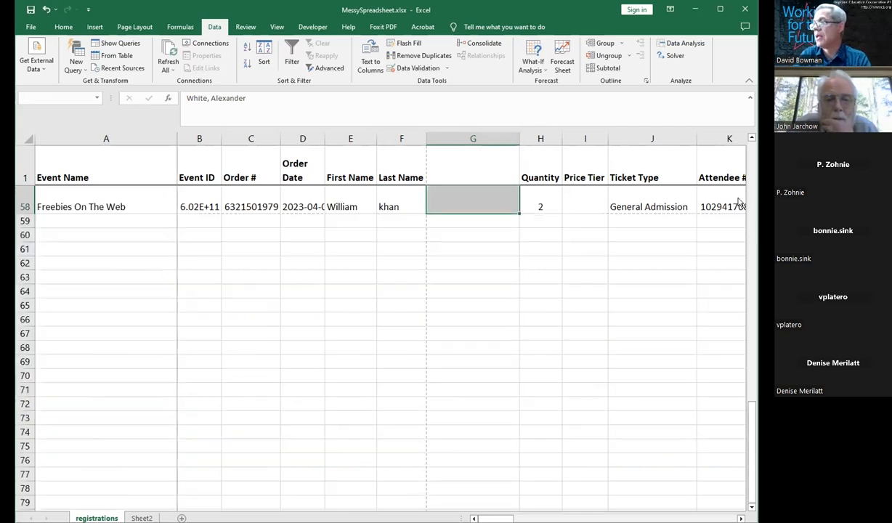
drag(751, 412, 734, 143)
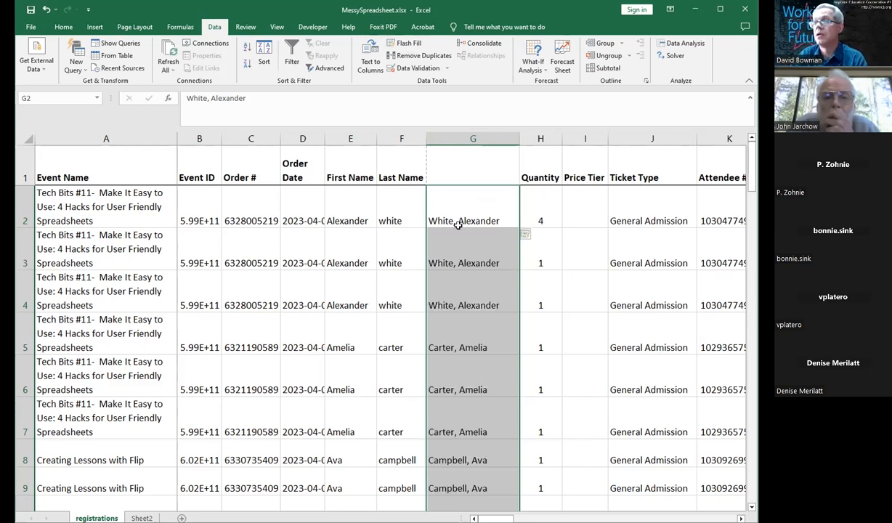
key(Return)
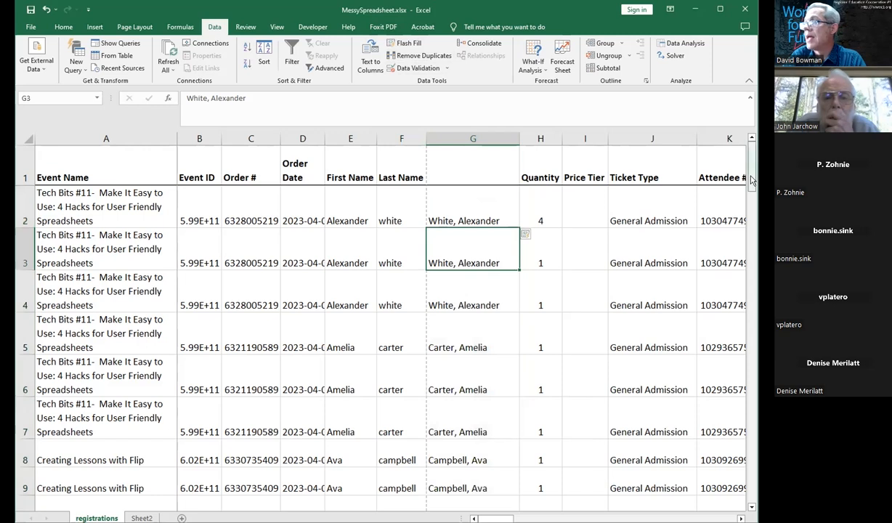
Step: Insert two blank columns H and I ahead of the Quantity column
mouse_move(751, 181)
mouse_down()
mouse_move(752, 209)
mouse_move(752, 181)
mouse_up()
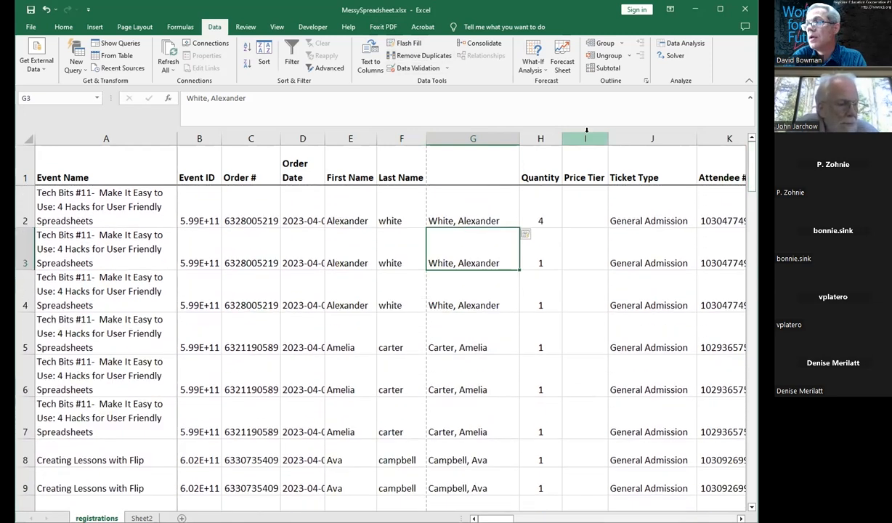
drag(542, 138, 577, 140)
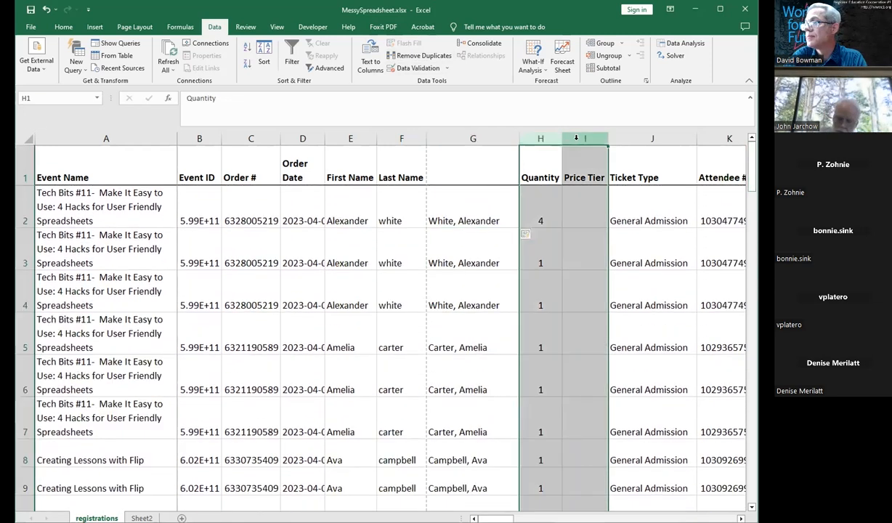
right_click(577, 140)
click(602, 236)
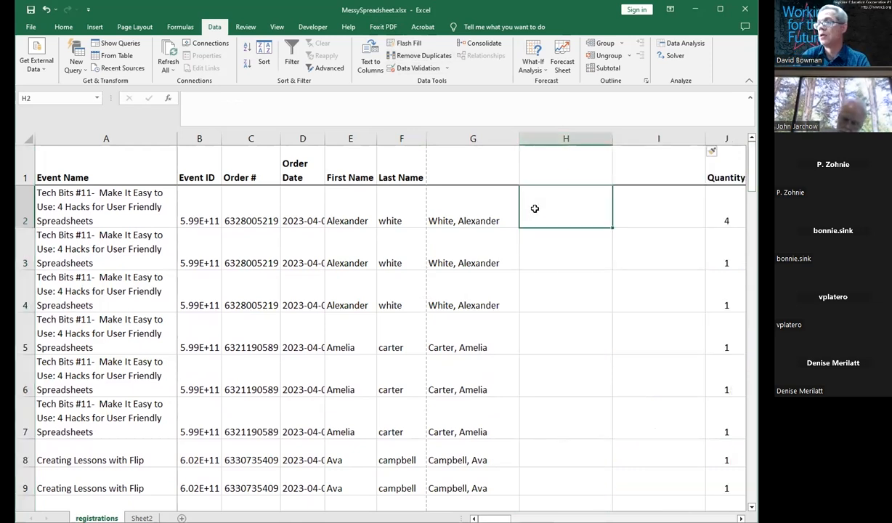
Step: Enter the first attendee's last name in H2 and first name in I2, split from the combined name
key(Tab)
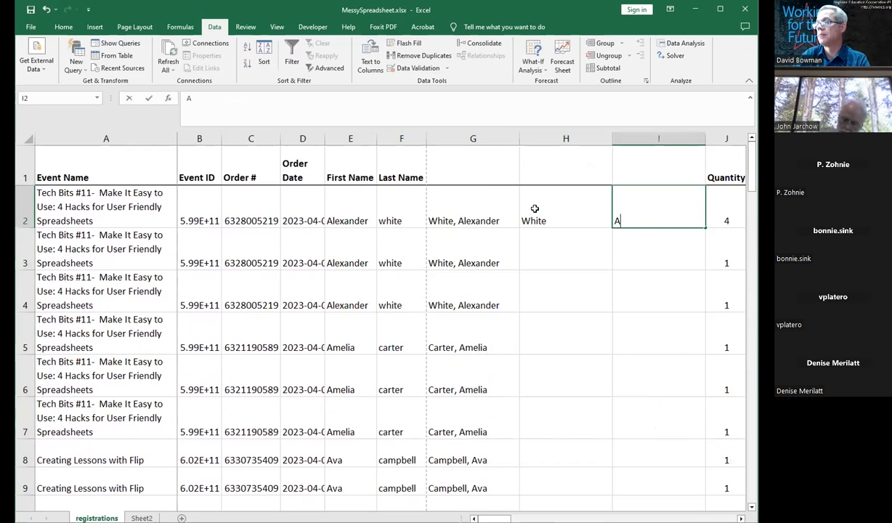
key(Return)
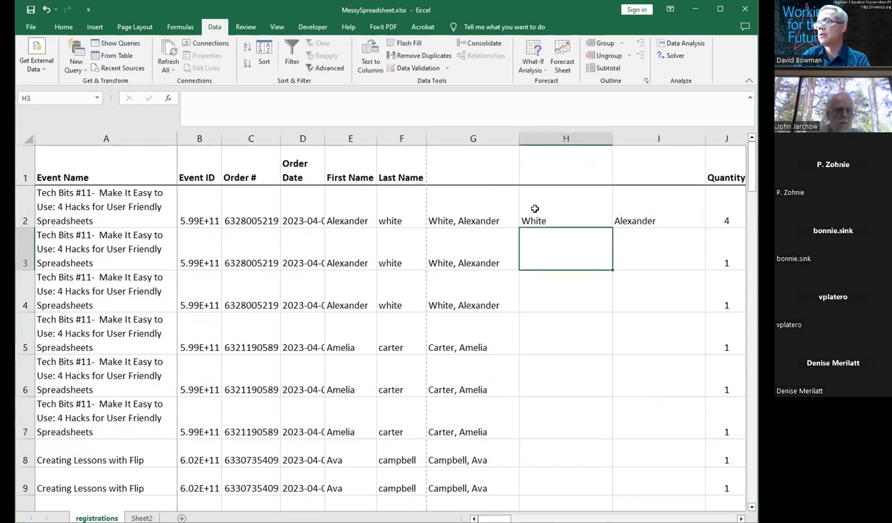
Step: Flash Fill the attendees' last names down column H starting from H2
click(534, 209)
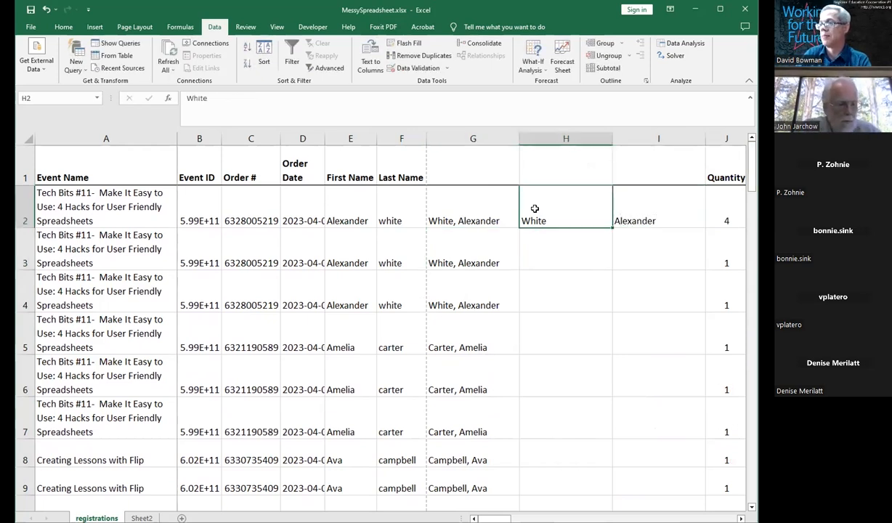
key(shift+Right)
key(shift+Down)
key(shift+Down)
key(shift+Down)
key(shift+Down)
key(shift+Down)
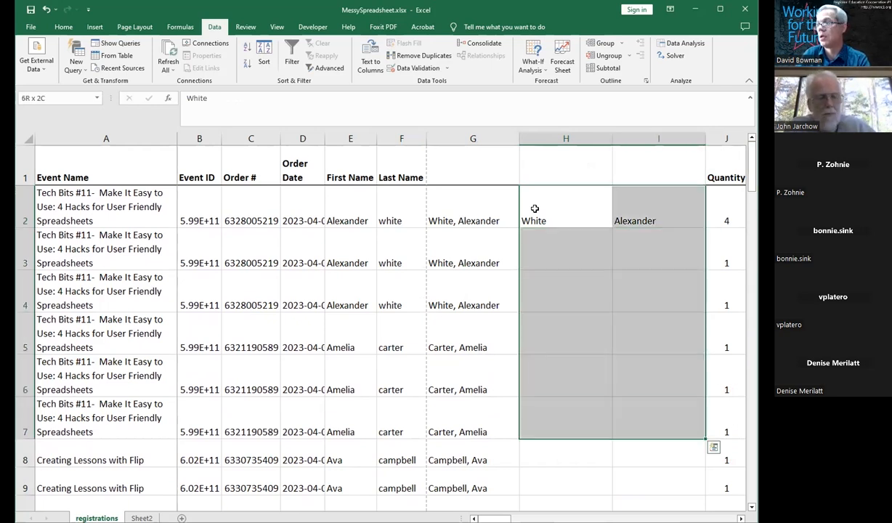
click(535, 209)
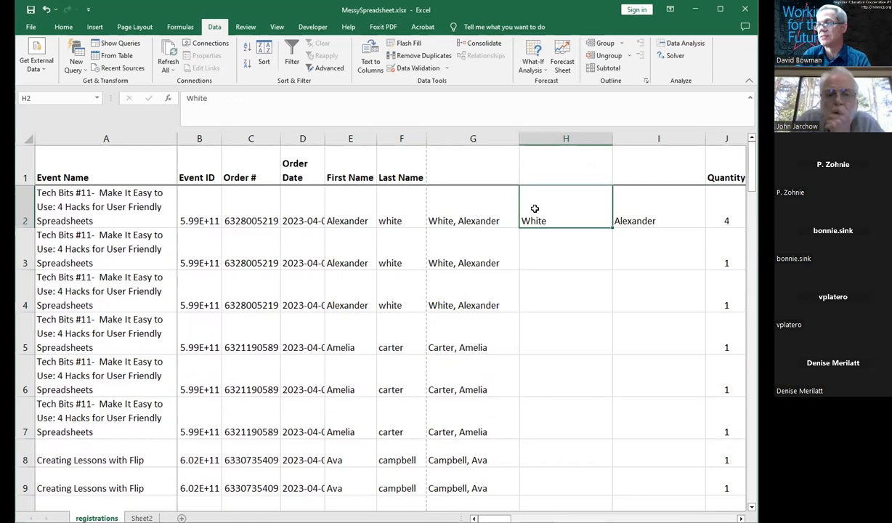
drag(534, 209, 534, 209)
key(ctrl+e)
key(Up)
key(Up)
key(Up)
key(Up)
key(Up)
key(Up)
key(Up)
key(Up)
key(Up)
key(Up)
key(Up)
key(Up)
key(Up)
key(Up)
key(Up)
key(Up)
key(Up)
key(Up)
key(Up)
key(Up)
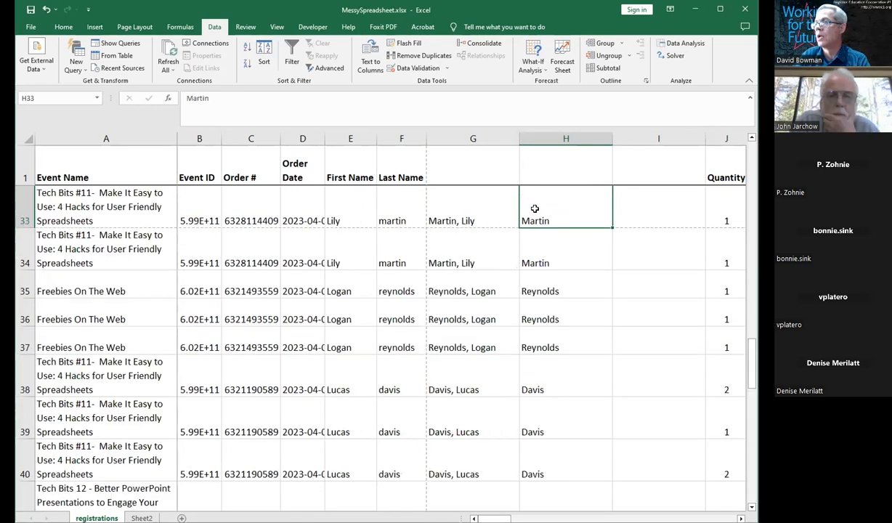
key(Up)
key(Up)
key(Up)
key(Up)
key(Up)
key(Up)
key(Up)
key(Up)
key(Up)
key(Up)
key(Up)
key(Up)
key(Up)
key(Up)
key(Up)
key(Up)
key(Up)
key(Up)
key(Up)
key(Up)
Step: Flash Fill the attendees' first names down column I starting from I2
click(650, 205)
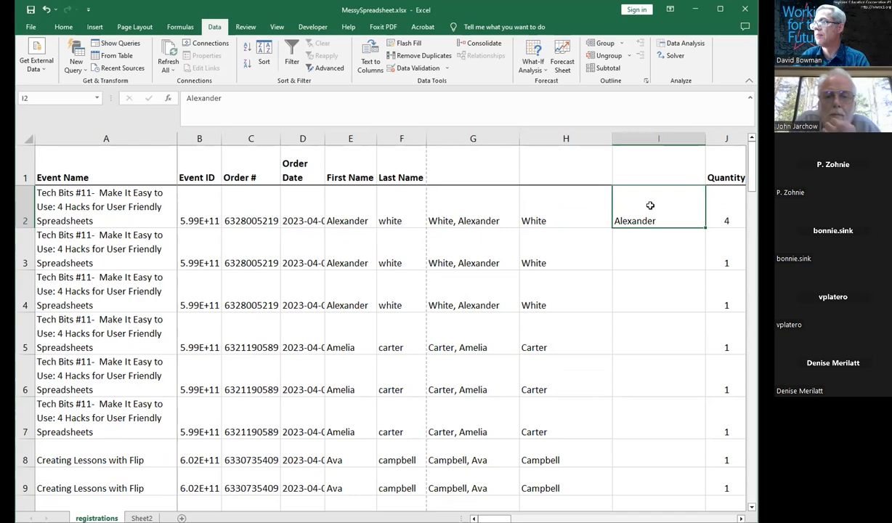
drag(650, 206, 650, 206)
key(ctrl+e)
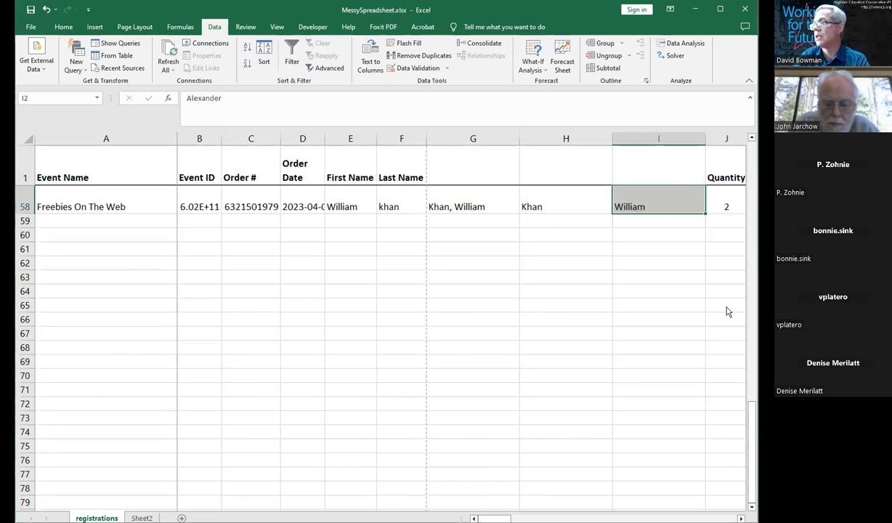
scroll(729, 311, up, 19)
click(615, 241)
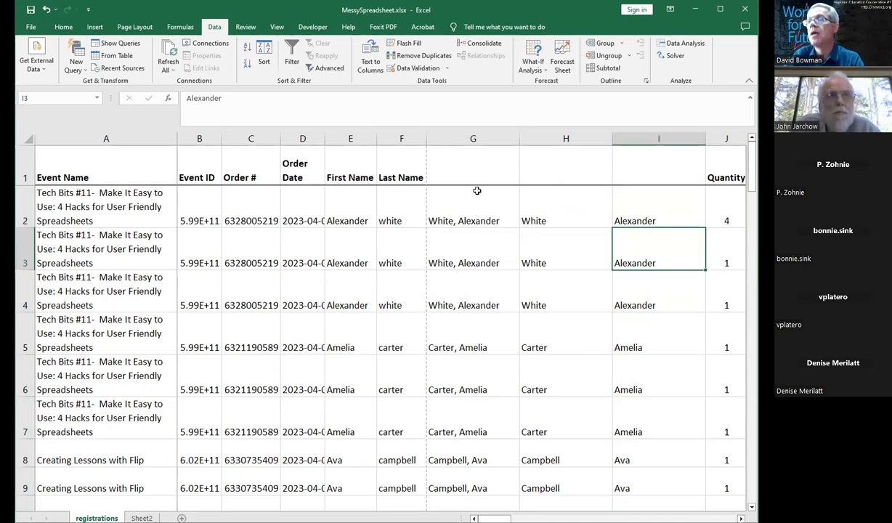
Step: Insert a blank column D between the Order # and Order Date columns
right_click(300, 137)
click(342, 231)
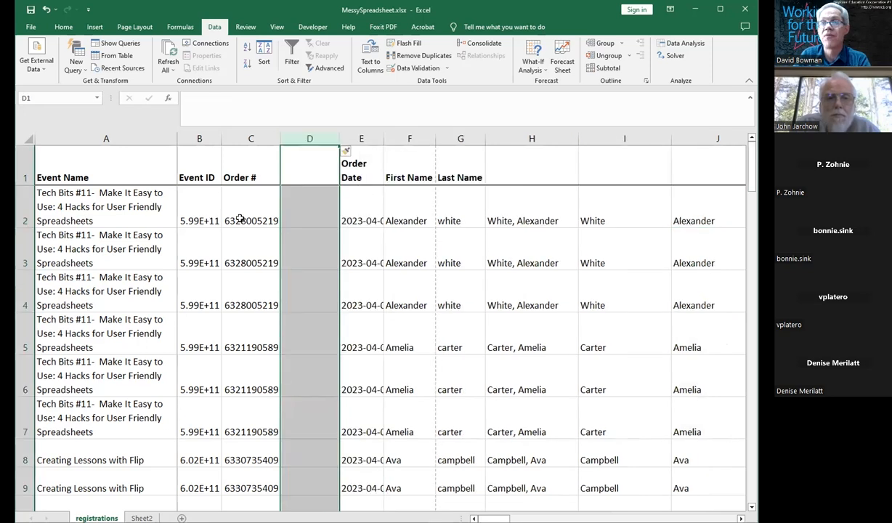
click(232, 209)
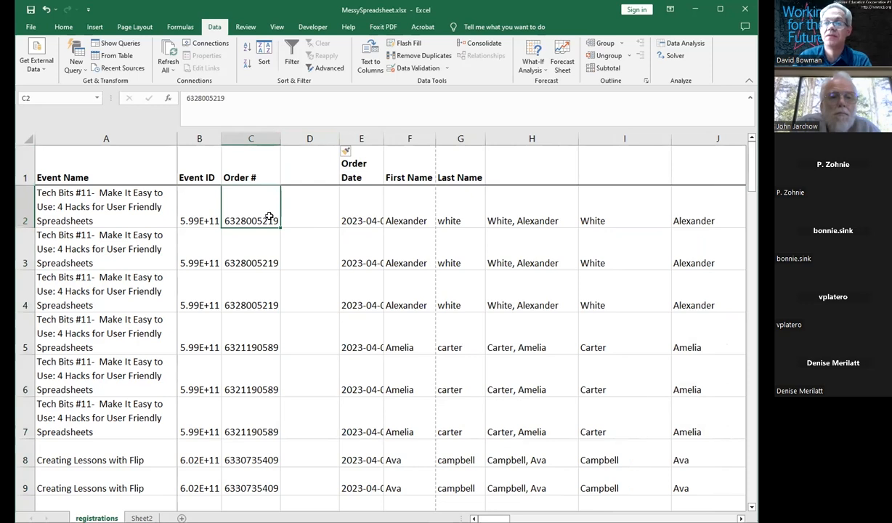
Step: Enter 219 in D2 and fill it down through D7
click(310, 225)
text(219)
key(Return)
click(312, 216)
key(shift+Down)
key(shift+Down)
key(shift+Down)
key(shift+Down)
key(shift+Down)
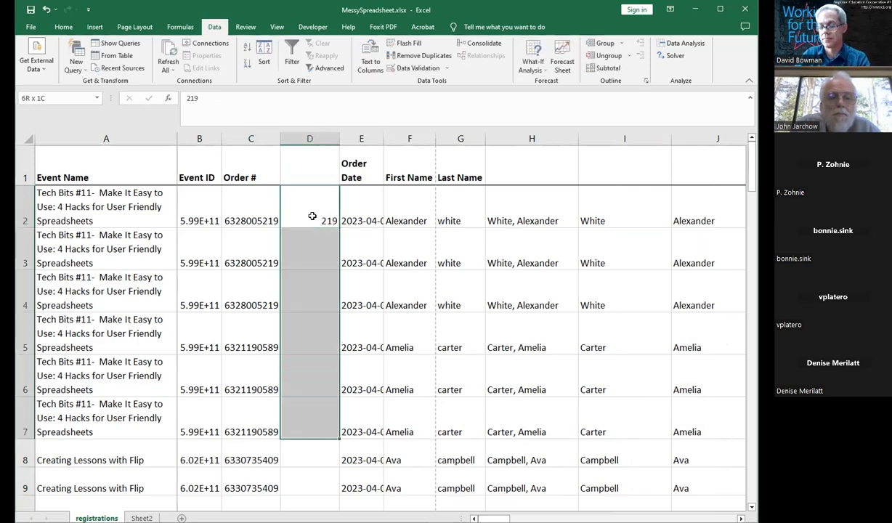
key(ctrl+d)
click(306, 363)
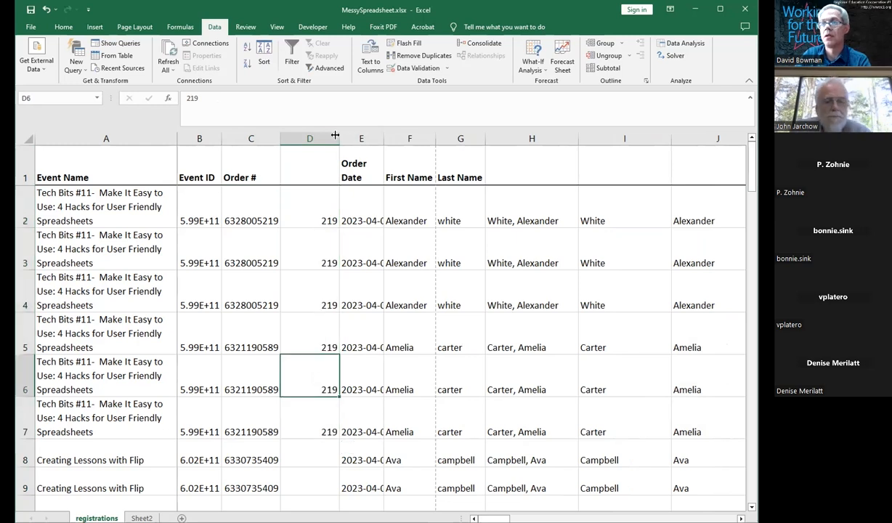
Step: Try to Flash Fill the order-number endings down column D from the 219 examples
drag(301, 202, 299, 450)
key(ctrl+e)
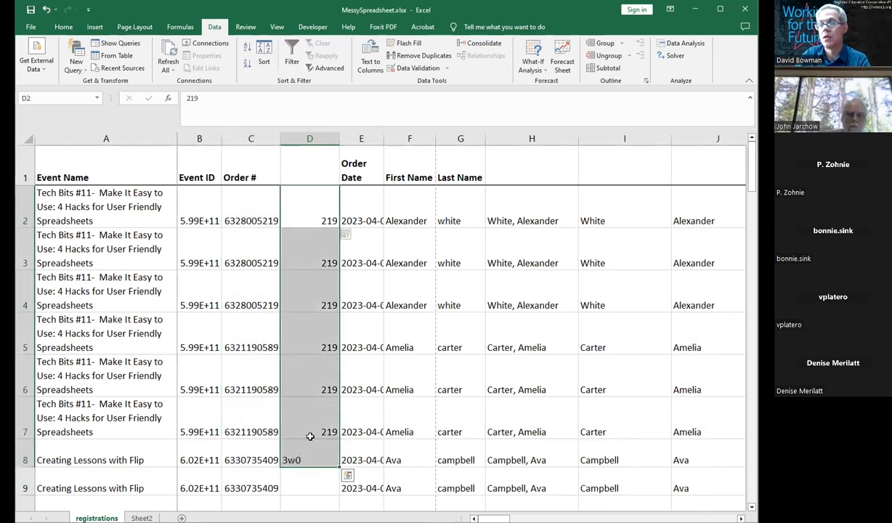
click(305, 401)
click(329, 207)
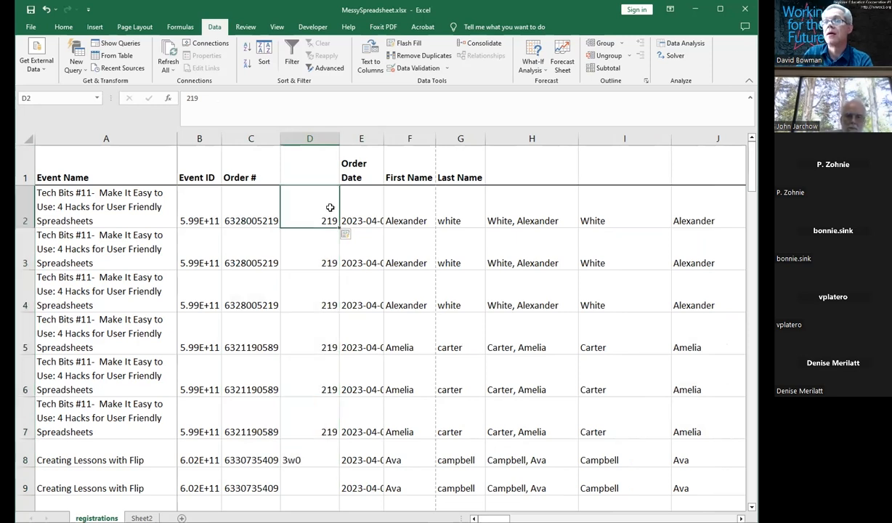
key(shift+Page_Down)
key(shift+Page_Down)
key(shift+Page_Down)
key(shift+Page_Down)
key(shift+Page_Down)
key(shift+Page_Down)
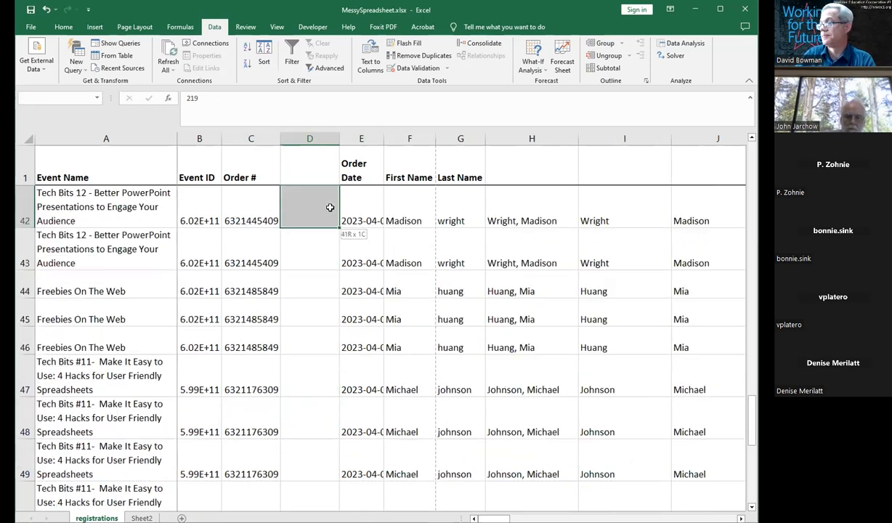
key(shift+Page_Down)
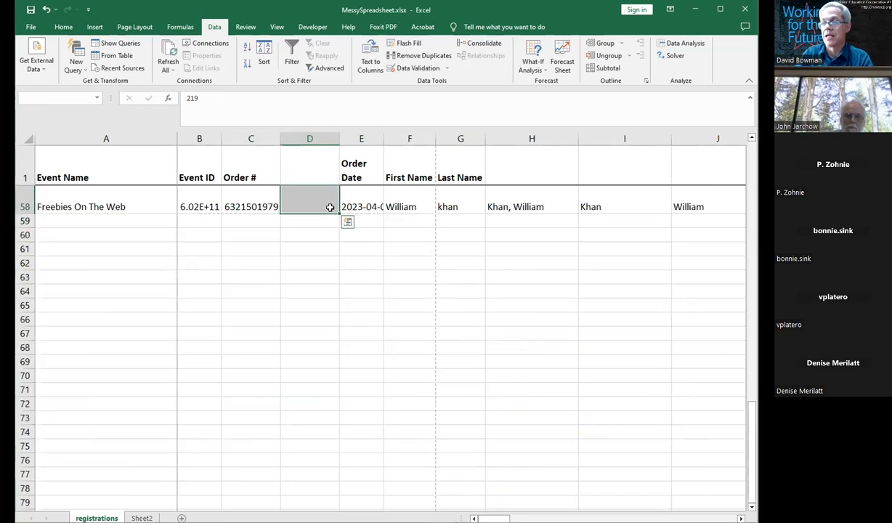
click(750, 169)
click(409, 44)
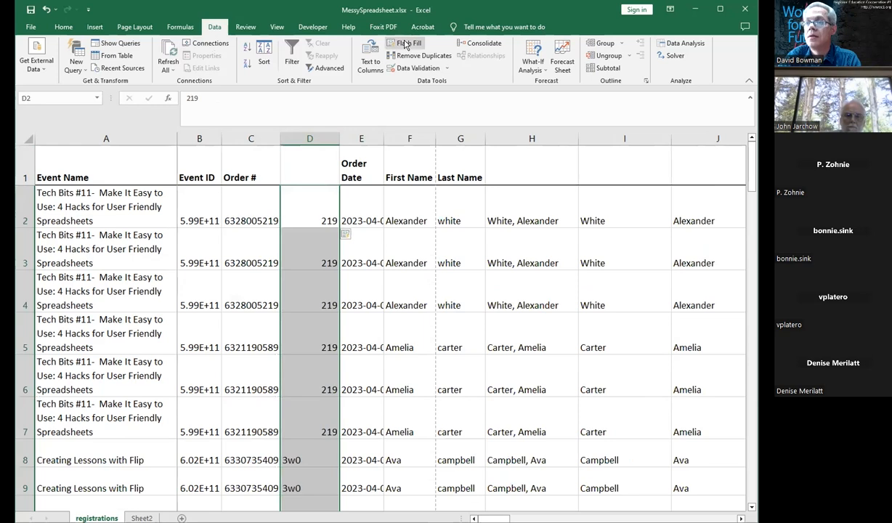
Step: Examine the Event ID, Order # and column D cells around row 8
click(297, 449)
key(Left)
key(Right)
key(Left)
key(Left)
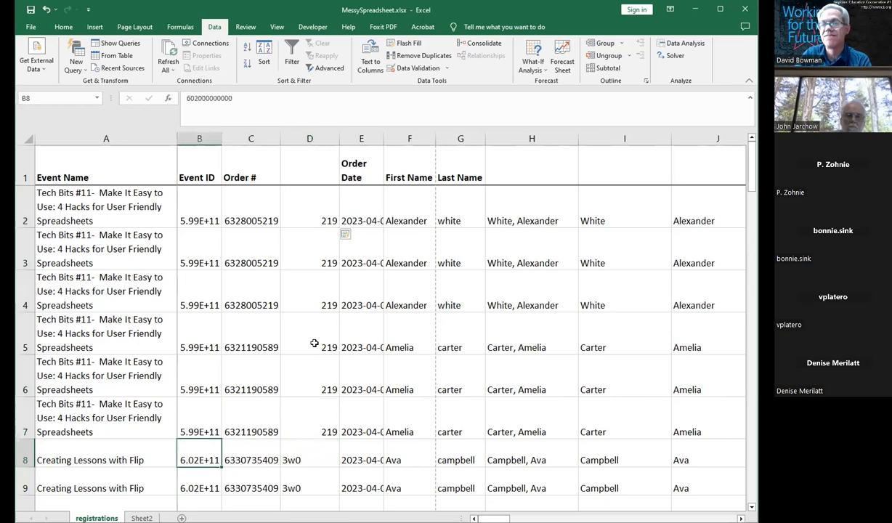
key(Right)
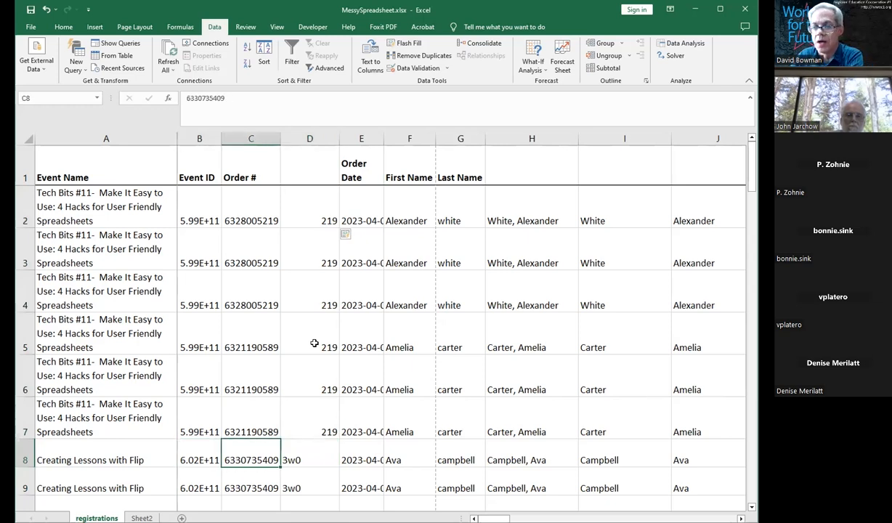
key(Right)
key(Left)
key(Left)
key(Left)
key(Right)
key(Right)
key(Right)
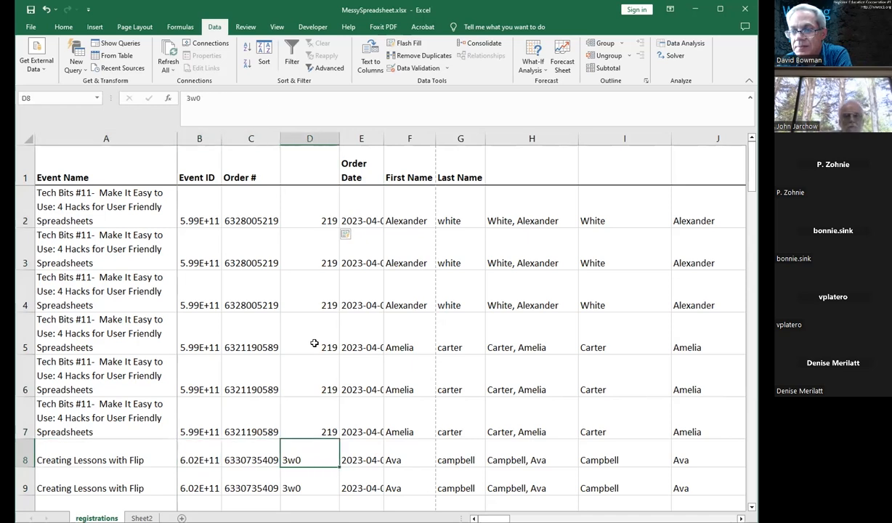
key(Left)
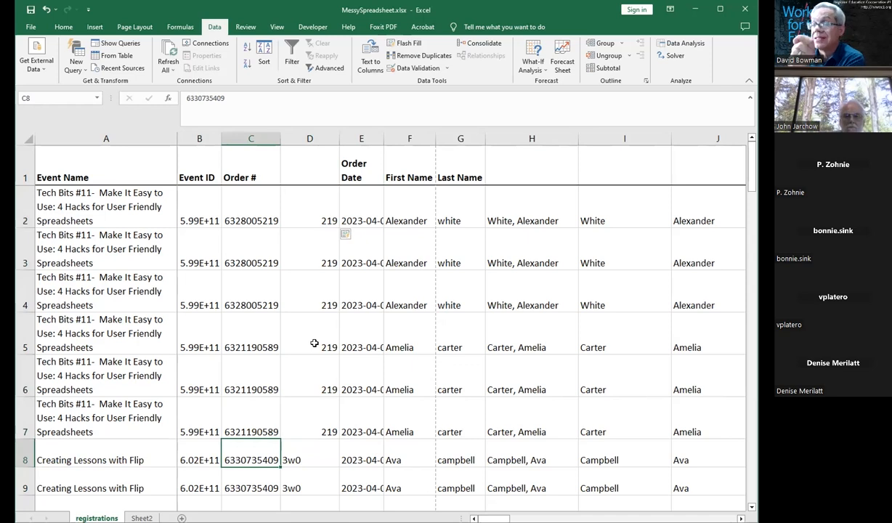
Step: Insert a space before the last four digits of the order numbers in C2 through C7
double_click(257, 220)
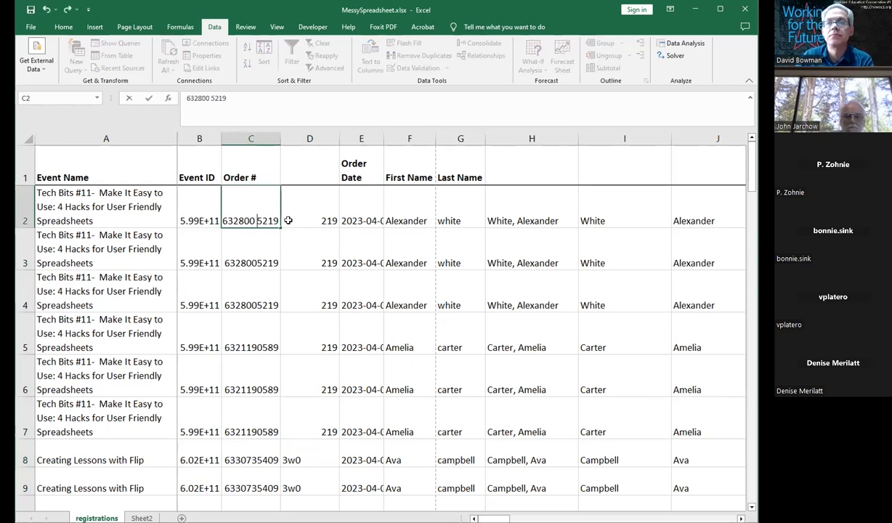
click(255, 263)
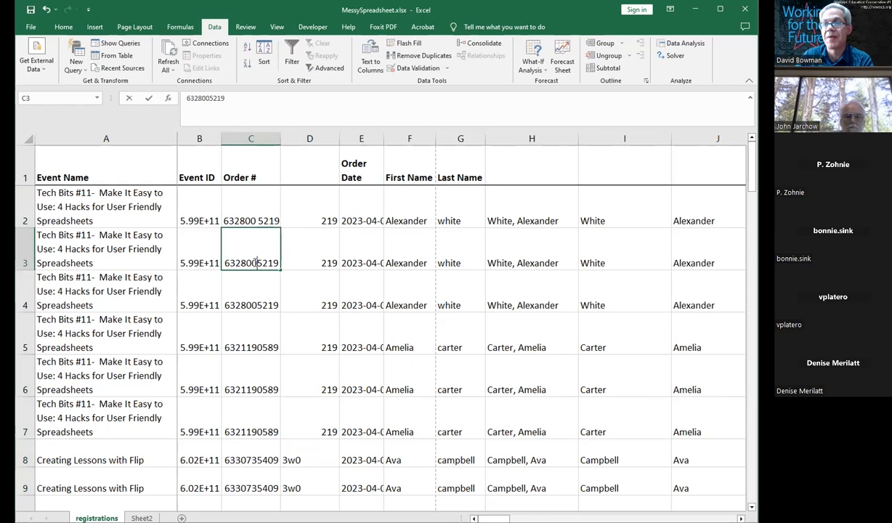
double_click(255, 263)
click(257, 300)
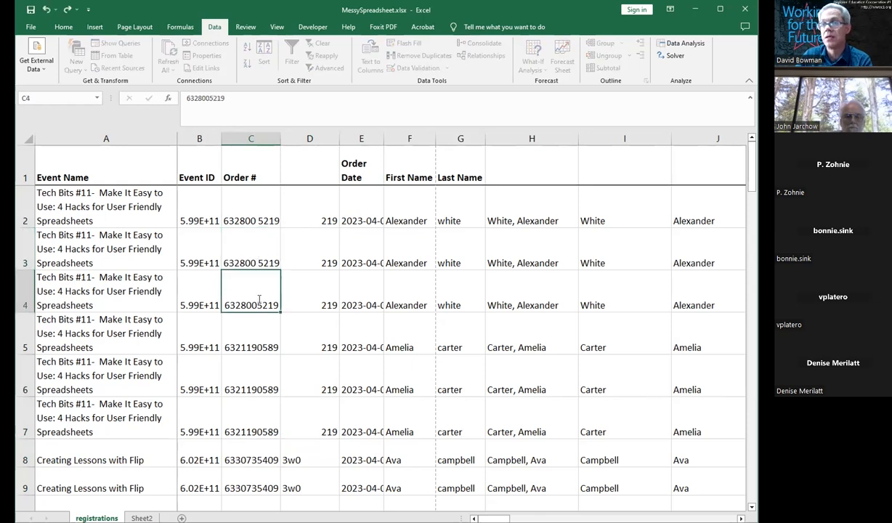
double_click(257, 300)
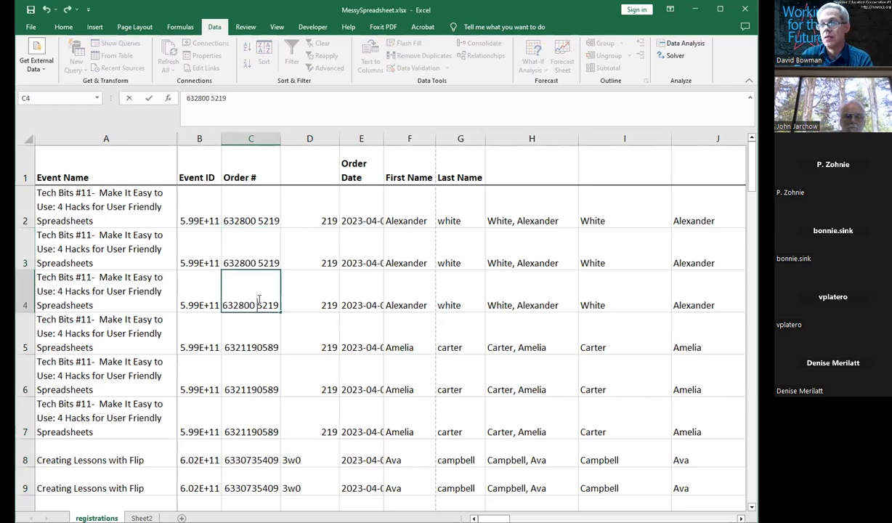
click(261, 347)
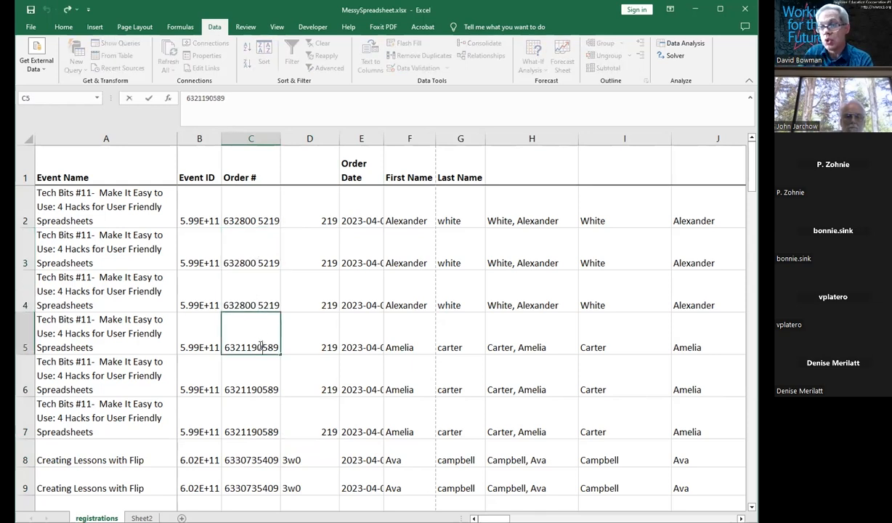
click(257, 390)
double_click(257, 389)
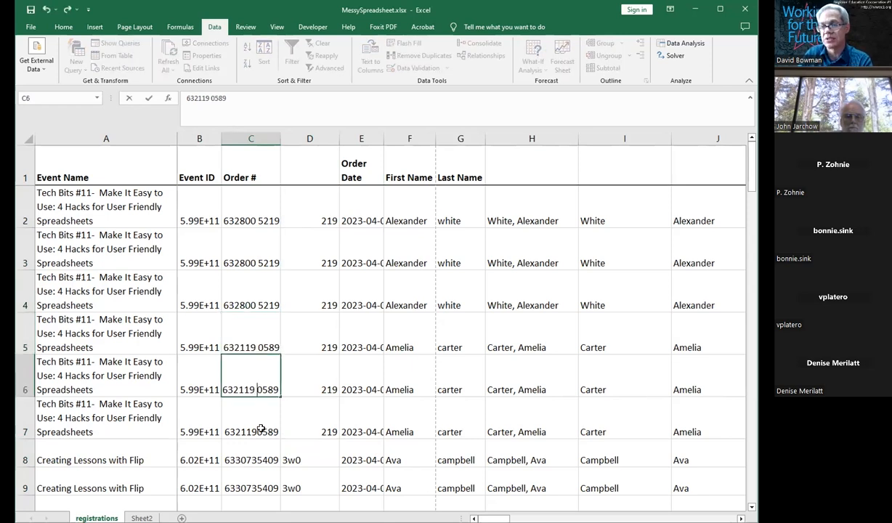
click(262, 430)
double_click(262, 429)
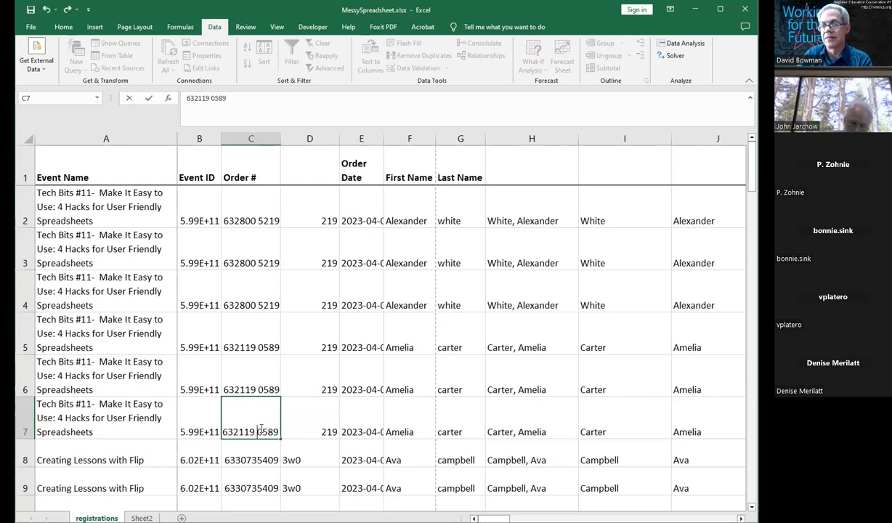
click(320, 419)
Step: Enter 5219 in D2 and try to Flash Fill D2 through D7, dismissing the resulting message
click(329, 213)
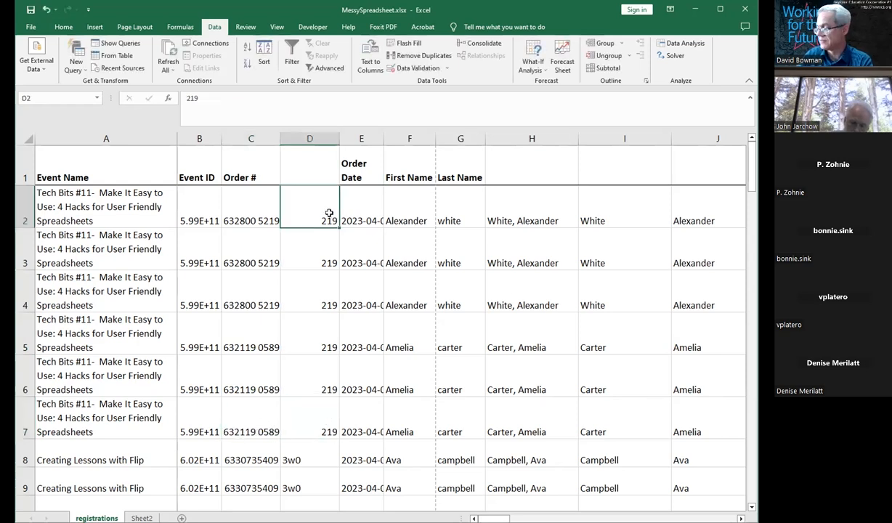
text(5219)
key(Return)
key(Up)
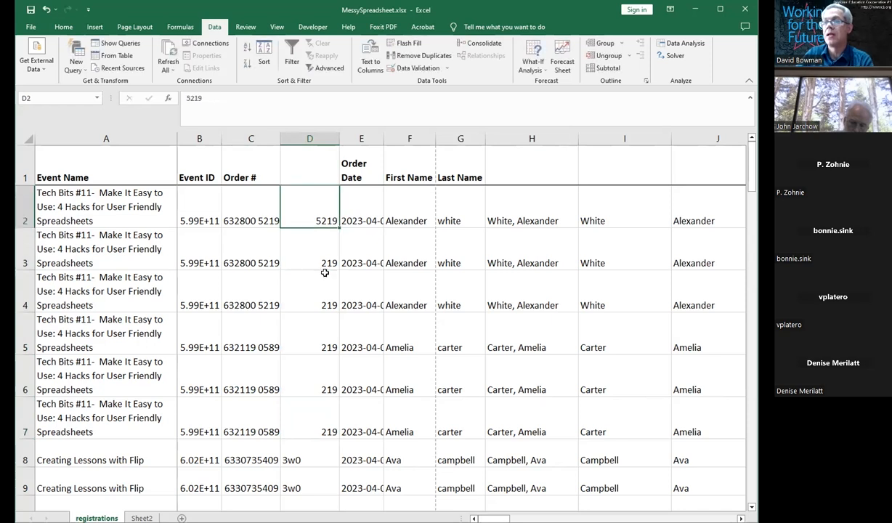
key(shift+Down)
key(shift+Down)
key(shift+Down)
key(shift+Down)
key(shift+Down)
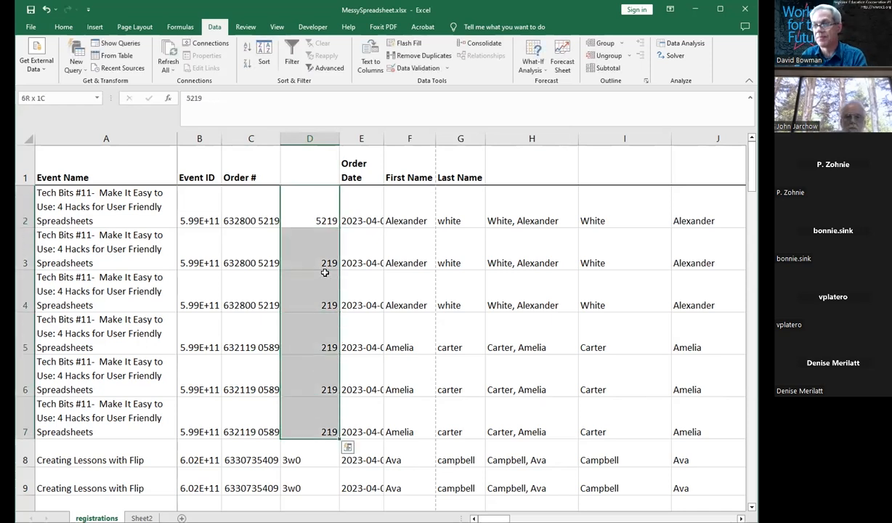
key(ctrl+e)
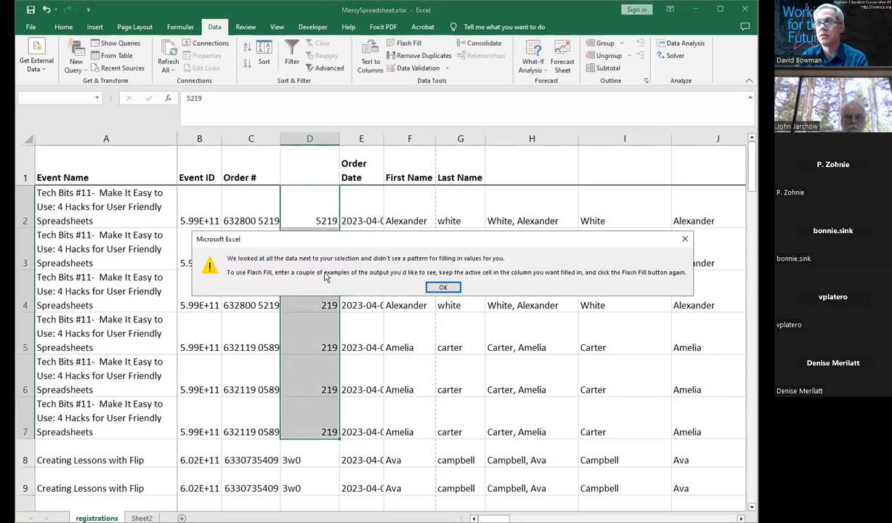
click(444, 288)
click(400, 44)
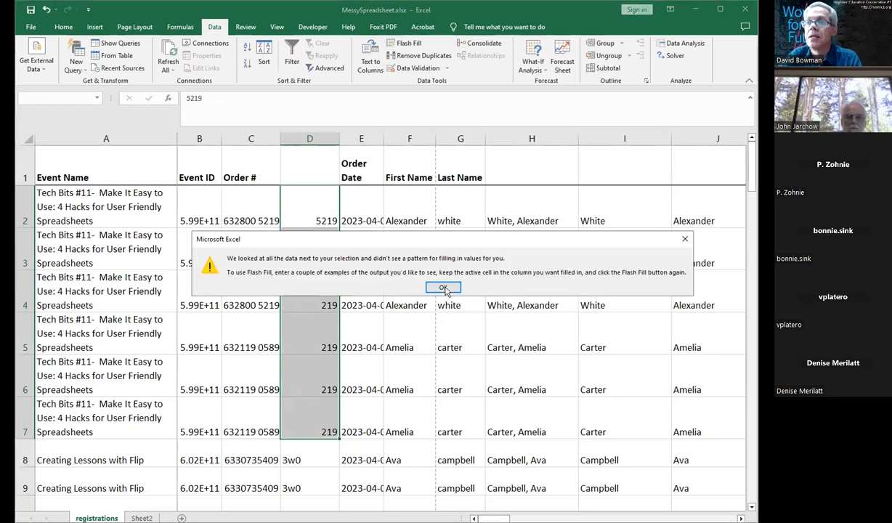
click(450, 287)
click(431, 288)
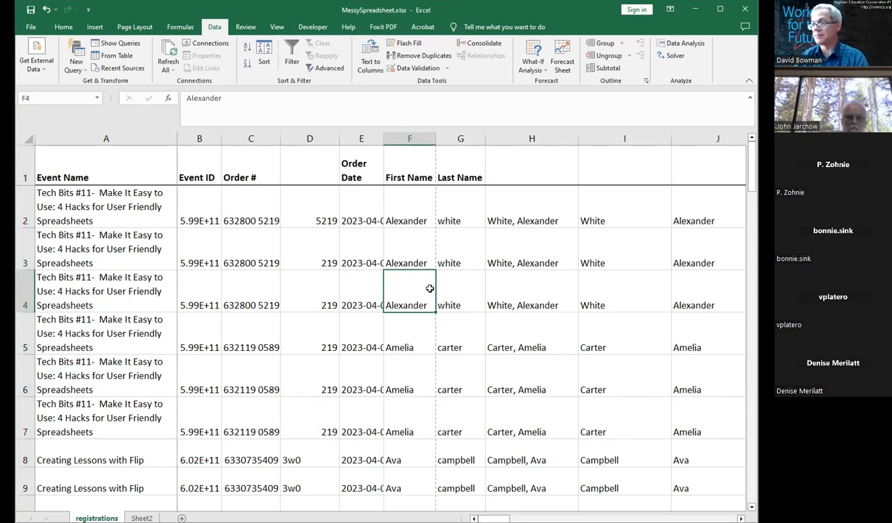
Step: Delete the three duplicate name columns that follow Last Name, returning the selection to A1
key(ctrl+Home)
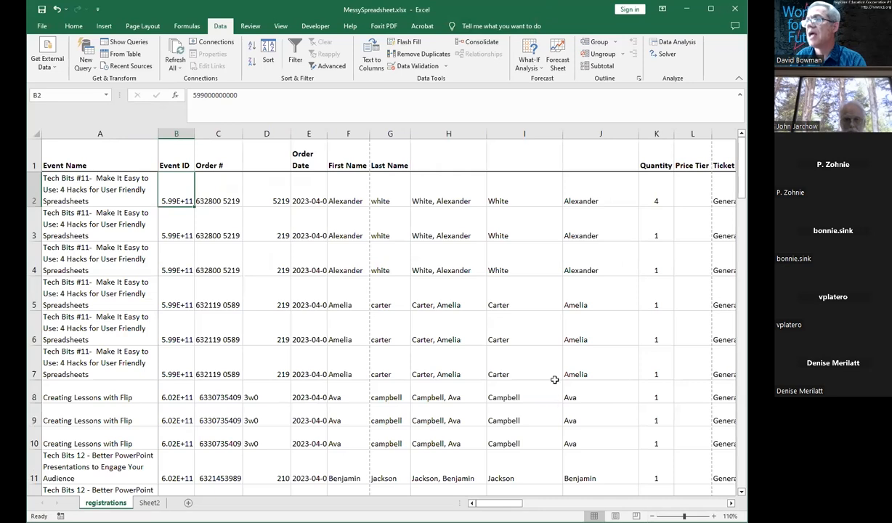
click(532, 363)
drag(592, 132, 564, 133)
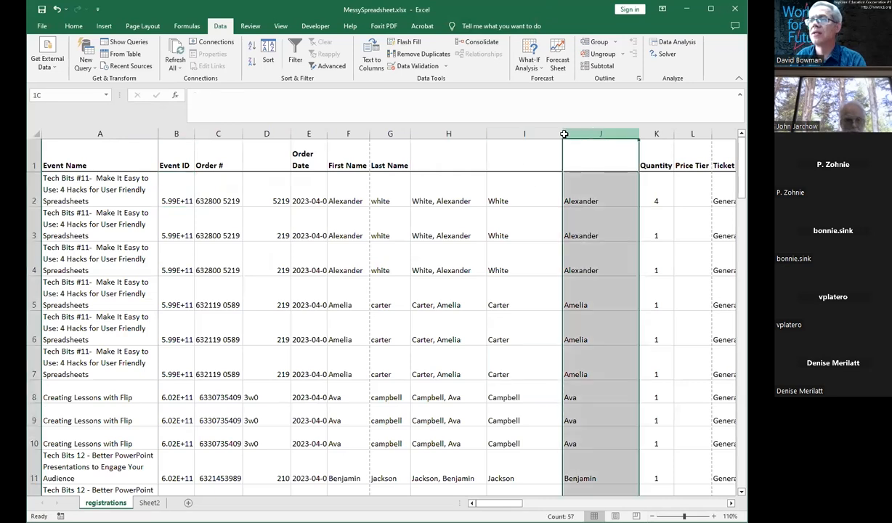
right_click(504, 134)
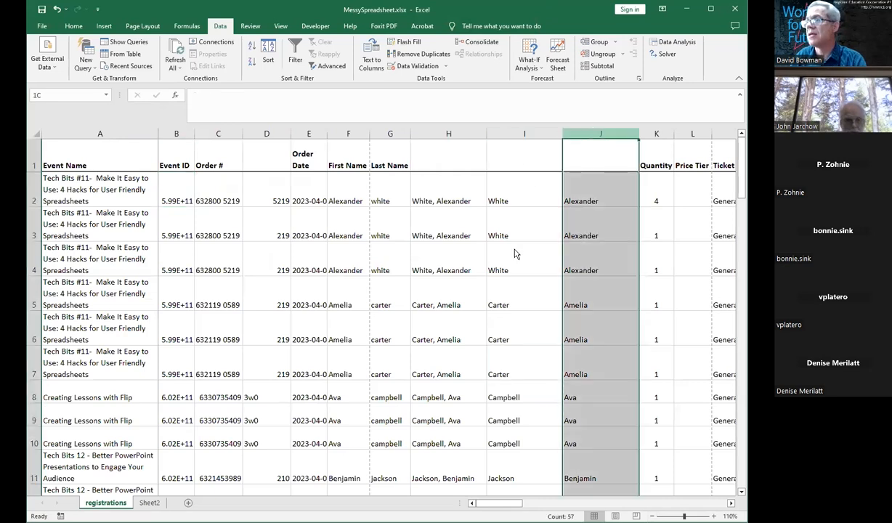
click(524, 241)
key(Left)
key(Left)
key(Left)
key(Left)
key(Left)
key(Left)
key(Left)
key(Left)
key(Left)
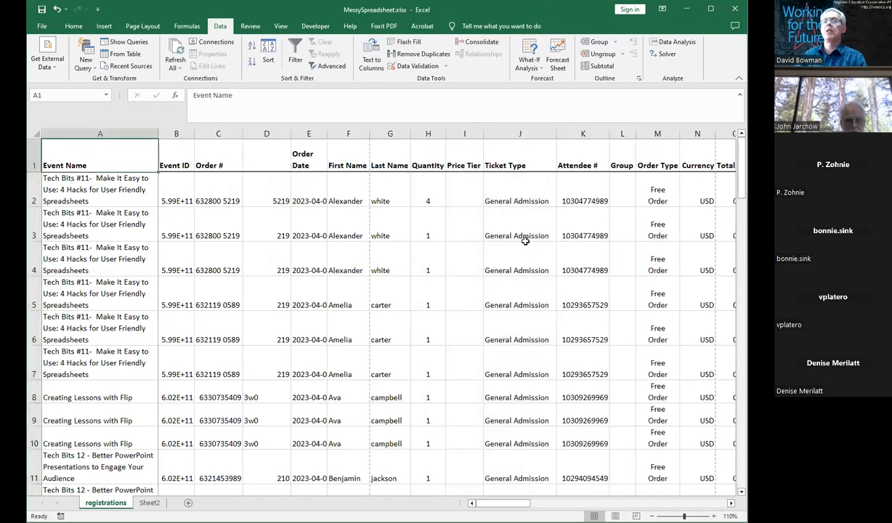
Step: Hide the Event ID, Order # and order-number ending columns
drag(177, 134, 273, 134)
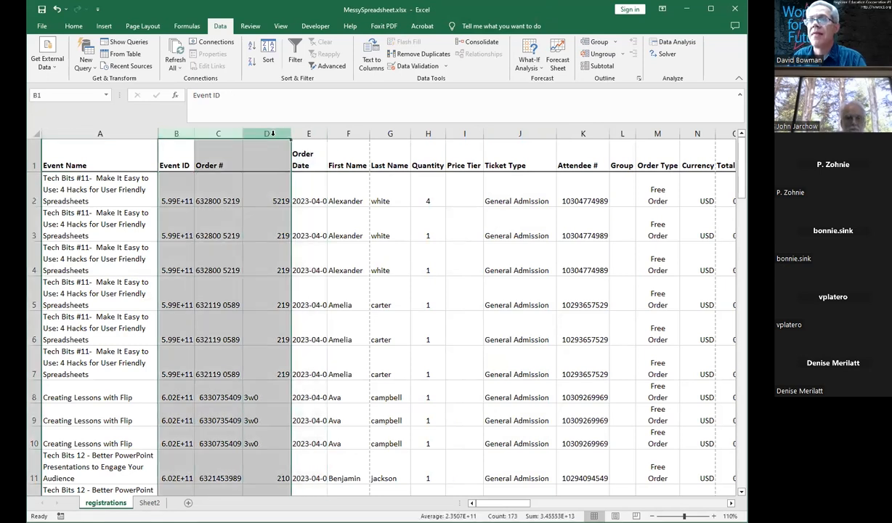
right_click(273, 134)
click(311, 291)
click(295, 269)
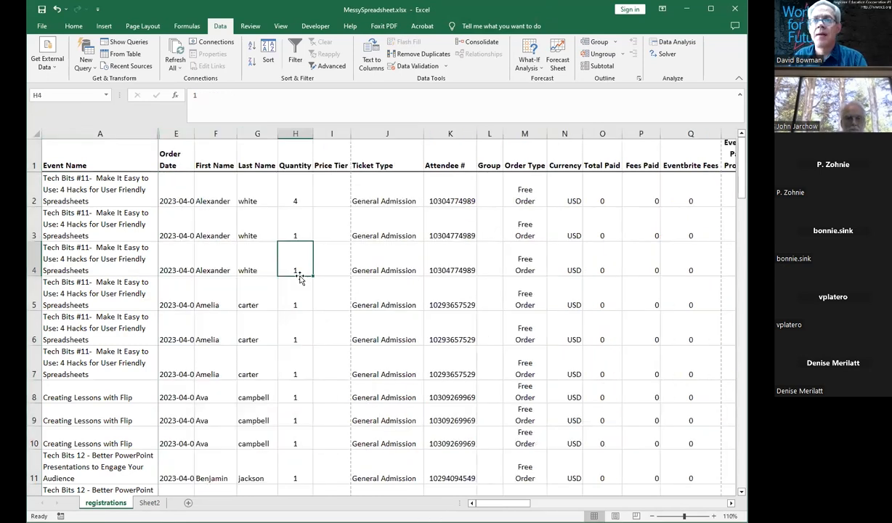
Step: Hide the Price Tier, Ticket Type, Attendee # and Group columns
click(336, 134)
drag(335, 135, 489, 125)
right_click(490, 131)
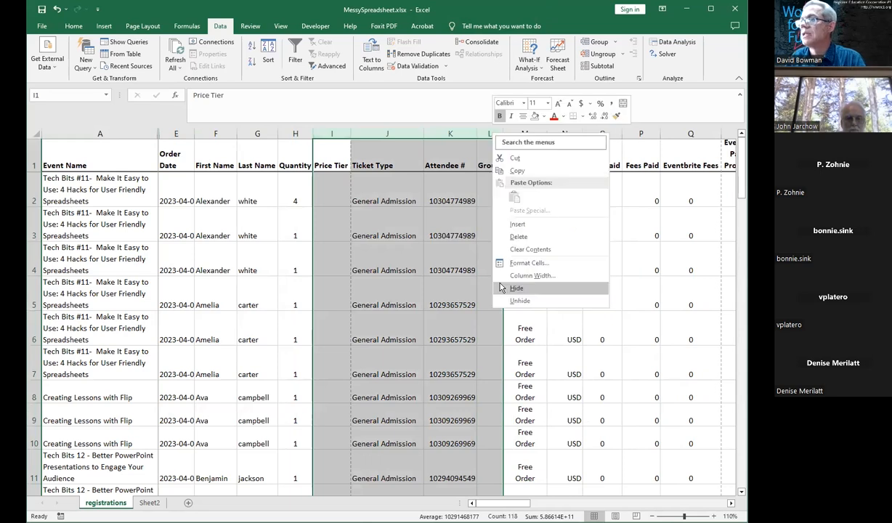
click(516, 289)
click(507, 304)
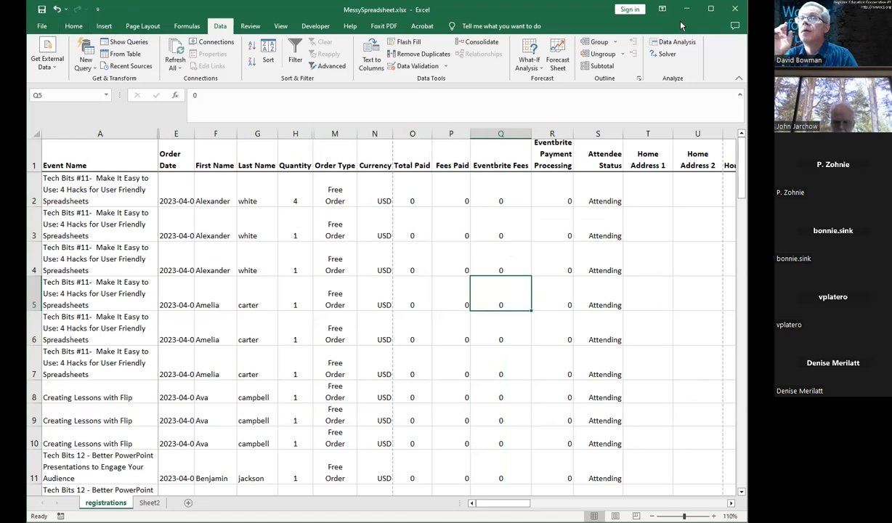
Step: Turn off the worksheet gridlines
click(282, 29)
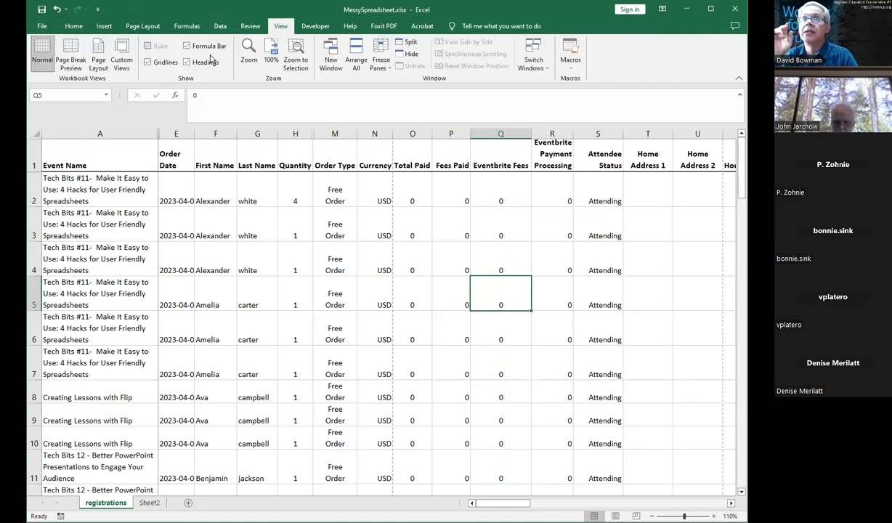
click(148, 64)
click(300, 177)
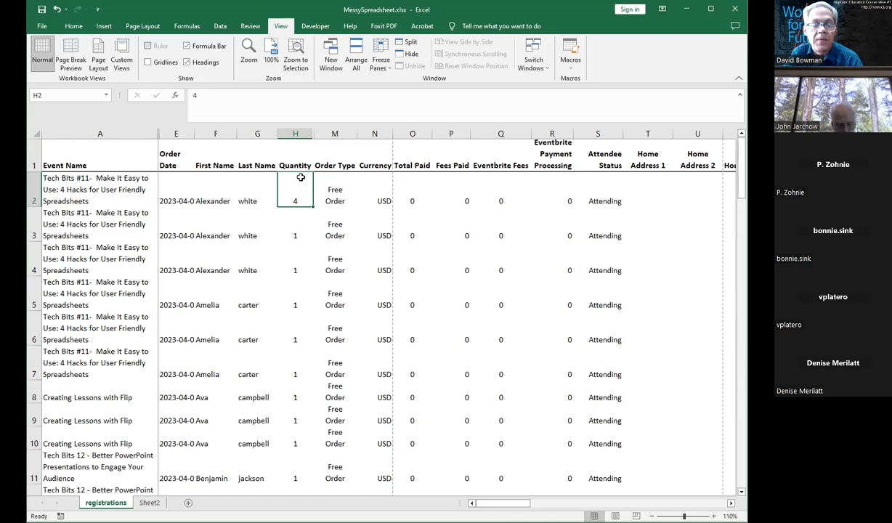
Step: Convert the range A1:P8 into a table with headers
drag(127, 166, 469, 400)
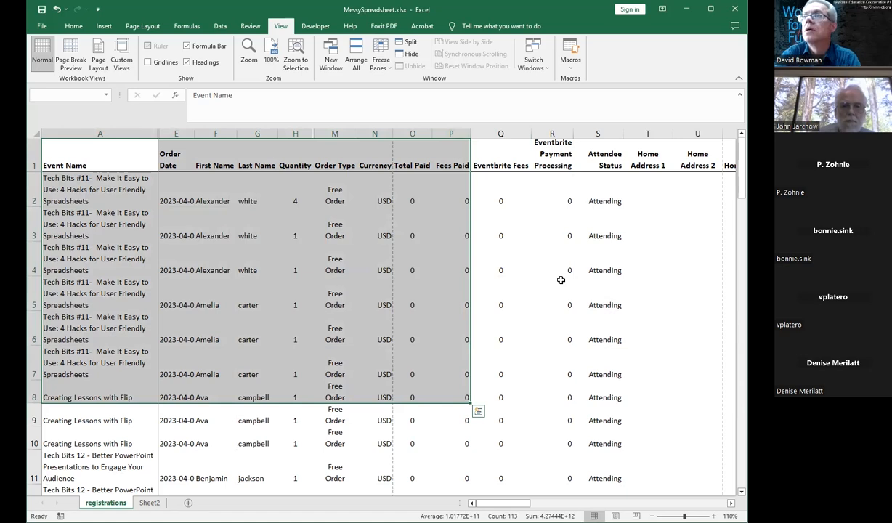
click(104, 28)
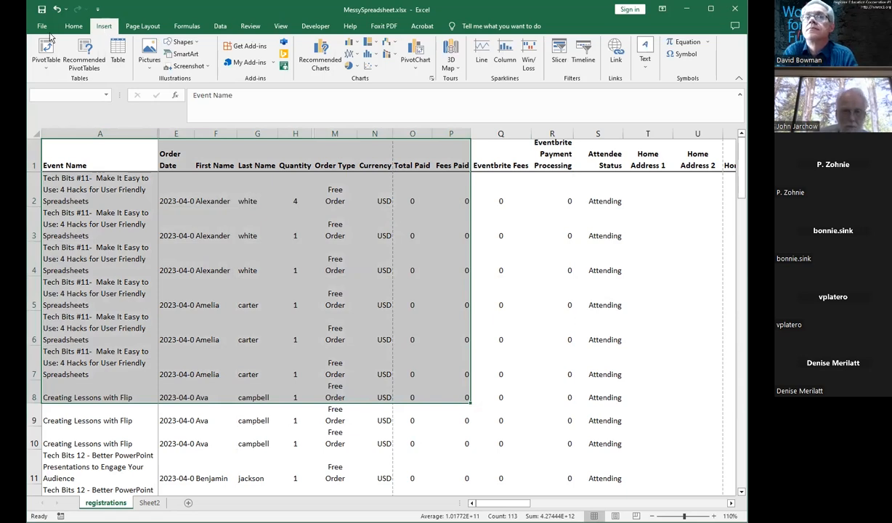
click(72, 28)
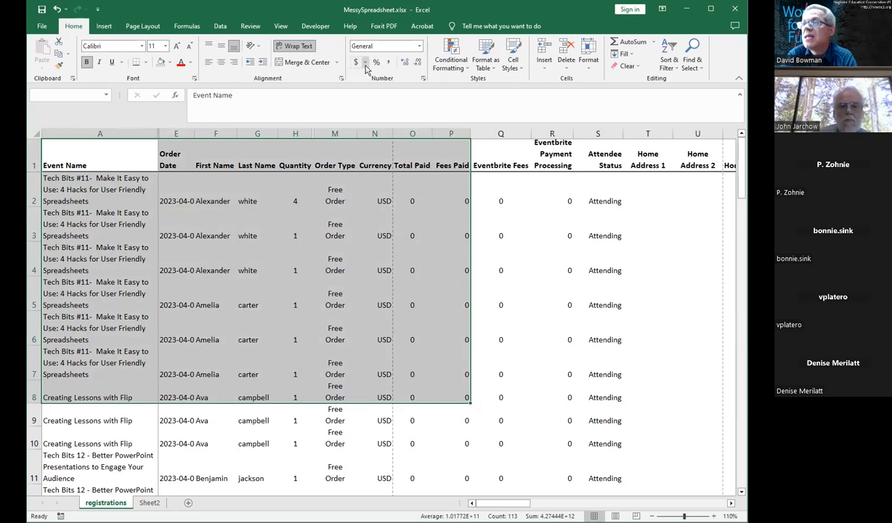
click(494, 70)
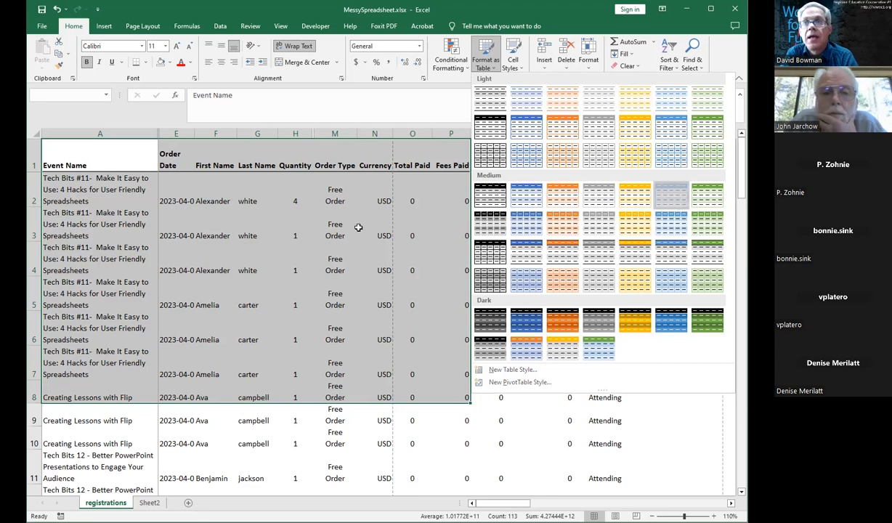
key(ctrl+t)
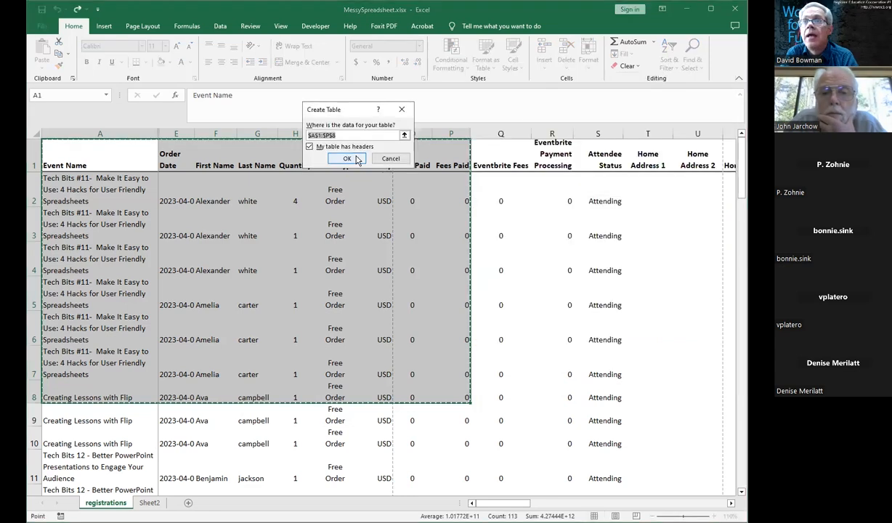
click(309, 148)
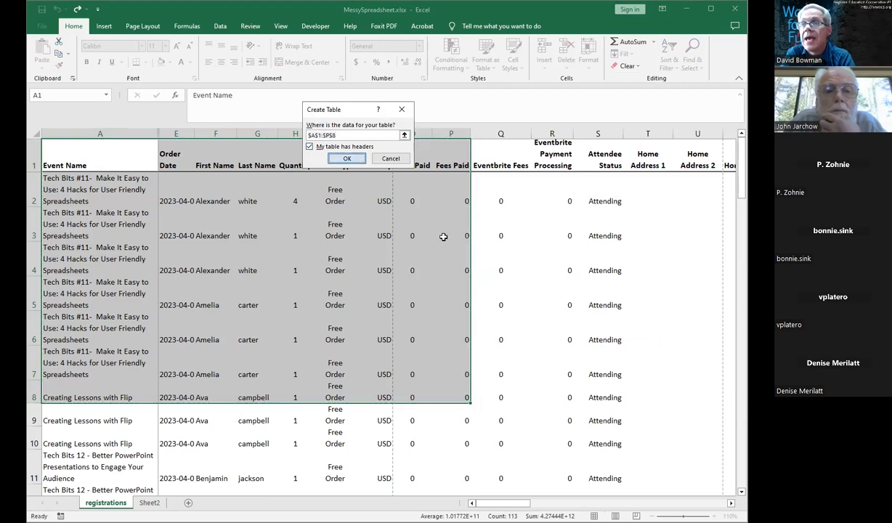
key(Return)
click(443, 236)
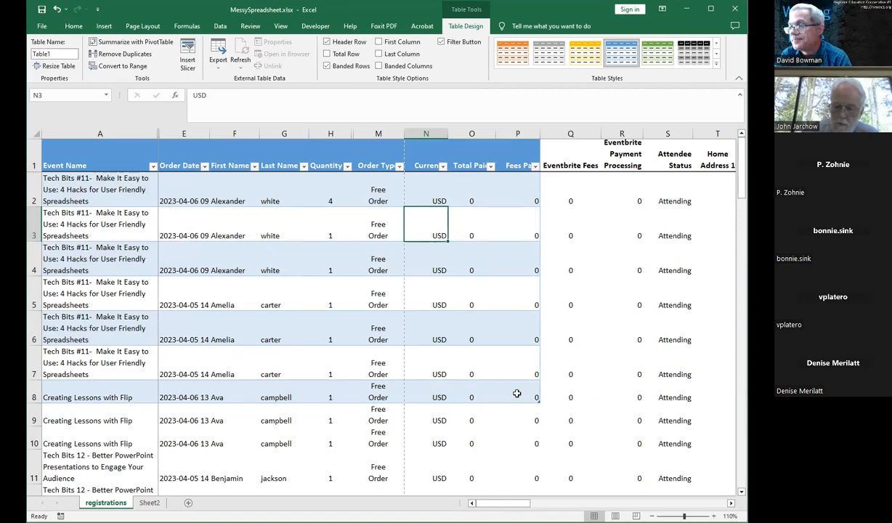
Step: Resize the table so it extends through column P and down to row 10
drag(540, 414, 538, 445)
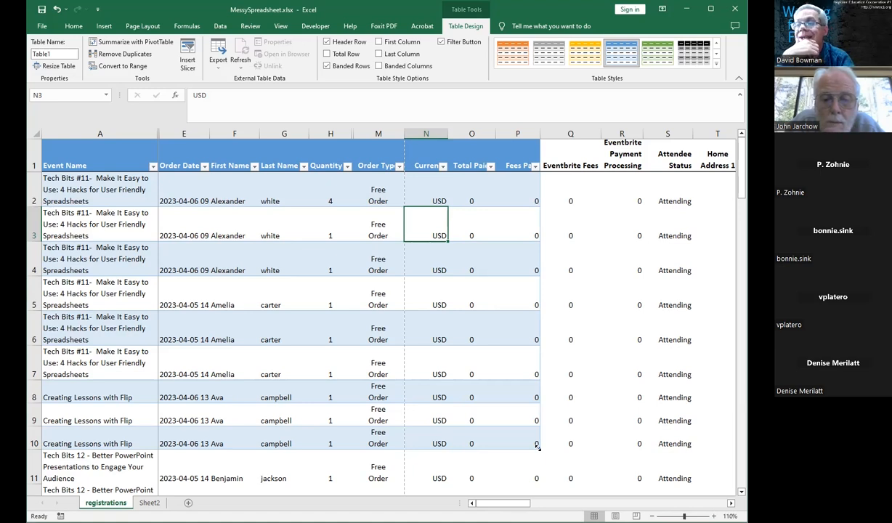
drag(537, 446, 470, 449)
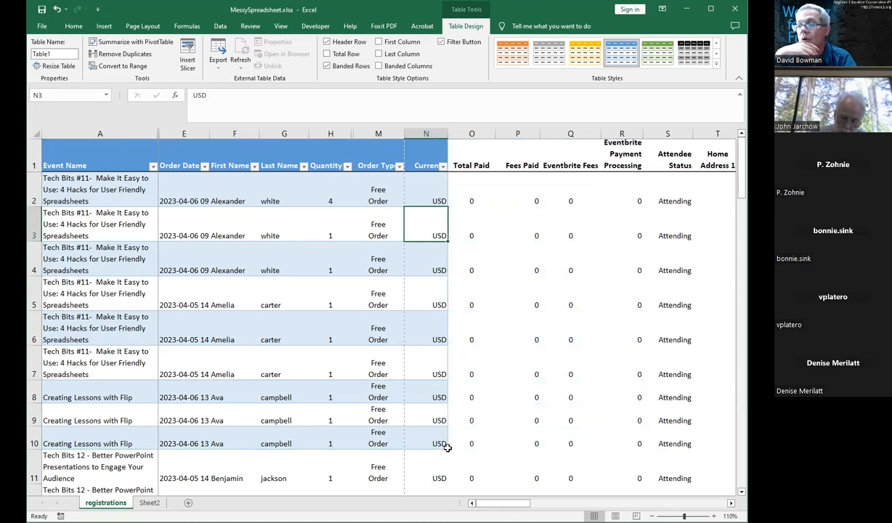
mouse_move(438, 432)
mouse_down()
mouse_move(431, 356)
mouse_move(440, 443)
mouse_up()
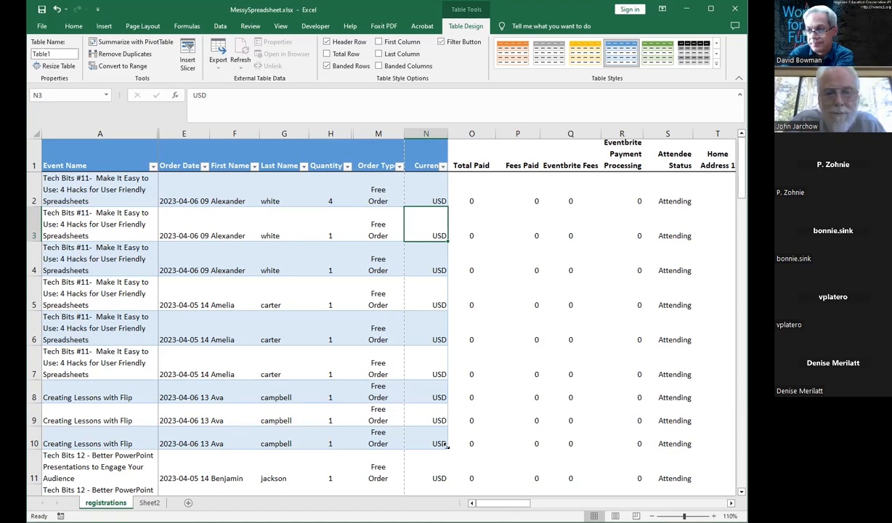
drag(446, 446, 558, 328)
click(559, 328)
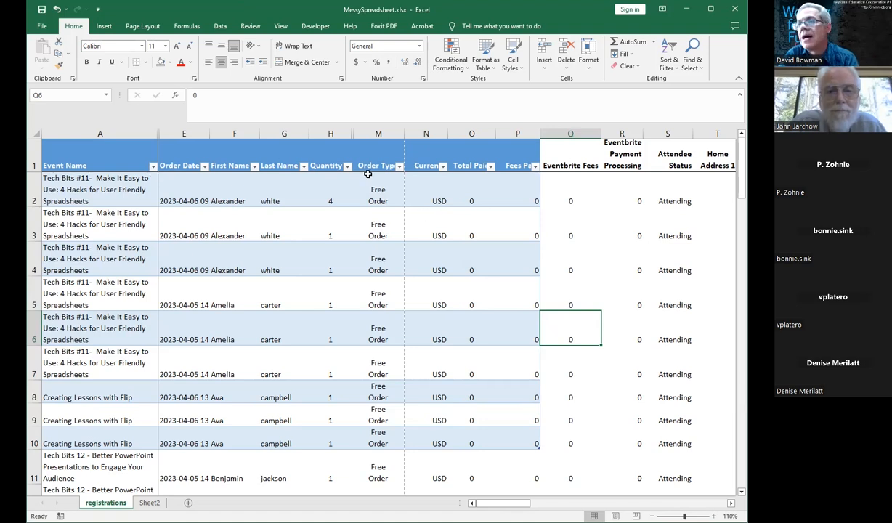
Step: Examine the filter lists for Order Type, First Name, Event Name and Order Date
click(387, 163)
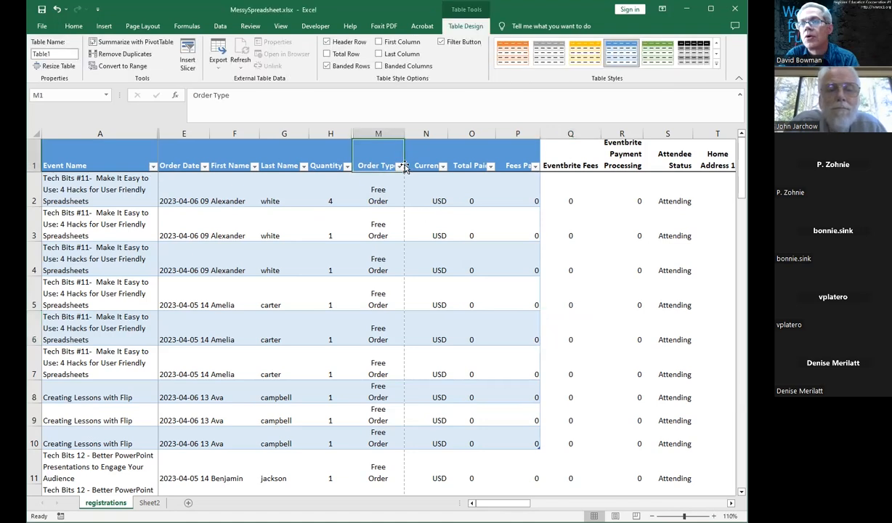
click(399, 165)
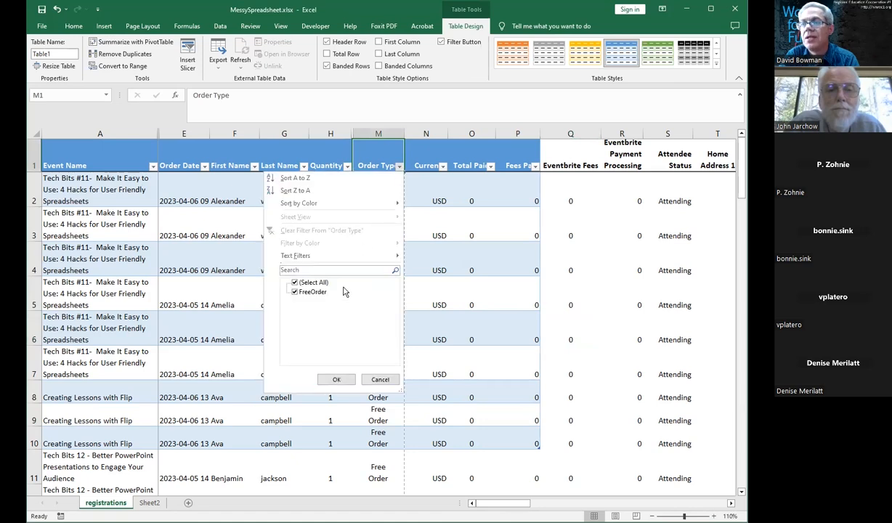
click(429, 287)
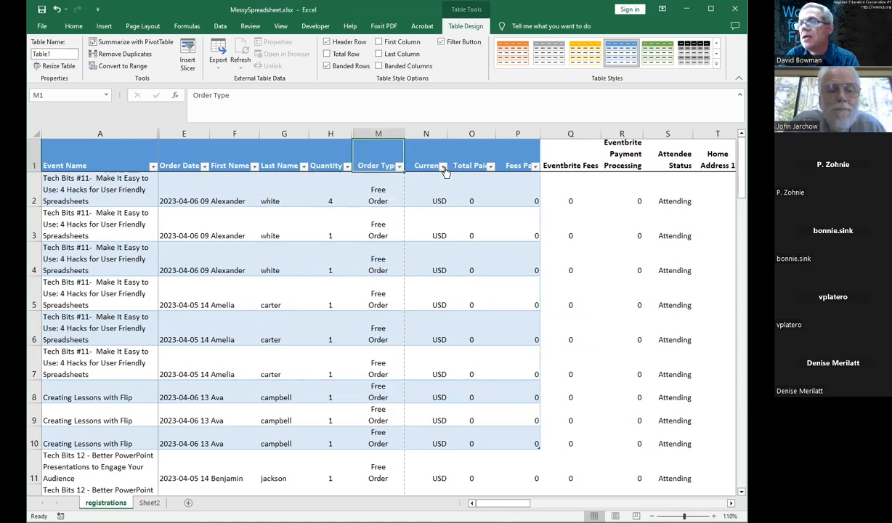
click(253, 166)
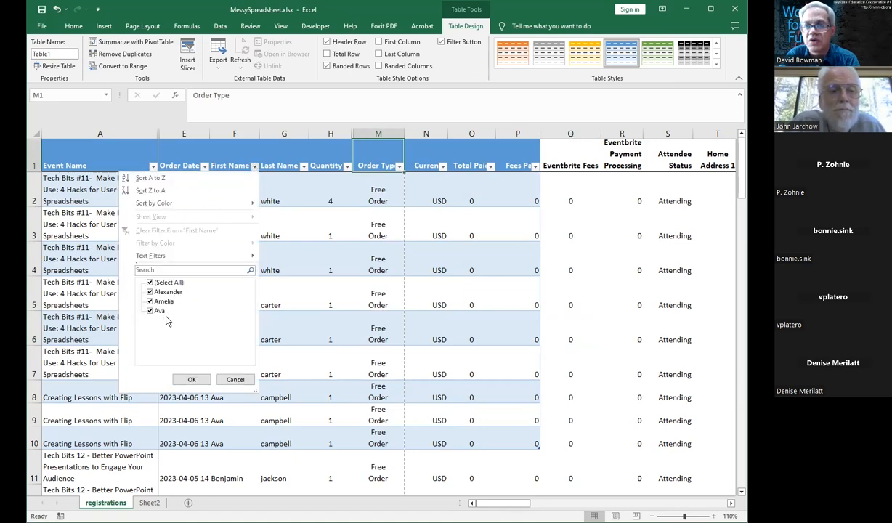
click(187, 380)
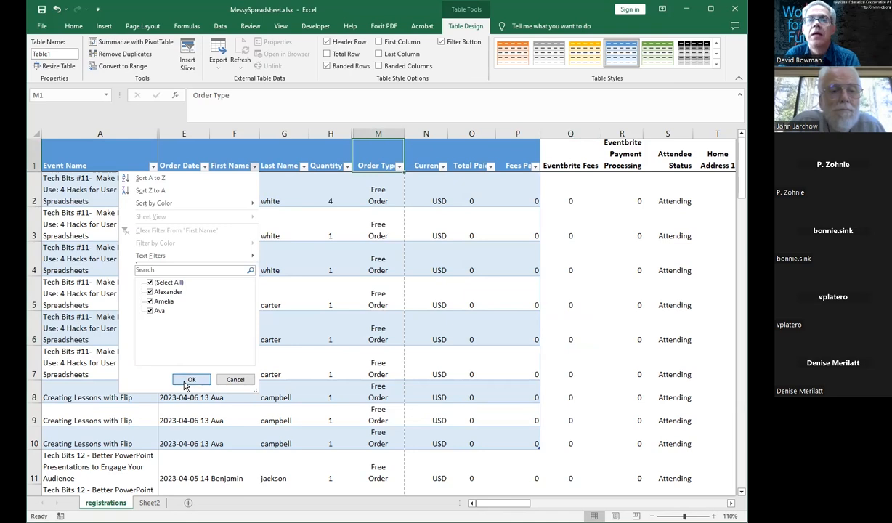
click(152, 167)
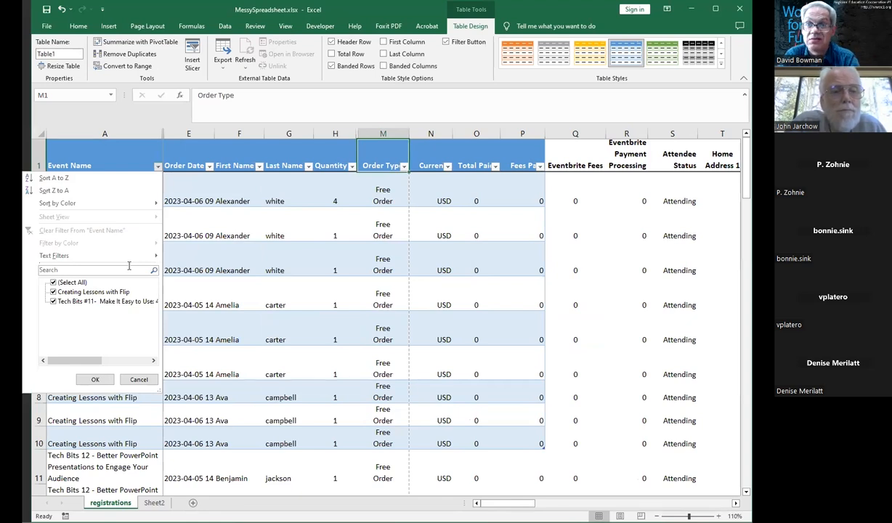
click(209, 167)
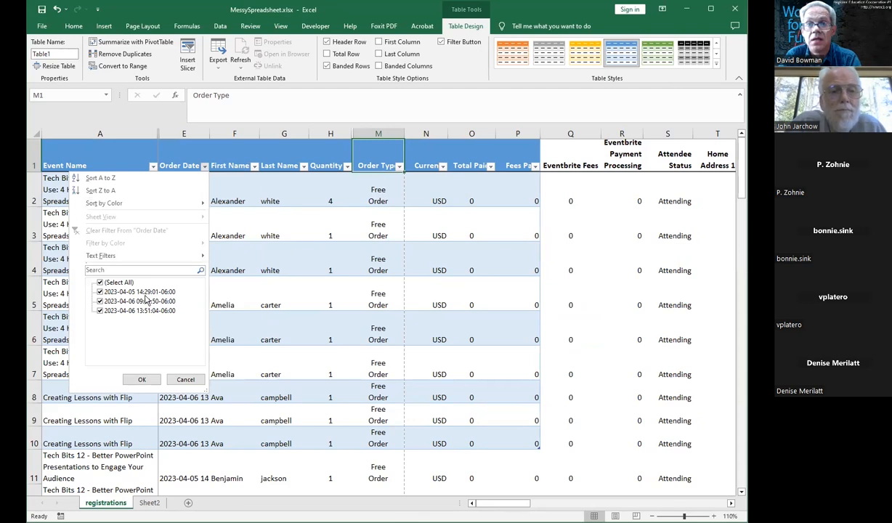
click(142, 379)
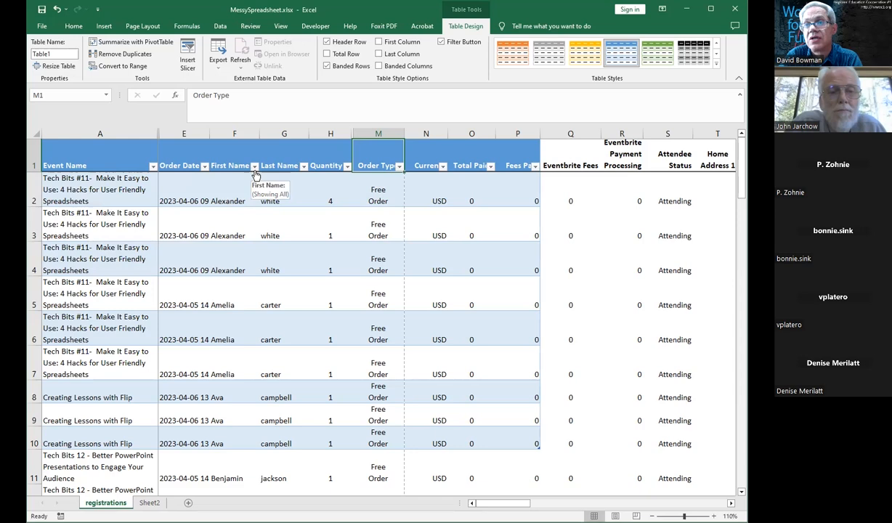
Step: Filter the First Name column to exclude Amelia
click(255, 171)
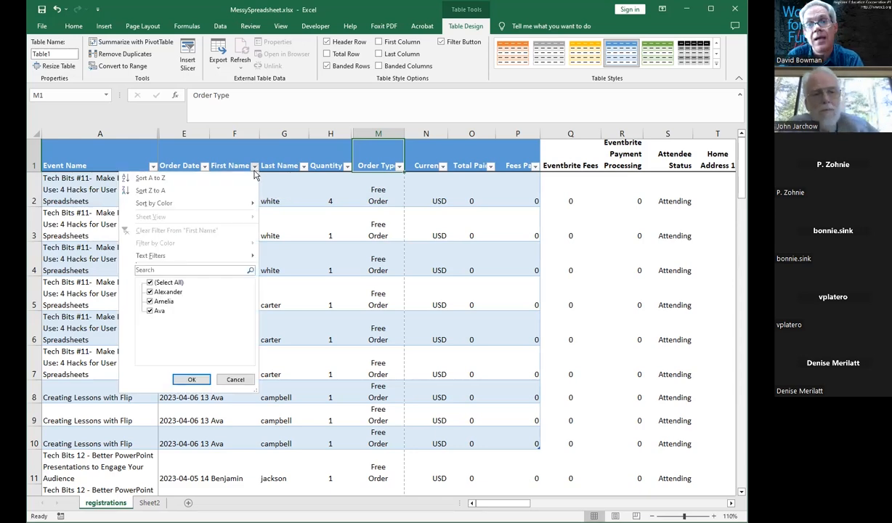
click(150, 302)
click(191, 380)
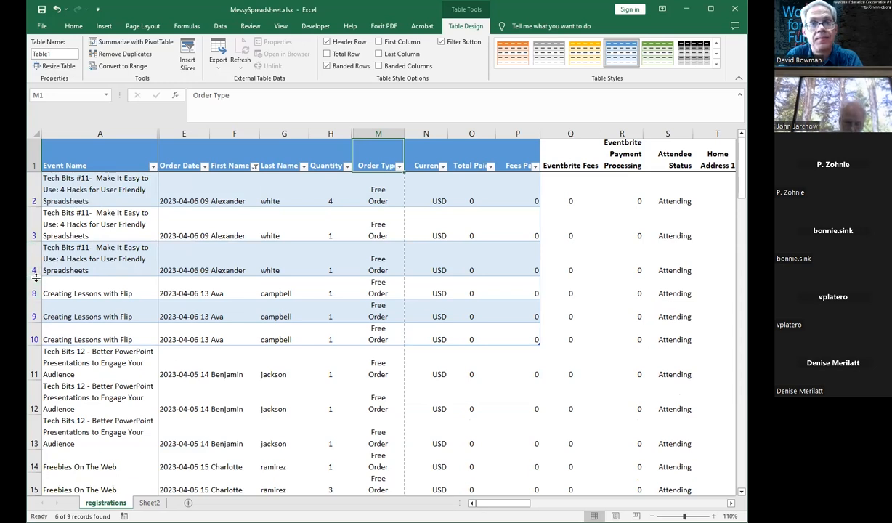
Step: Adjust the row heights around the filtered rows, shrinking rows 4, 7 and 8
drag(35, 276, 35, 283)
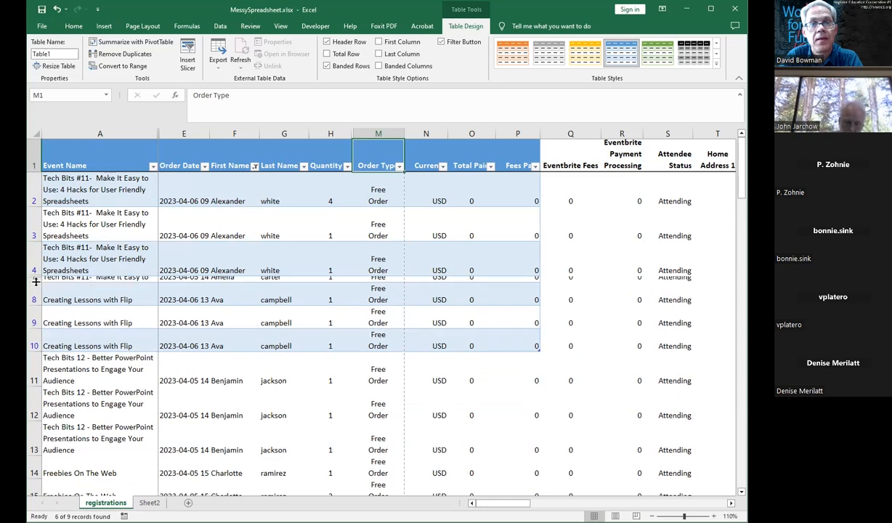
click(34, 261)
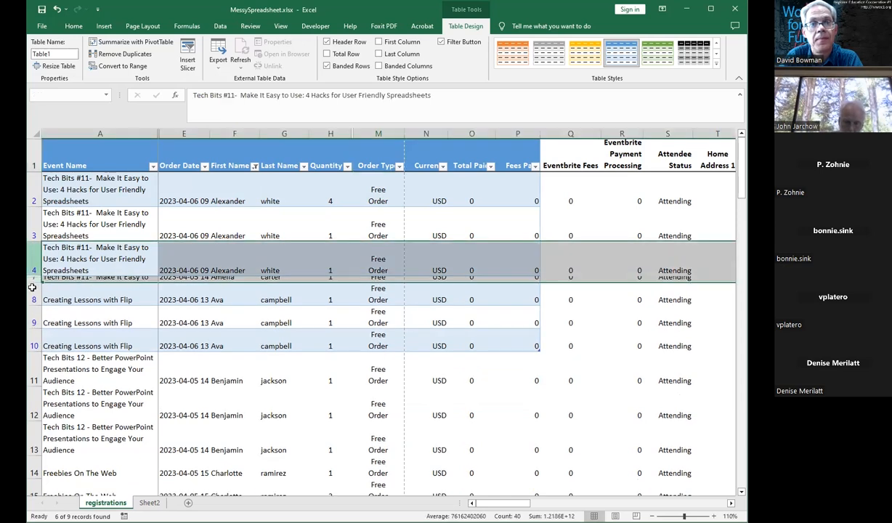
drag(34, 282, 36, 298)
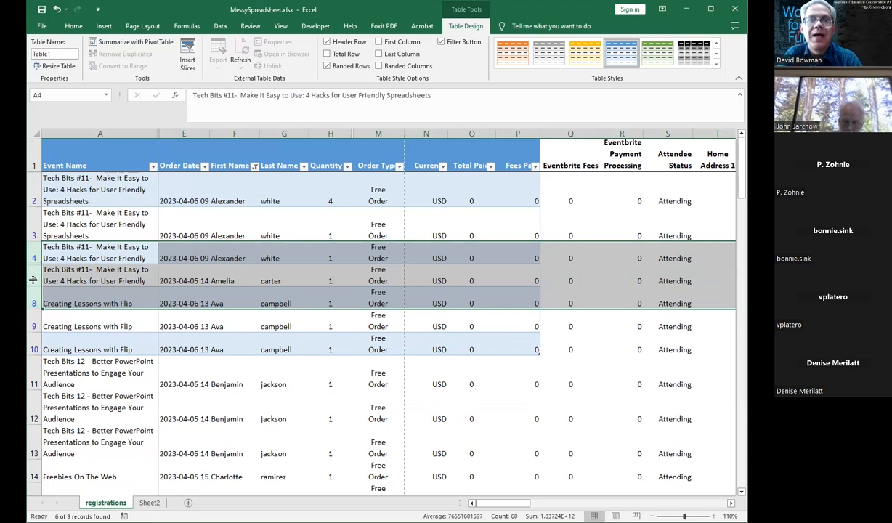
drag(32, 265, 32, 257)
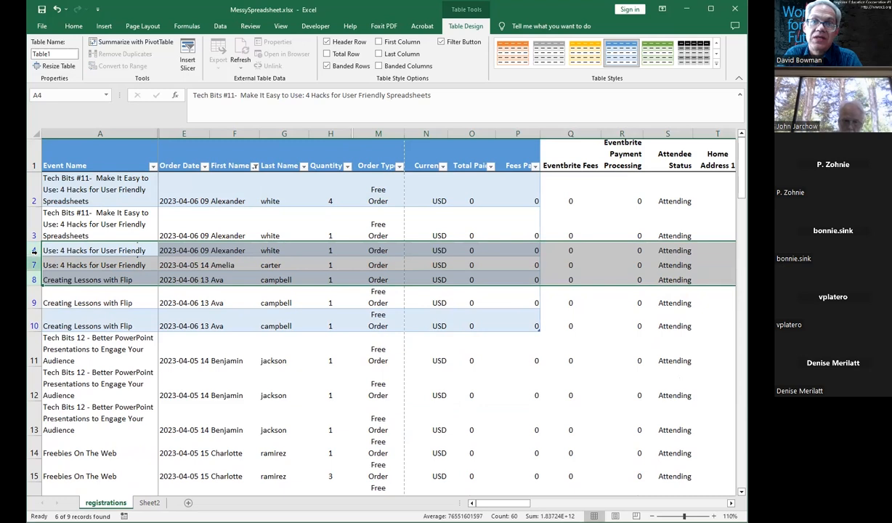
Step: Try to unhide the rows between rows 4 and 9 of the filtered table
drag(32, 255, 32, 258)
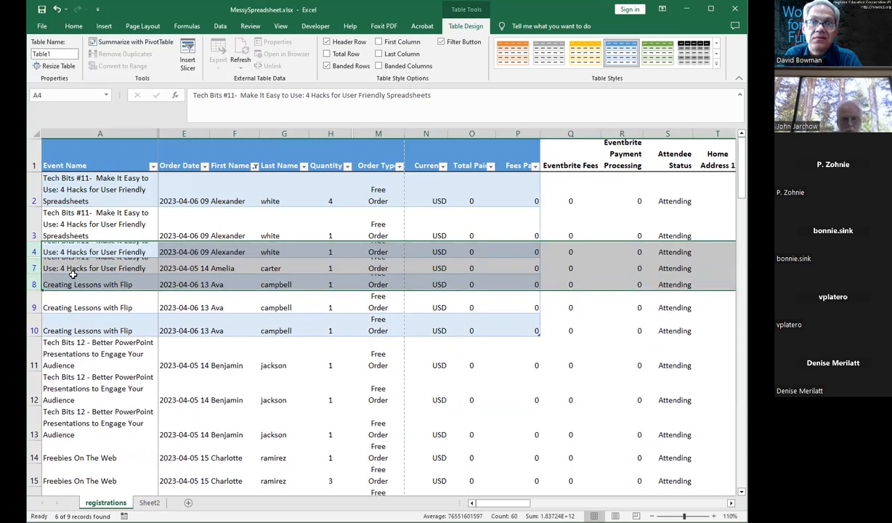
click(88, 279)
click(33, 251)
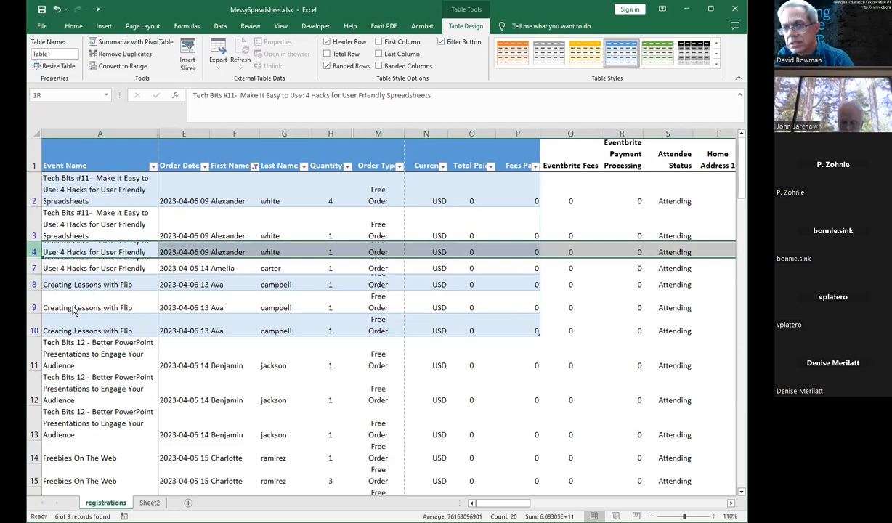
drag(33, 251, 34, 307)
right_click(38, 305)
click(64, 474)
click(204, 332)
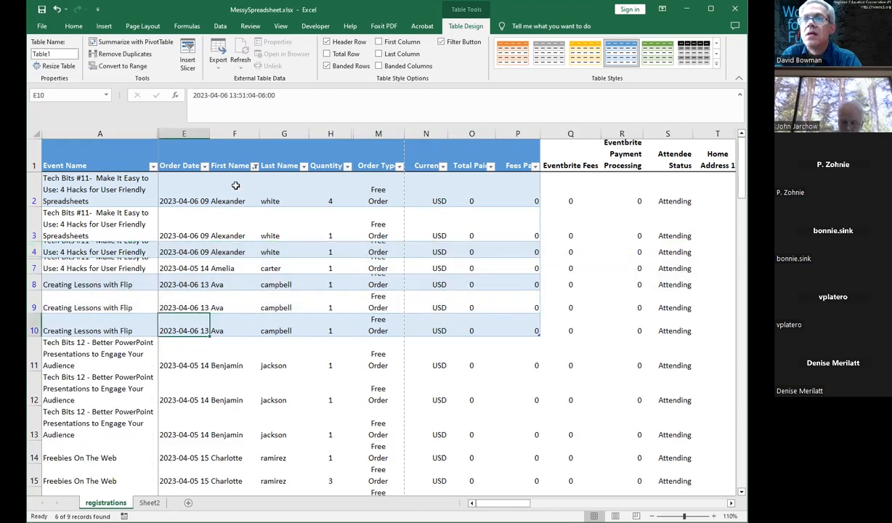
Step: Include Amelia again in the First Name filter
click(254, 166)
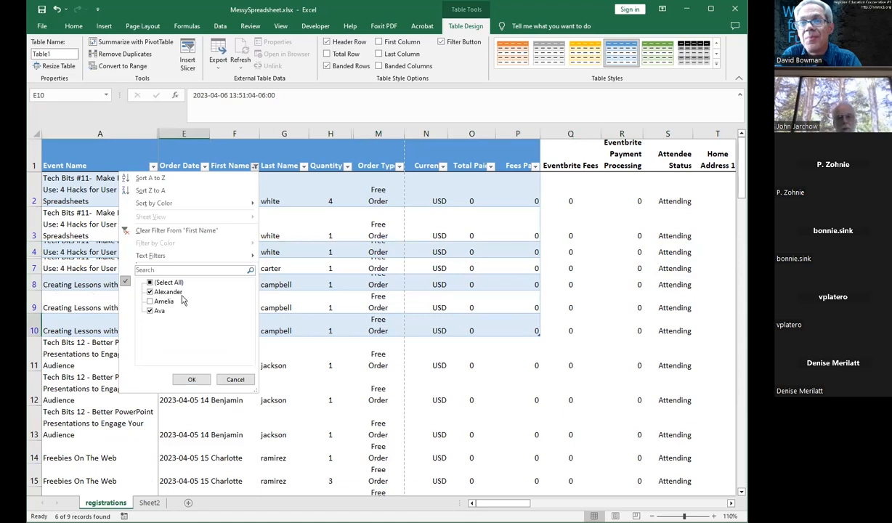
click(150, 301)
click(191, 379)
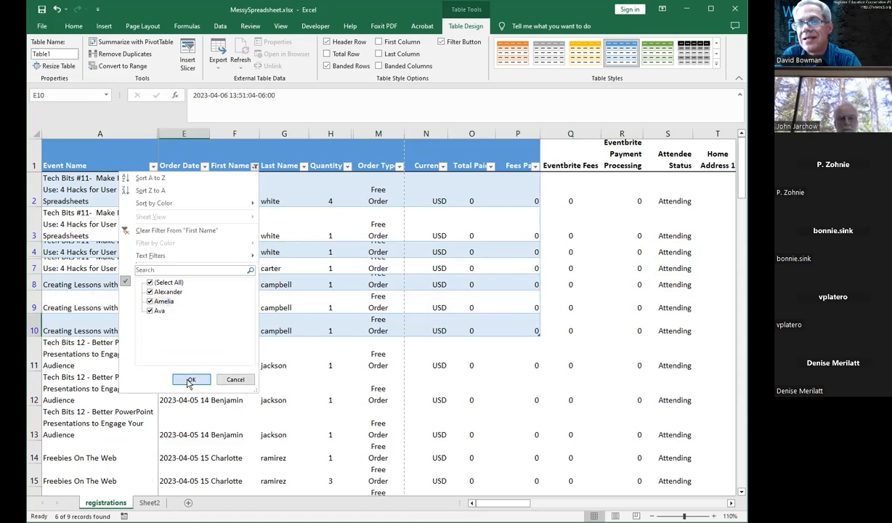
click(260, 340)
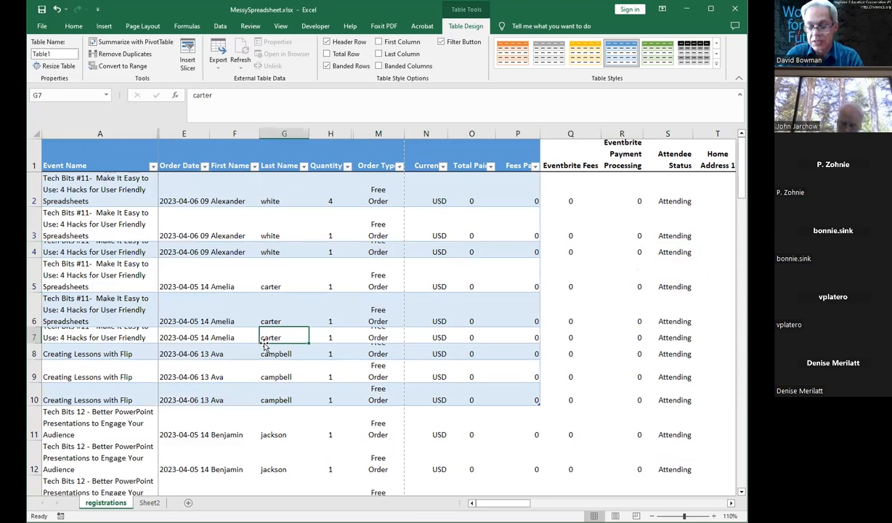
Step: Undo the recent changes back to before the data was formatted as a table
key(ctrl+z)
key(ctrl+z)
key(ctrl+z)
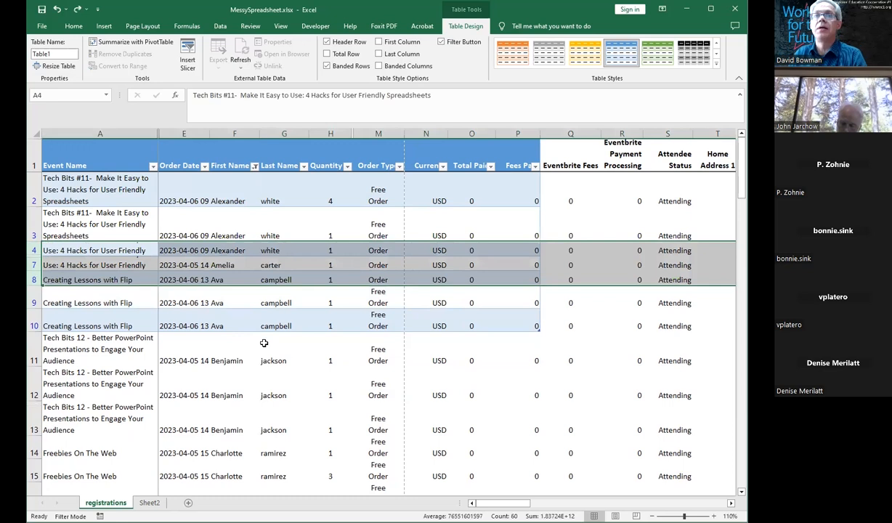
key(ctrl+z)
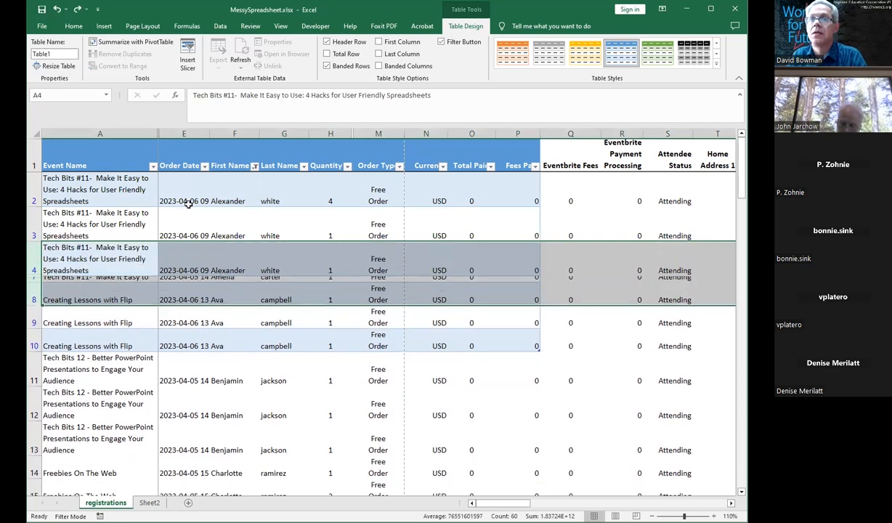
key(ctrl+z)
key(ctrl+z)
key(ctrl+z)
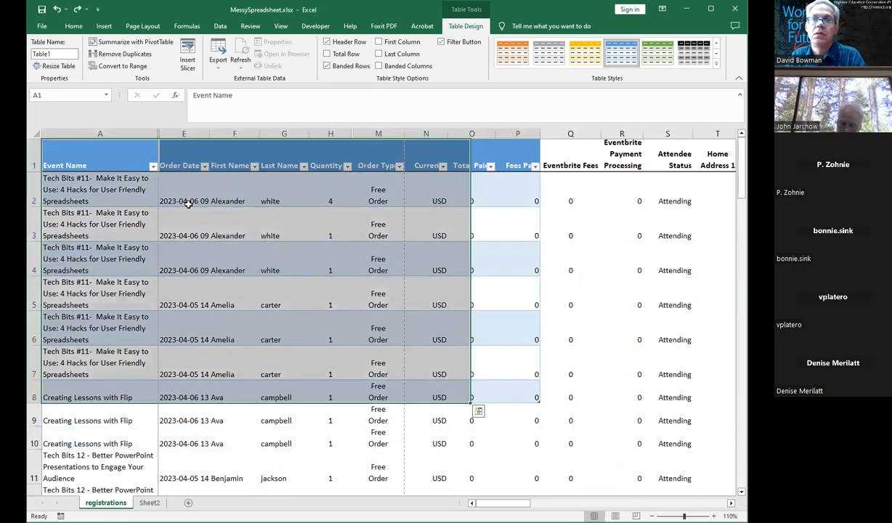
key(ctrl+z)
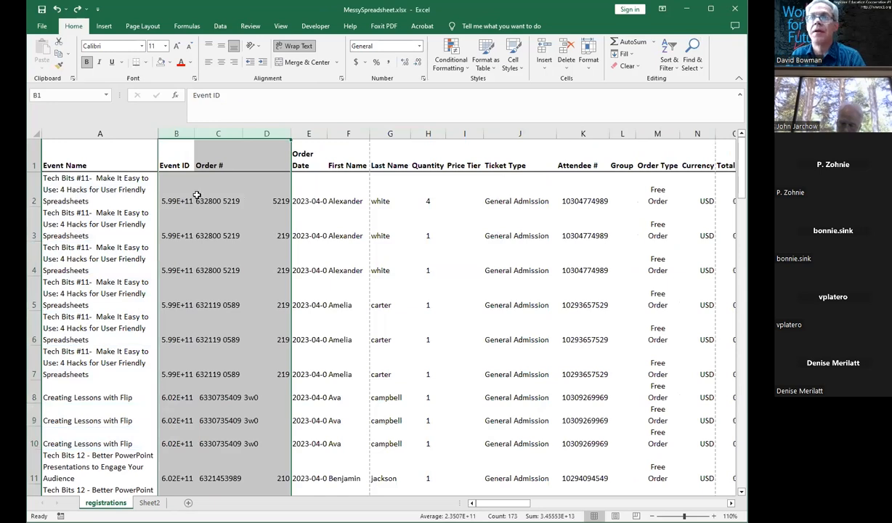
Step: Hide columns B through D
right_click(206, 135)
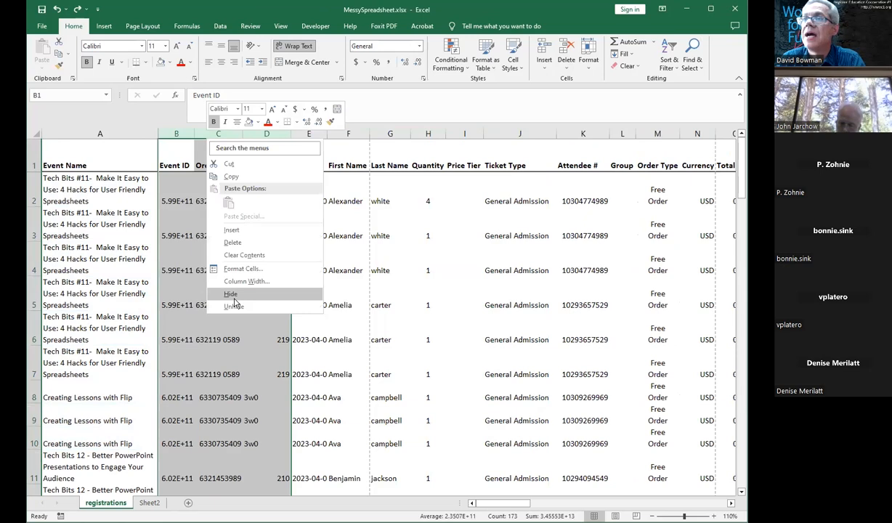
click(233, 296)
drag(126, 183, 157, 227)
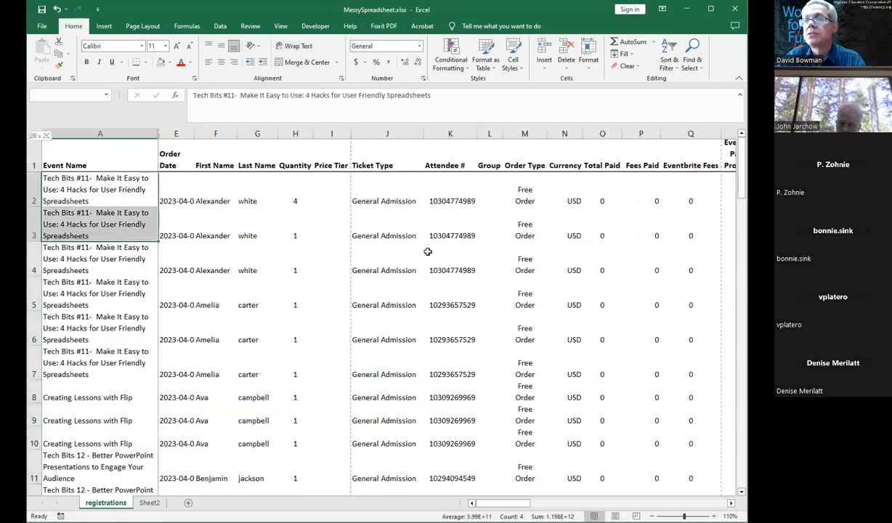
shift+click(451, 337)
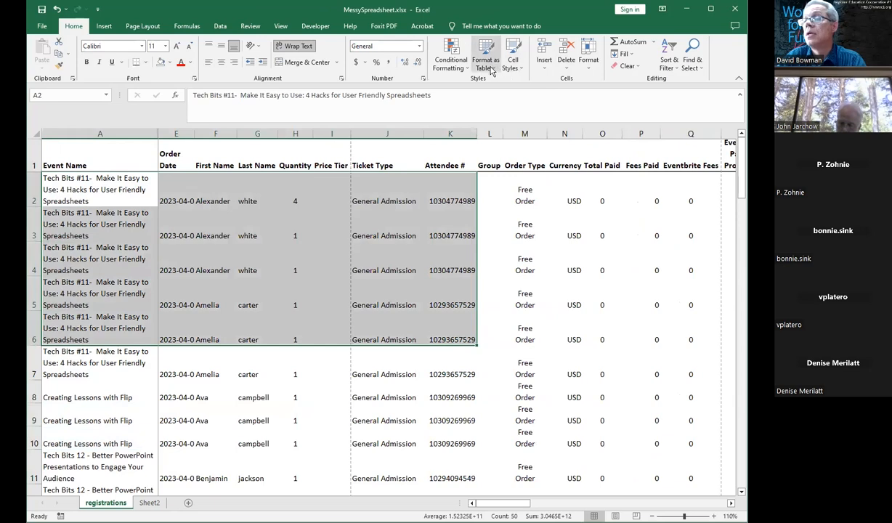
Step: Format A1:K7 as a table with a medium blue style, turning off the headers option
click(480, 216)
mouse_move(115, 161)
mouse_down()
mouse_move(450, 196)
mouse_move(452, 371)
mouse_up()
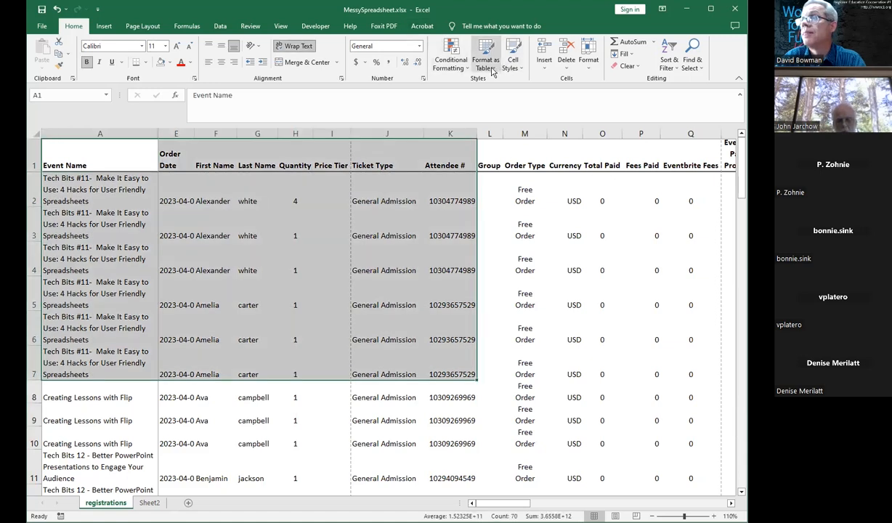
click(487, 67)
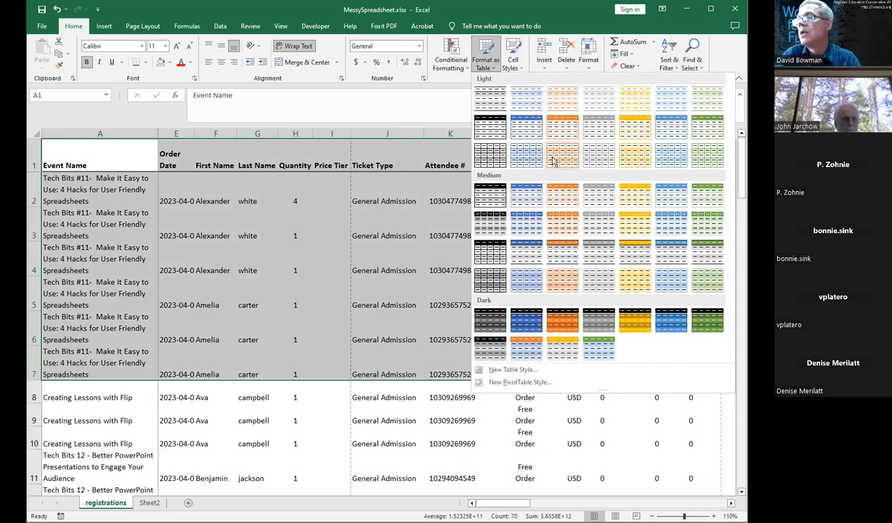
click(528, 230)
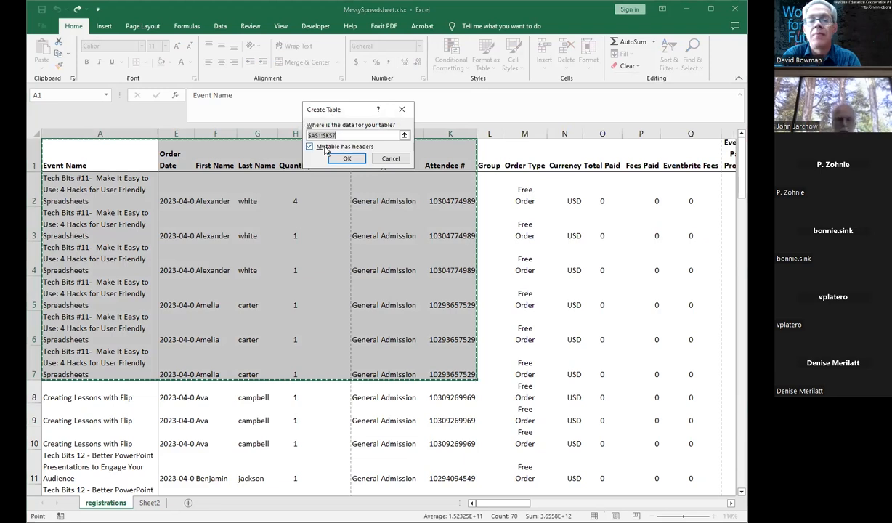
click(309, 147)
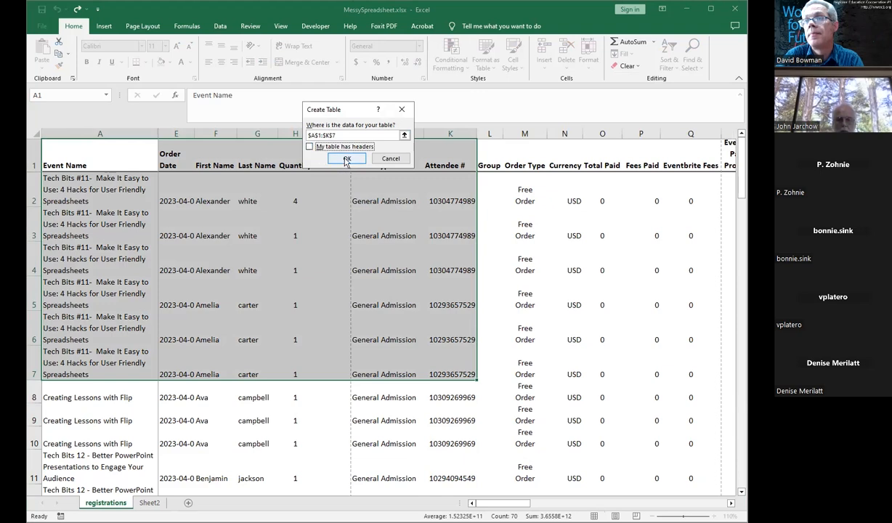
click(345, 158)
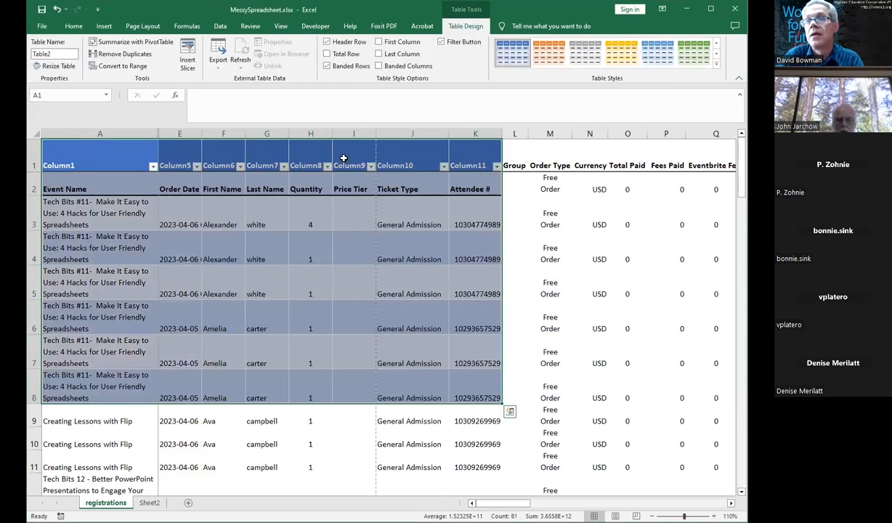
Step: Inspect the generic column headers of the new table and undo the table creation
click(354, 266)
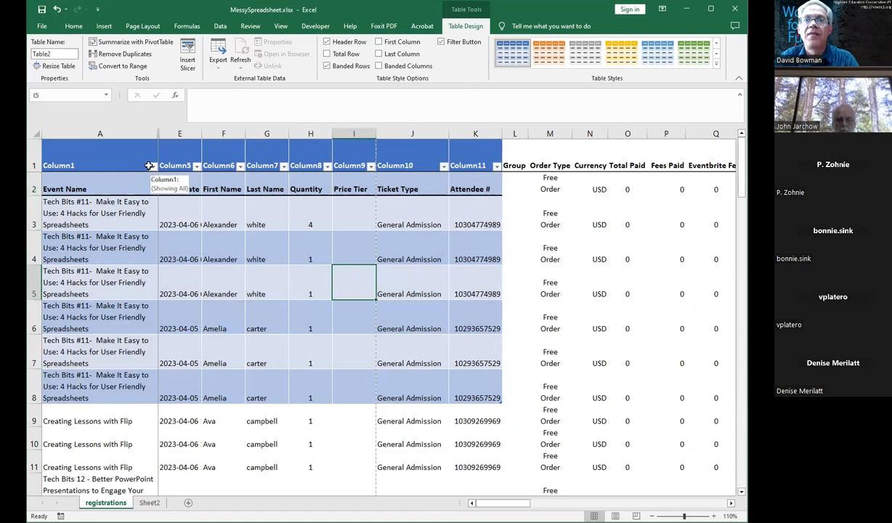
click(33, 156)
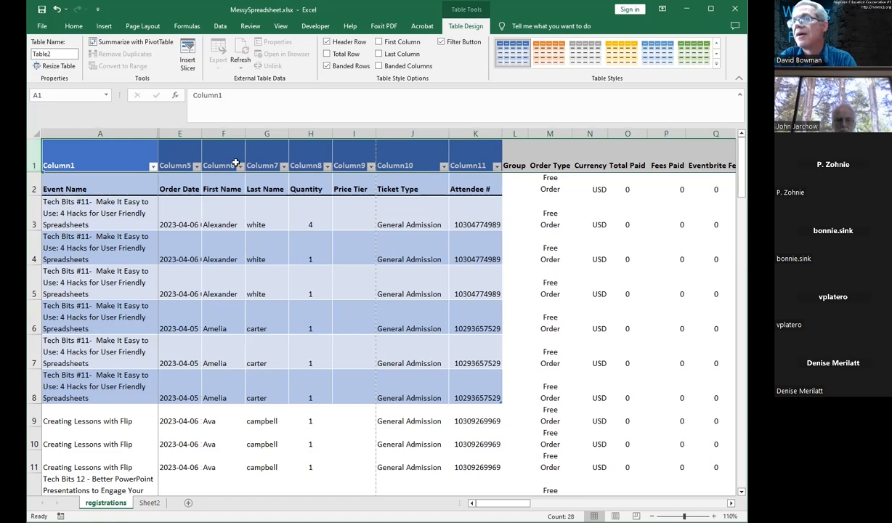
click(390, 220)
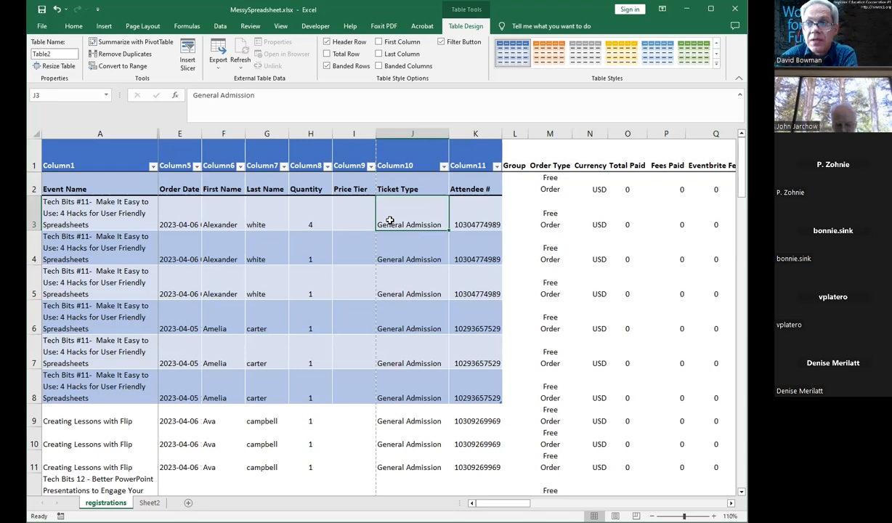
click(390, 220)
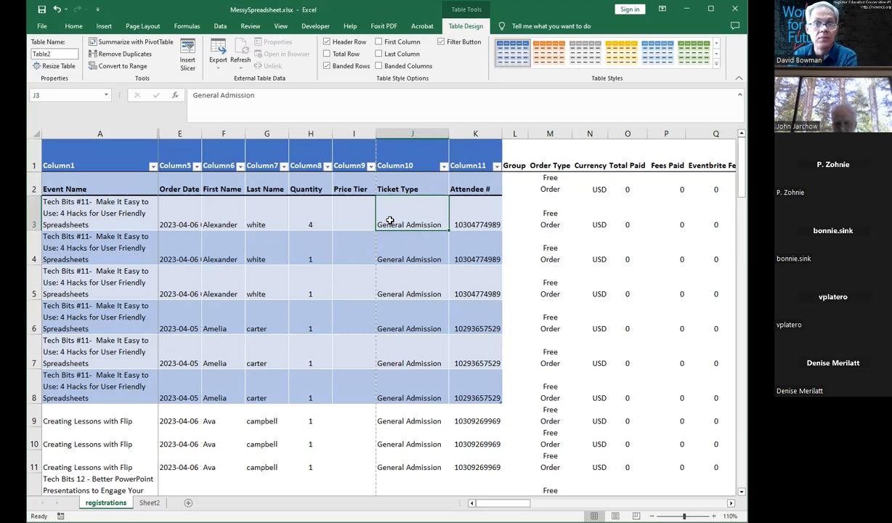
key(ctrl+z)
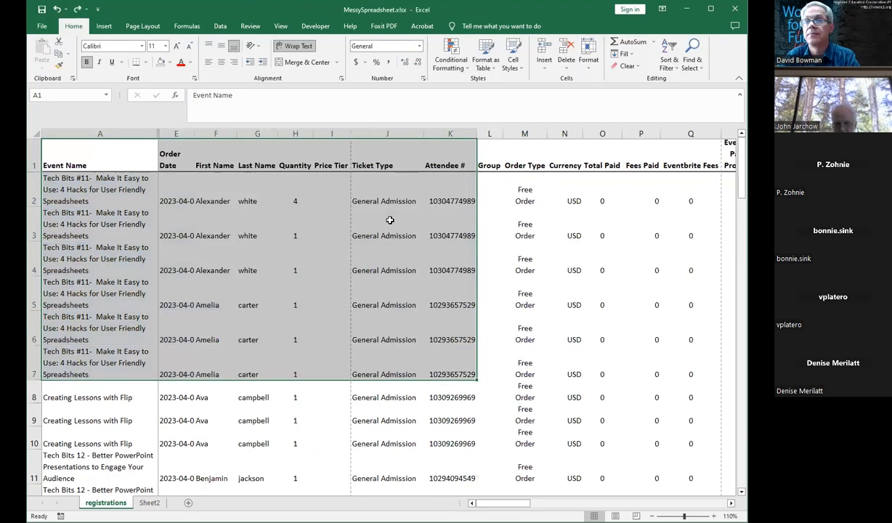
click(373, 210)
drag(80, 154, 425, 156)
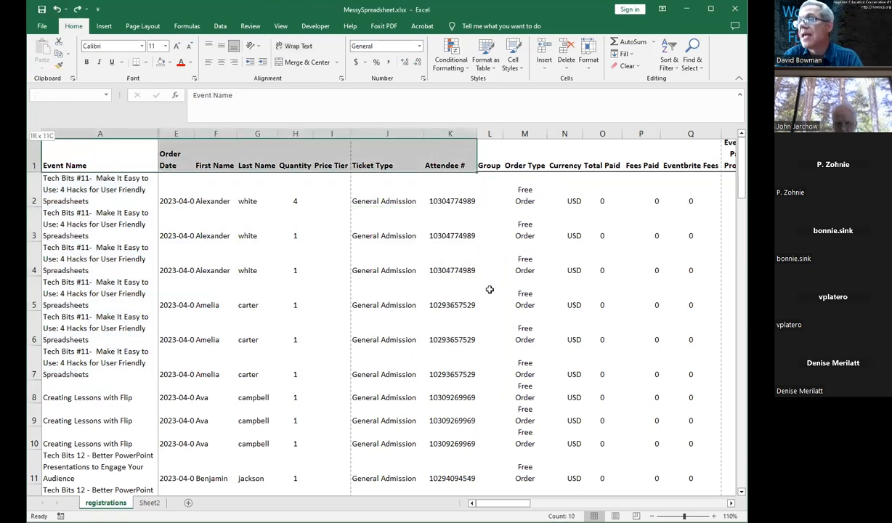
drag(489, 289, 490, 289)
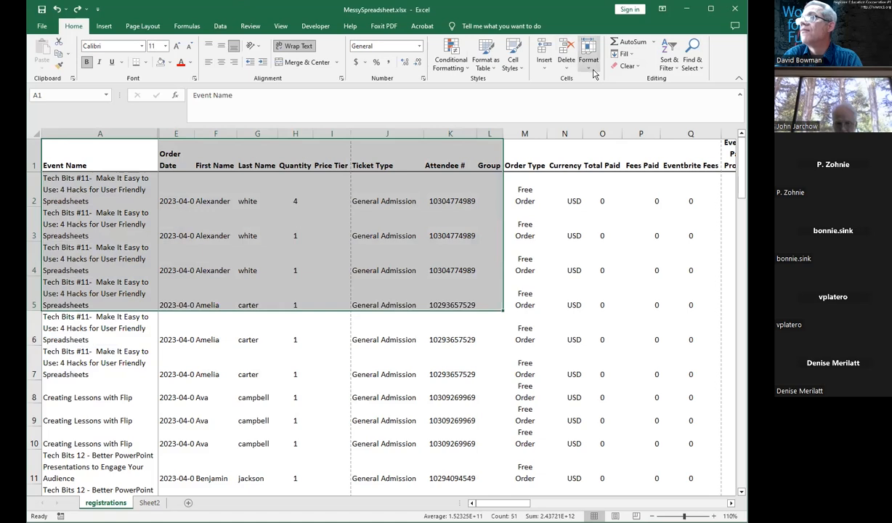
click(487, 65)
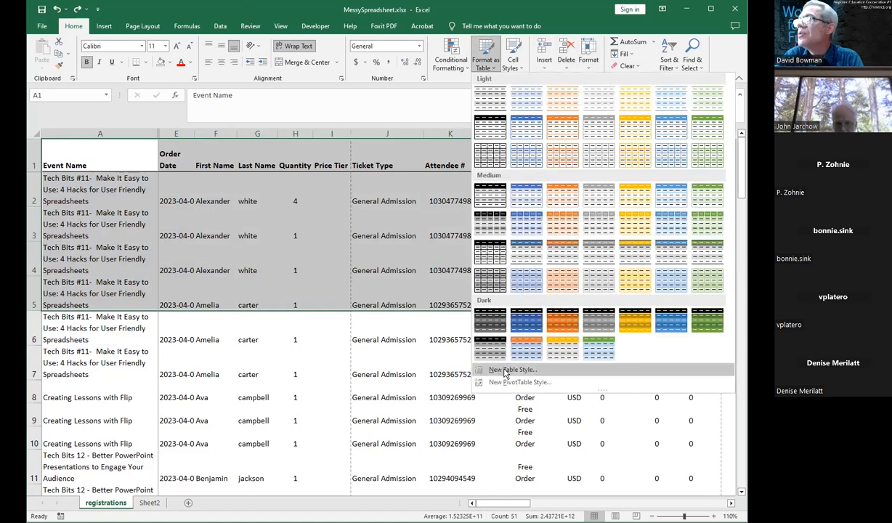
click(506, 374)
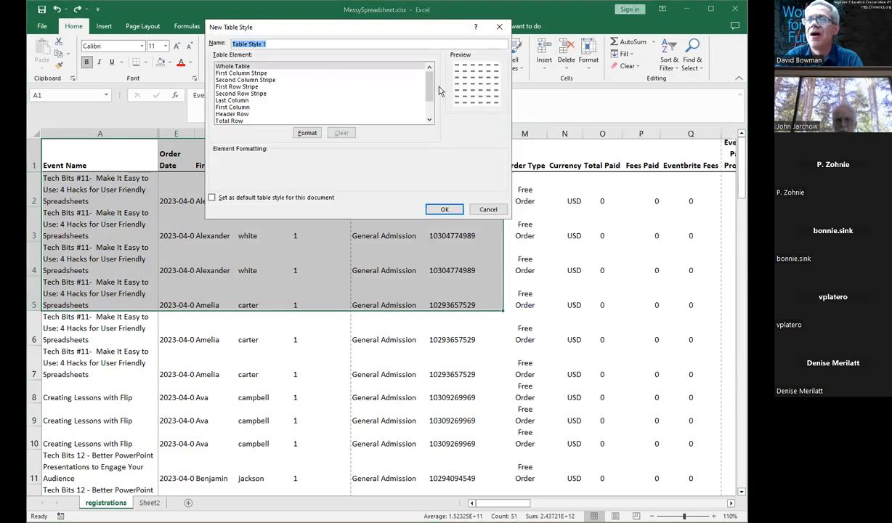
drag(430, 91, 429, 115)
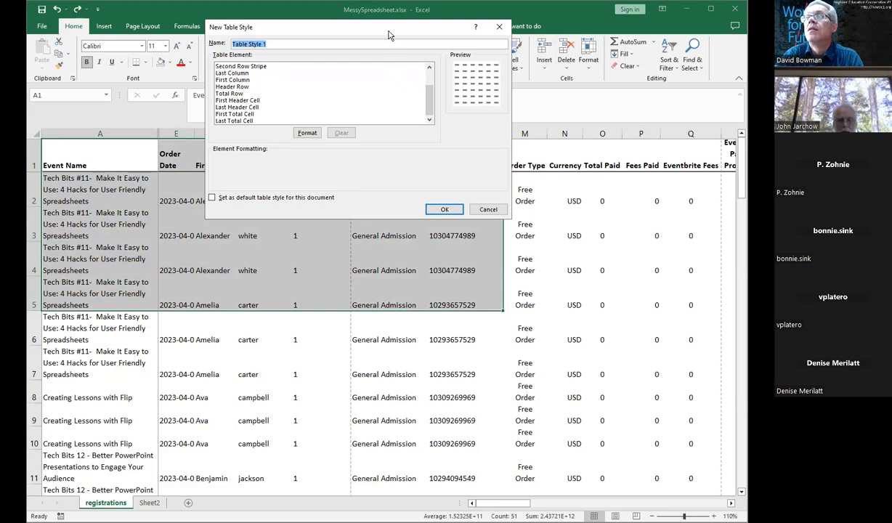
drag(388, 32, 406, 76)
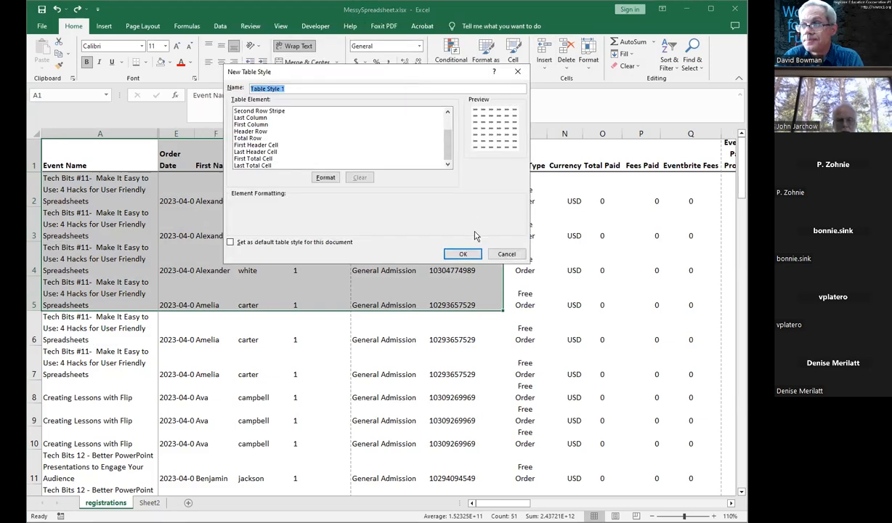
click(506, 255)
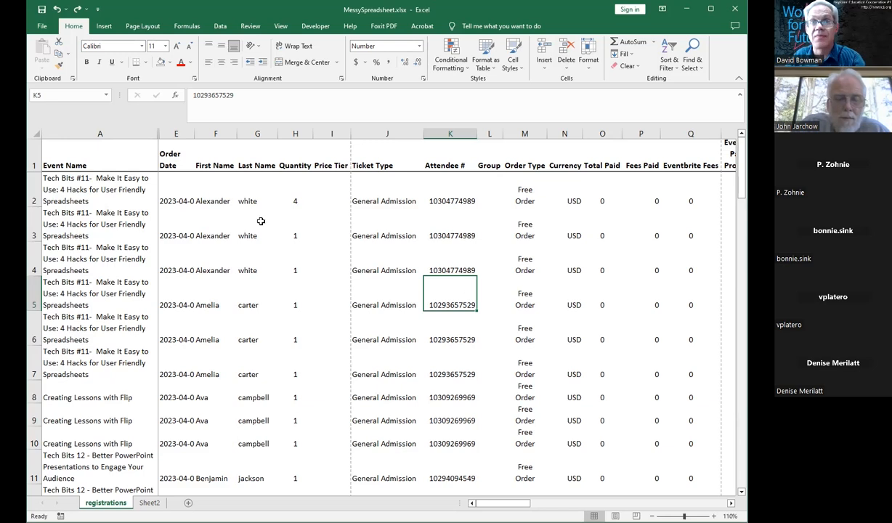
drag(82, 165, 572, 365)
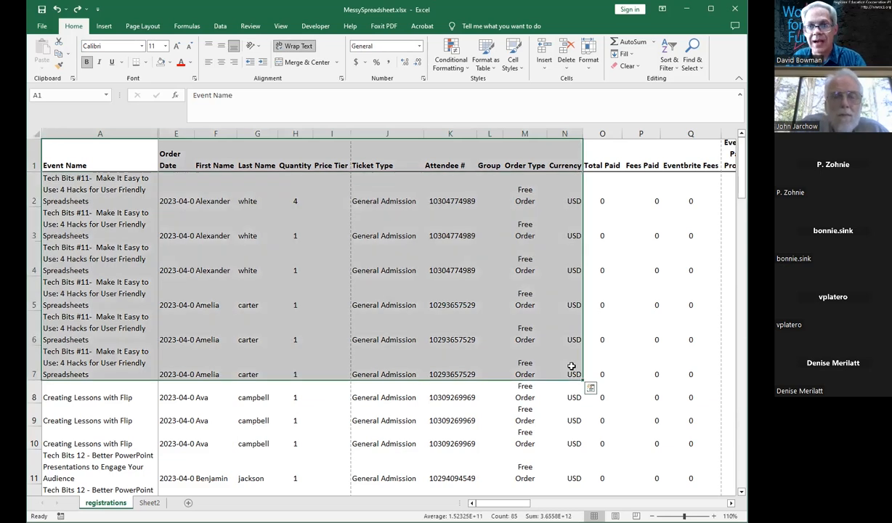
click(448, 71)
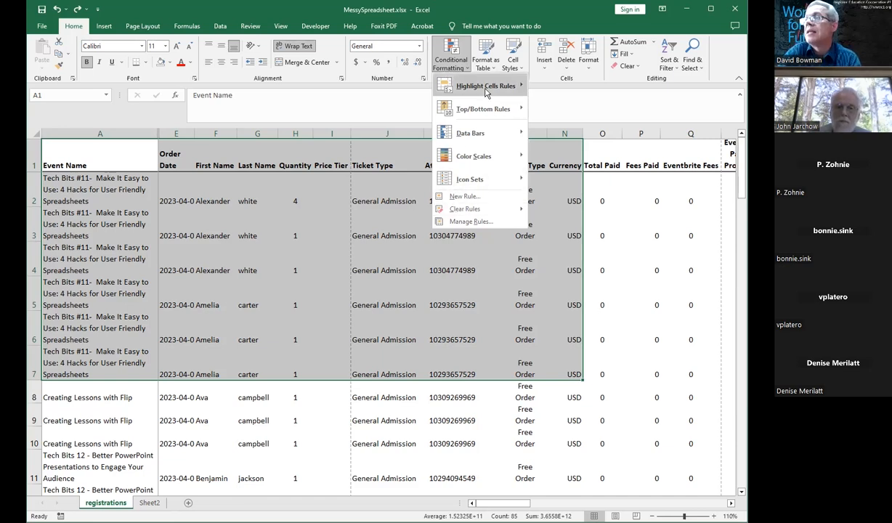
mouse_move(501, 86)
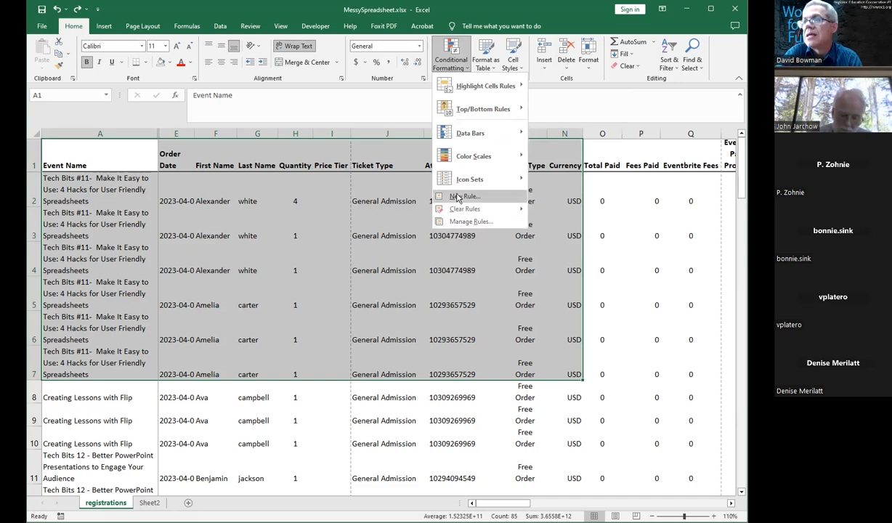
click(458, 197)
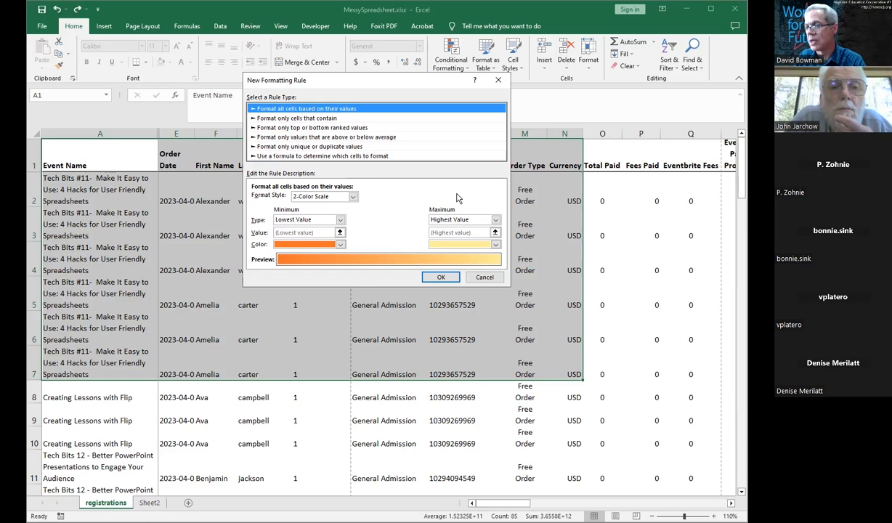
click(330, 157)
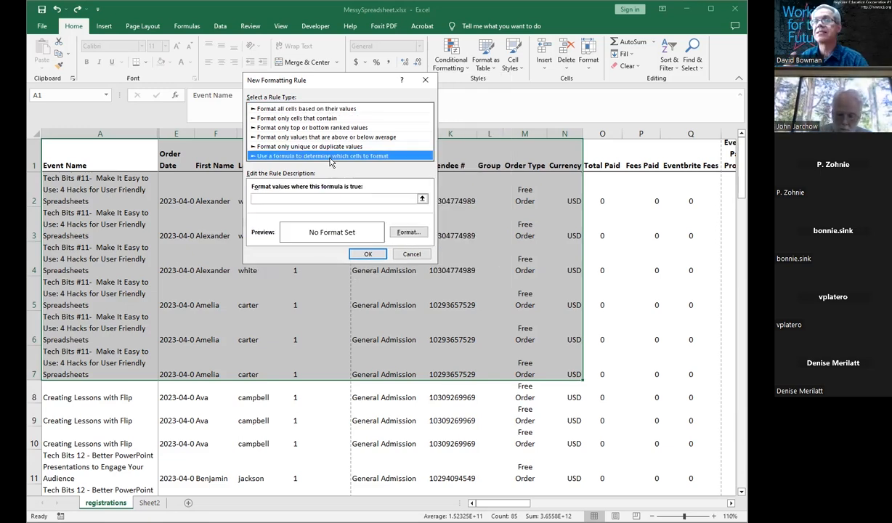
click(411, 254)
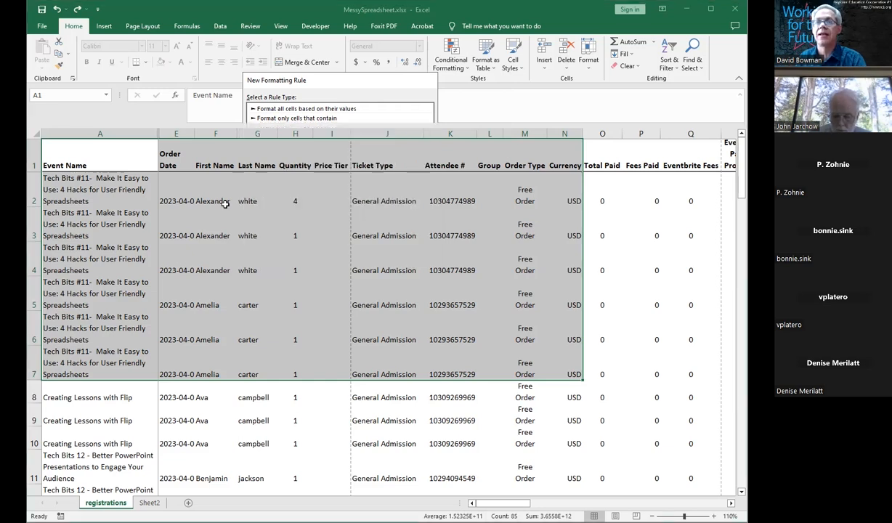
Step: Insert a new blank row above the header row
click(214, 199)
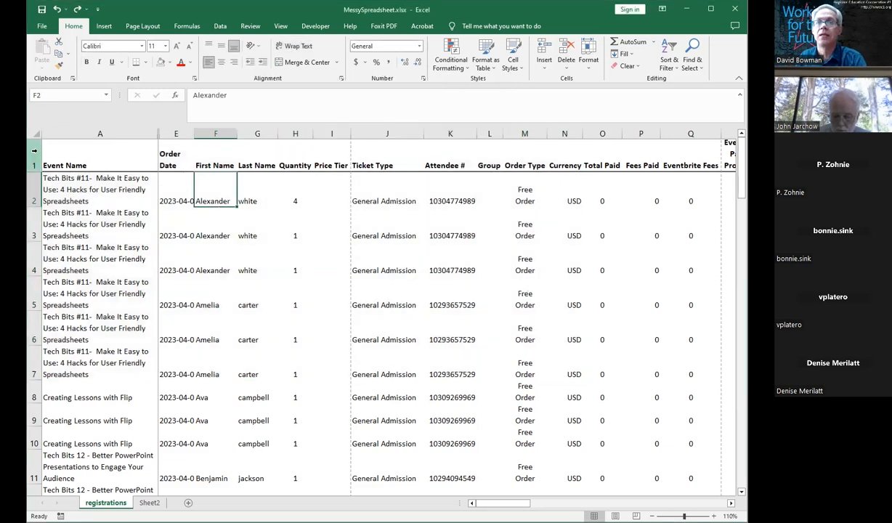
right_click(33, 150)
click(83, 245)
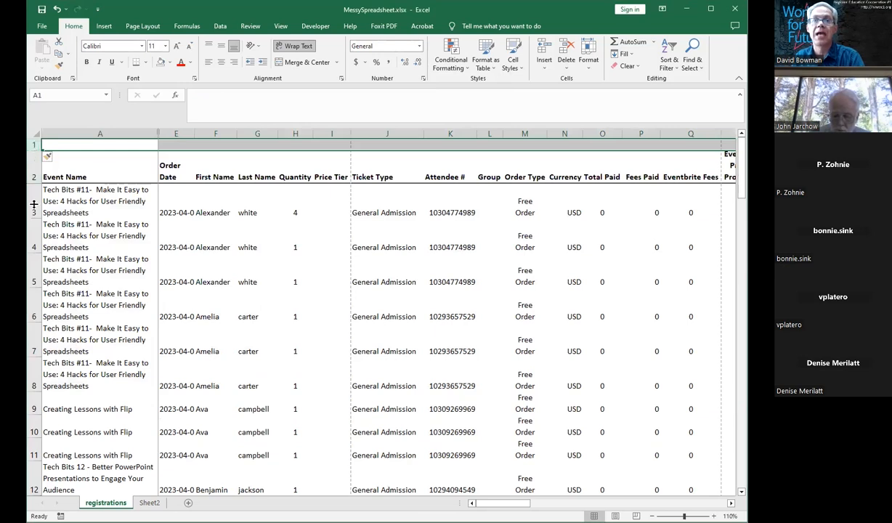
Step: Merge and center cells A1 through M1 in the new top row
drag(33, 204, 34, 197)
mouse_move(77, 170)
mouse_down()
mouse_move(383, 168)
mouse_move(523, 154)
mouse_up()
click(291, 63)
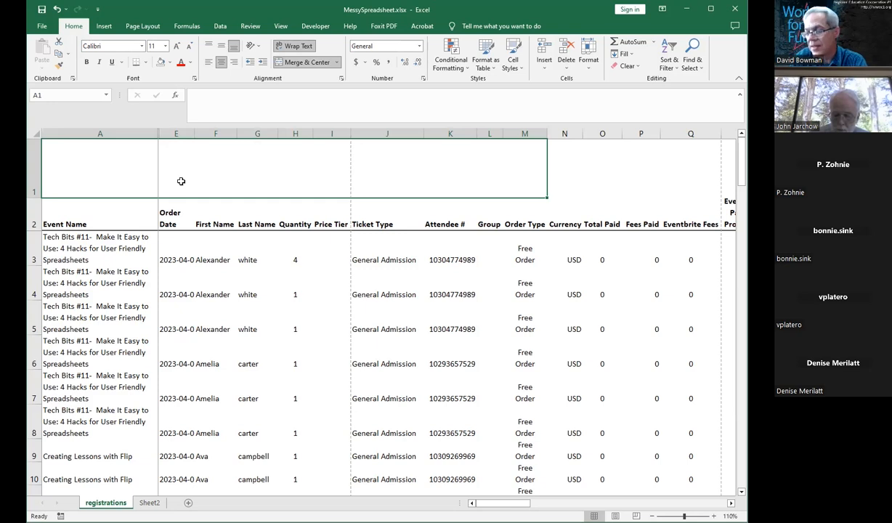
Step: Enter an equals sign in the merged A1 cell and enlarge its font size to 72
text(=)
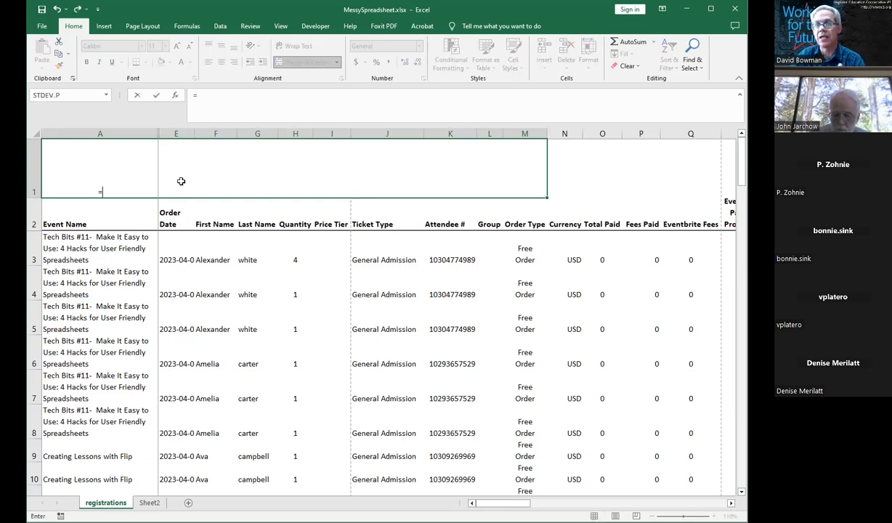
key(Escape)
click(177, 46)
click(176, 46)
click(176, 46)
click(177, 46)
click(177, 47)
click(176, 46)
click(176, 46)
click(176, 47)
click(176, 46)
click(177, 46)
click(176, 46)
click(176, 47)
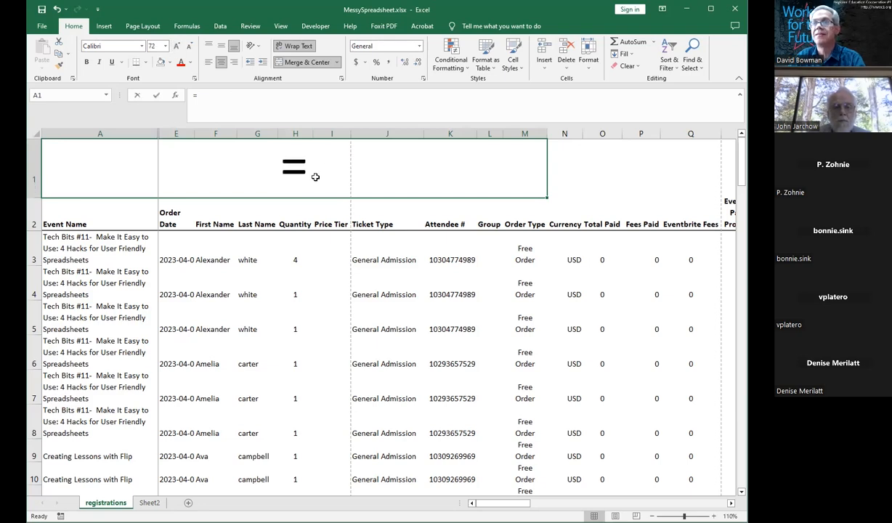
key(Return)
key(Up)
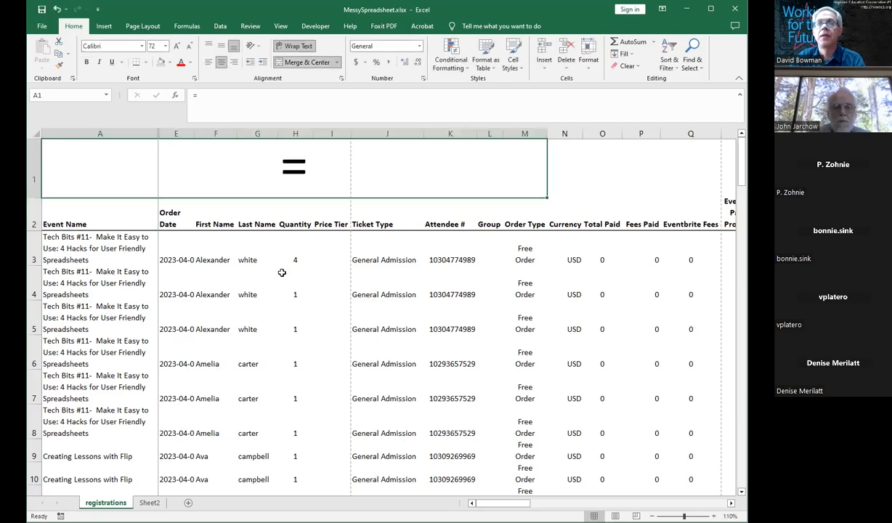
Step: Try to build a formula in A1 starting with mod and referencing columns A:M
click(216, 96)
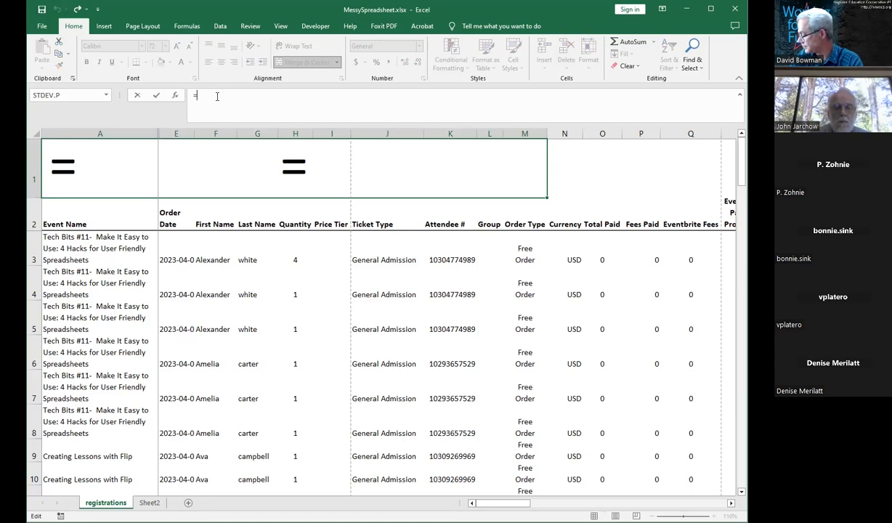
text(()
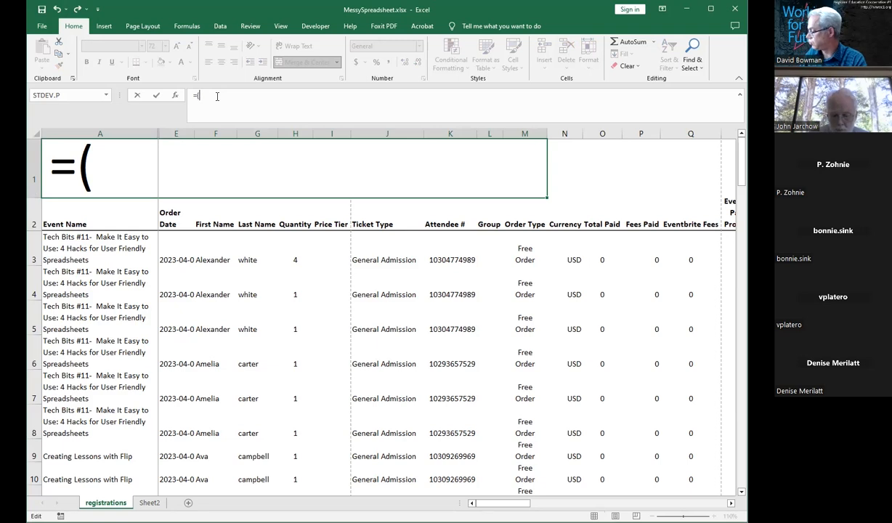
text(mod)
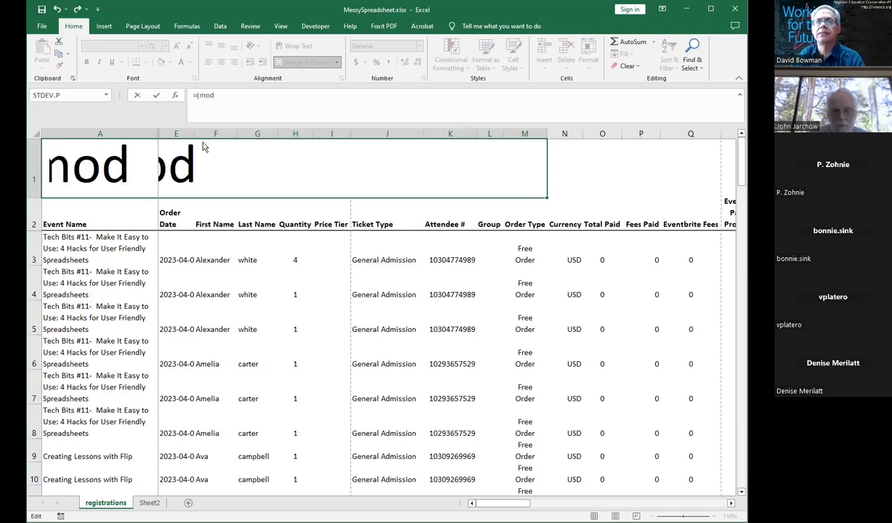
click(230, 166)
key(Return)
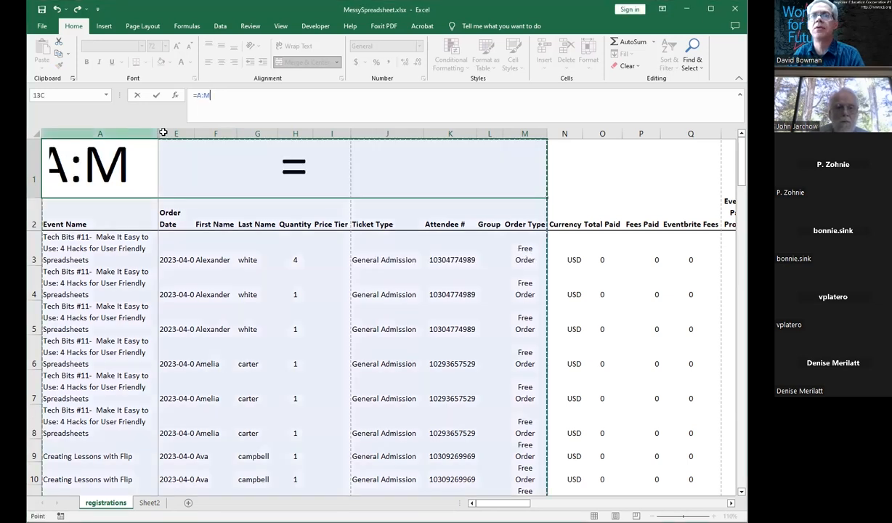
click(144, 134)
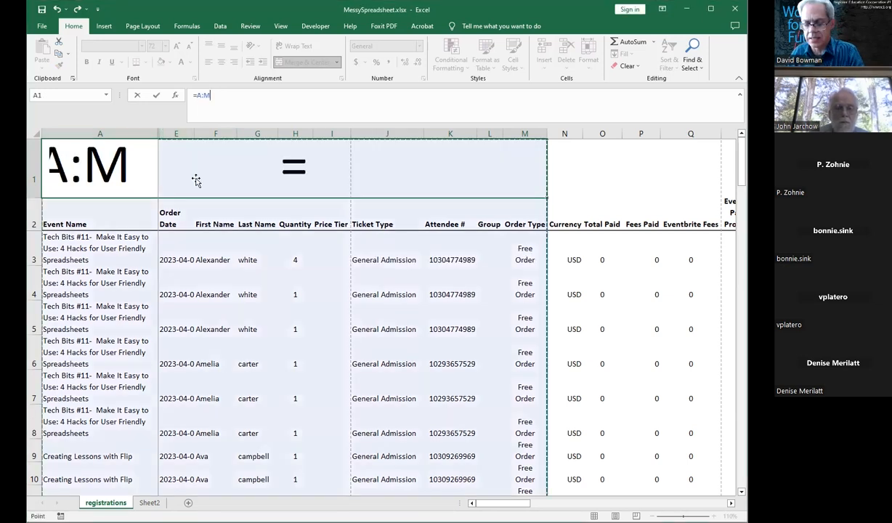
key(Return)
key(Return)
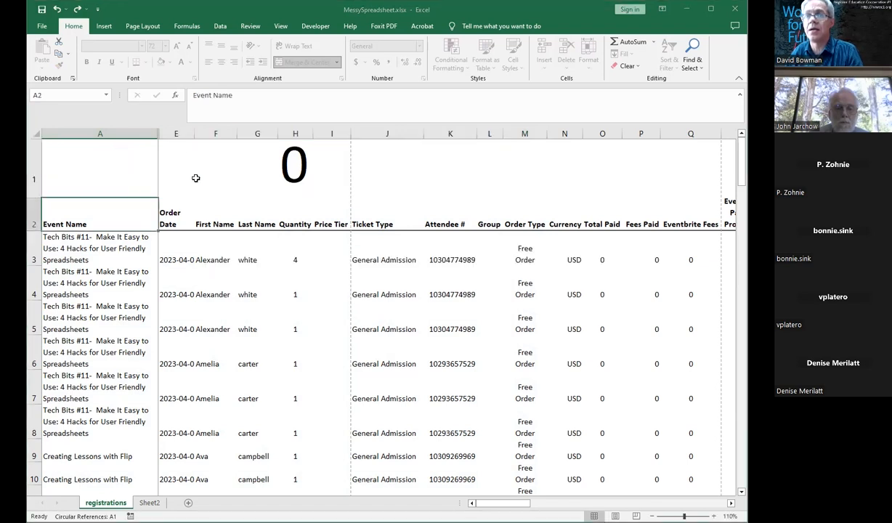
Step: Unhide columns B through D
click(196, 178)
drag(145, 134, 171, 132)
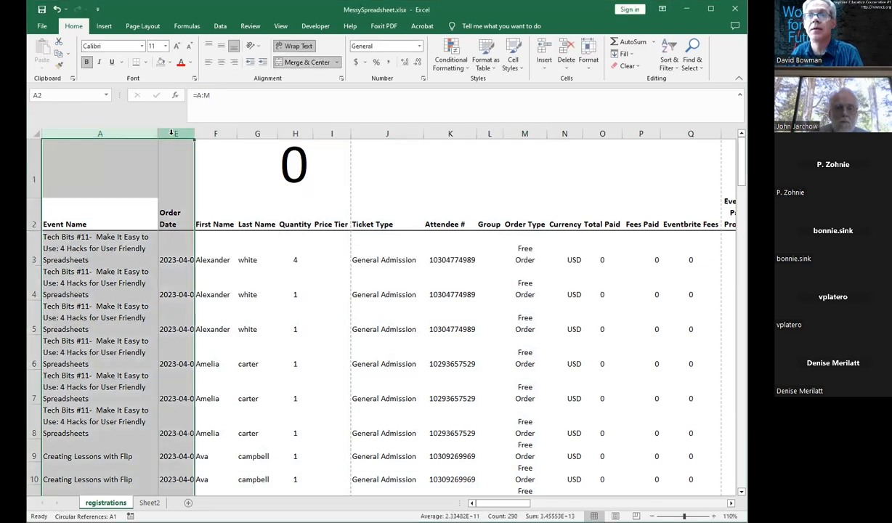
right_click(171, 133)
click(212, 305)
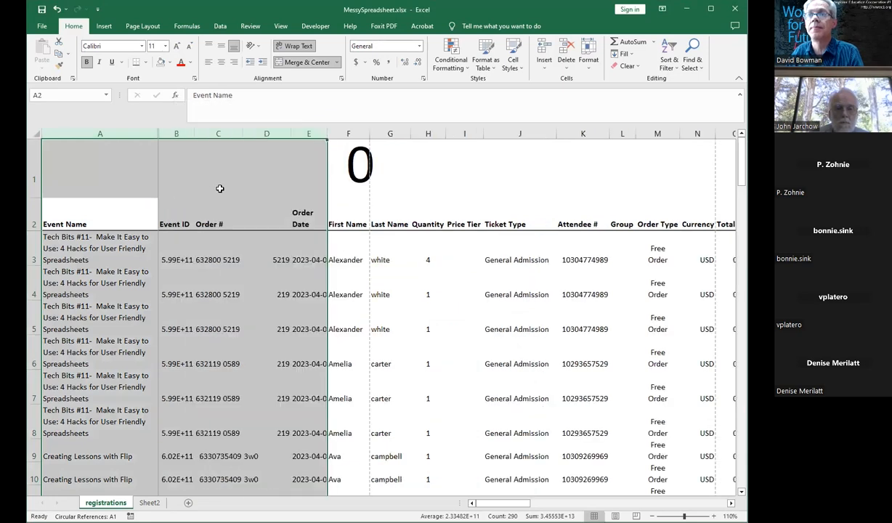
Step: Delete the column reference from A1's formula and left-align the merged cell
click(459, 164)
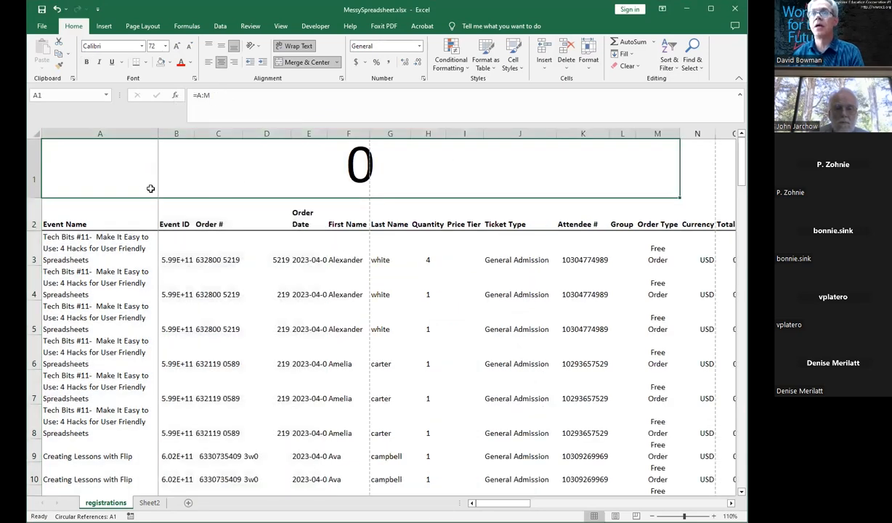
click(252, 99)
key(BackSpace)
key(BackSpace)
key(BackSpace)
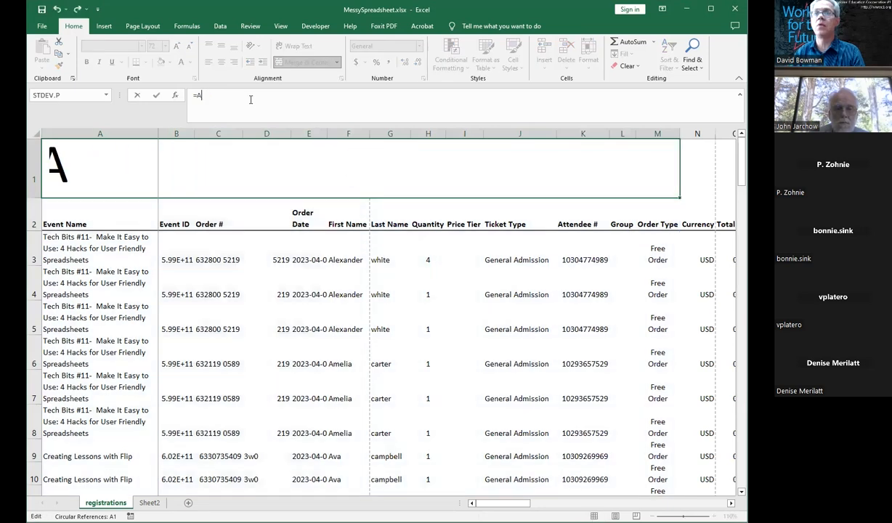
key(Return)
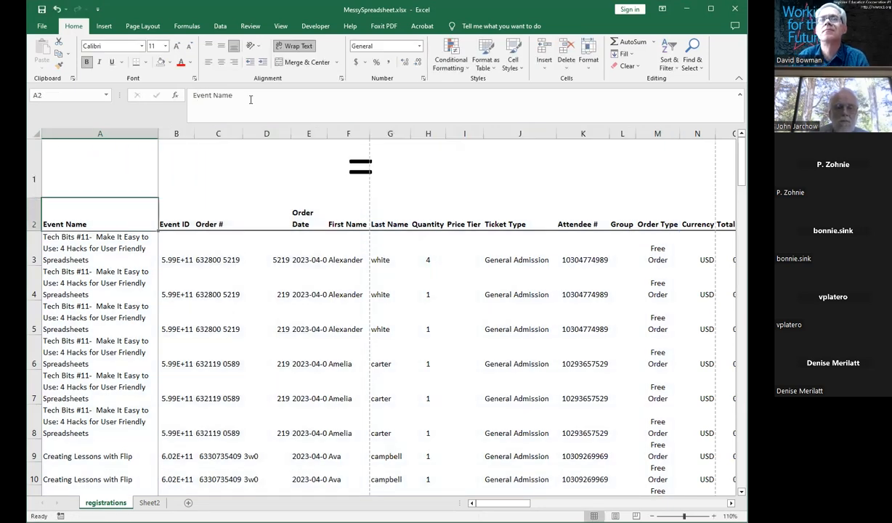
click(208, 62)
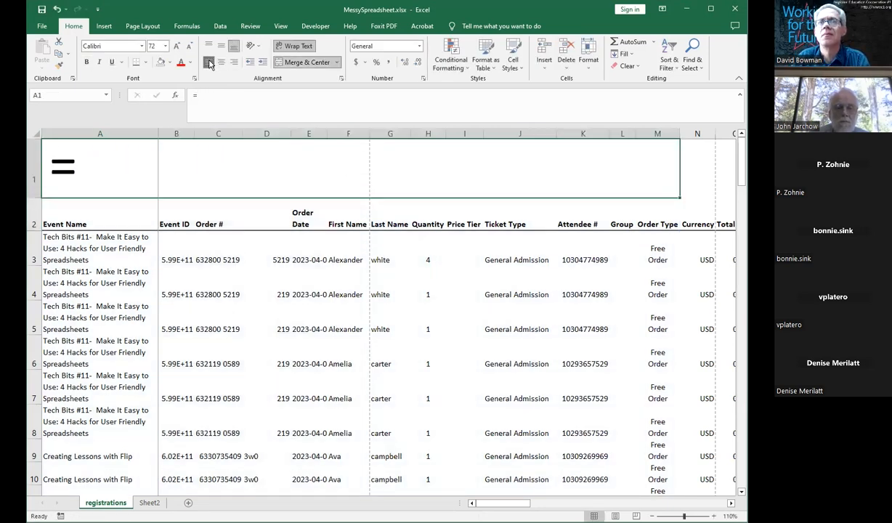
Step: Try entering =mod as the formula in A1
double_click(128, 164)
text(()
key(BackSpace)
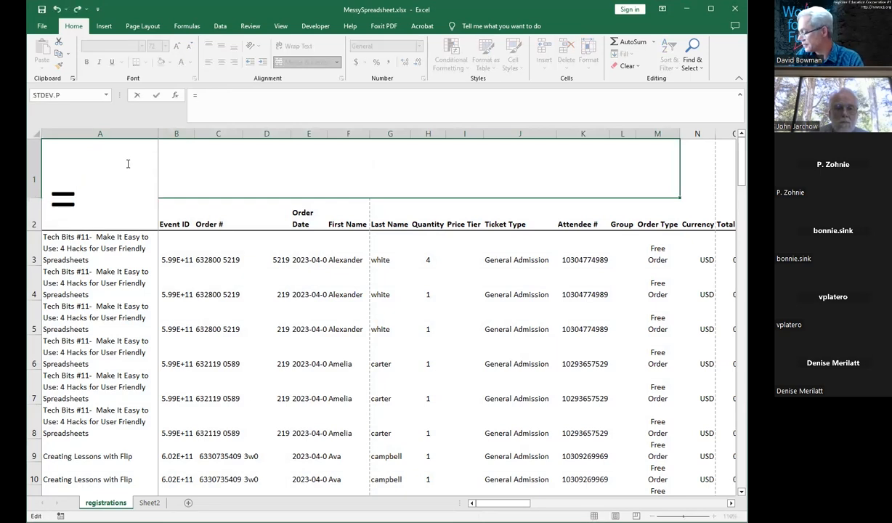
text(mod)
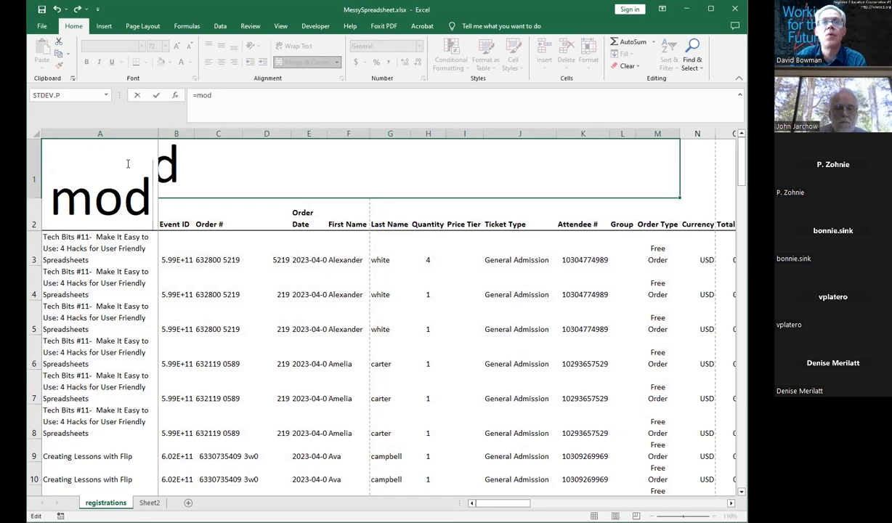
key(Return)
key(Return)
key(Return)
key(Return)
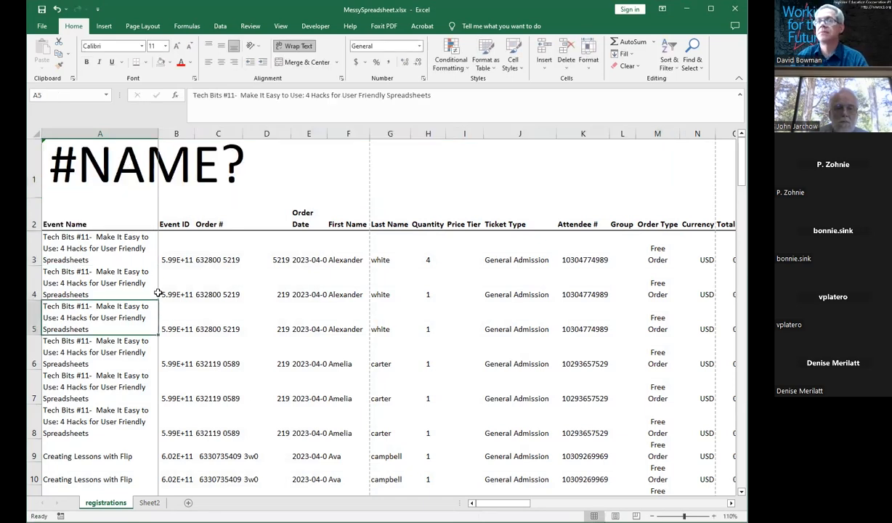
Step: Freeze the panes at the selected cell A5
click(281, 26)
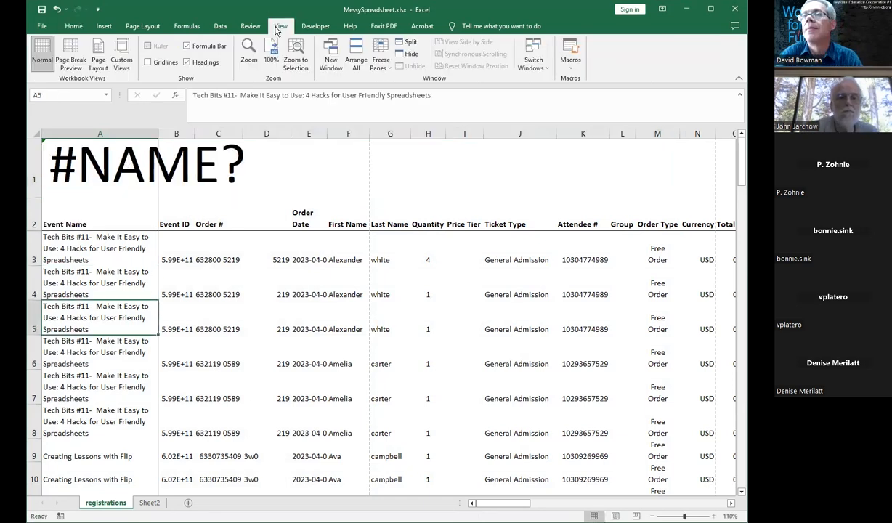
click(380, 59)
click(405, 86)
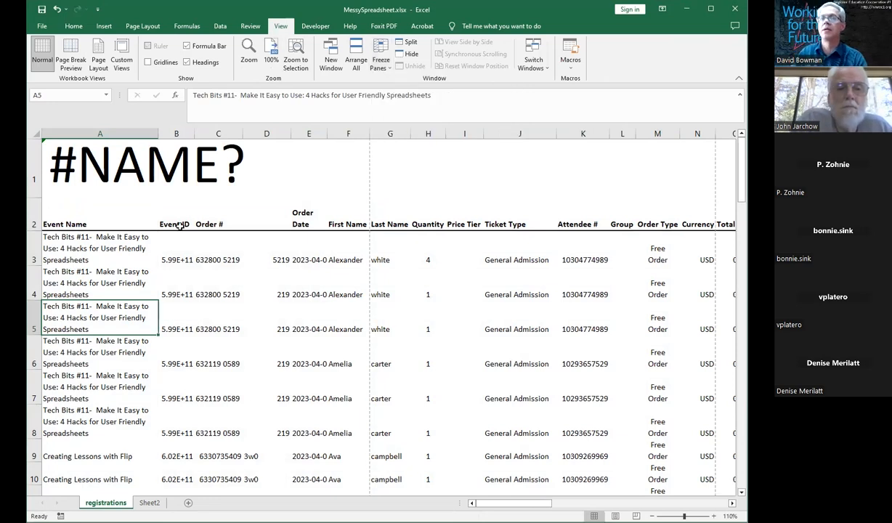
Step: Write the formula =mod(row(),2)=0 in the merged A1 cell
click(186, 183)
text(=mod()
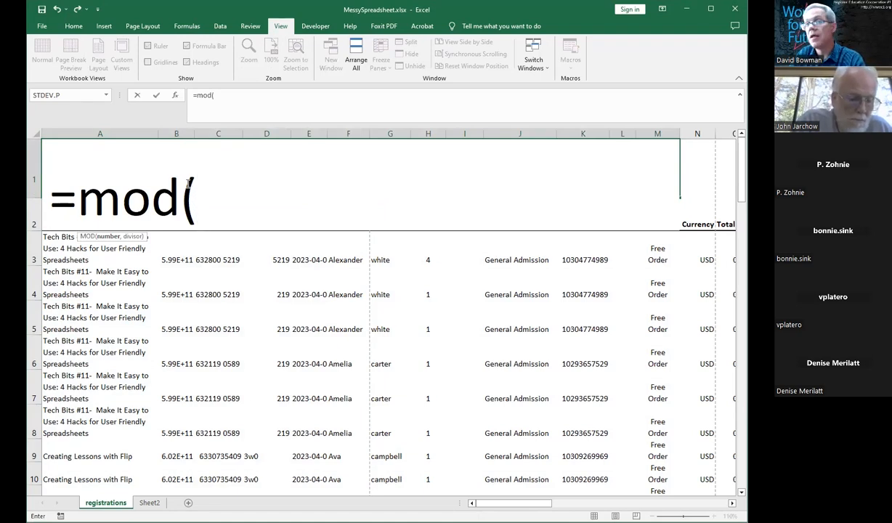
text(row)
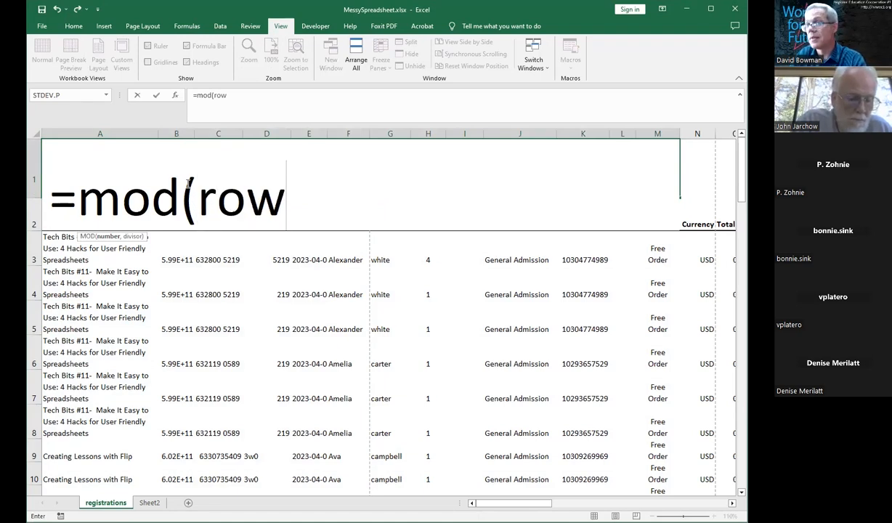
text(())
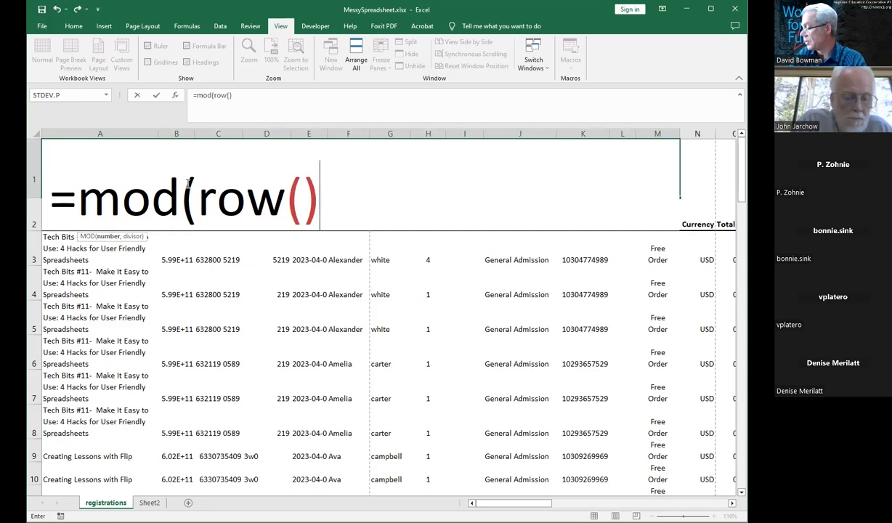
text(,2)=0)
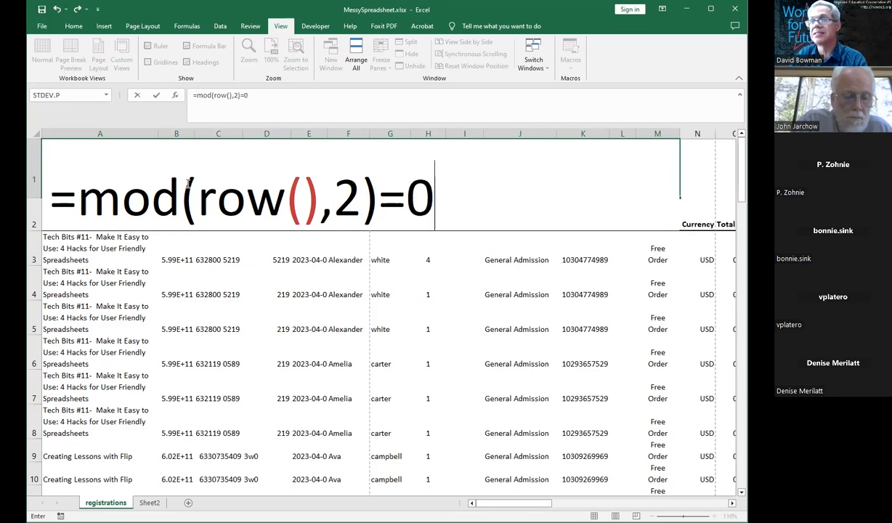
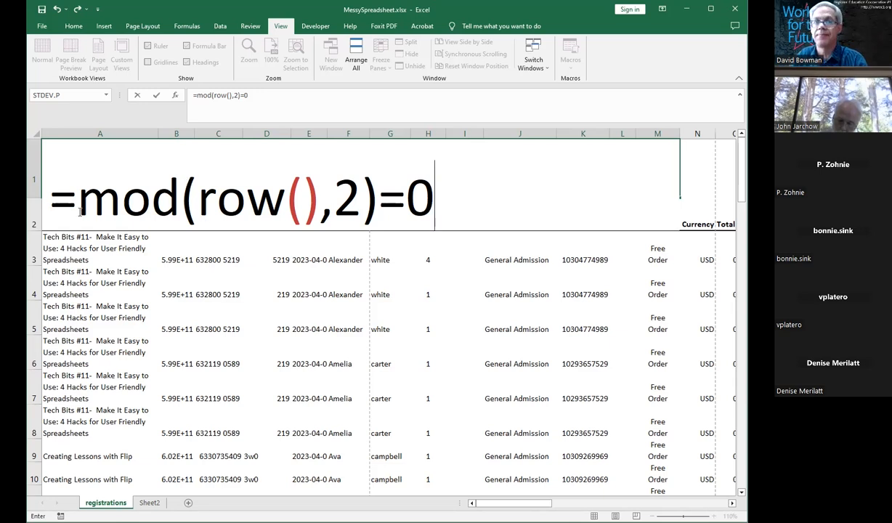
Step: Turn the formula in A1 into plain text by prefixing it with an apostrophe
click(57, 207)
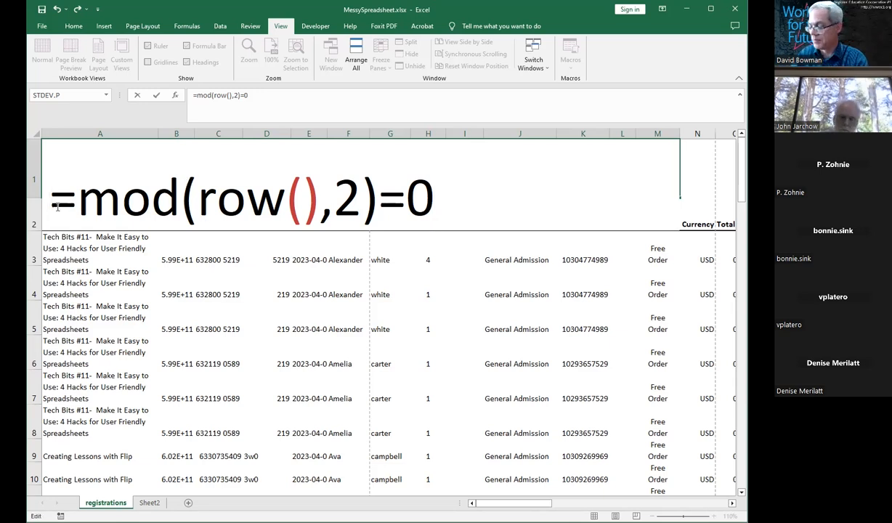
text(')
key(Return)
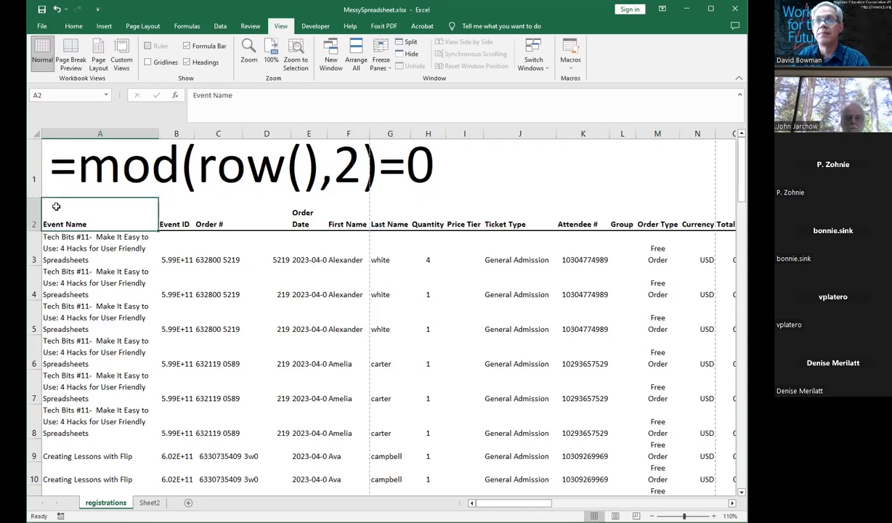
Step: Select the range A2:J8 and start a new conditional formatting rule that uses a formula to determine which cells to format
key(Up)
drag(62, 214, 520, 398)
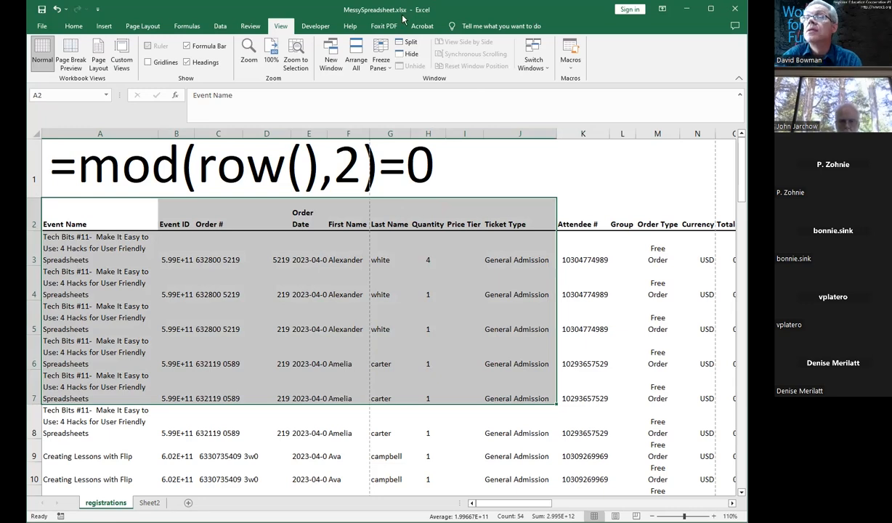
click(208, 254)
drag(146, 219, 541, 432)
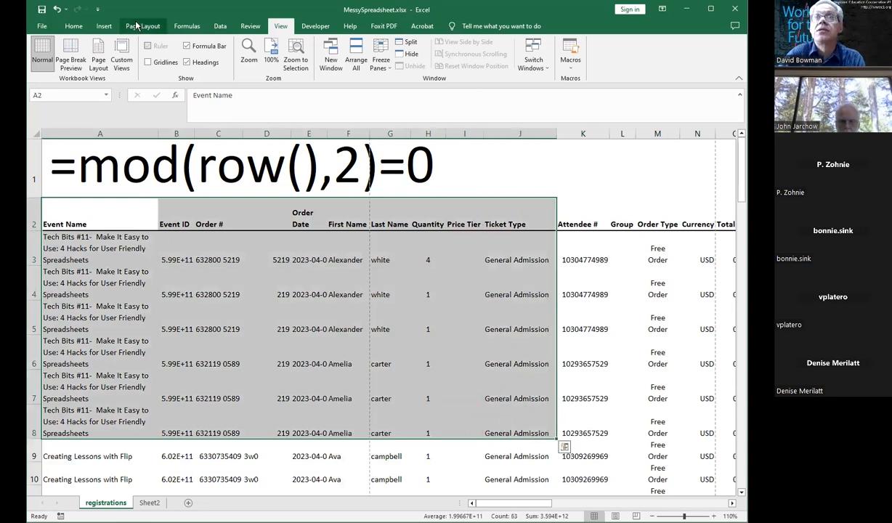
click(75, 27)
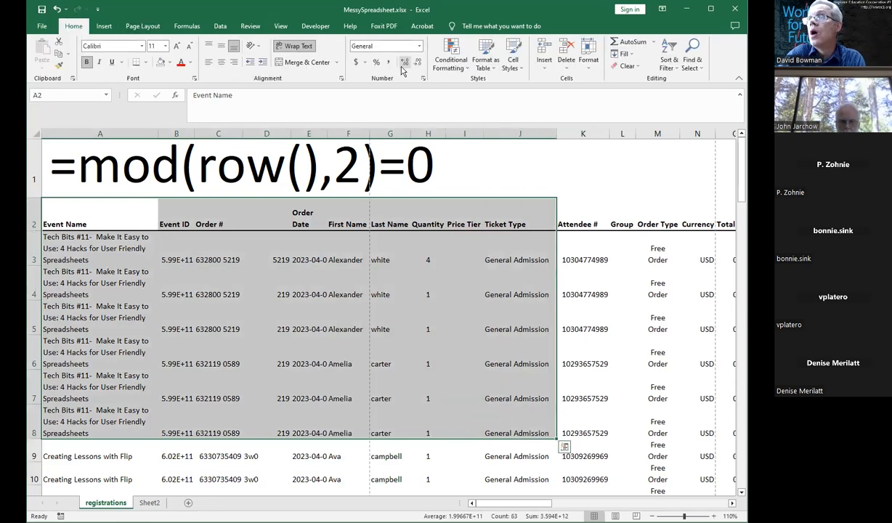
click(449, 61)
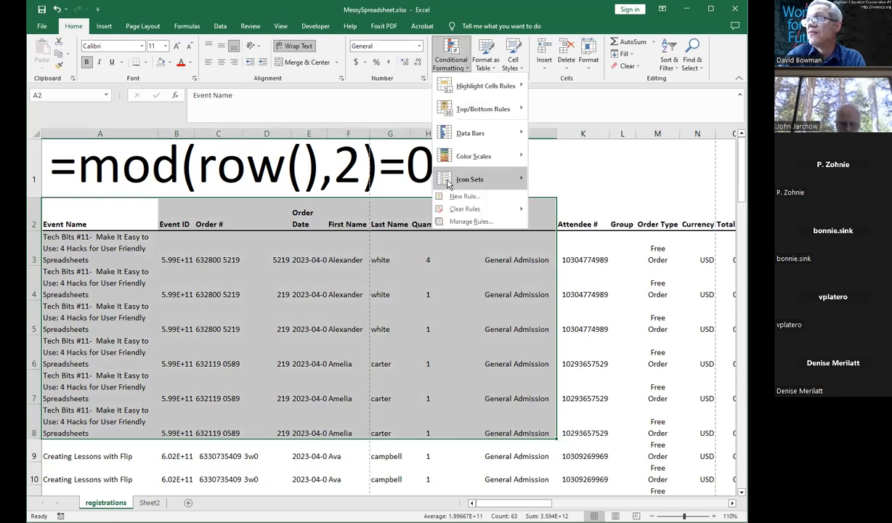
click(462, 222)
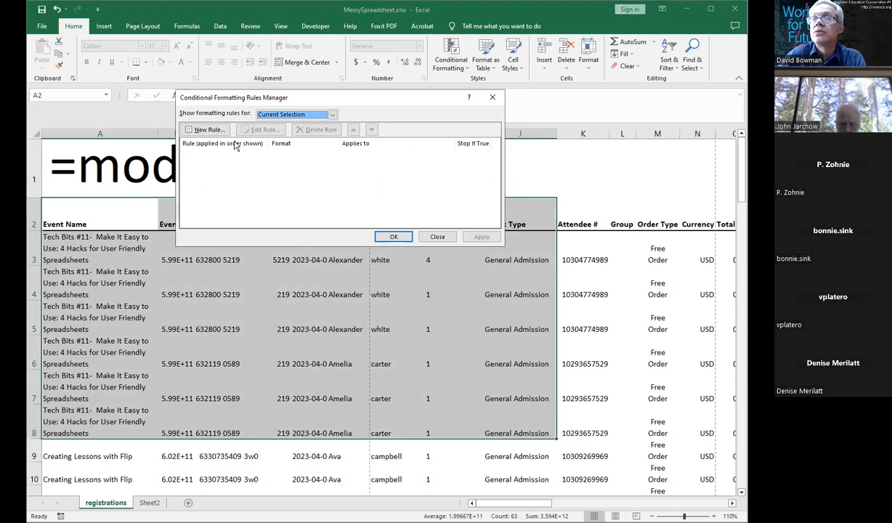
click(206, 129)
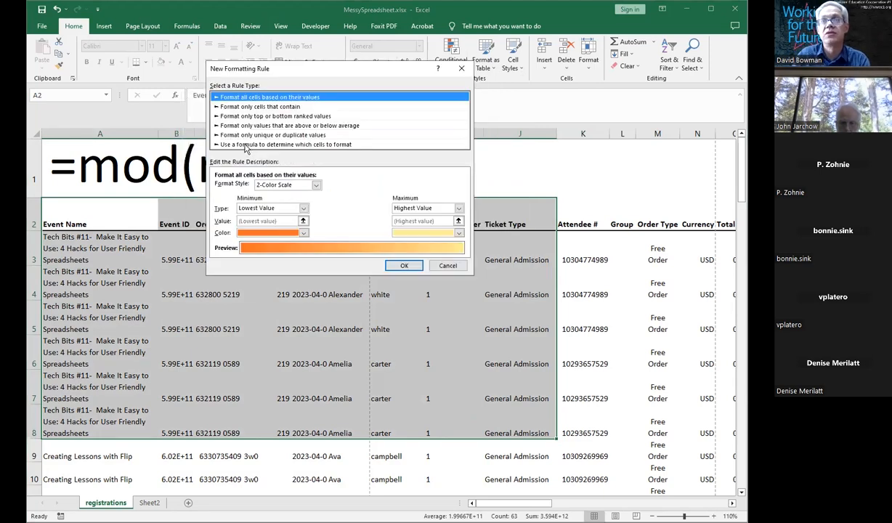
click(246, 145)
click(258, 187)
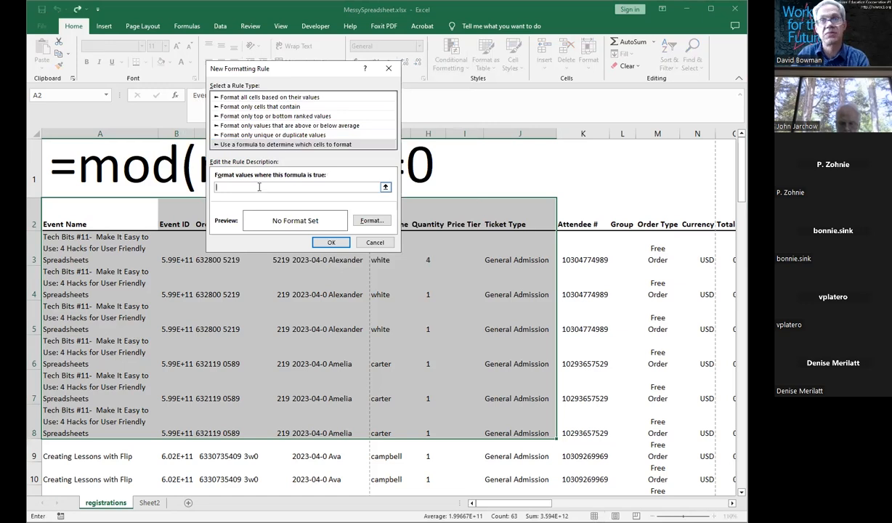
Step: Enter the rule formula =mod(row(),2)= in the rule's formula box
text(=mo)
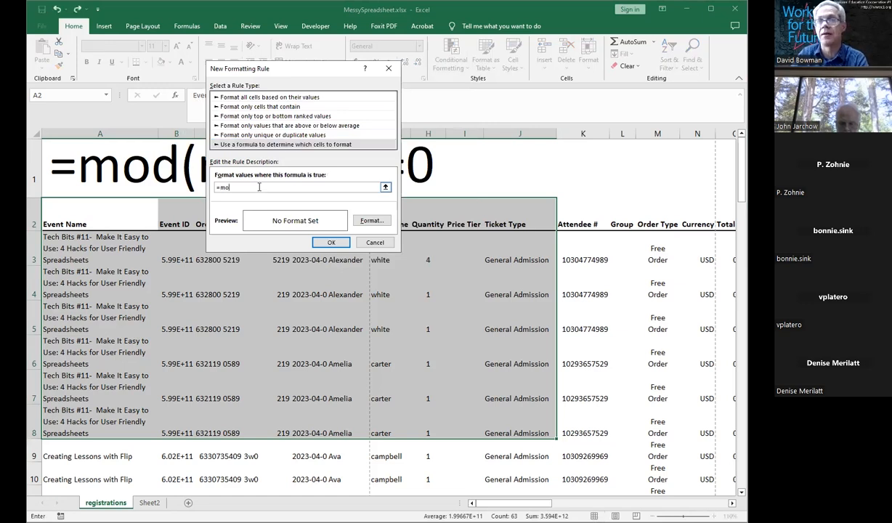
text(dd()
key(BackSpace)
key(BackSpace)
key(BackSpace)
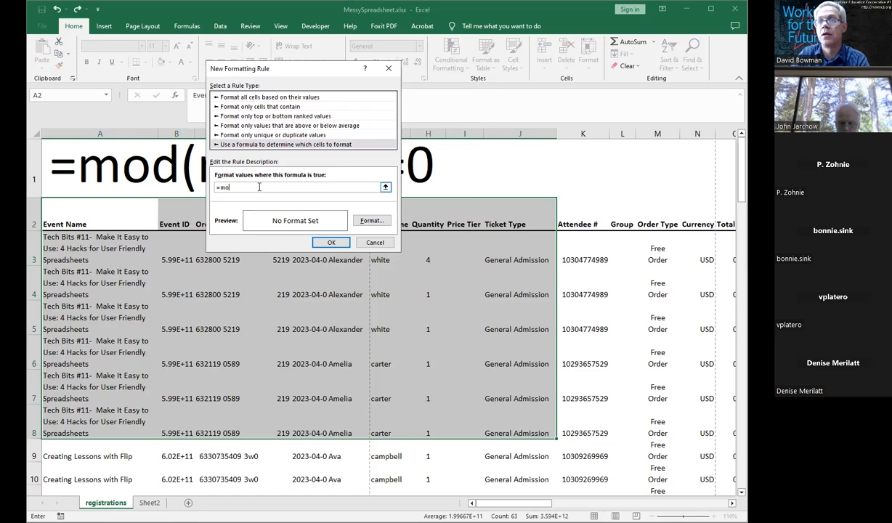
text(d(row())
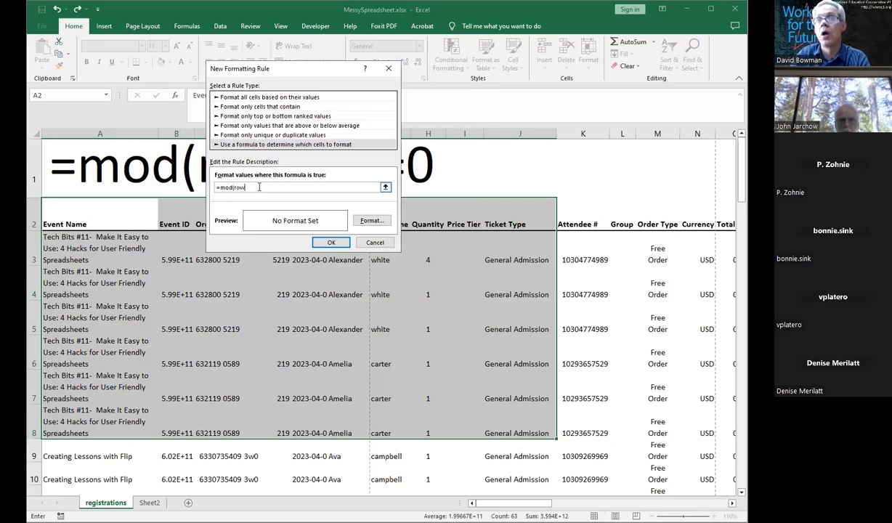
text(,)
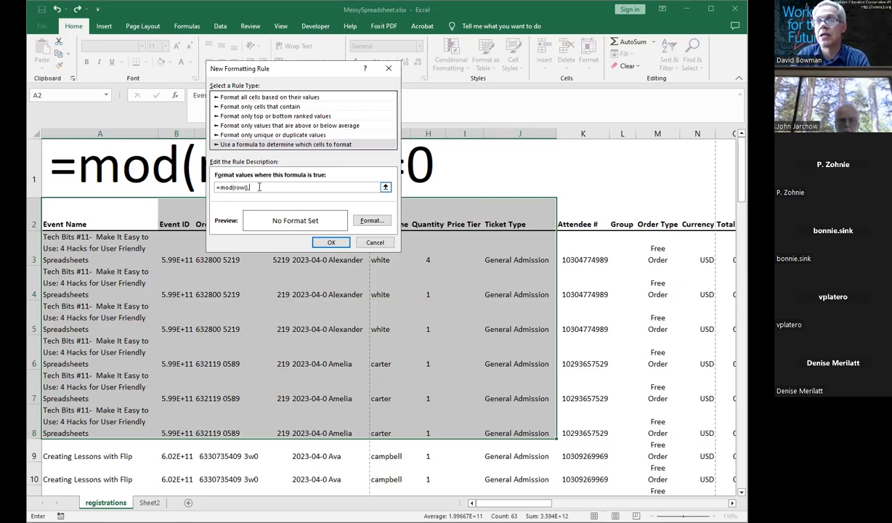
text(2)=)
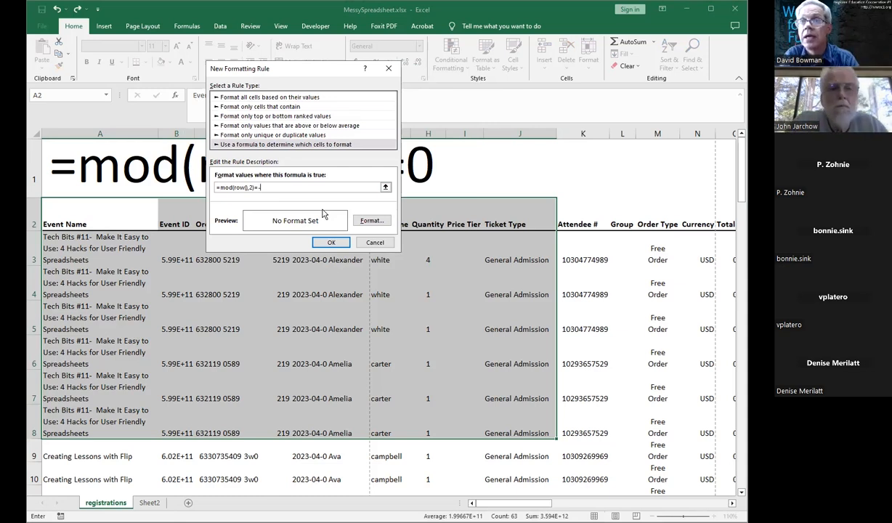
Step: Set the rule's format to a gold fill with a dark green font colour
click(373, 222)
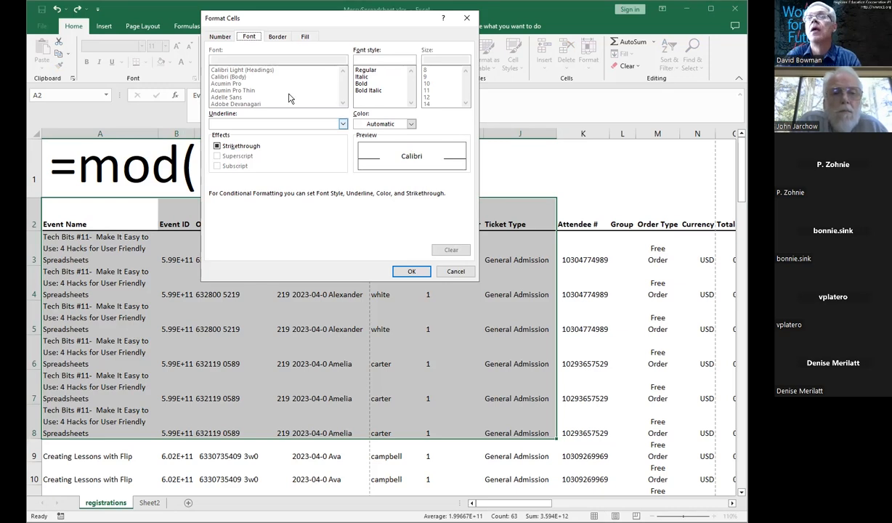
click(278, 37)
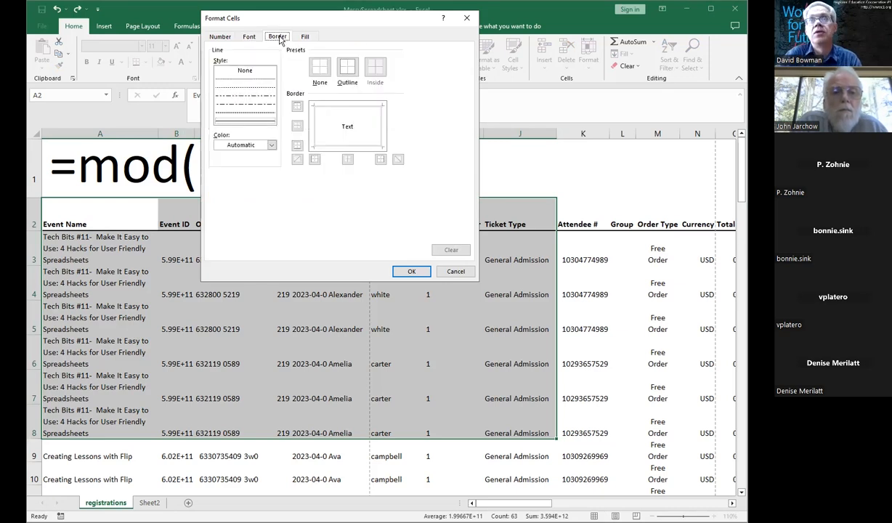
click(304, 37)
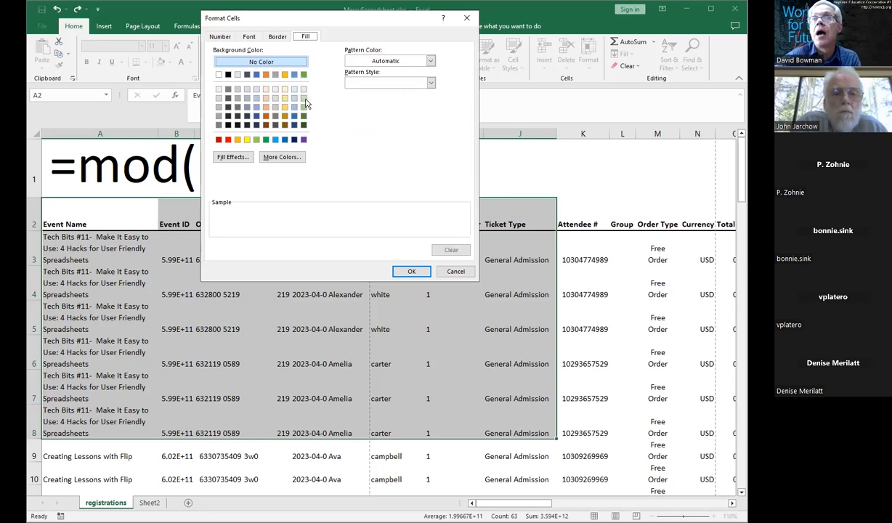
click(285, 107)
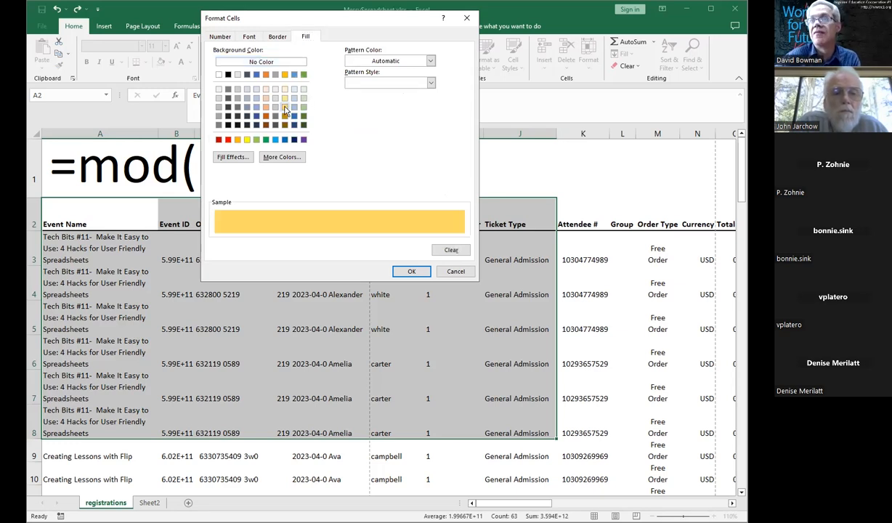
click(276, 37)
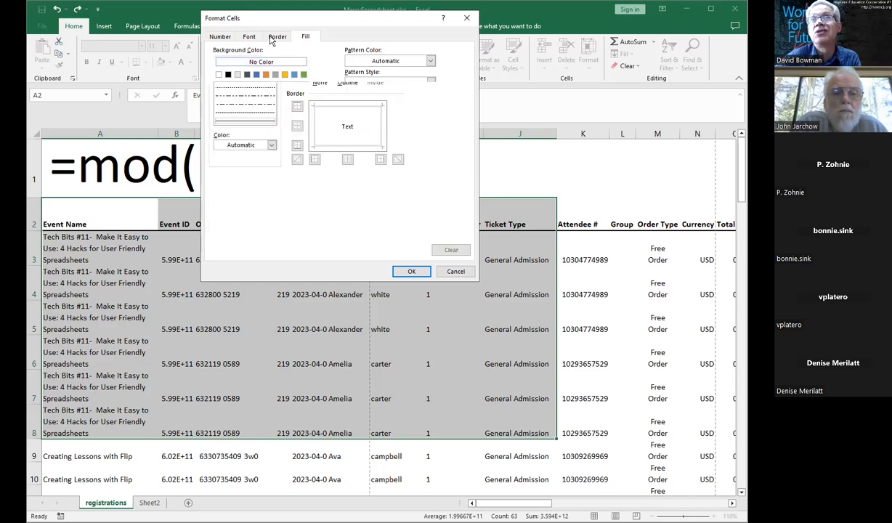
click(249, 37)
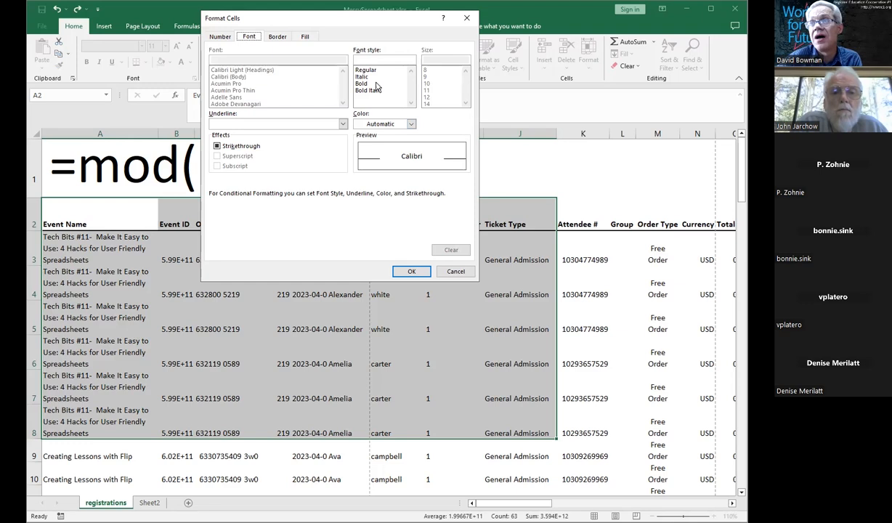
click(411, 125)
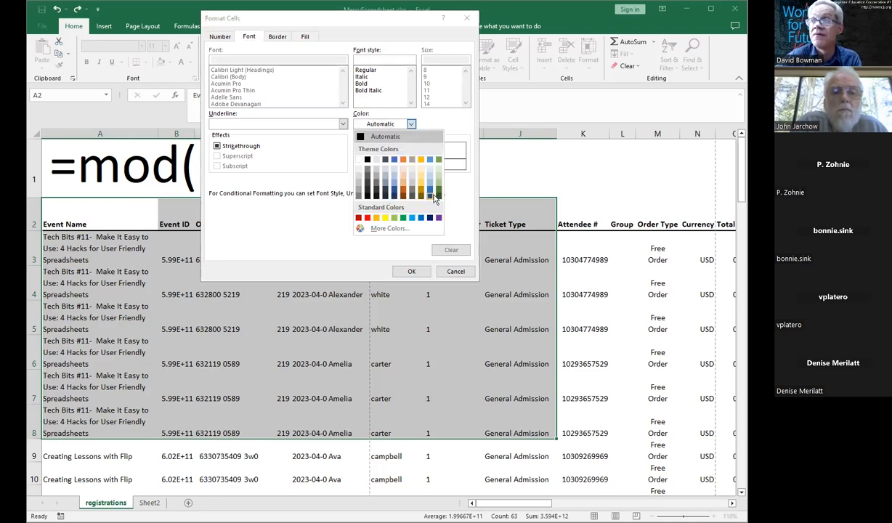
click(439, 193)
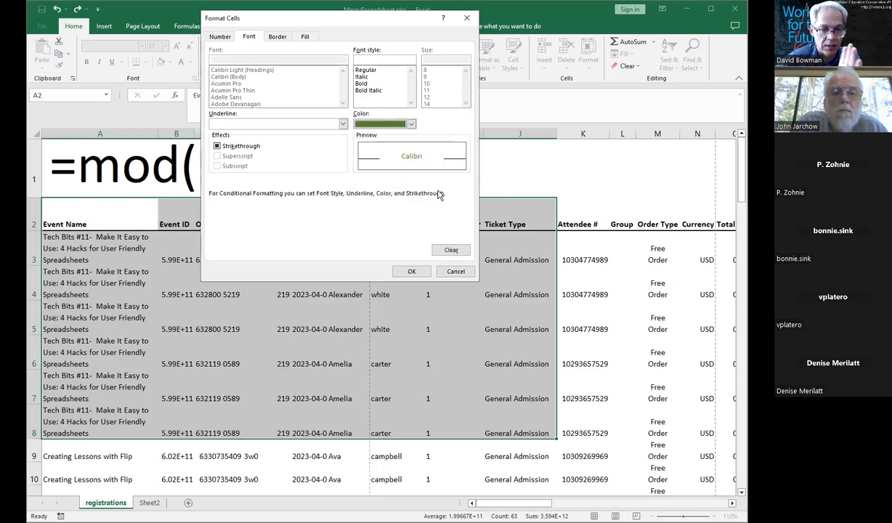
click(408, 271)
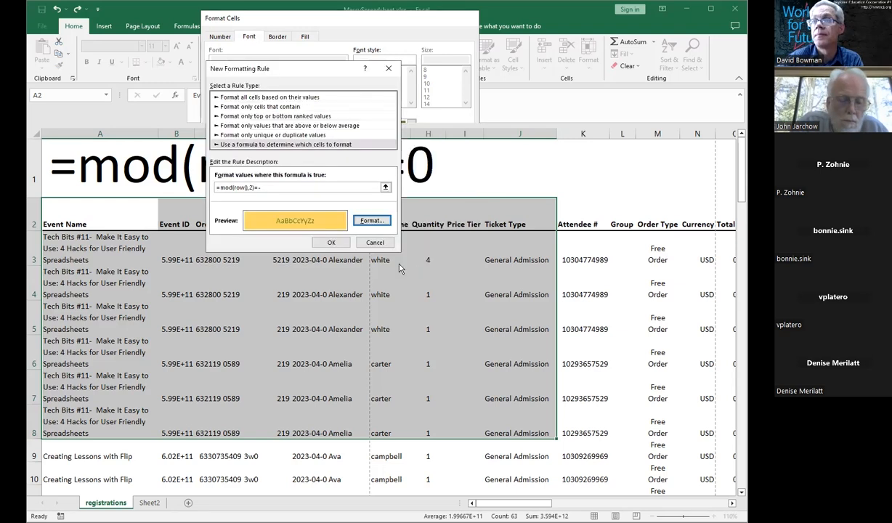
click(340, 244)
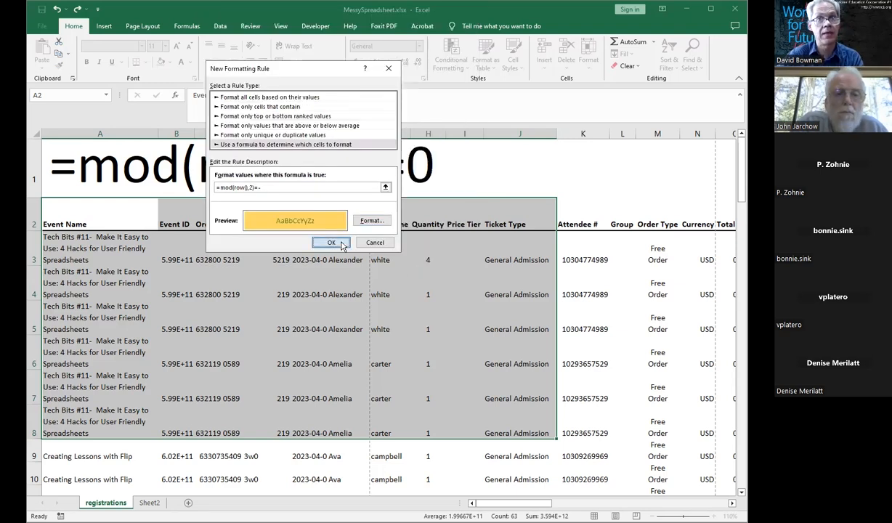
Step: Complete the rule formula as =mod(row(),2)=0 and apply the rule to the selected range
click(430, 305)
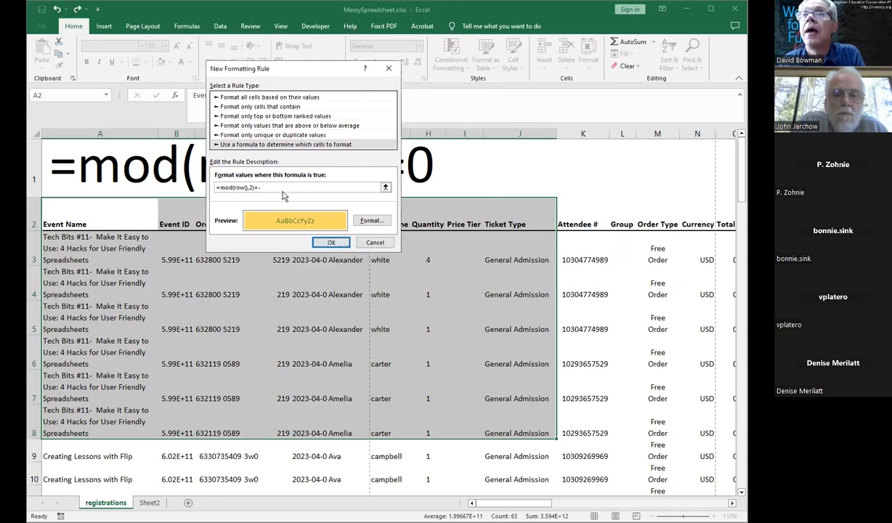
text(0)
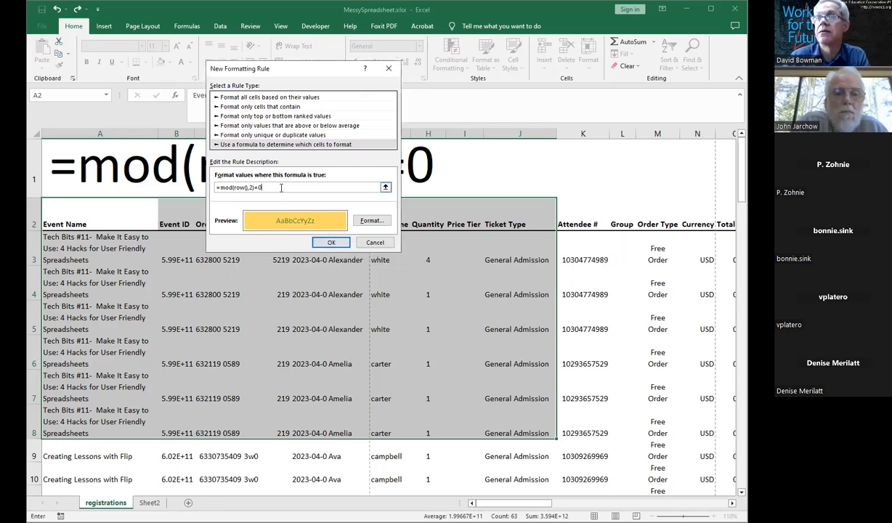
click(330, 243)
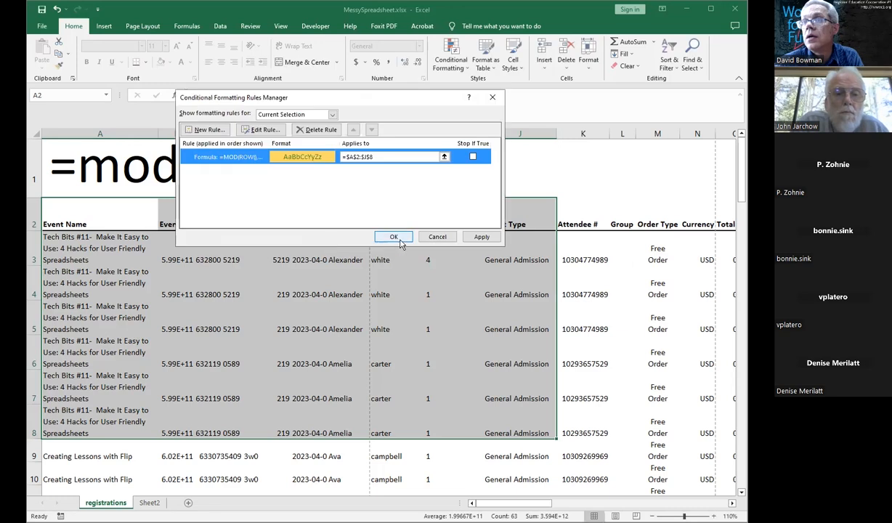
click(392, 237)
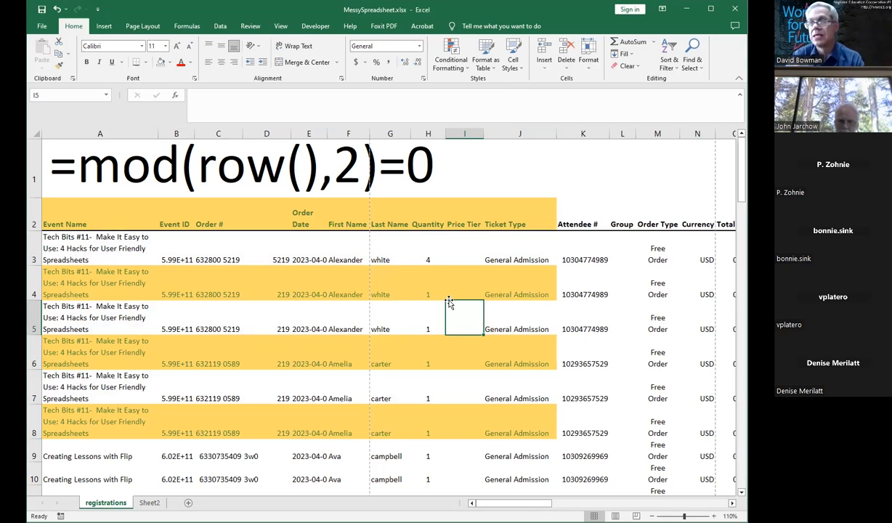
Step: Switch to Sheet2 and examine the repeated event names listed in column A
click(308, 383)
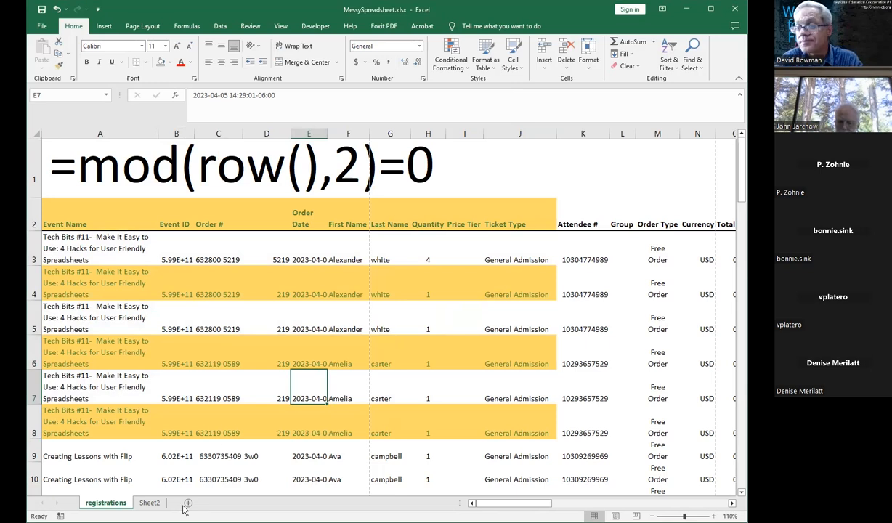
click(218, 452)
click(149, 503)
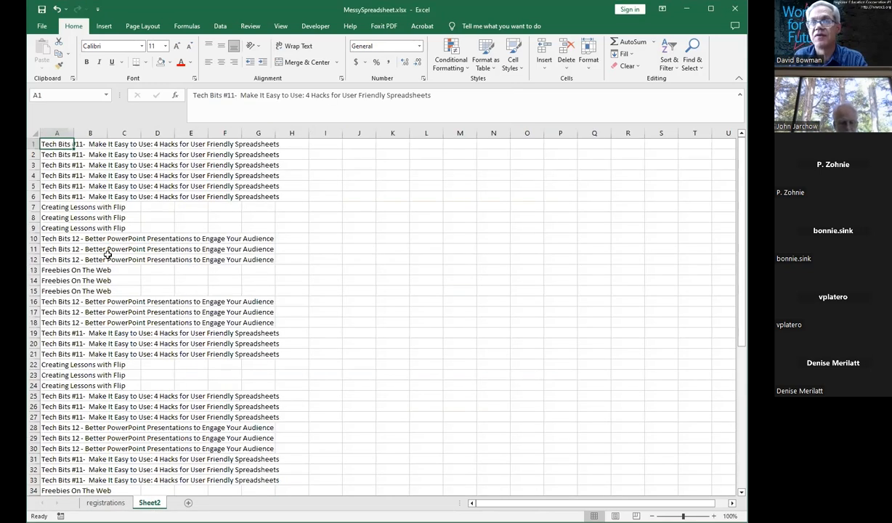
click(59, 157)
click(58, 196)
drag(61, 139, 51, 492)
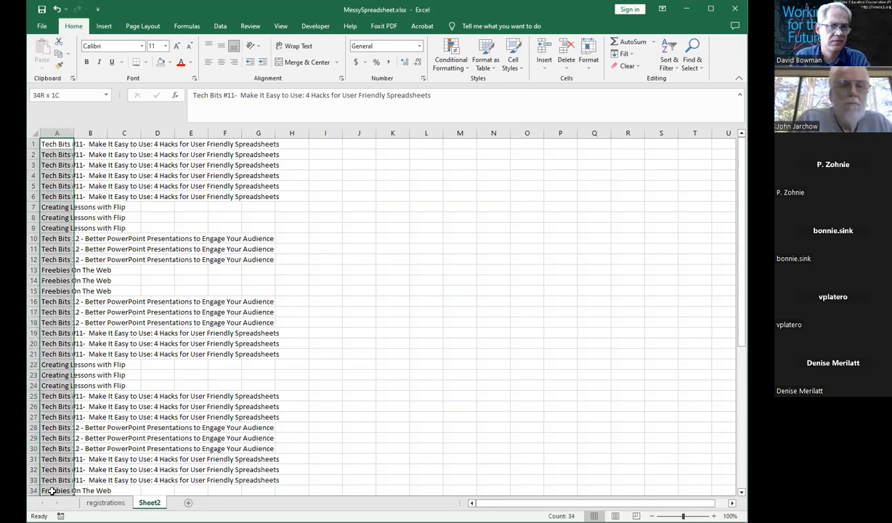
click(239, 344)
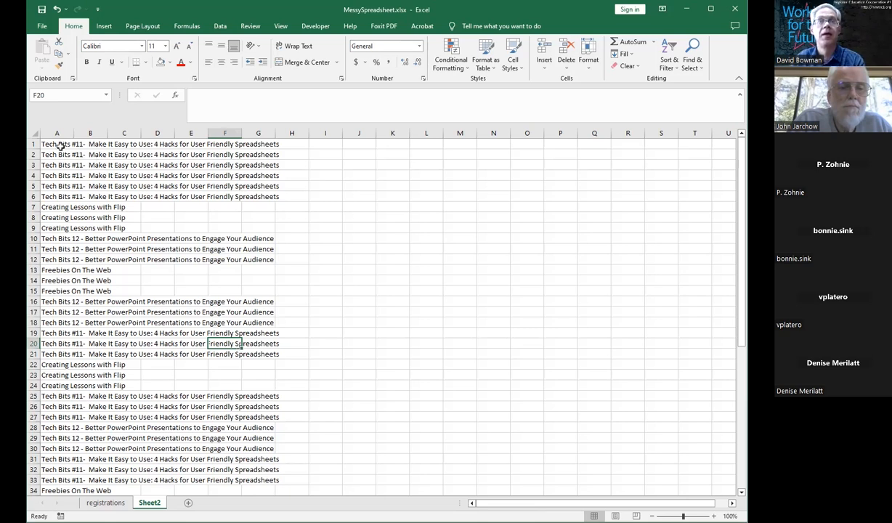
Step: Select the event names in A1:A57 and remove the duplicate values from column A
drag(57, 145, 45, 469)
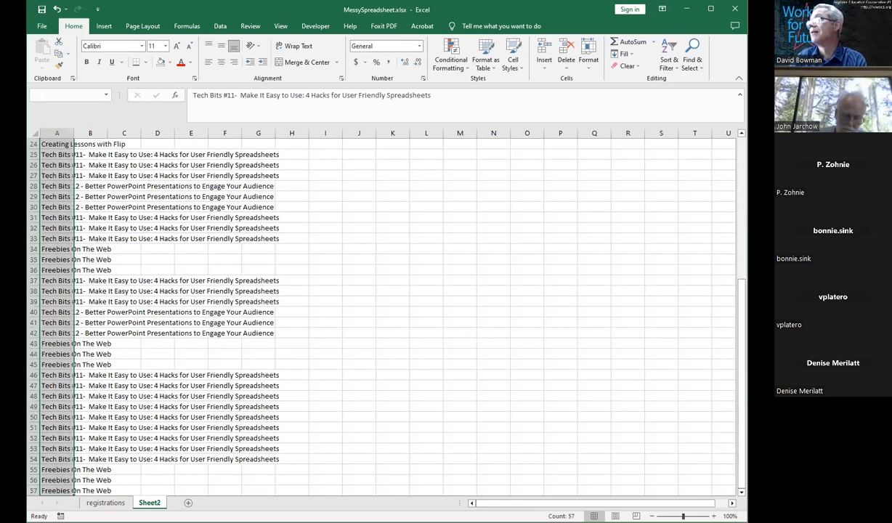
drag(741, 289, 722, 145)
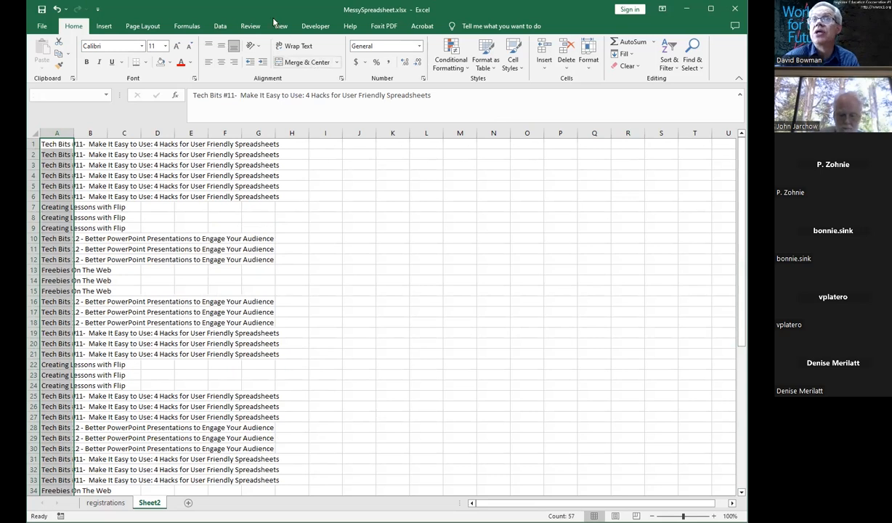
click(218, 27)
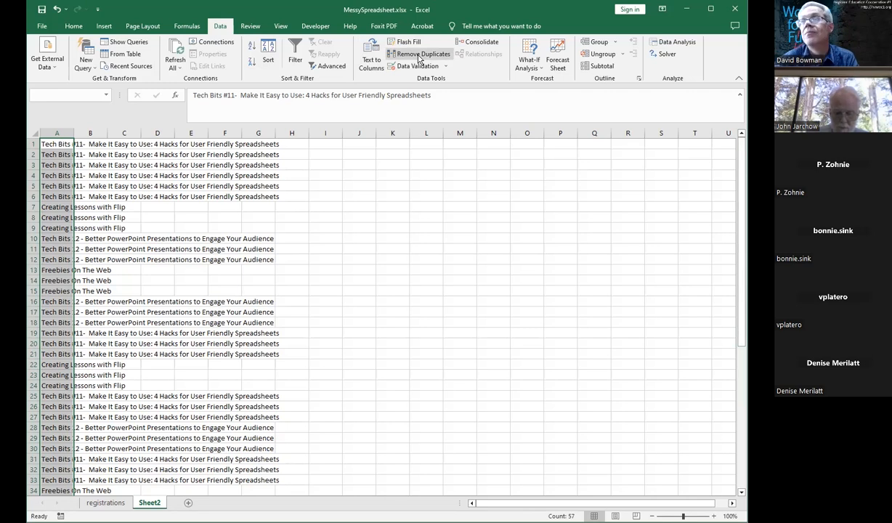
click(419, 56)
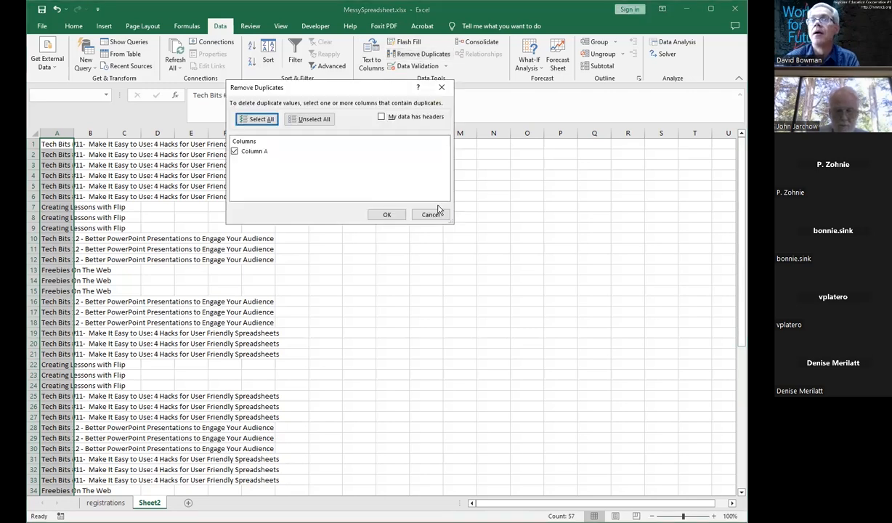
click(390, 215)
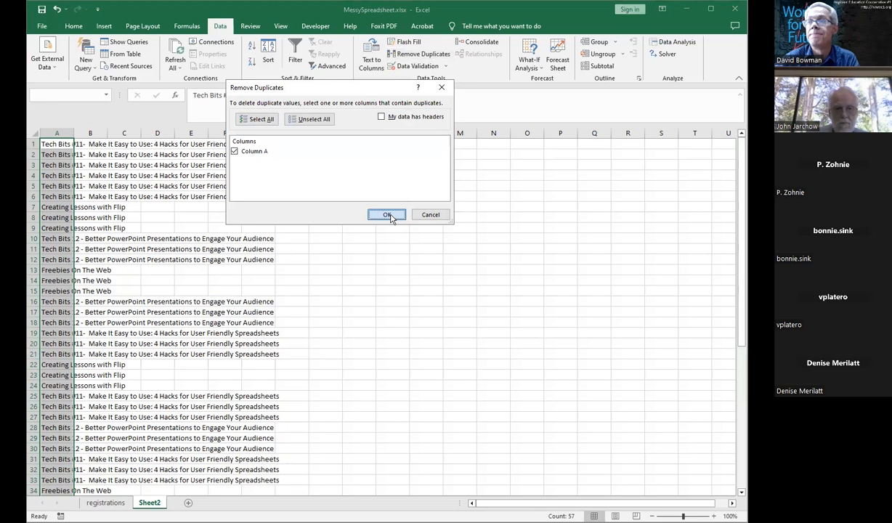